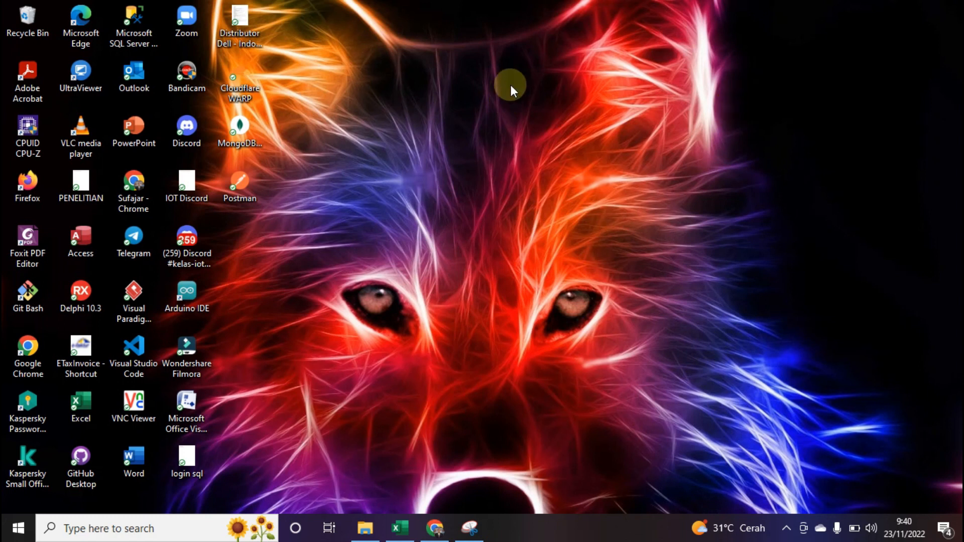
Open SQL Server Management Studio and connect to the database engine with SQL Server Authentication, entering the login name and account password.
double_click(143, 17)
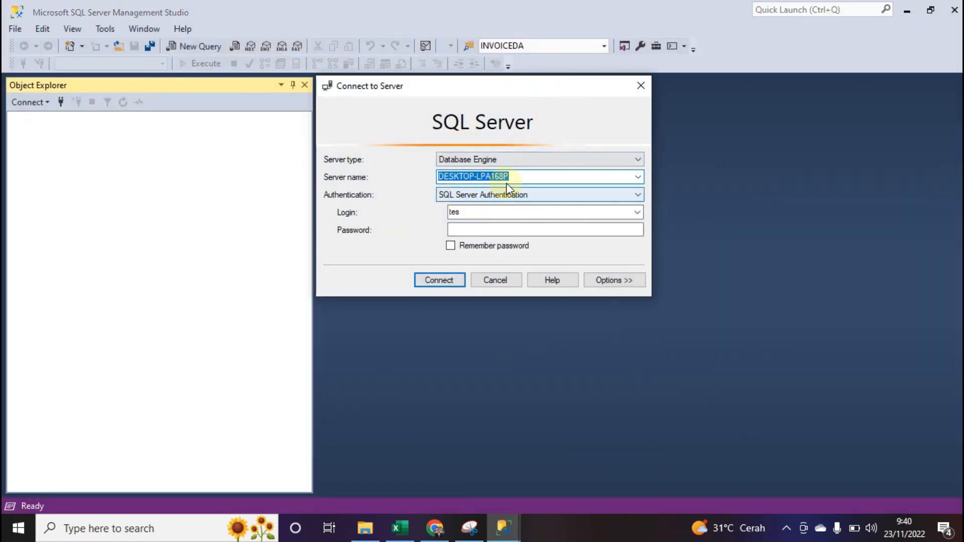
left_click(492, 213)
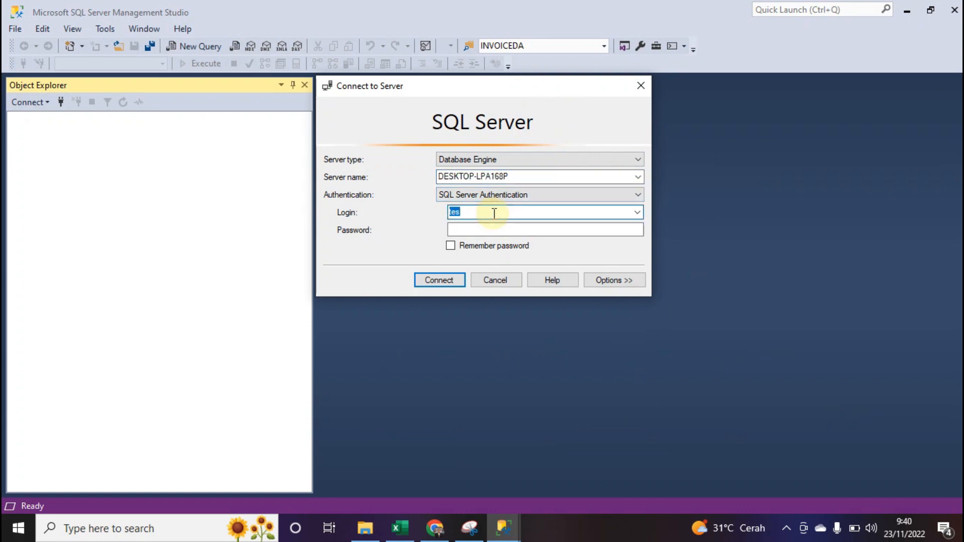
type("fajar")
left_click(489, 230)
type("******")
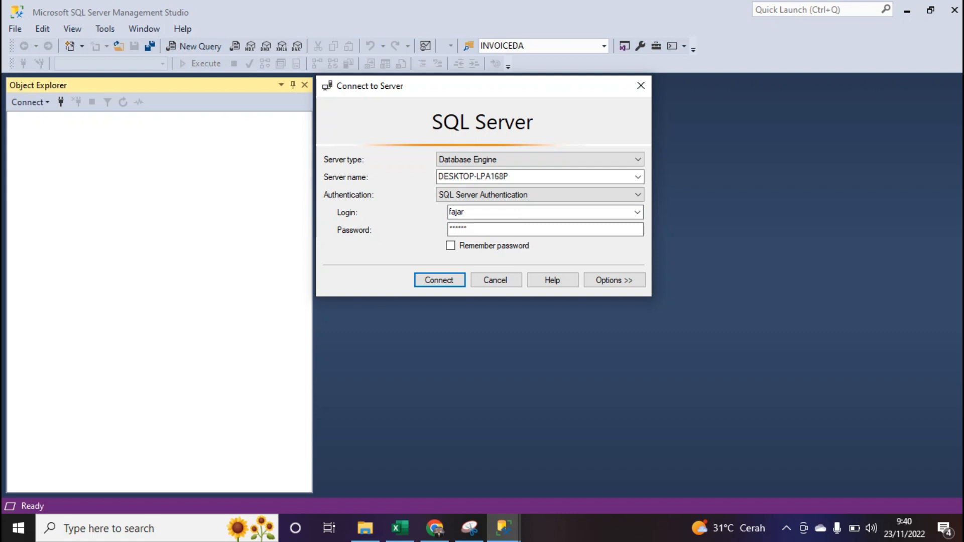
left_click(446, 280)
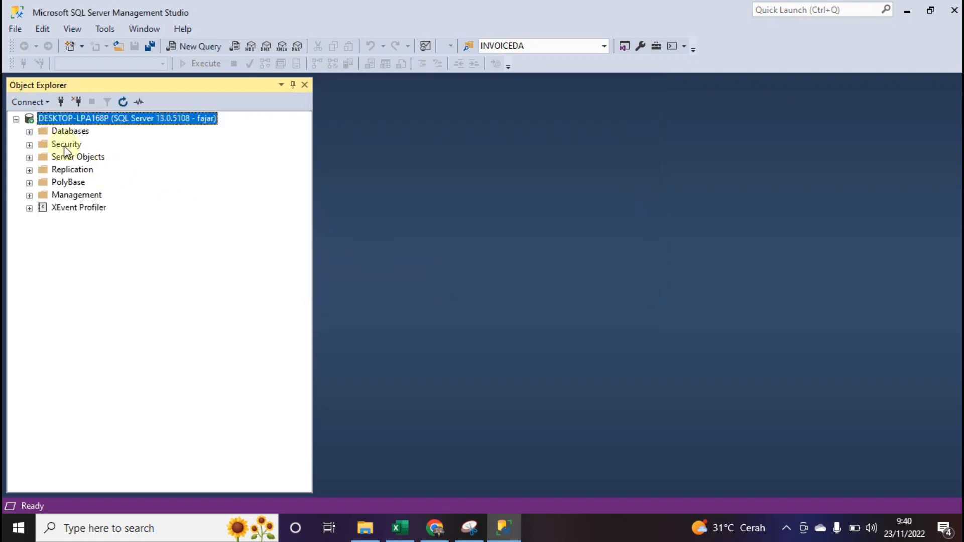
Expand the server's databases and open the POS database down to its list of tables.
left_click(29, 132)
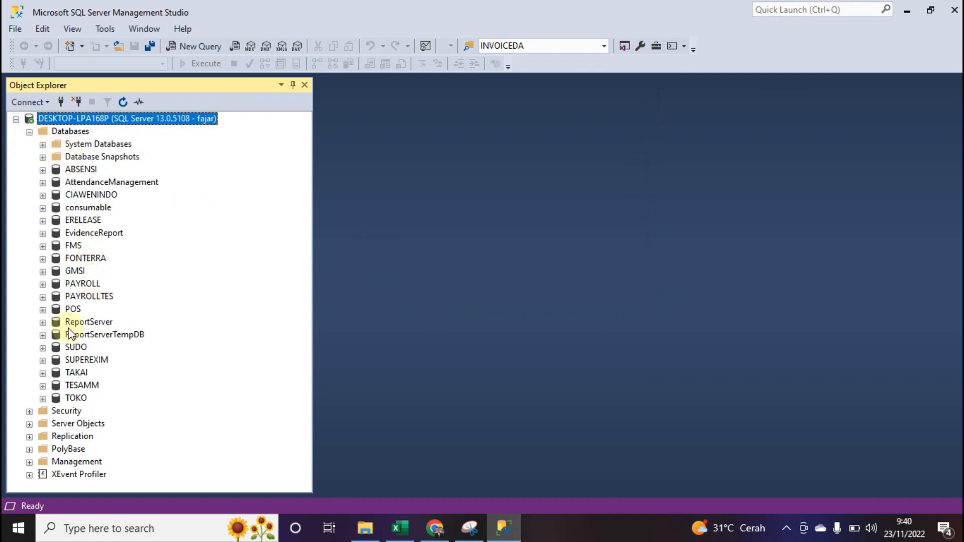
left_click(60, 310)
double_click(58, 312)
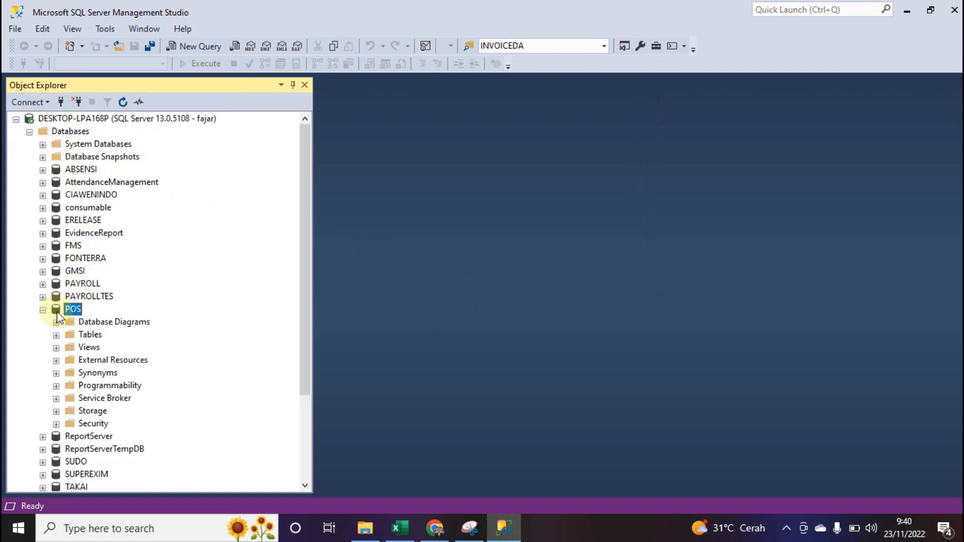
left_click(43, 284)
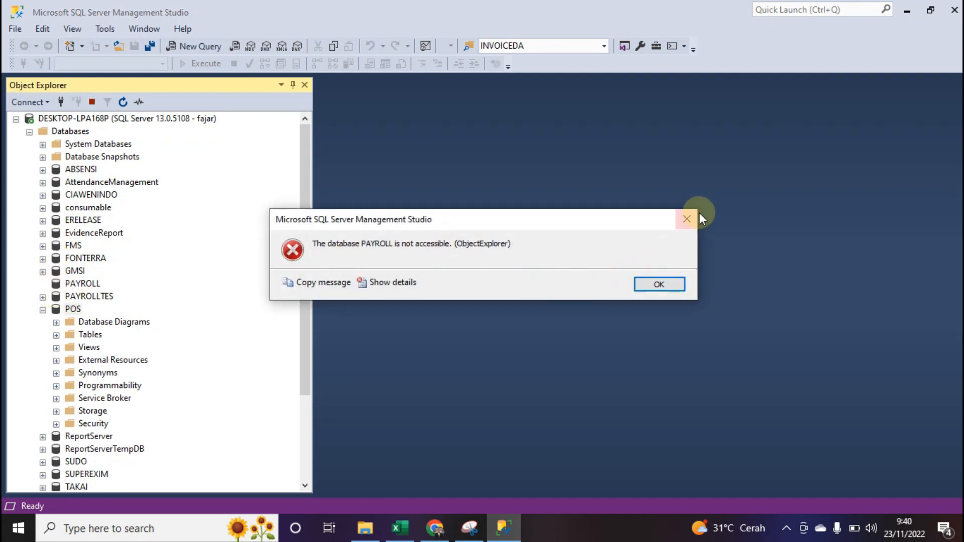
left_click(689, 221)
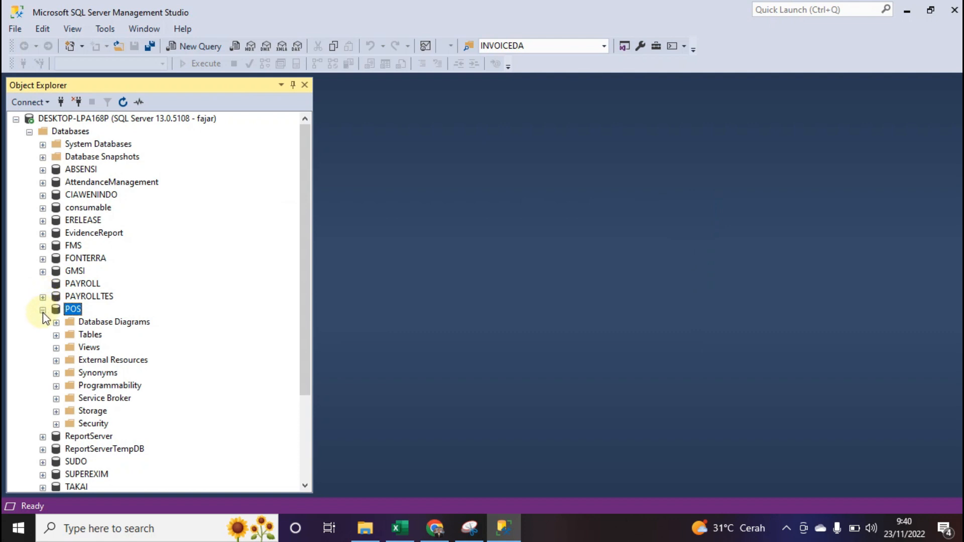
scroll(44, 312, "down", 1)
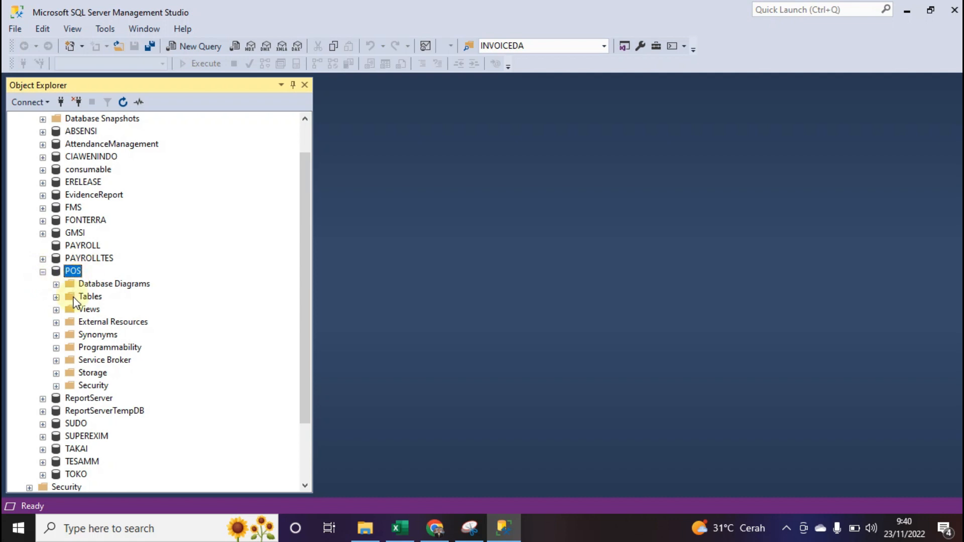
scroll(74, 302, "down", 1)
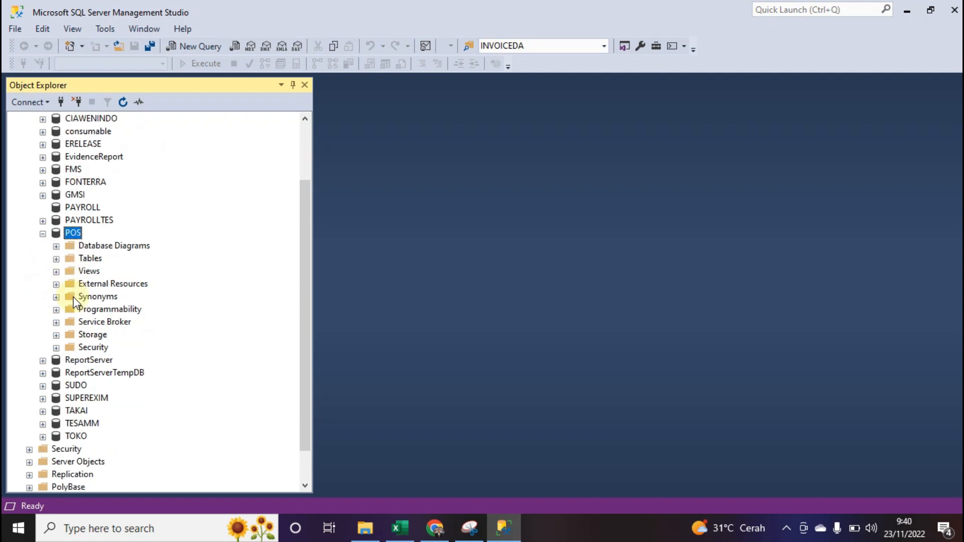
left_click(56, 260)
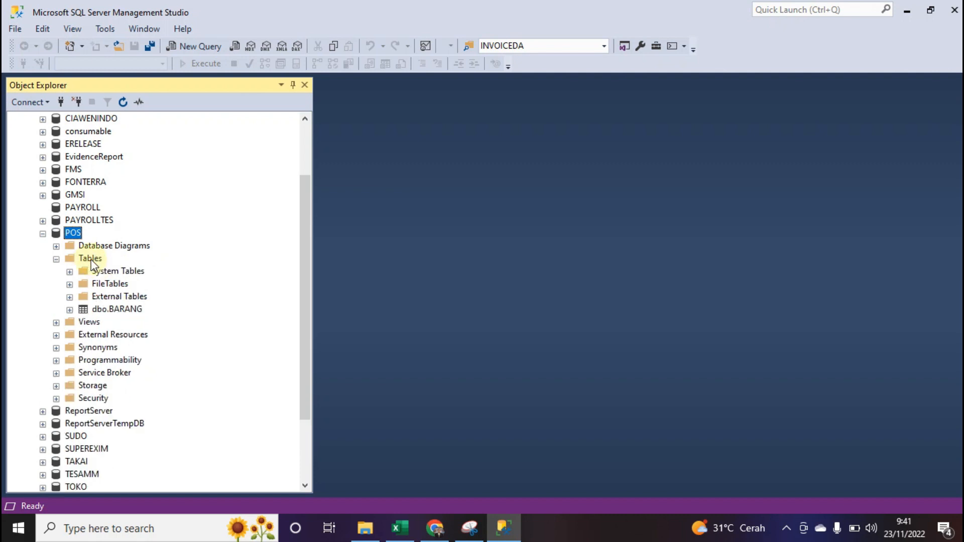
Examine the column definitions of the dbo.BARANG table in the POS database.
left_click(80, 308)
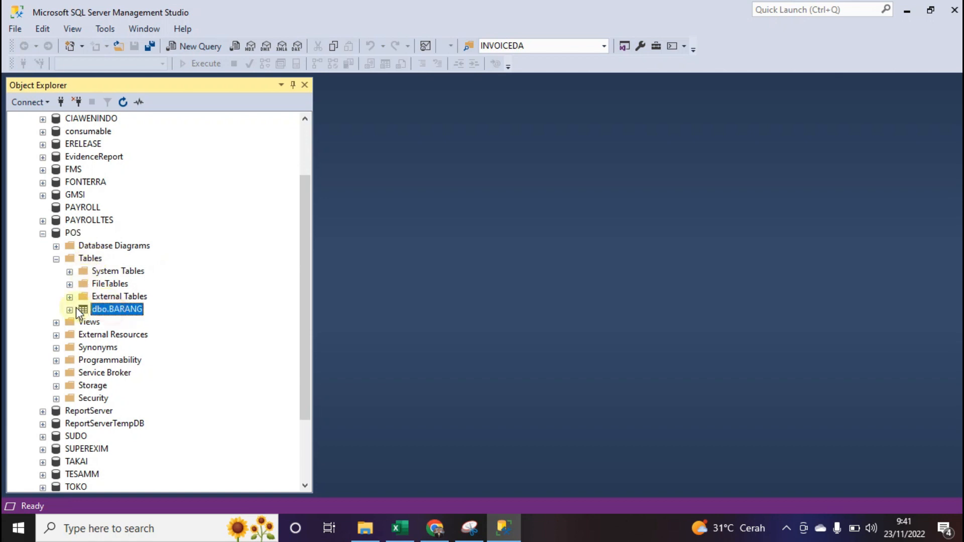
left_click(71, 310)
left_click(83, 324)
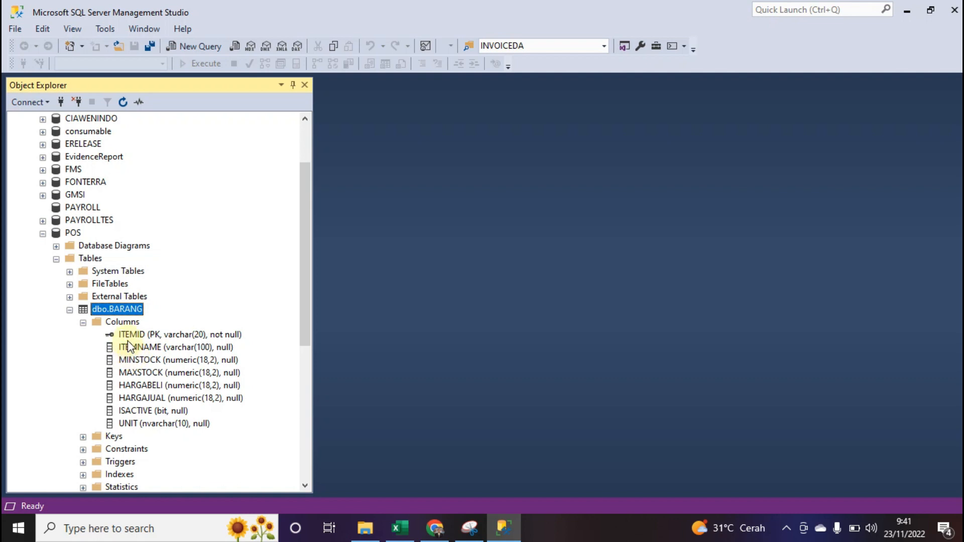
left_click(83, 324)
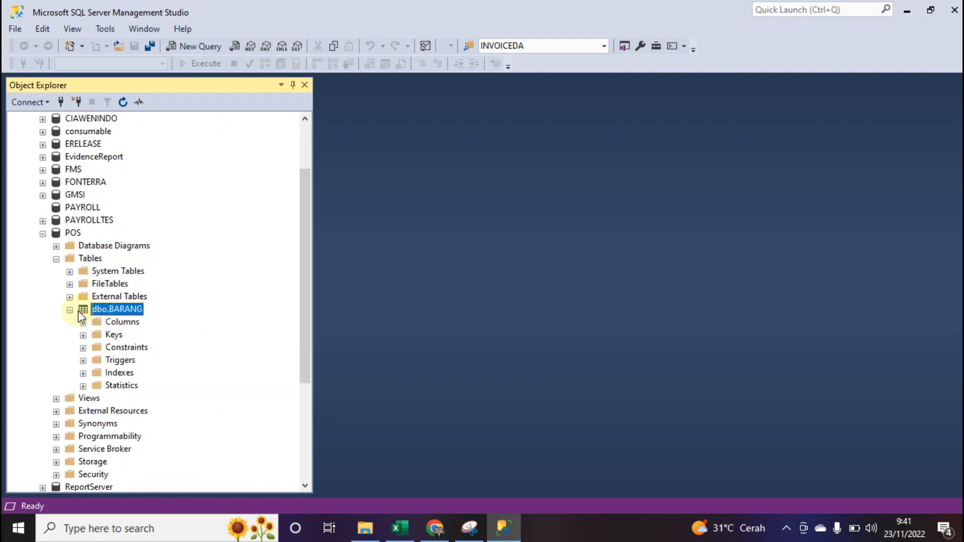
Create a new table in the POS database and open its design grid.
right_click(91, 260)
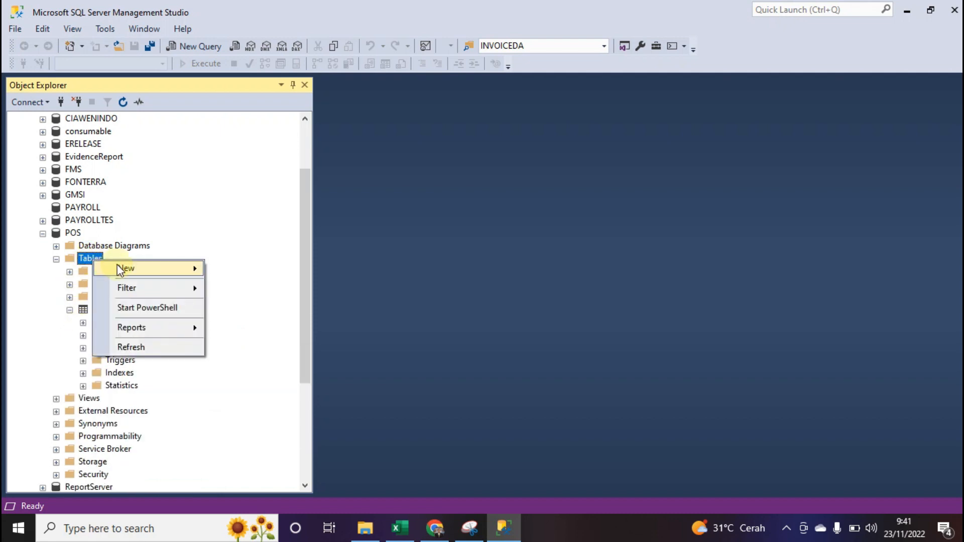
mouse_move(151, 268)
left_click(240, 269)
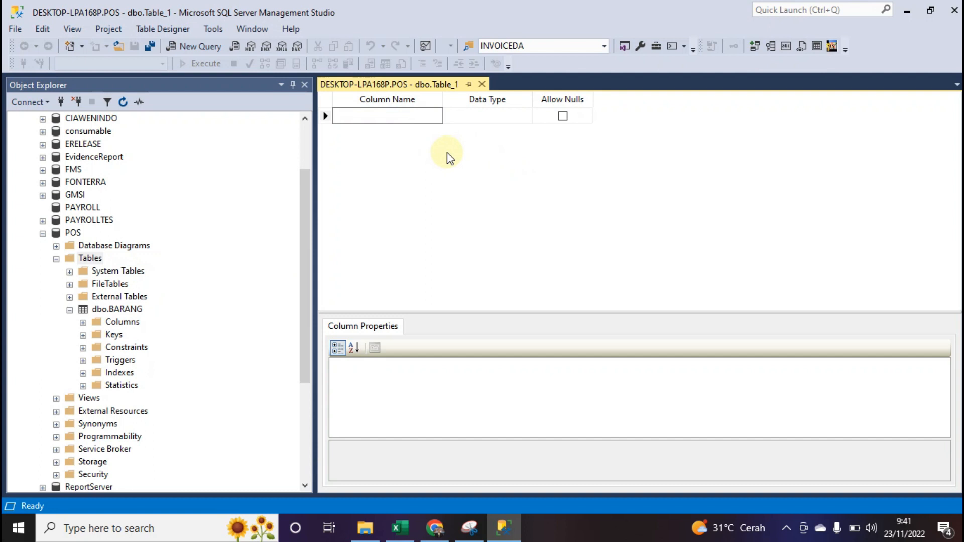
Define the table's first column as CUSTACCOUNT with the data type nvarchar(10).
type("CUSTACC")
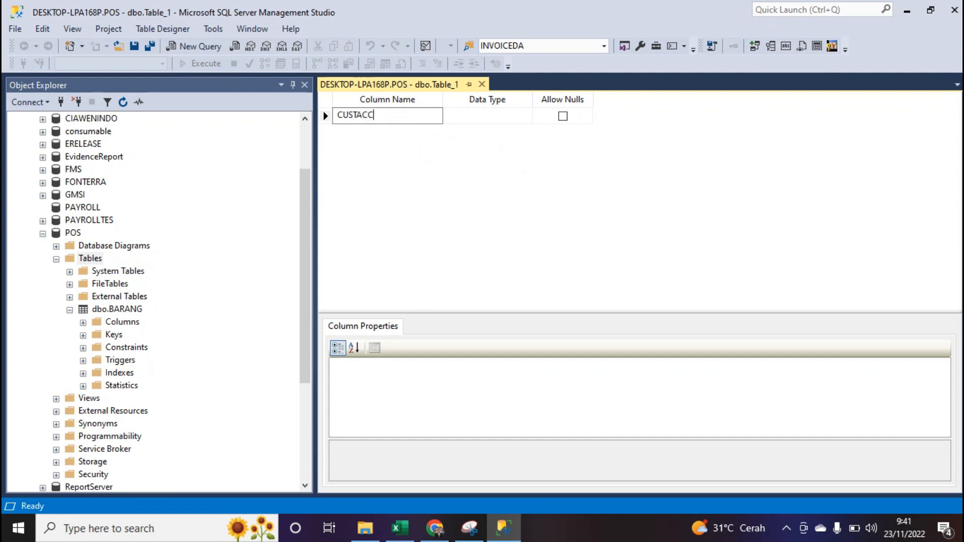
type("OUNT")
left_click(458, 127)
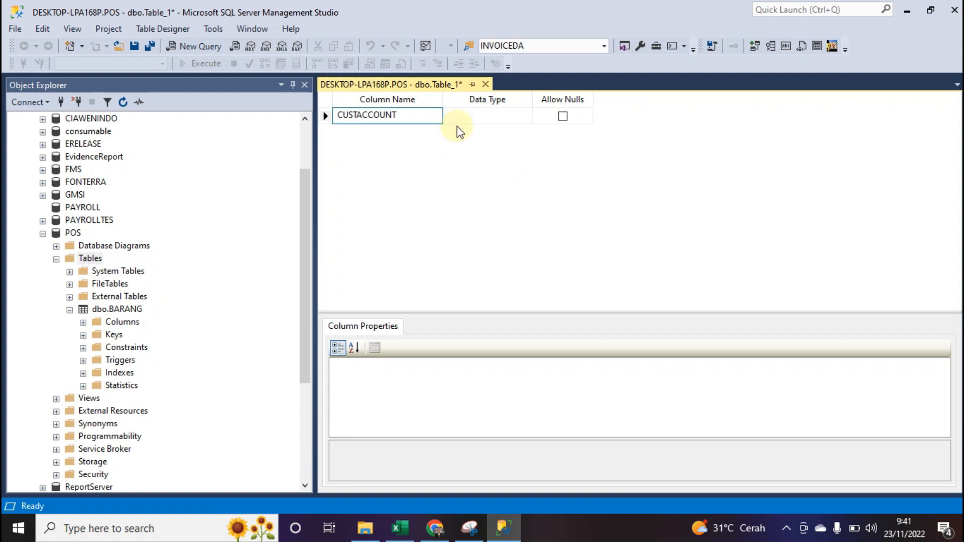
left_click(475, 118)
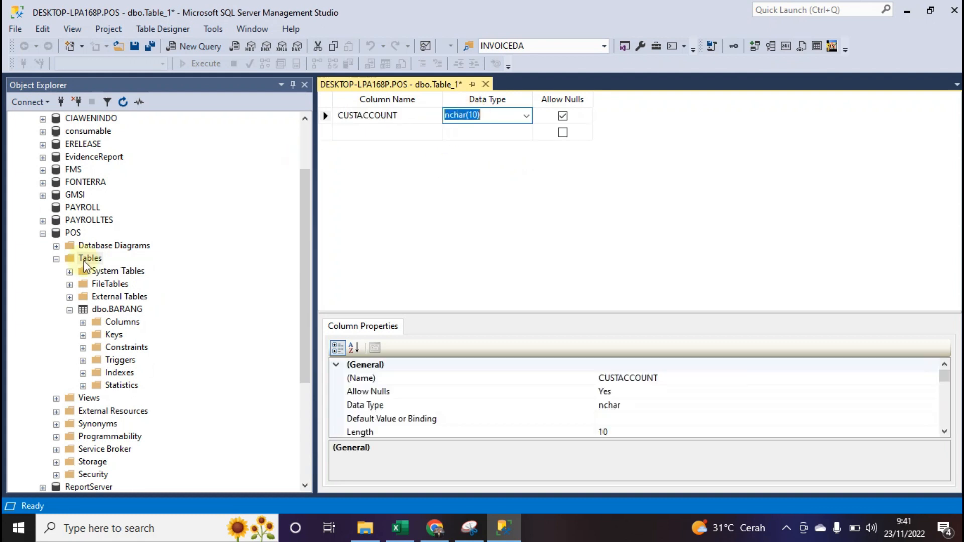
type("NVAr")
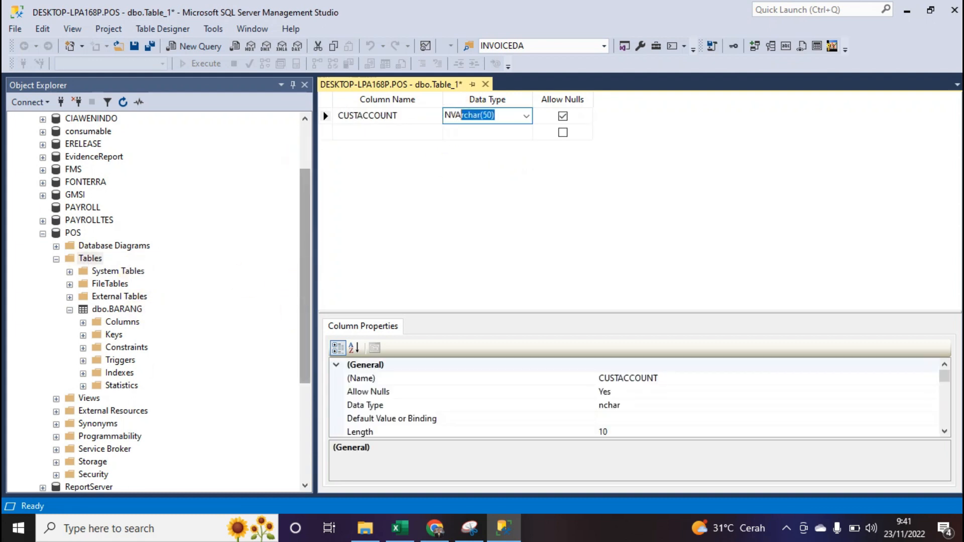
key("End")
key("Left")
key("Left")
key("BackSpace")
type("1")
Add a second column named CUSTOMERNAME with the data type nvarchar(80).
left_click(364, 132)
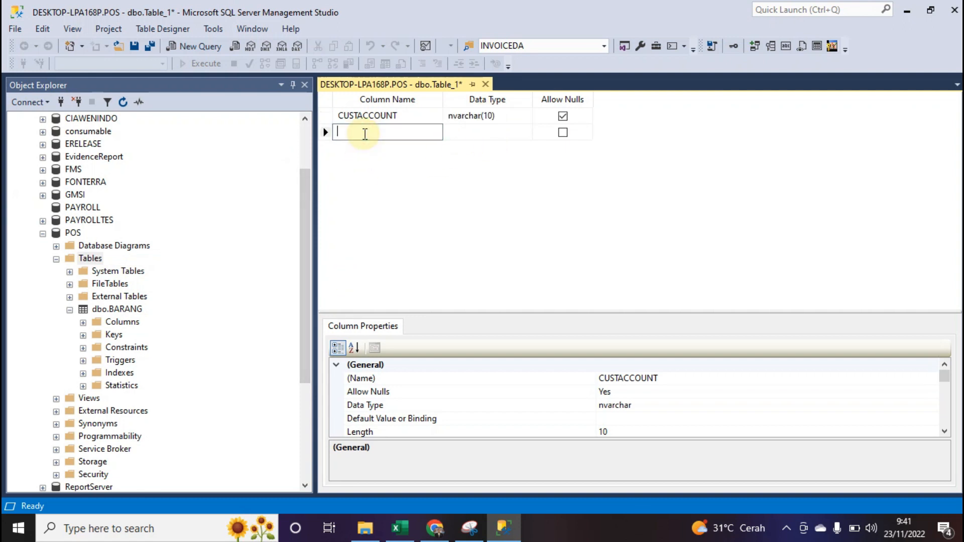
type("CU")
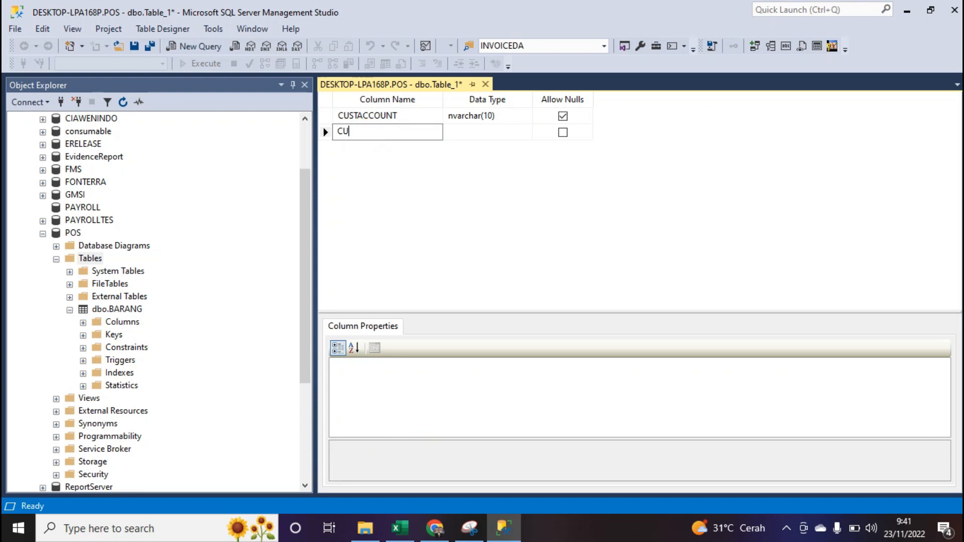
type("STOMERNAME")
left_click(463, 132)
type("NVARchar(50")
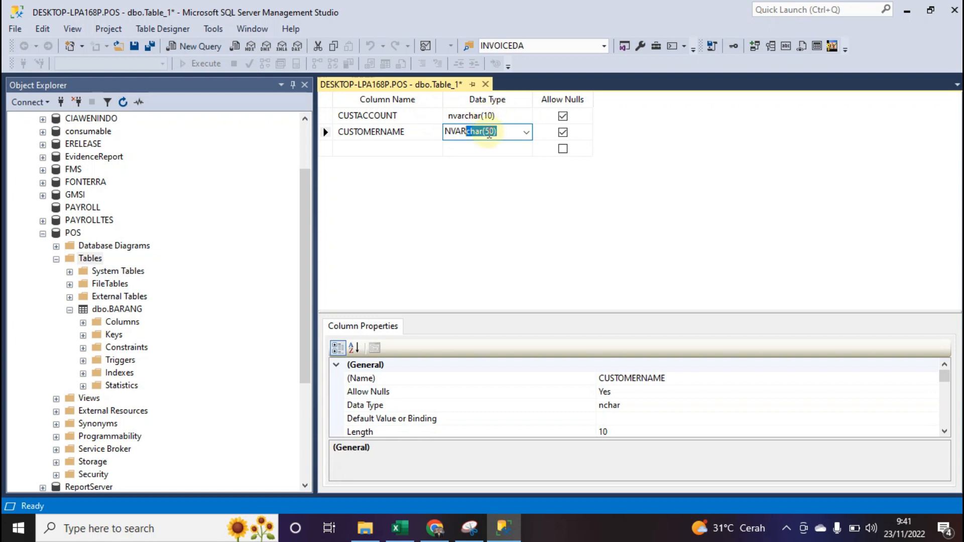
left_click(489, 132)
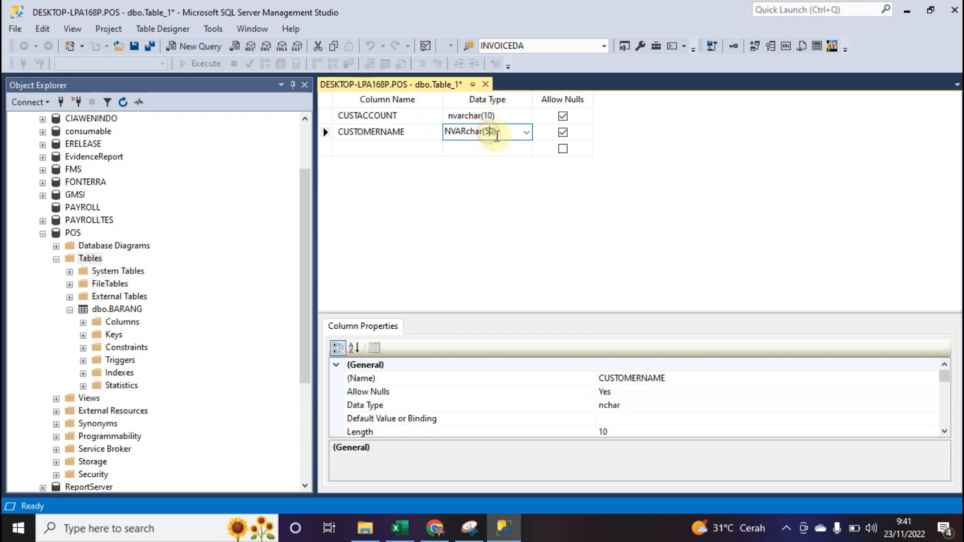
key("BackSpace")
type("8")
Add a third column named TELEPHONE with the data type nvarchar(80).
left_click(370, 147)
type("TELEPHONE")
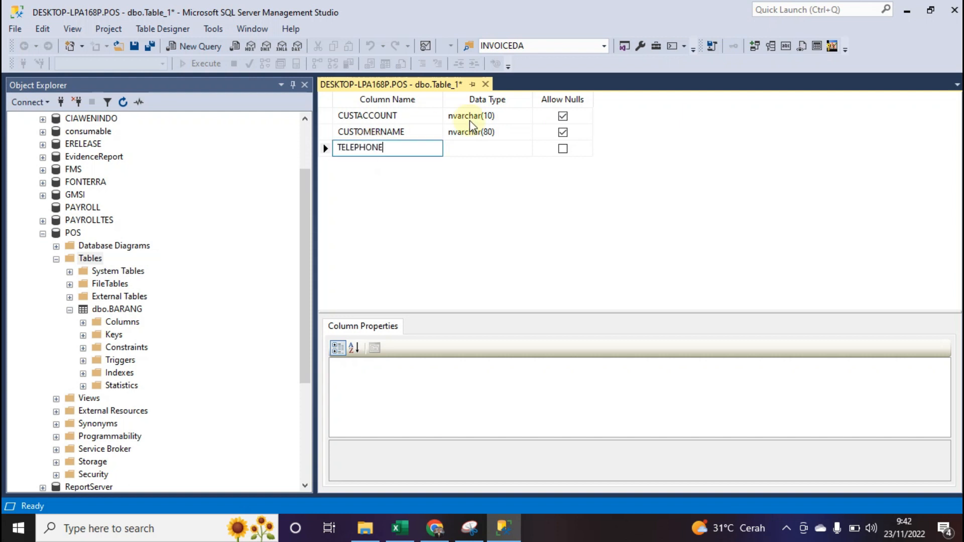
left_click(503, 148)
type("NVARchar(10")
left_click(488, 148)
key("BackSpace")
type("10)")
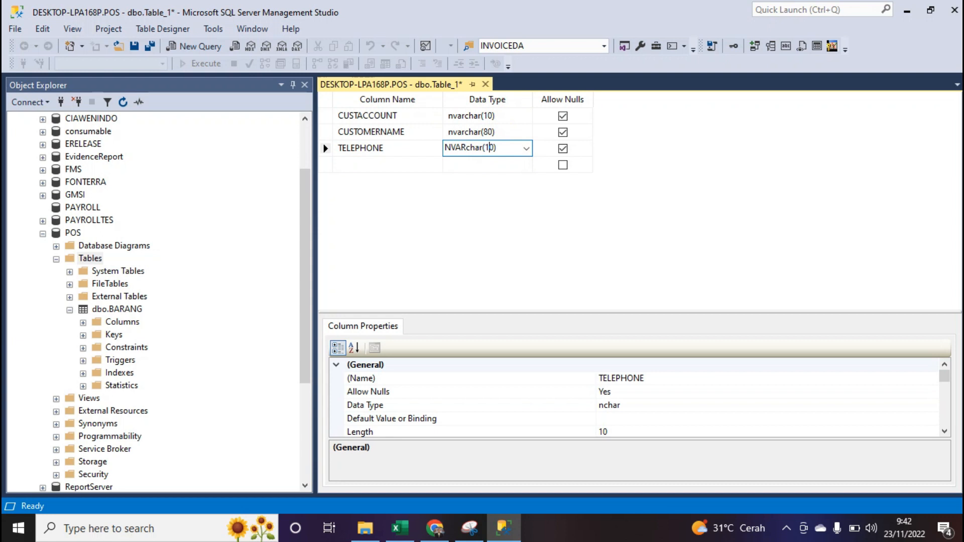
key("BackSpace")
type("8")
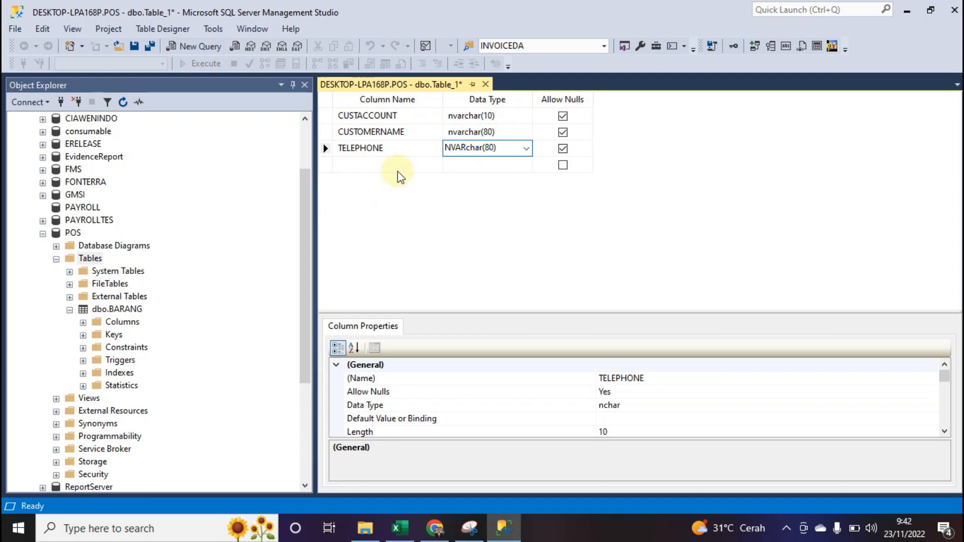
Add a FAX column with the data type nvarchar(50) below the TELEPHONE column.
left_click(402, 163)
type("FAX")
key("Tab")
type("NVAR")
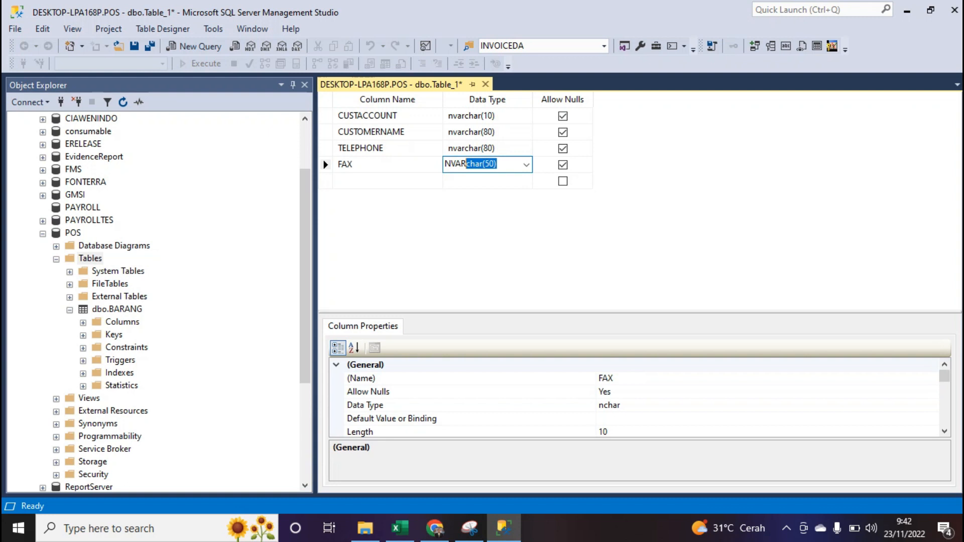
left_click(490, 164)
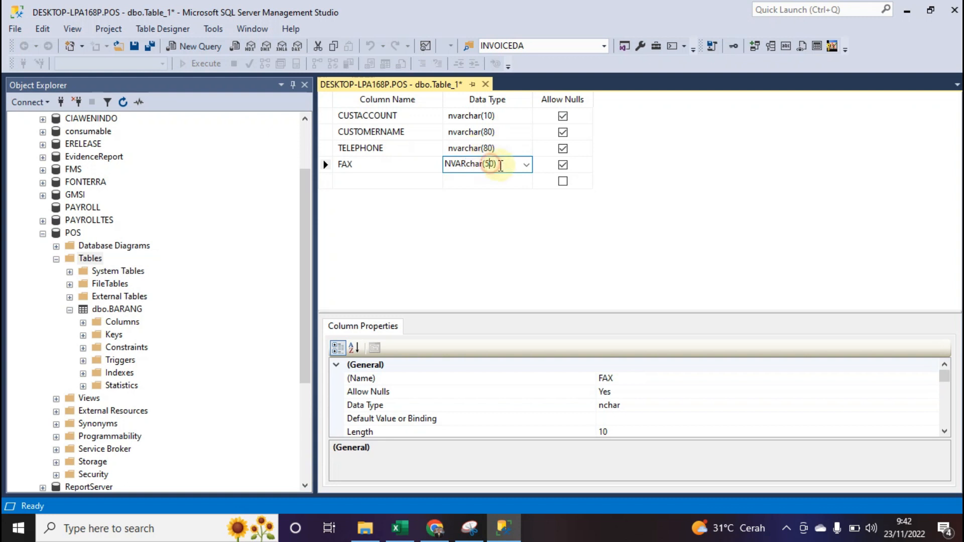
Add an NPWP column with the data type nvarchar(50) below the FAX column.
left_click(371, 184)
type("NPWP")
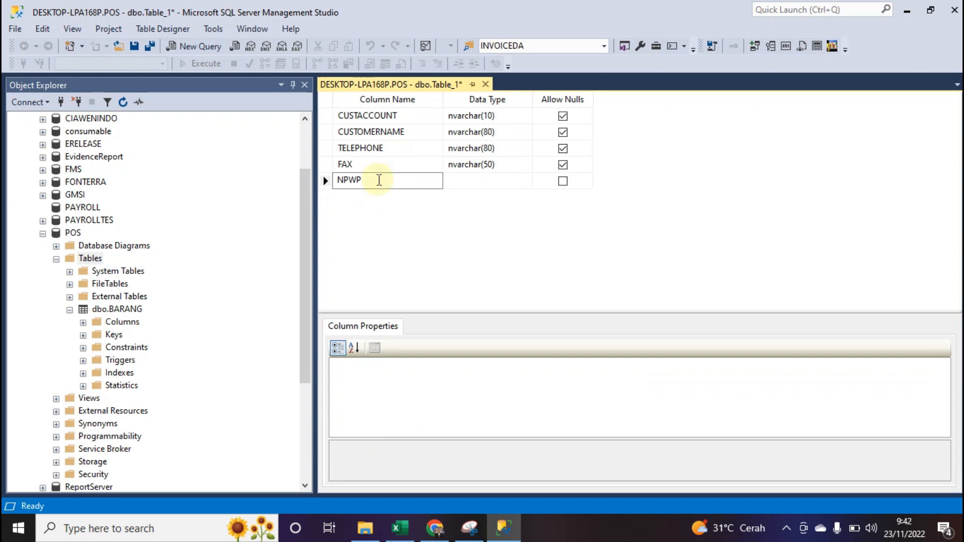
left_click(470, 183)
type("NVARchar(50")
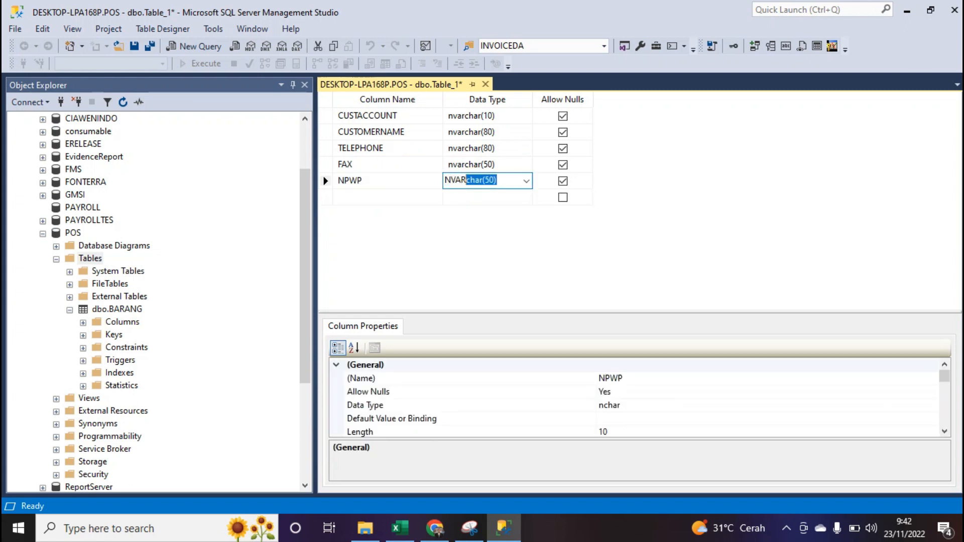
Add a CONTACTPERSON column with the data type nvarchar(50) below the NPWP column.
left_click(381, 197)
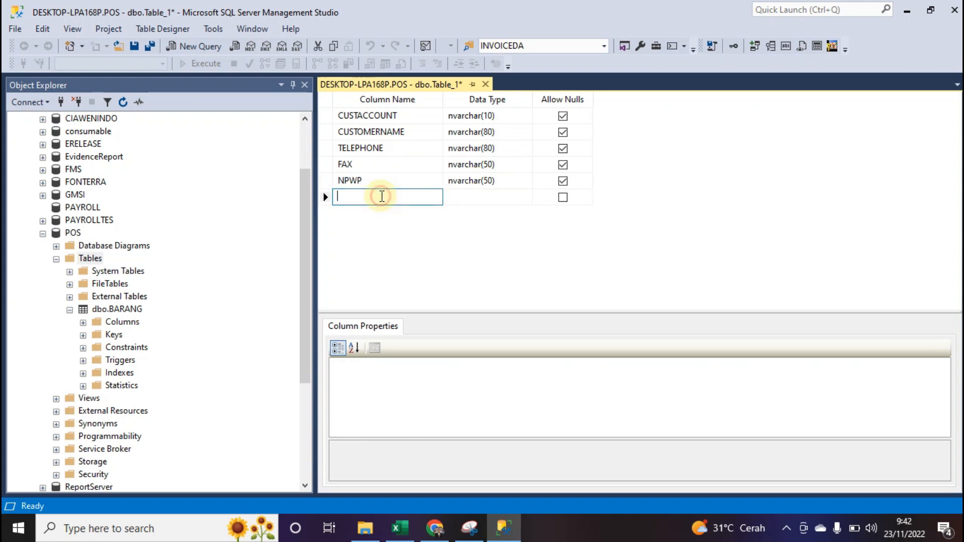
type("C")
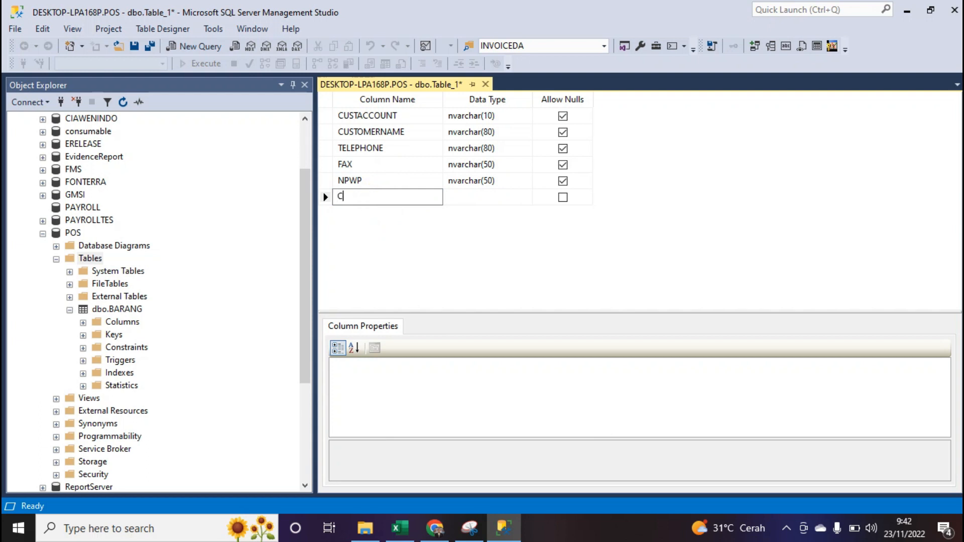
type("ONTACTPERSON")
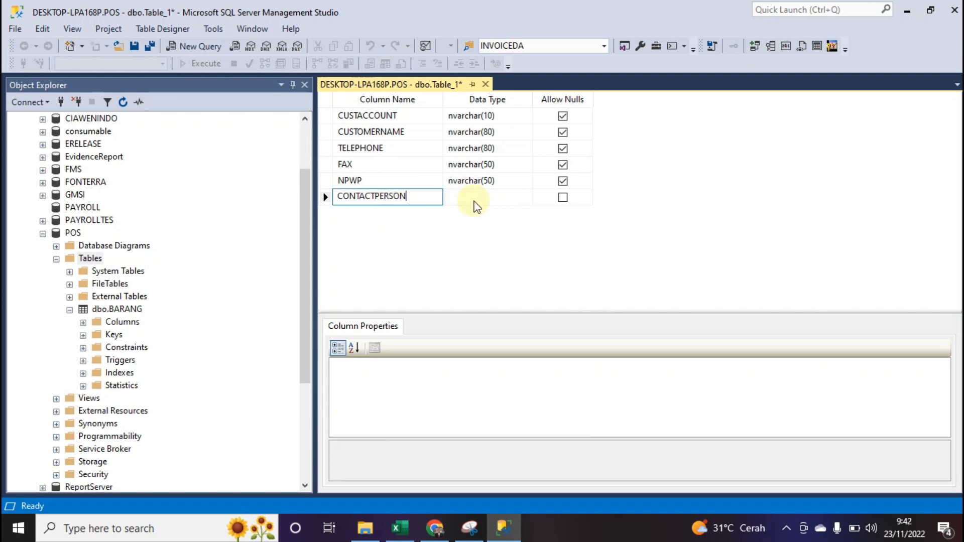
left_click(475, 200)
type("NVArchar(50)")
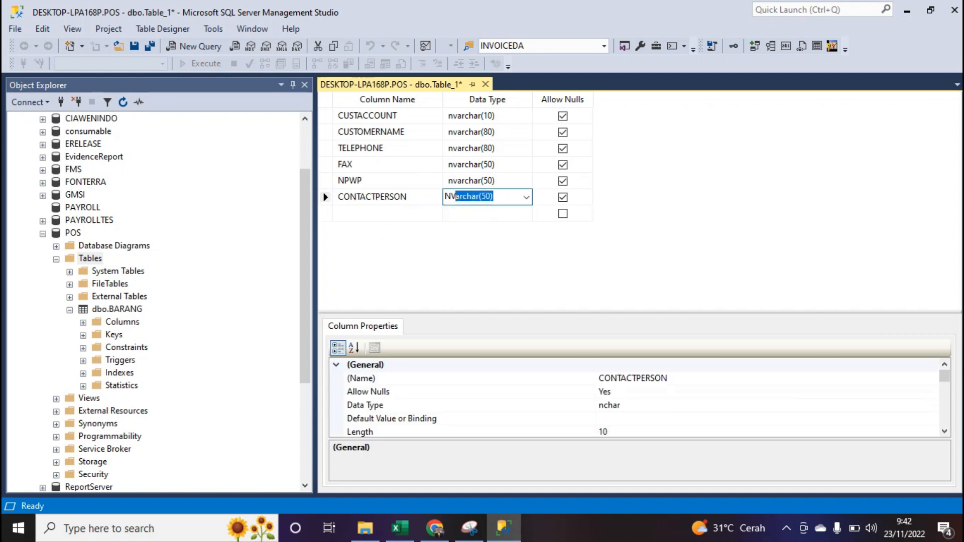
Change the CONTACTPERSON column's data type to nvarchar(80).
left_click(486, 196)
key("BackSpace")
type("8")
Add an EMAIL column with the data type nvarchar(60) below the CONTACTPERSON column.
left_click(383, 213)
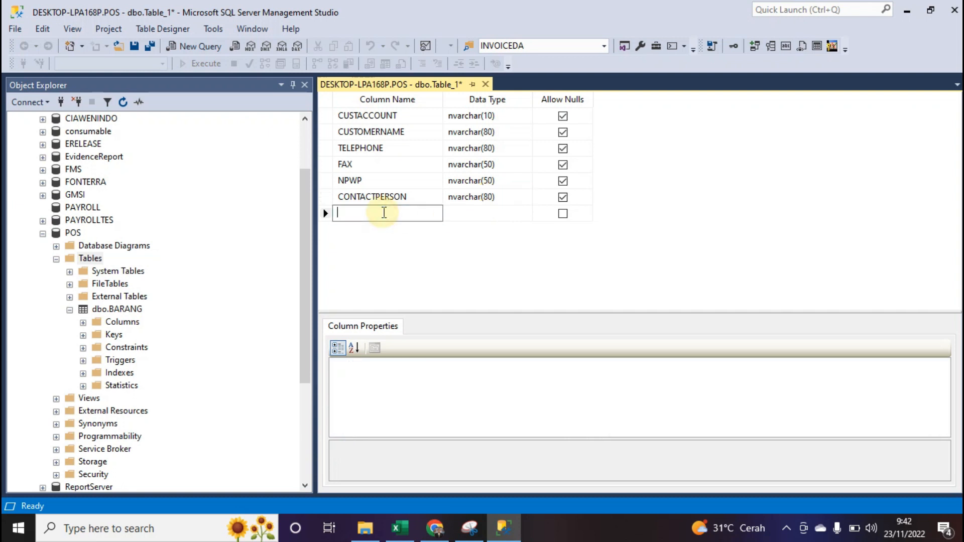
type("EMAIL")
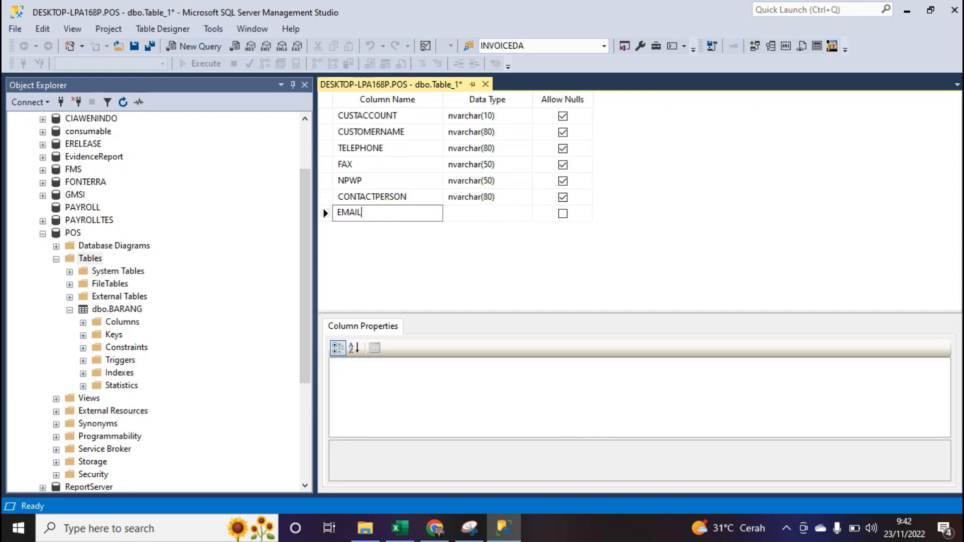
left_click(461, 216)
type("NVAR")
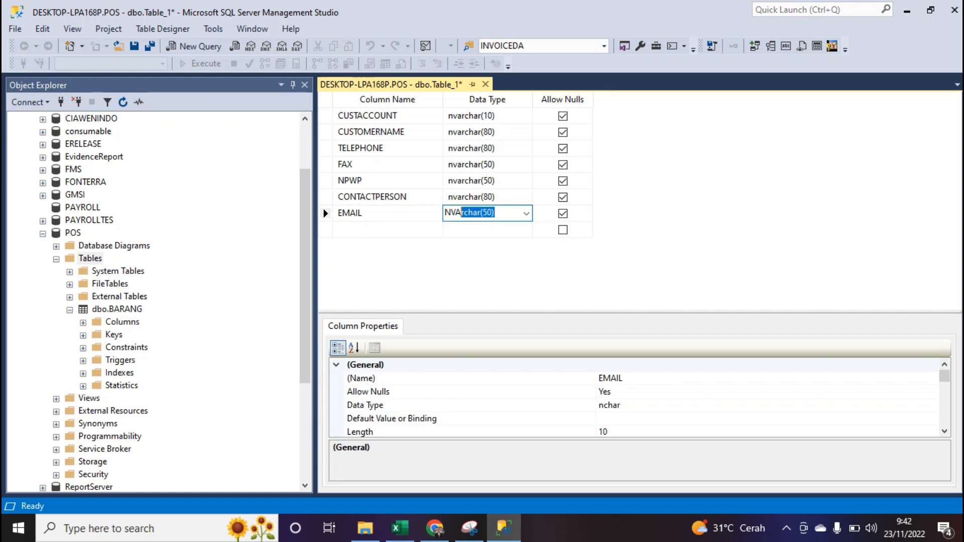
type("char(60)")
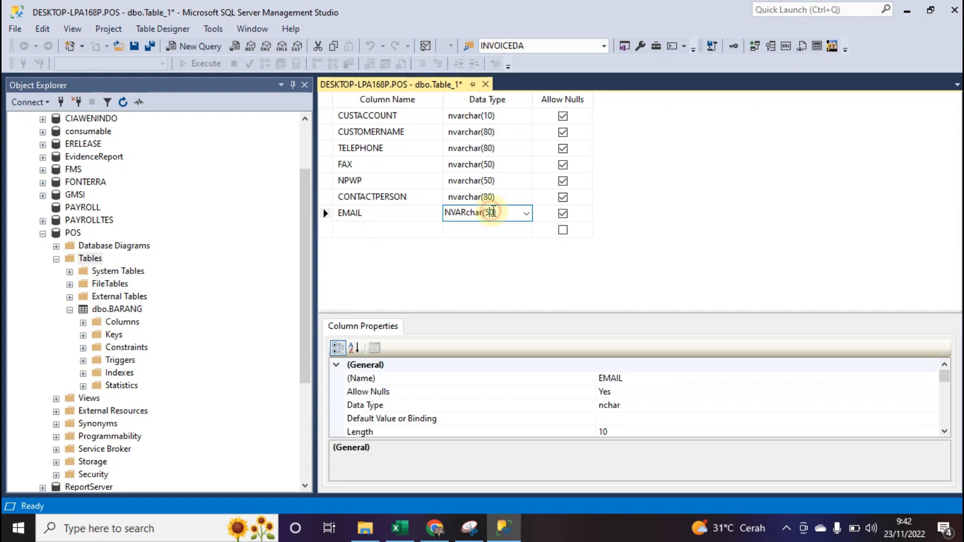
Add a column named ADDRESS below the EMAIL column, correcting the spelling of its name.
left_click(383, 228)
type("ADRE")
type("AA")
key("BackSpace")
key("BackSpace")
key("BackSpace")
type("ESS")
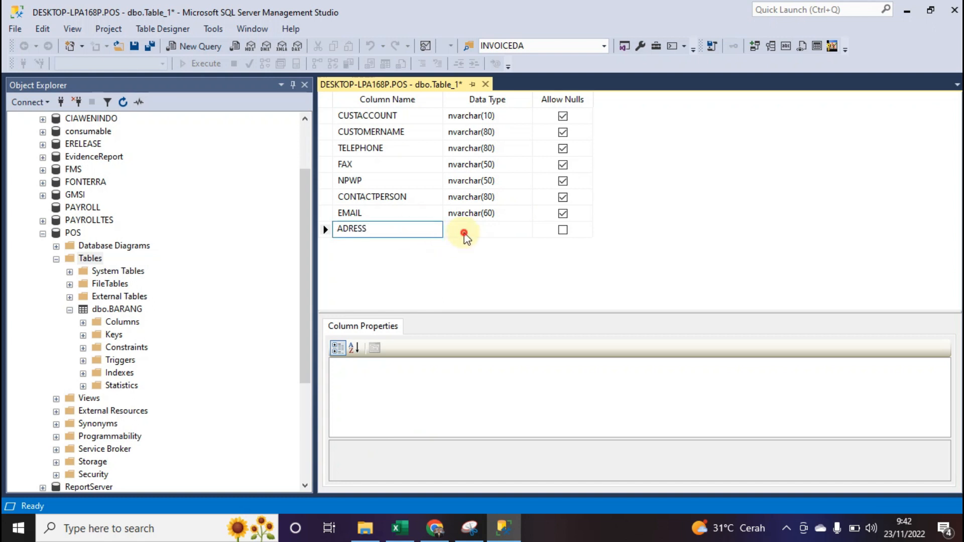
left_click(472, 231)
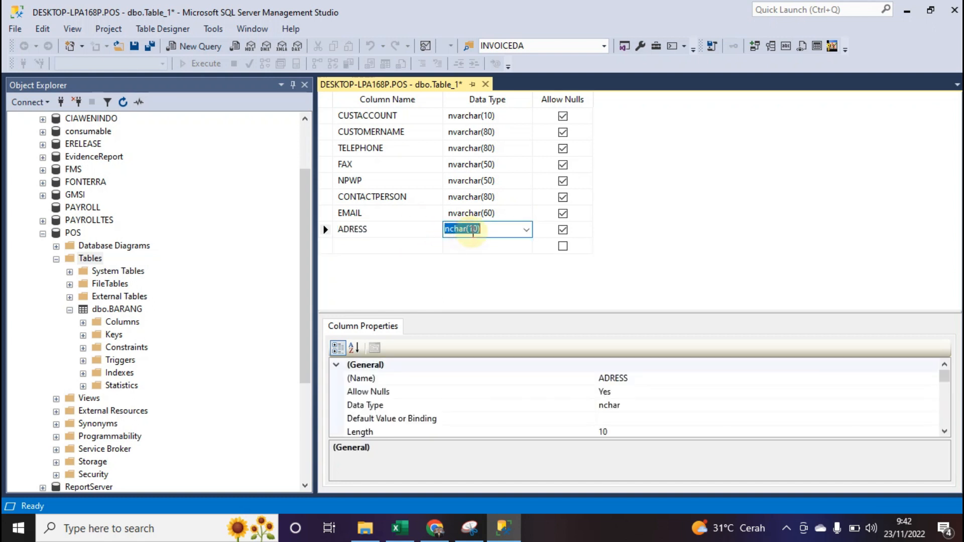
left_click(360, 232)
type("D")
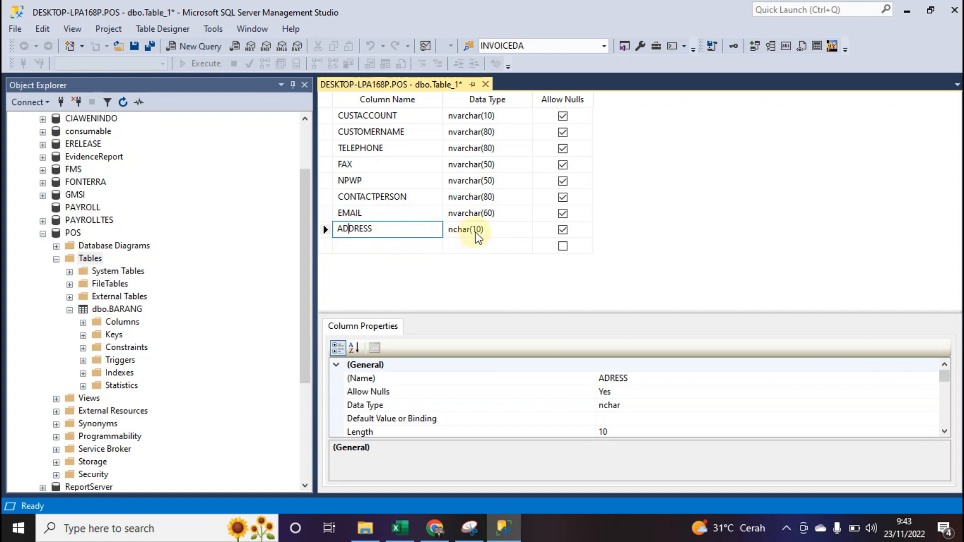
Set the ADDRESS column's data type to nvarchar(250).
left_click(490, 231)
type("NVAR")
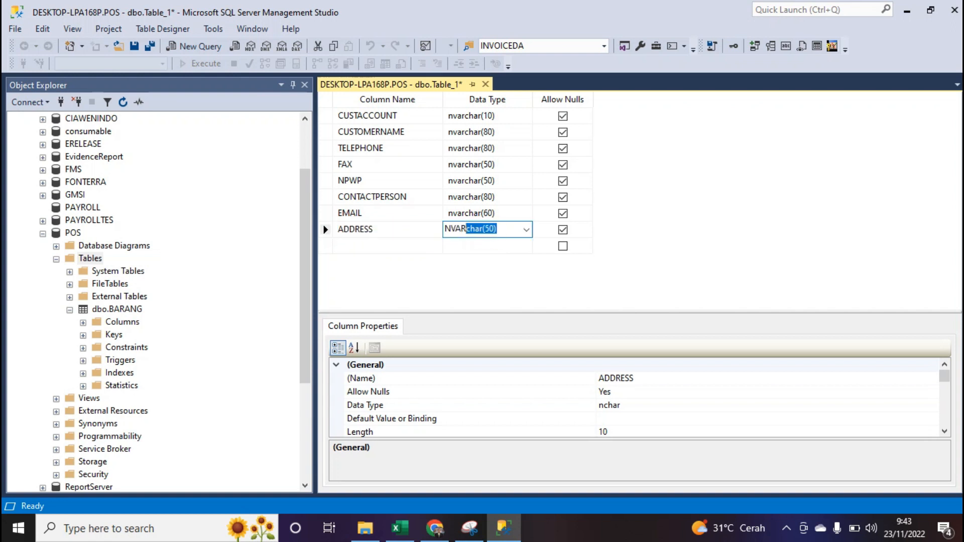
type("char(20)")
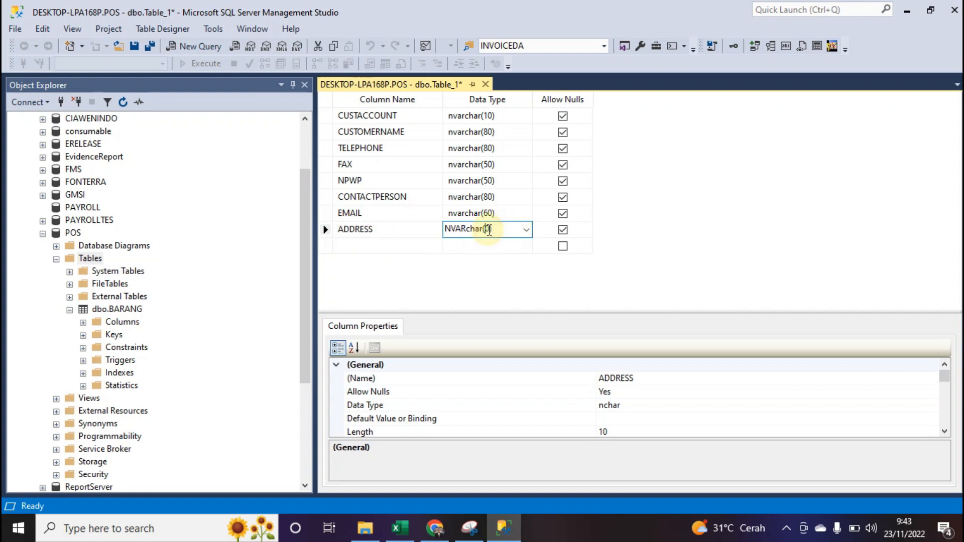
key("Left")
key("Left")
key("BackSpace")
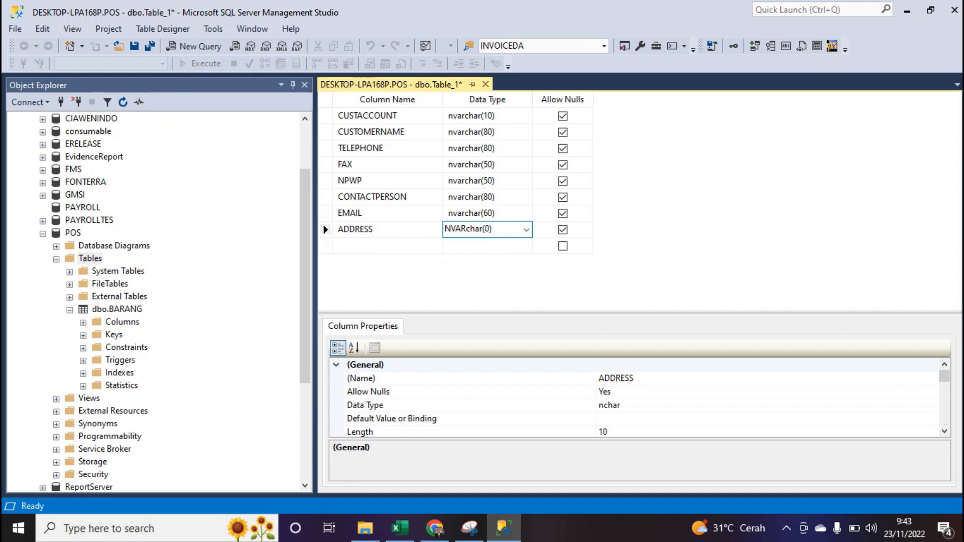
type("25")
Set the CUSTACCOUNT column as the table's primary key.
left_click(391, 117)
left_click(383, 147)
left_click(330, 116)
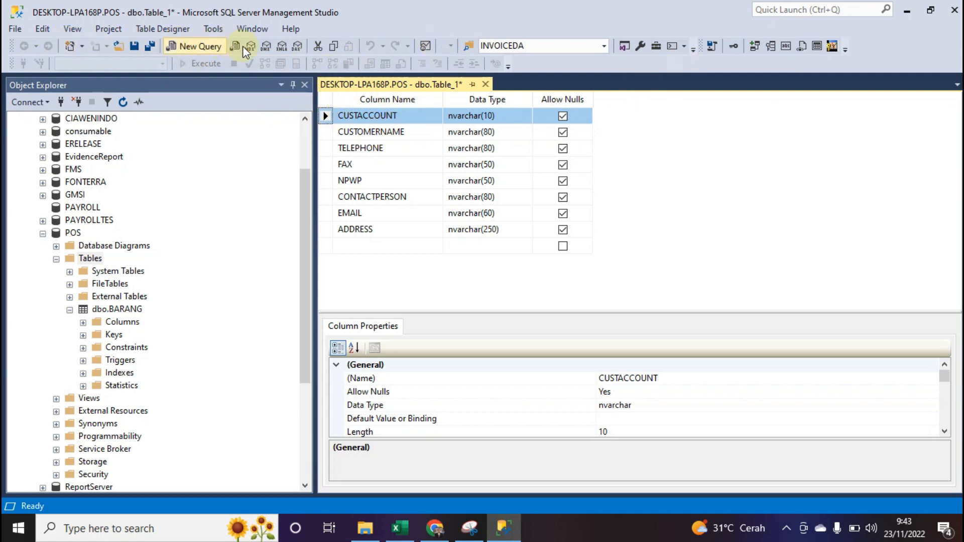
right_click(324, 115)
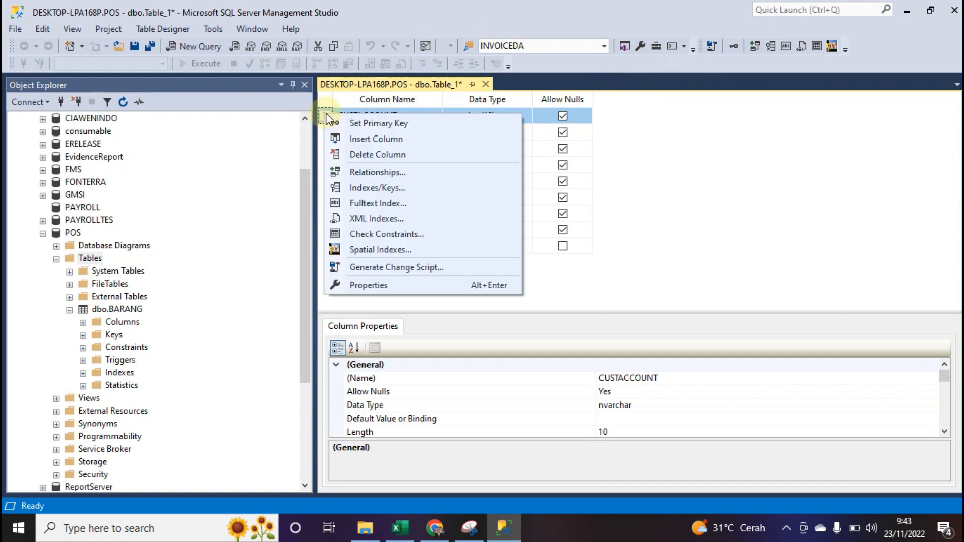
left_click(382, 124)
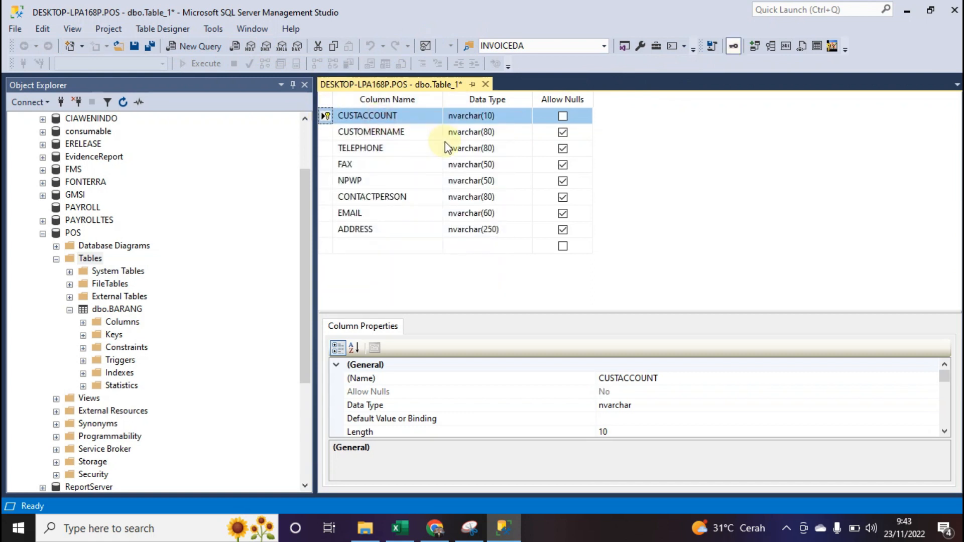
Save the new table under the name CUSTOMER.
left_click(134, 46)
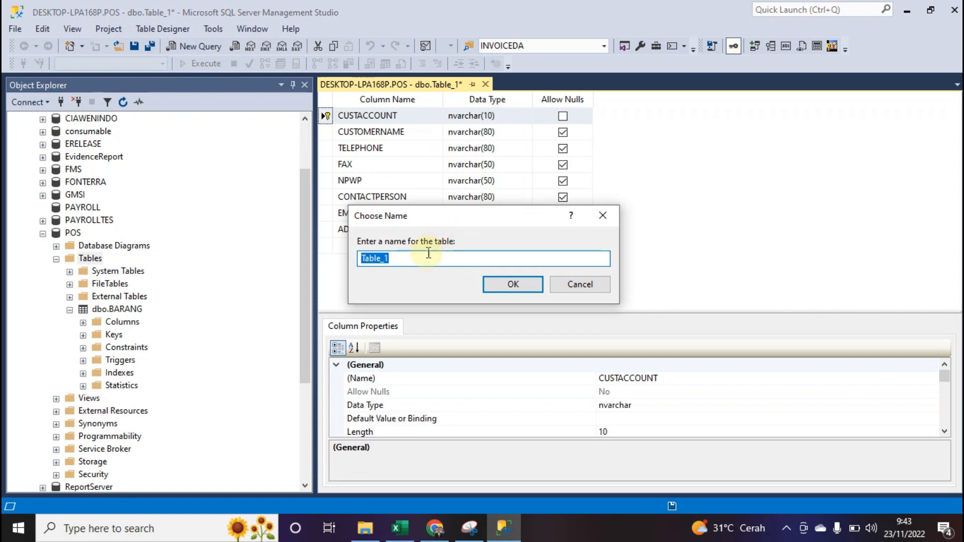
type("CUSTOMER")
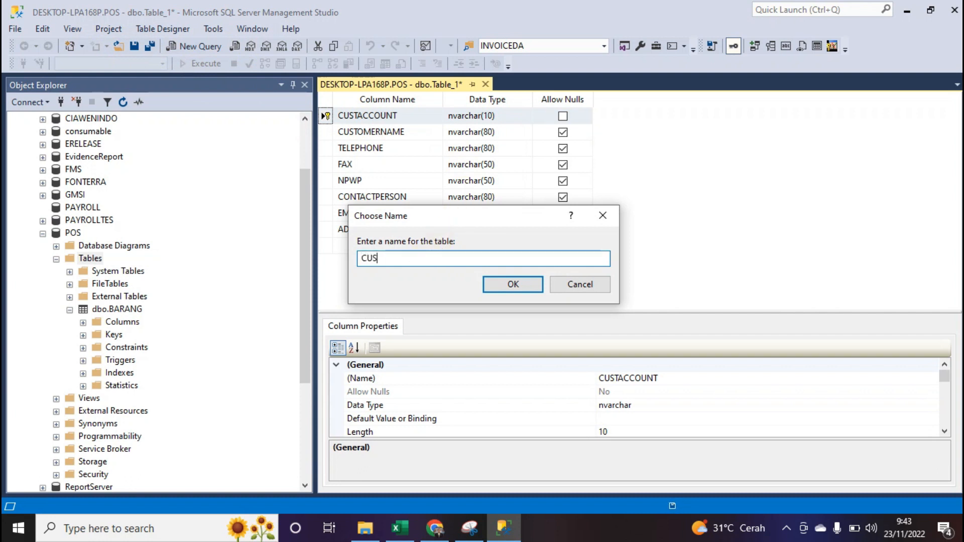
left_click(512, 280)
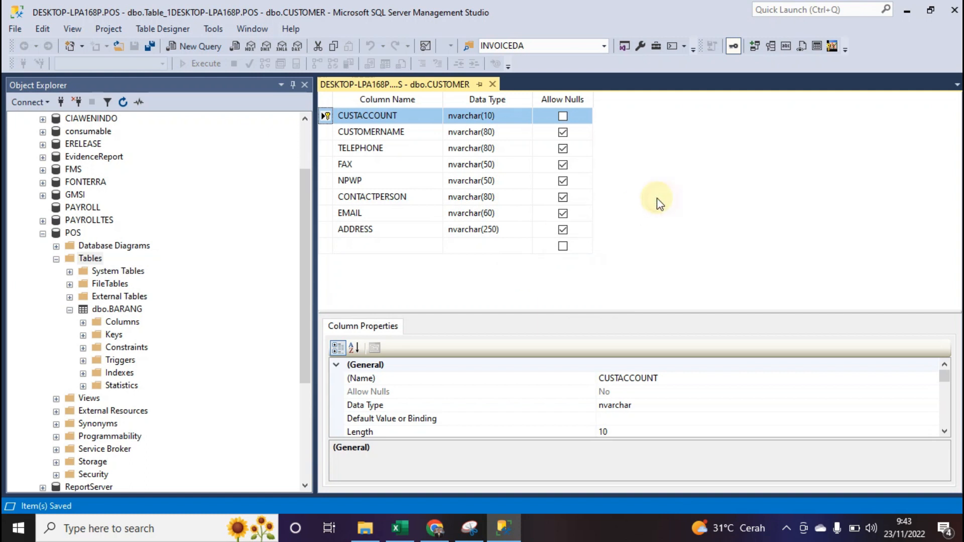
Collapse the dbo.BARANG table in the object tree and refresh the POS database's Tables folder.
left_click(100, 297)
left_click(69, 310)
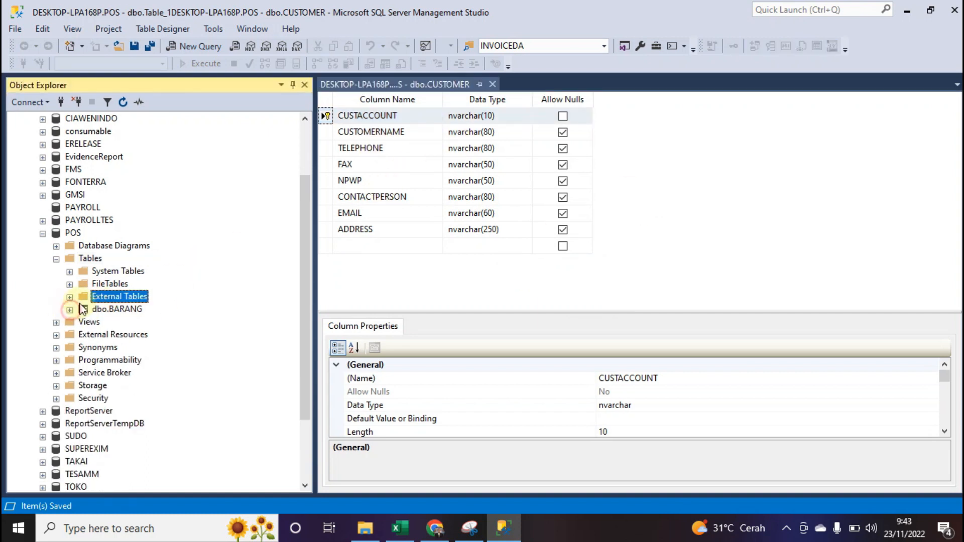
left_click(88, 259)
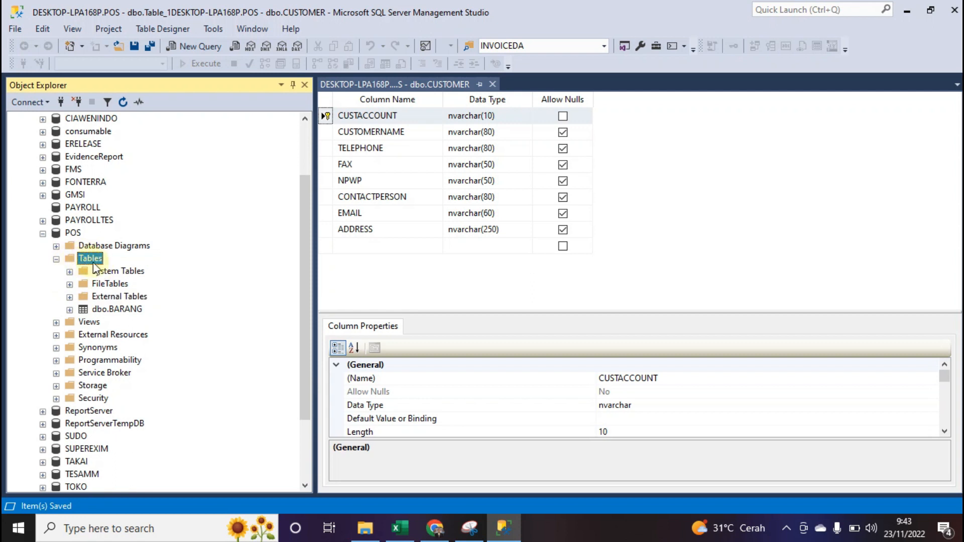
key("F5")
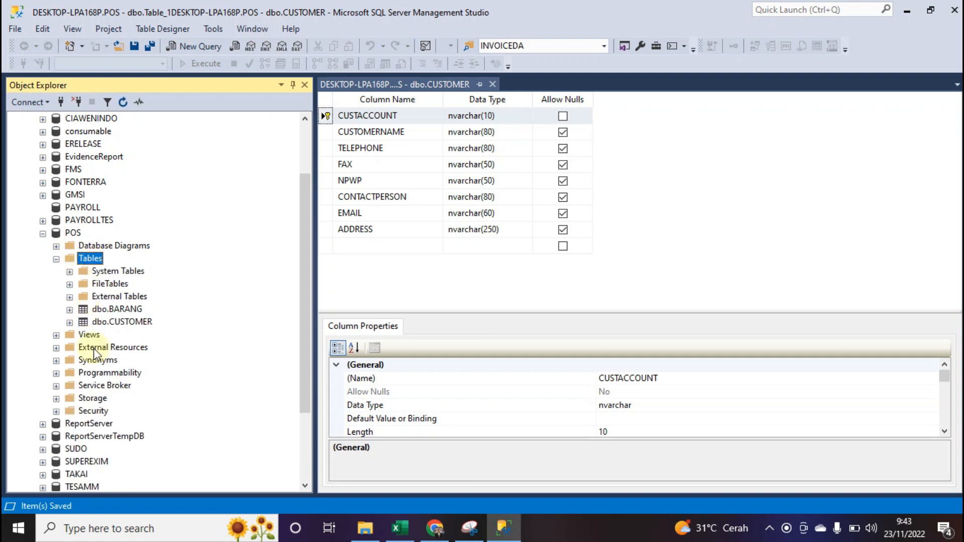
Examine the column list of the dbo.CUSTOMER table in the object tree, and collapse the table again.
left_click(112, 323)
left_click(110, 312)
left_click(70, 323)
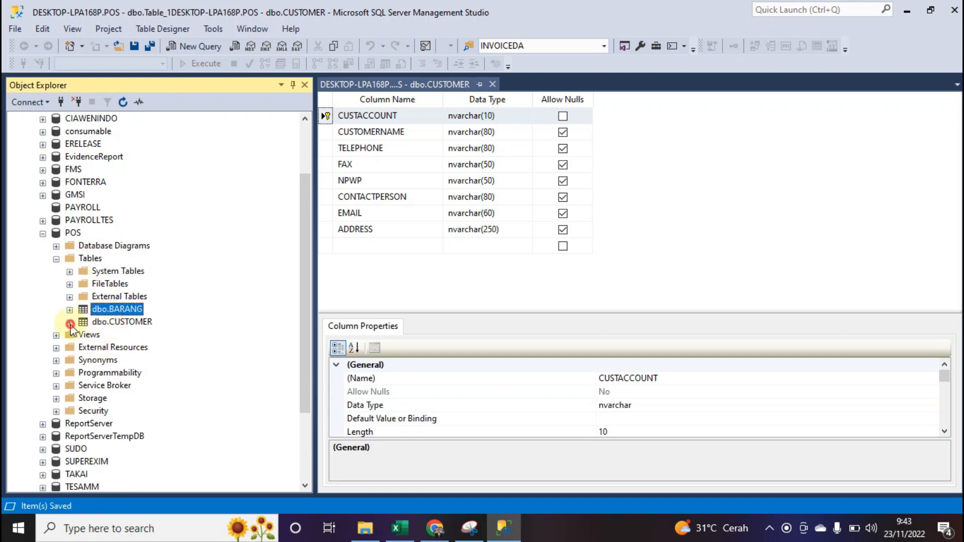
left_click(83, 334)
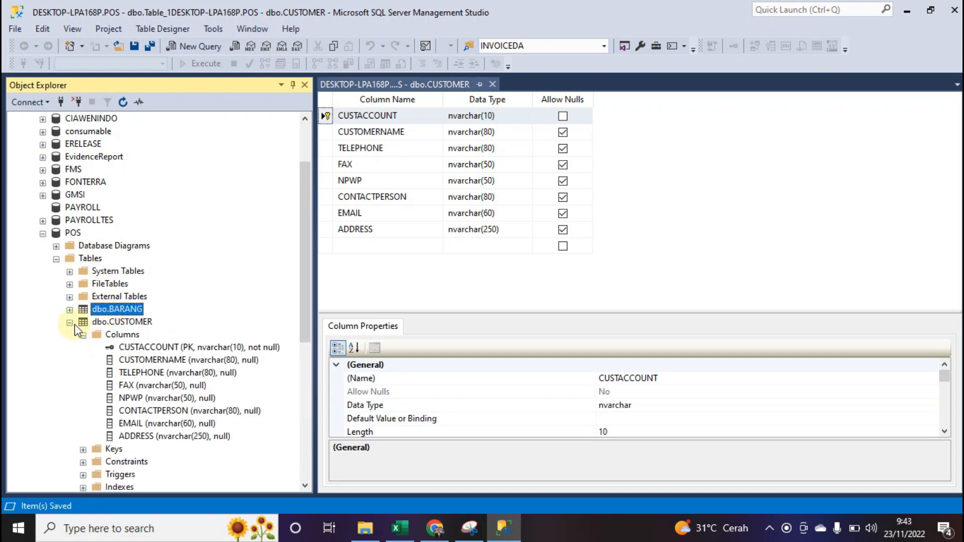
left_click(70, 323)
Start a new table in the POS database and name its first column VENDACCOUNT.
right_click(95, 262)
mouse_move(129, 267)
left_click(237, 267)
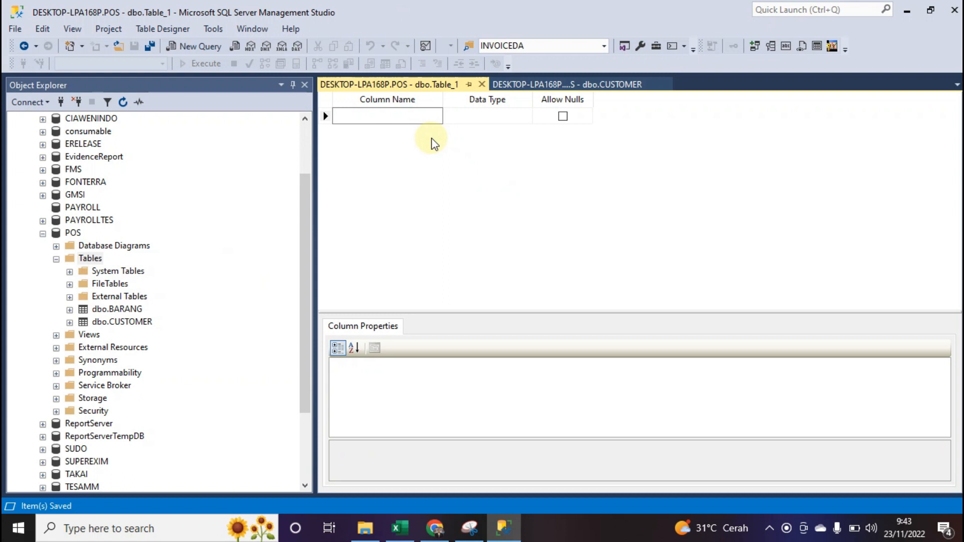
type("X")
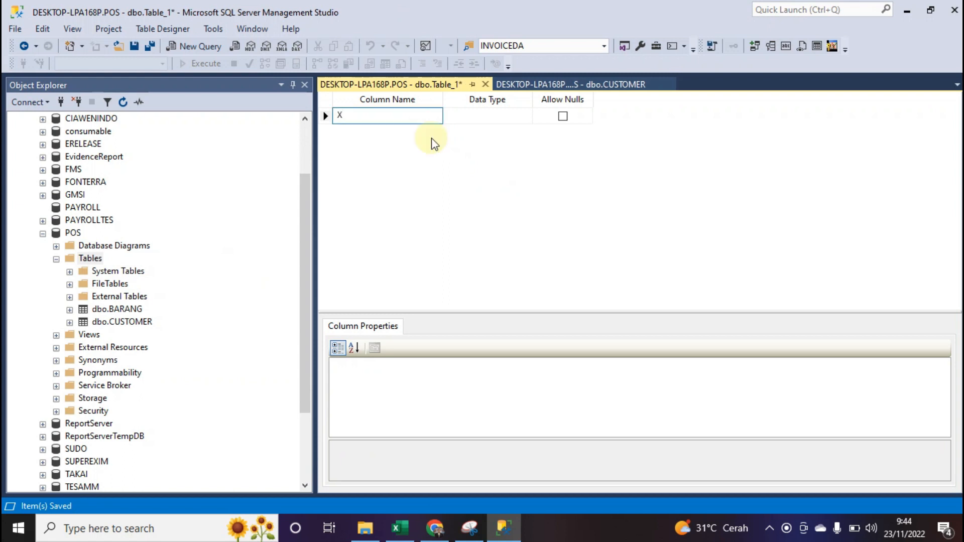
type("V")
Set the VENDACCOUNT column's data type to nvarchar(10), using the CUSTACCOUNT column of the CUSTOMER table as reference.
left_click(498, 115)
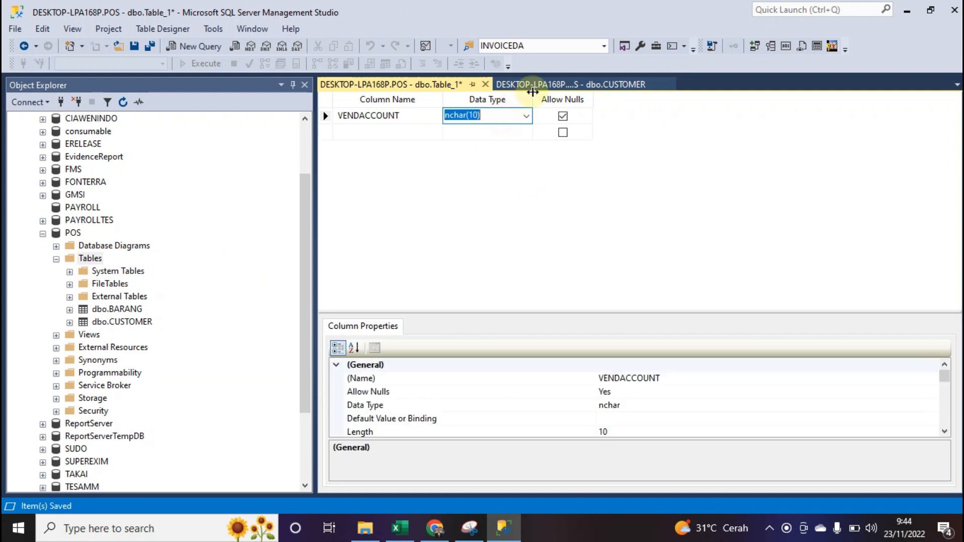
left_click(509, 84)
left_click(503, 116)
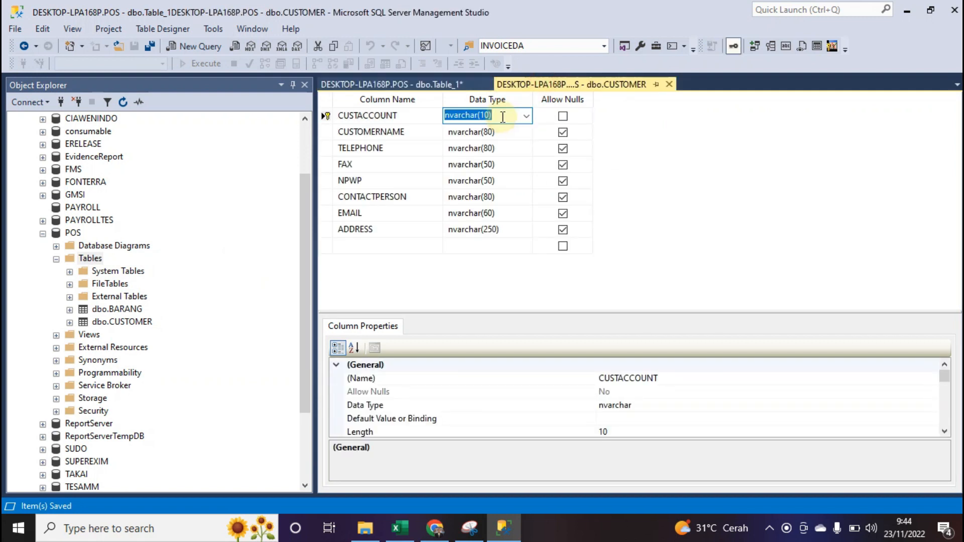
left_click(426, 85)
type("NVARchar(50")
left_click(492, 116)
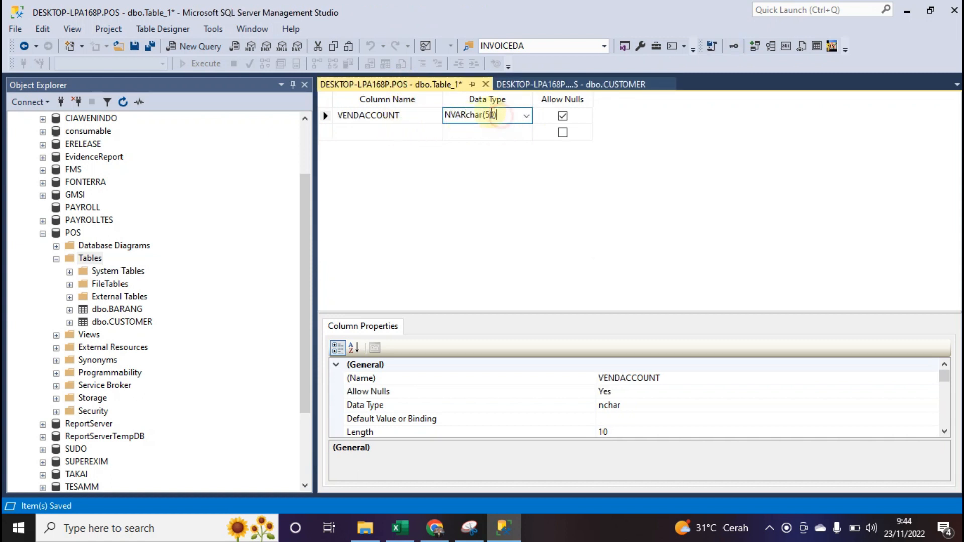
left_click(491, 115)
type("1")
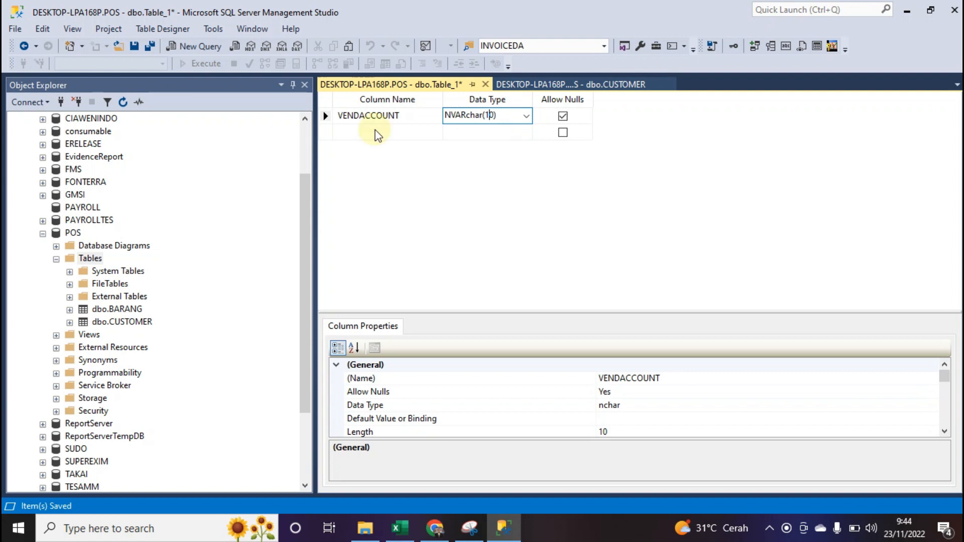
Add a VENDORNAME column with the data type nvarchar(80) below VENDACCOUNT, using the CUSTOMER table's design as reference.
left_click(353, 137)
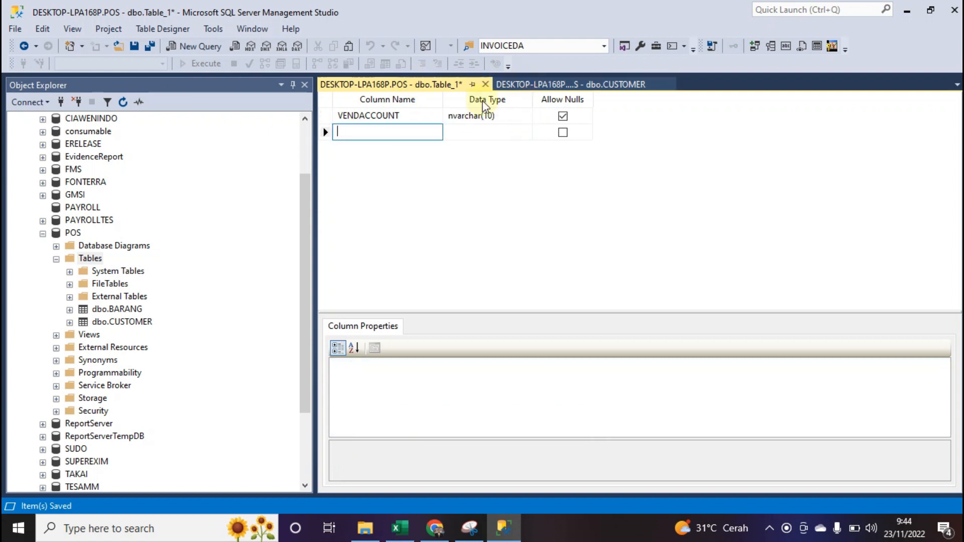
left_click(528, 84)
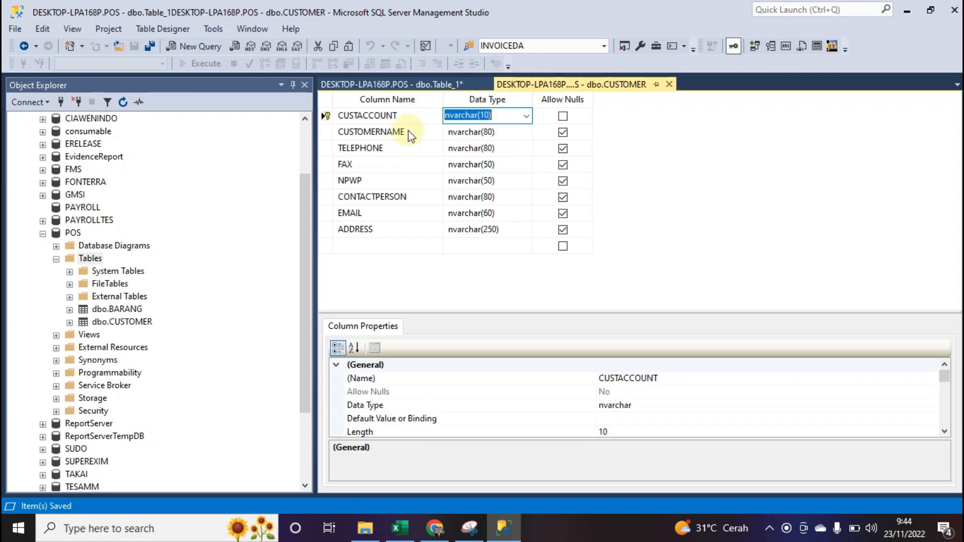
left_click(366, 84)
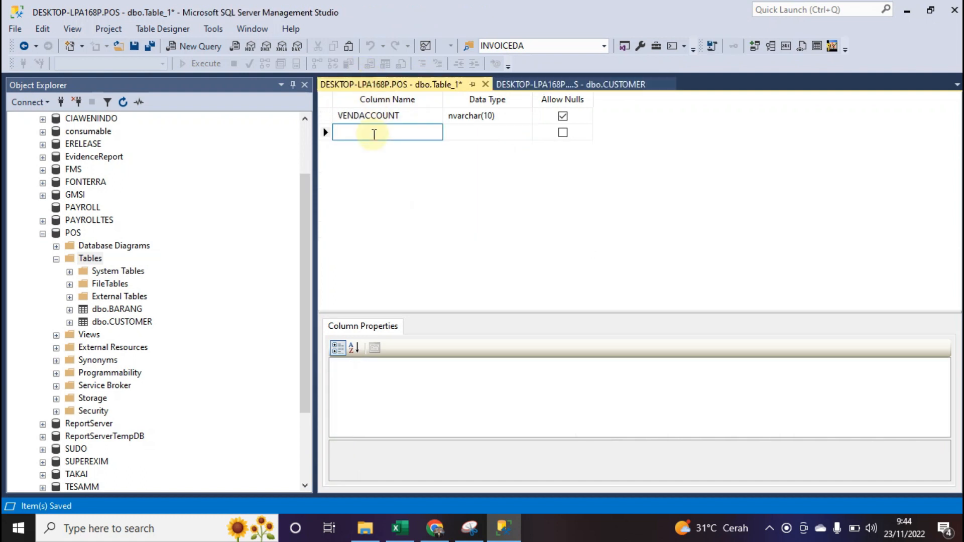
type("S")
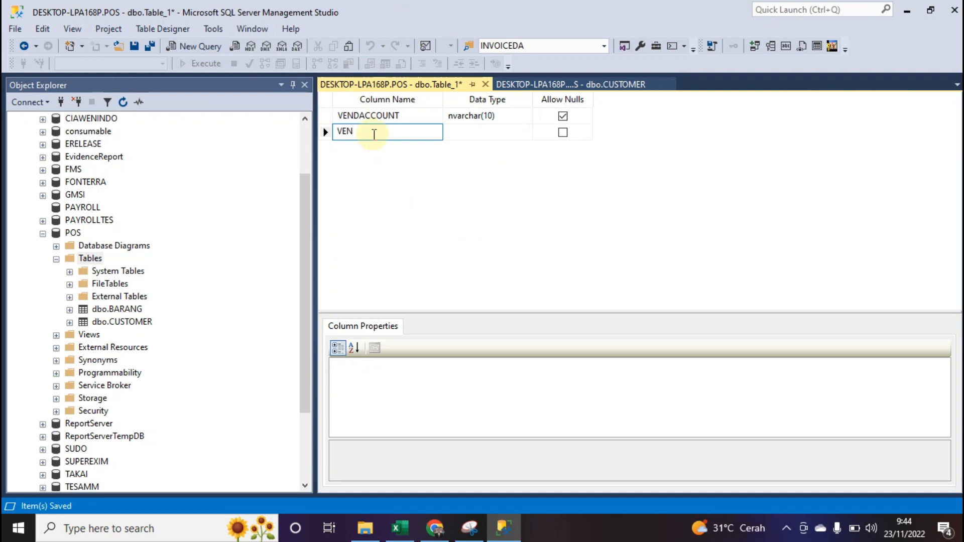
type("DORNAME")
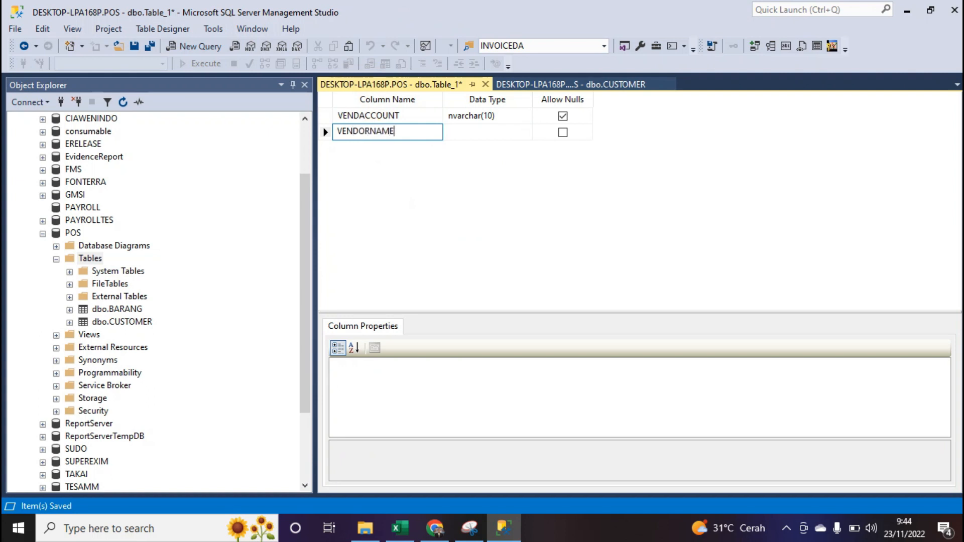
key("Tab")
type("NVA")
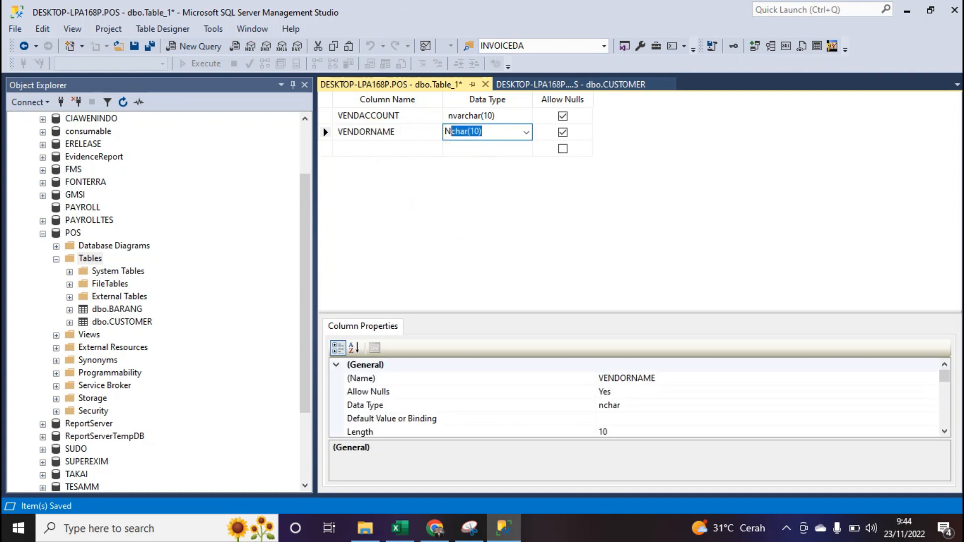
type("R")
left_click(490, 132)
key("BackSpace")
type("8")
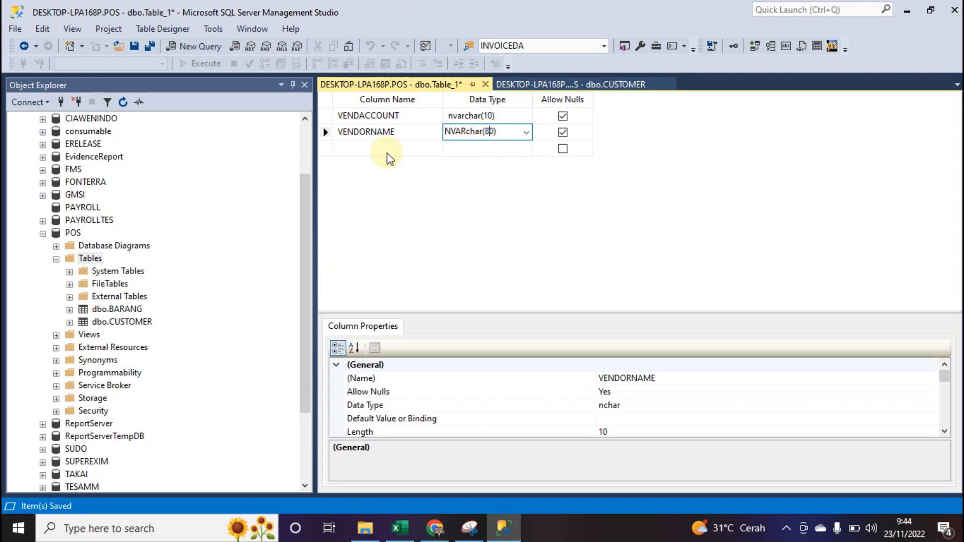
left_click(364, 148)
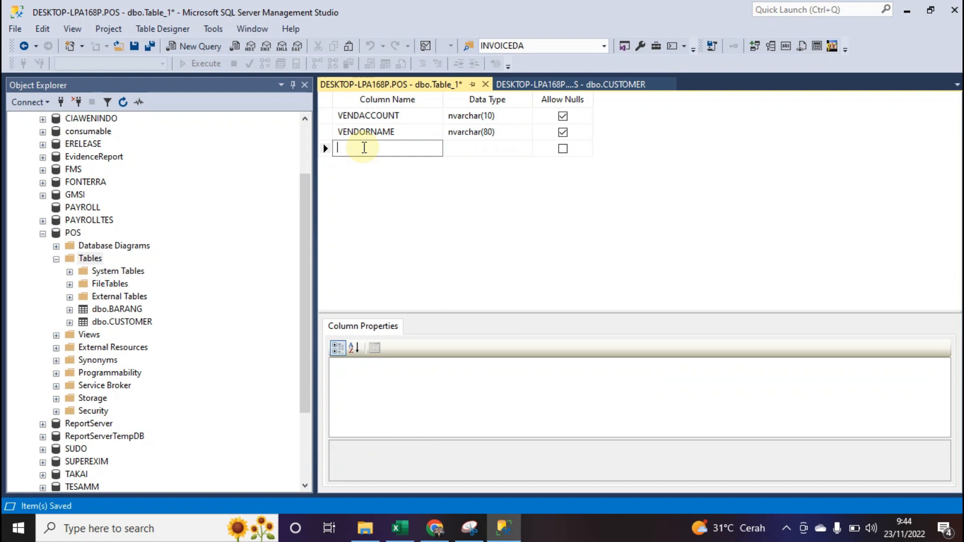
Add a TELEPHONE column with the data type nvarchar(80) below VENDORNAME, using the CUSTOMER table's design as reference.
type("TEL")
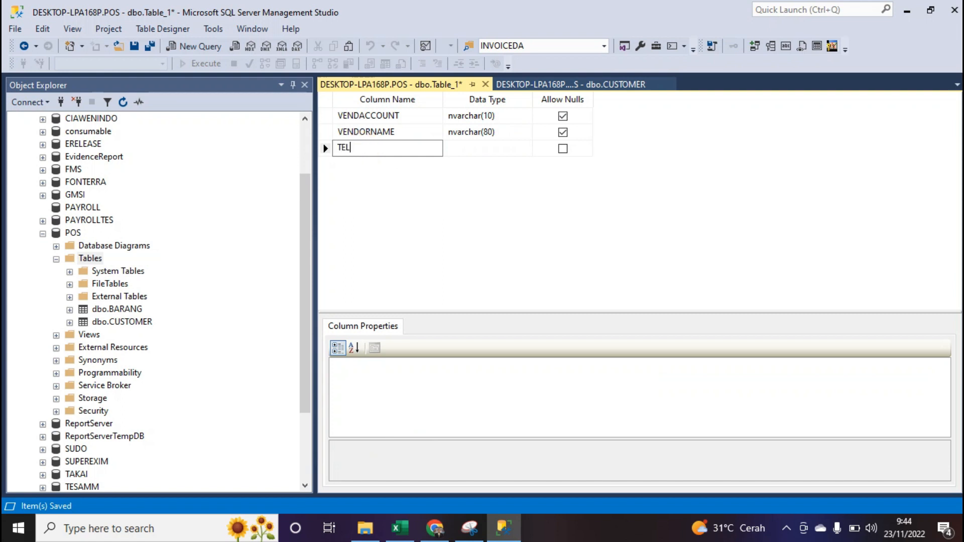
type("EPHONE")
left_click(448, 148)
type("NV")
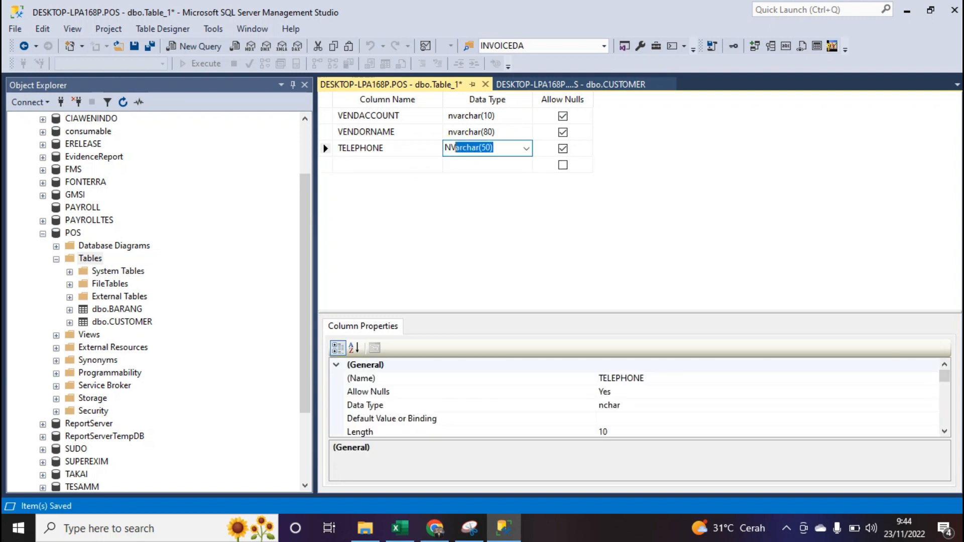
type("A")
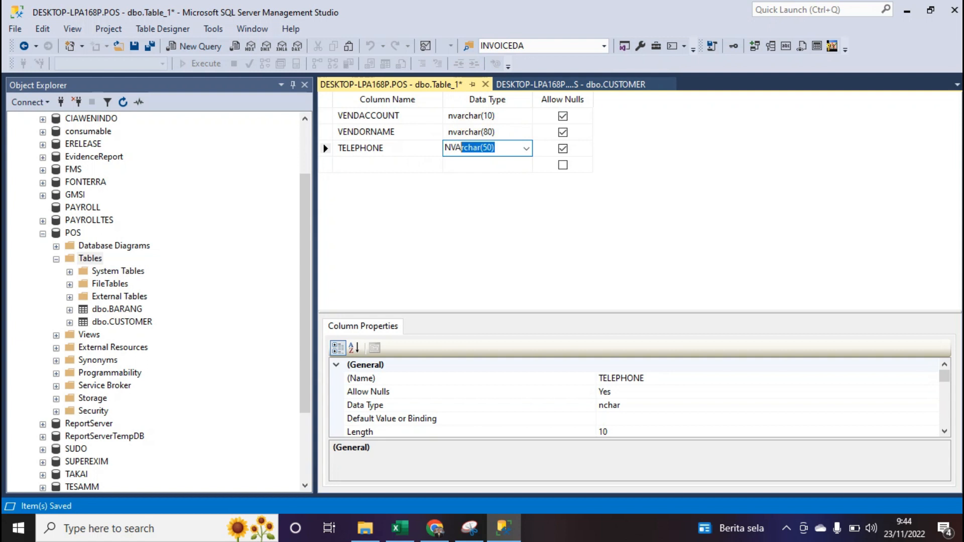
left_click(527, 83)
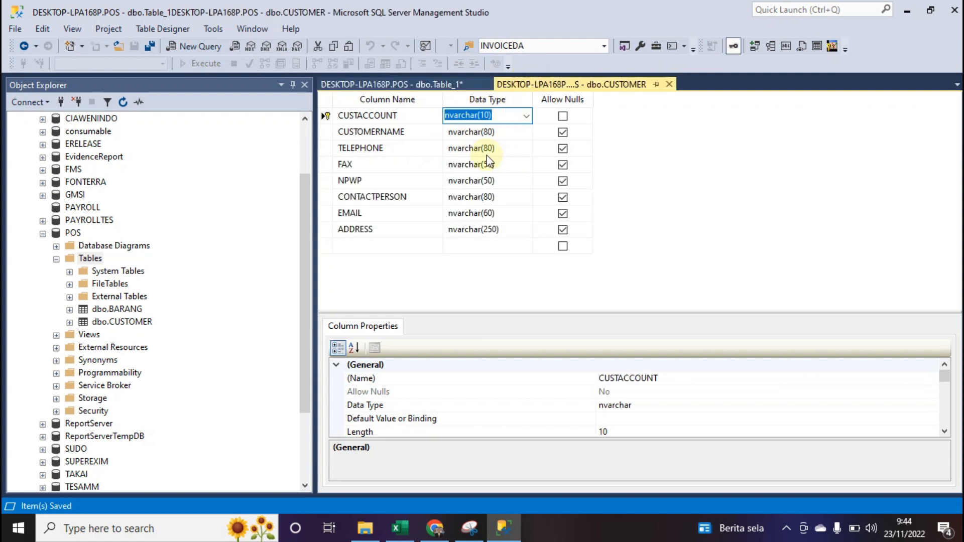
left_click(414, 86)
left_click(482, 148)
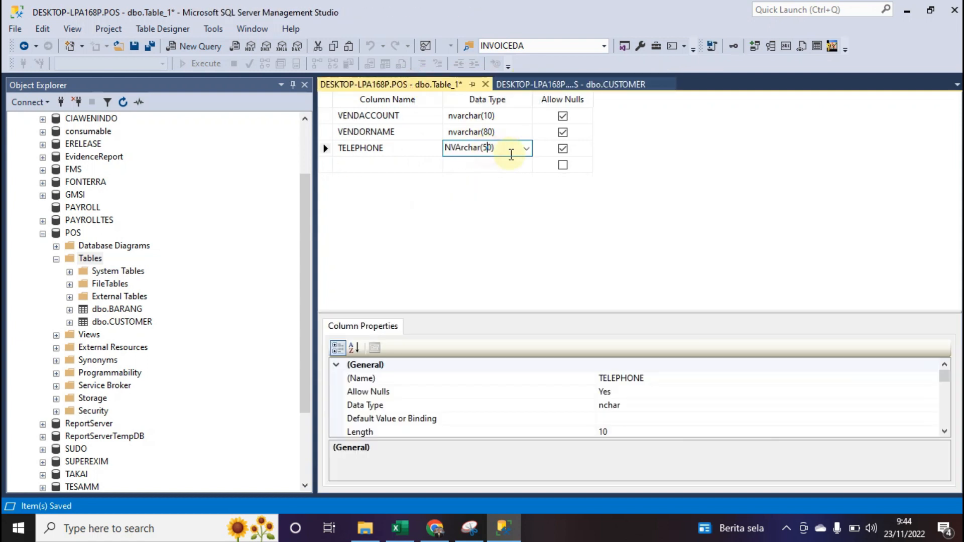
type("8")
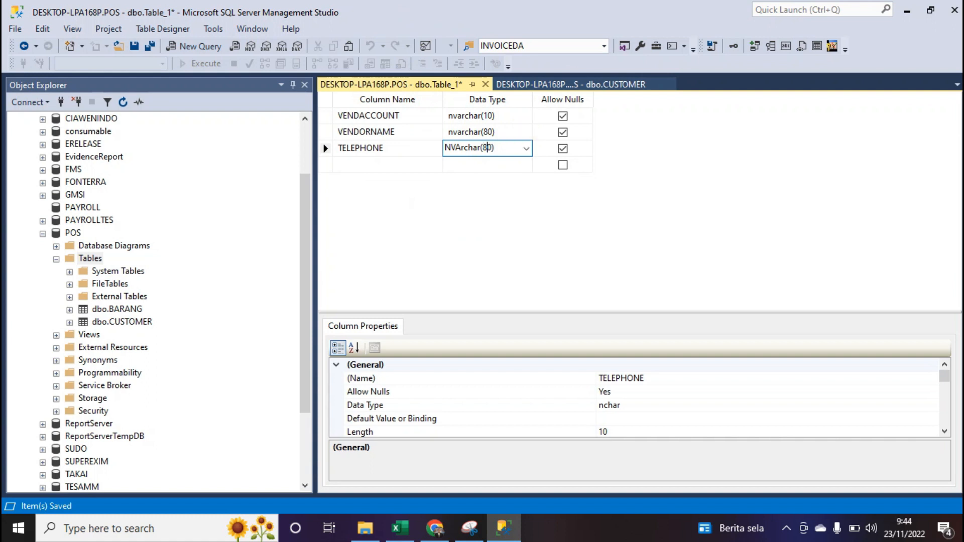
Add a FAX column with the data type nvarchar(50) below TELEPHONE, checking the column order in the CUSTOMER table's design.
left_click(407, 165)
left_click(550, 84)
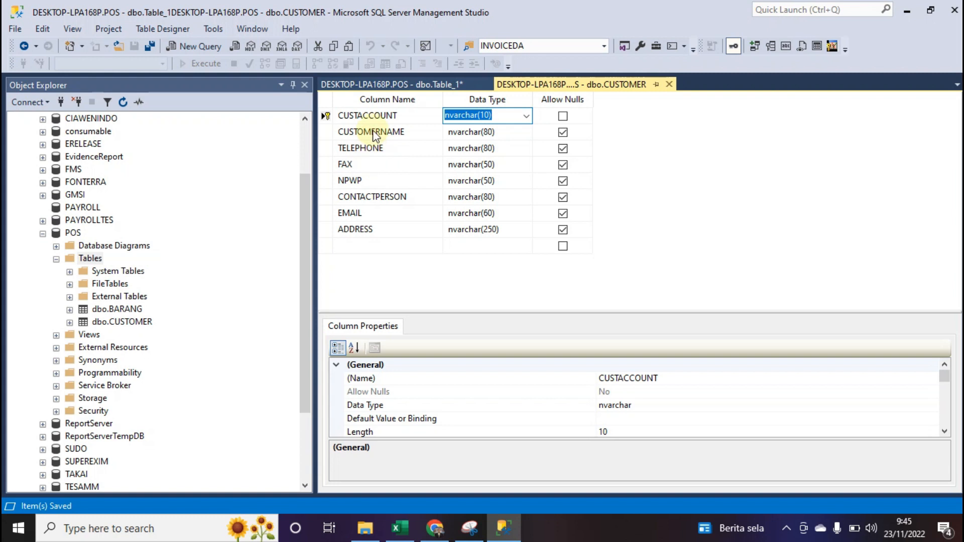
left_click(369, 83)
type("FAX")
left_click(458, 164)
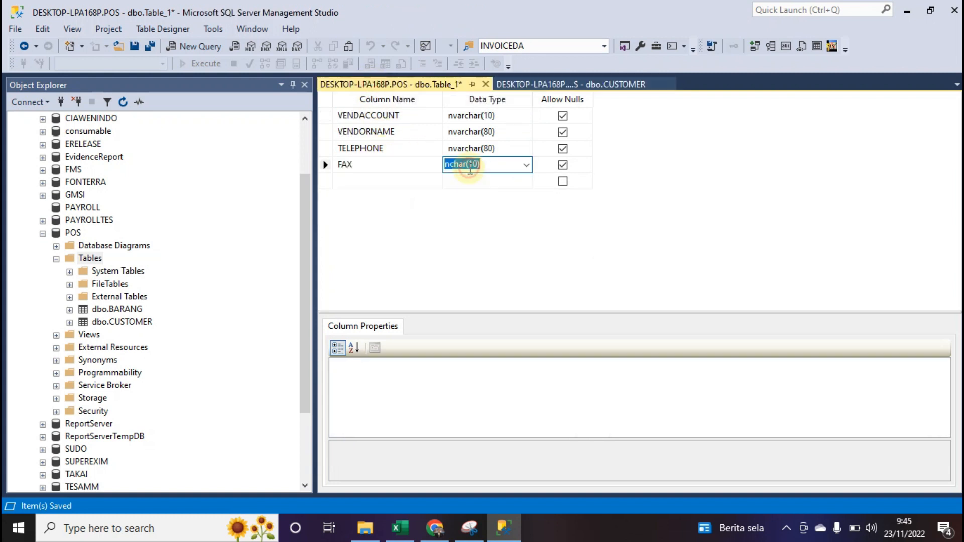
type("NVar")
left_click(485, 164)
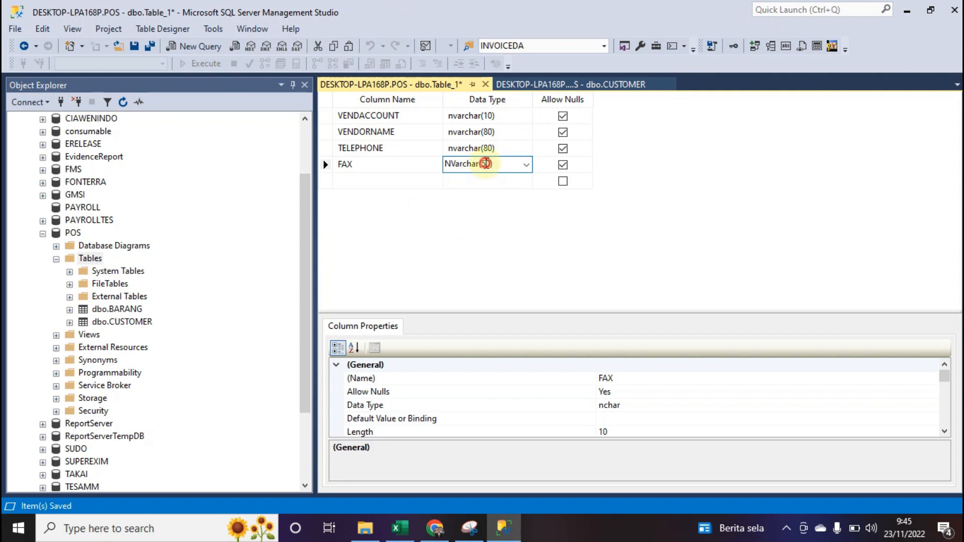
Add an NPWP column with the data type nvarchar(50) below FAX.
left_click(377, 180)
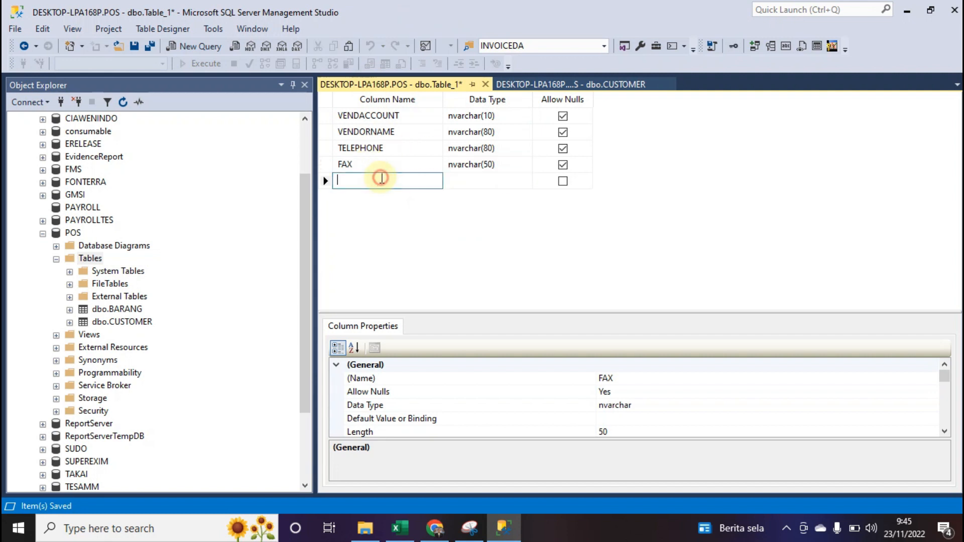
type("NPWP")
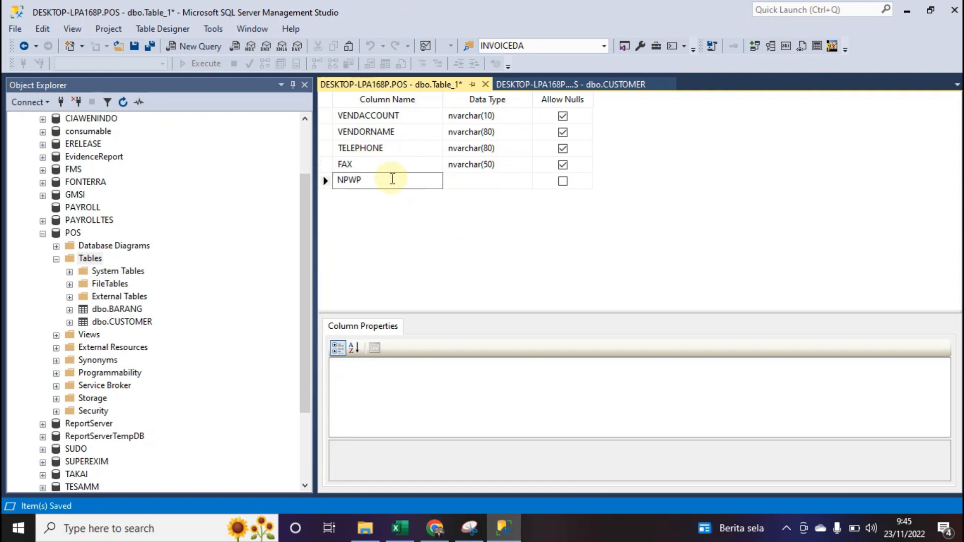
left_click(477, 181)
type("NVARchar(50")
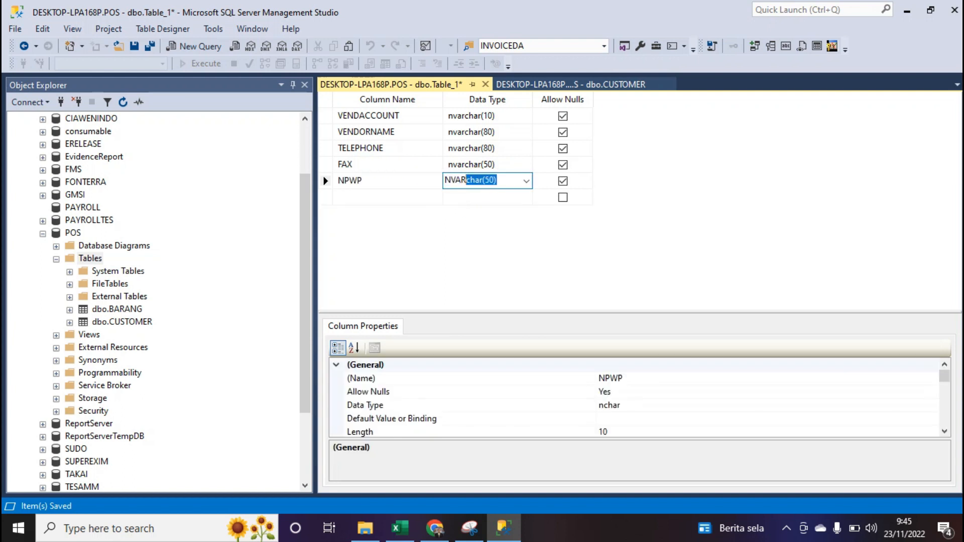
Add a CONTACTPERSON column below NPWP with the name copied from the CUSTOMER table's design and the data type nvarchar(80).
left_click(383, 194)
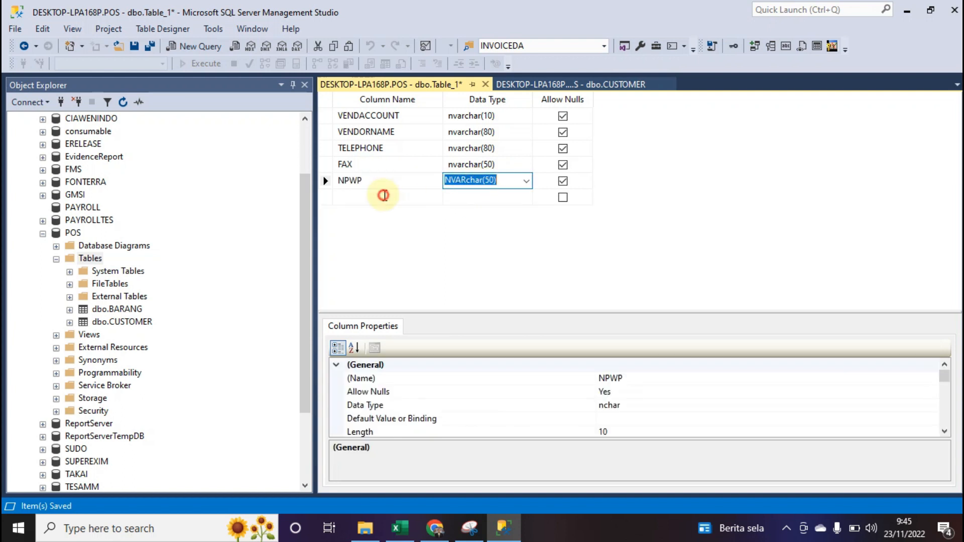
left_click(527, 83)
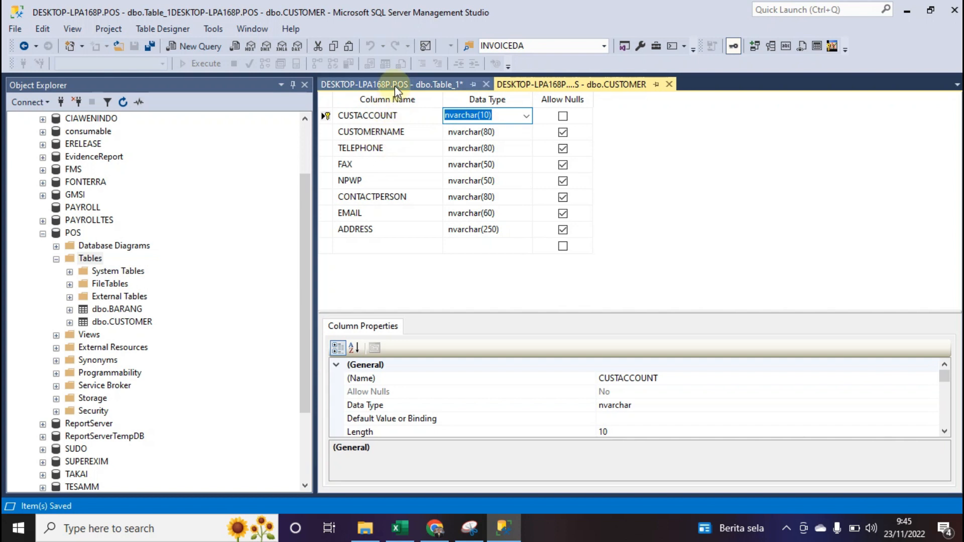
left_click(419, 196)
key("ctrl+c")
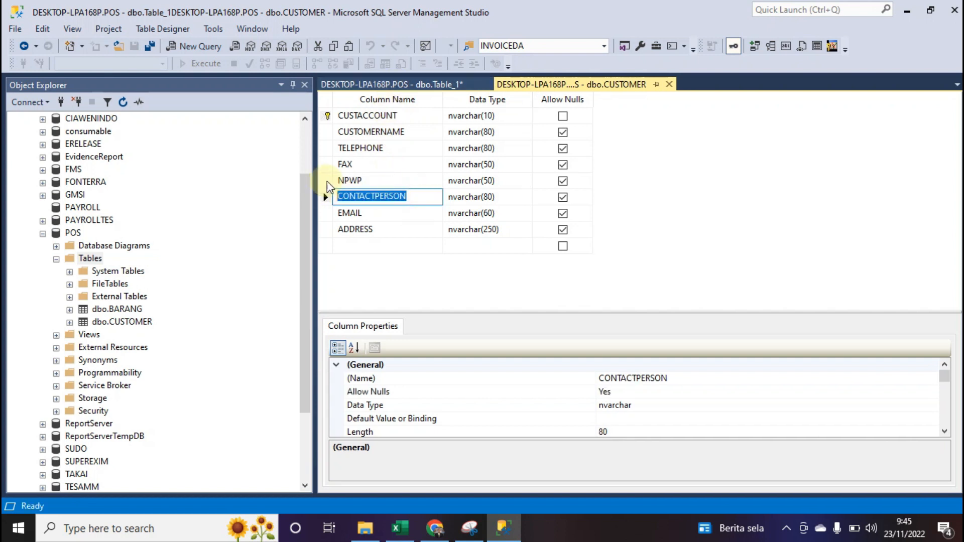
left_click(397, 84)
key("ctrl+v")
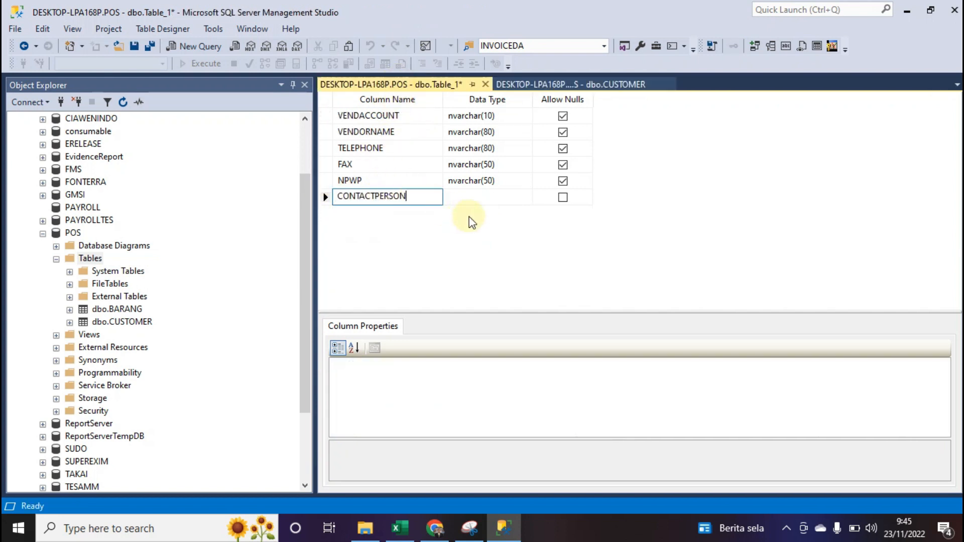
key("Tab")
type("NVAR")
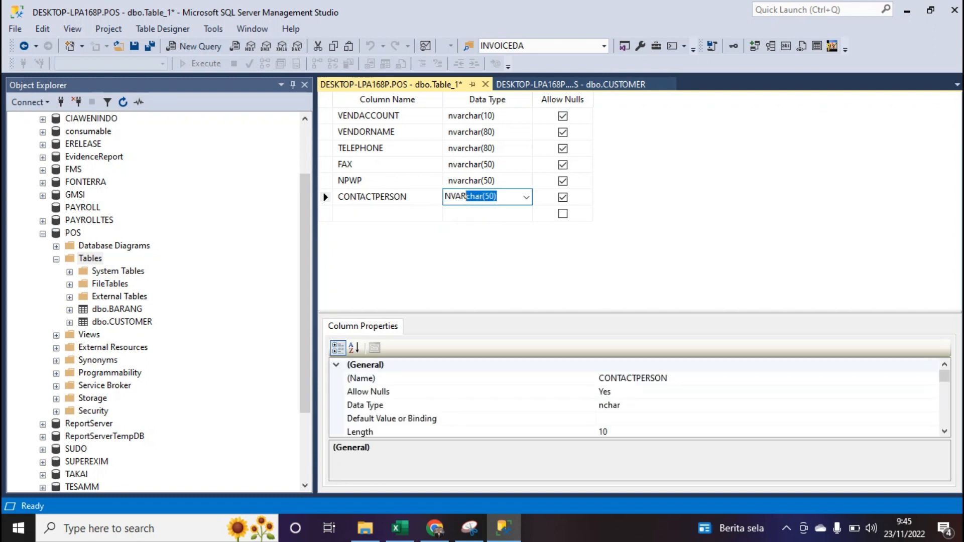
left_click(488, 195)
type("8")
Add an EMAIL column with the data type nvarchar(60) below CONTACTPERSON, using the CUSTOMER table's design as reference.
left_click(397, 213)
left_click(601, 86)
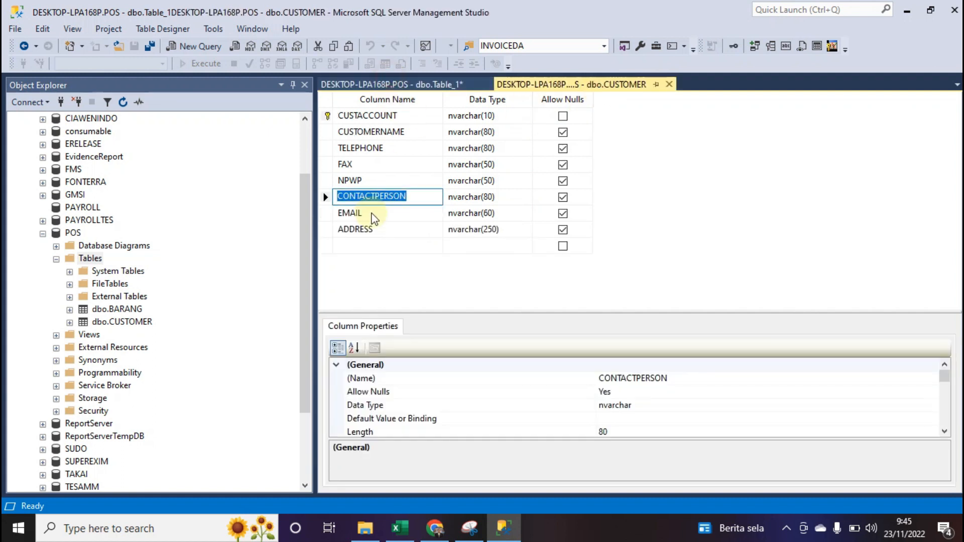
left_click(402, 84)
type("EMAIL")
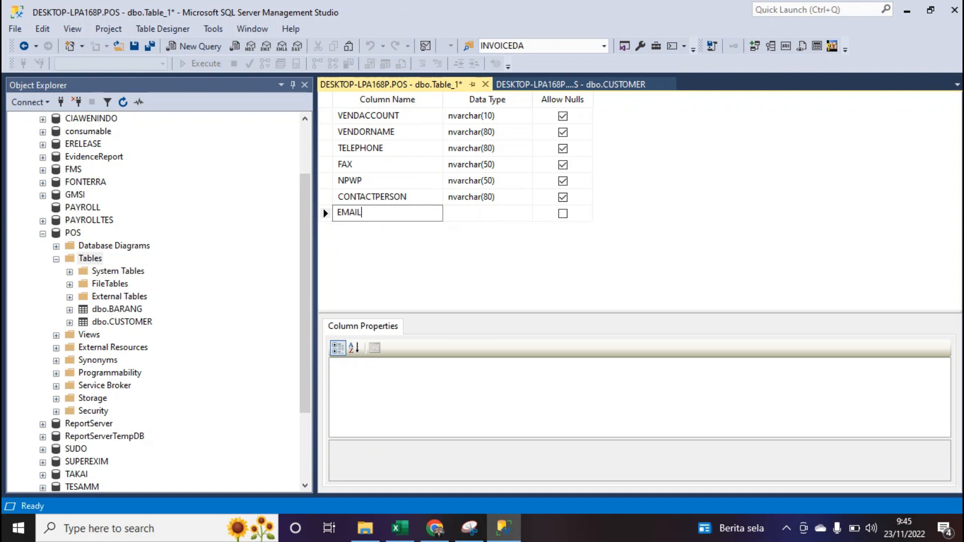
left_click(499, 211)
type("NVAR")
left_click(490, 214)
type("60)")
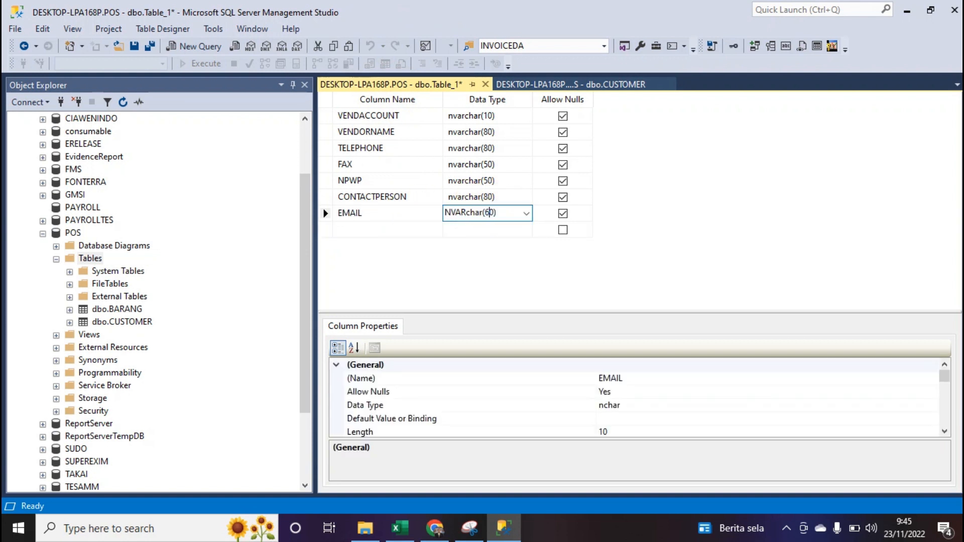
Add an ADDRESS column with the data type nvarchar(250) below EMAIL, using the CUSTOMER table's design as reference.
left_click(351, 229)
left_click(558, 82)
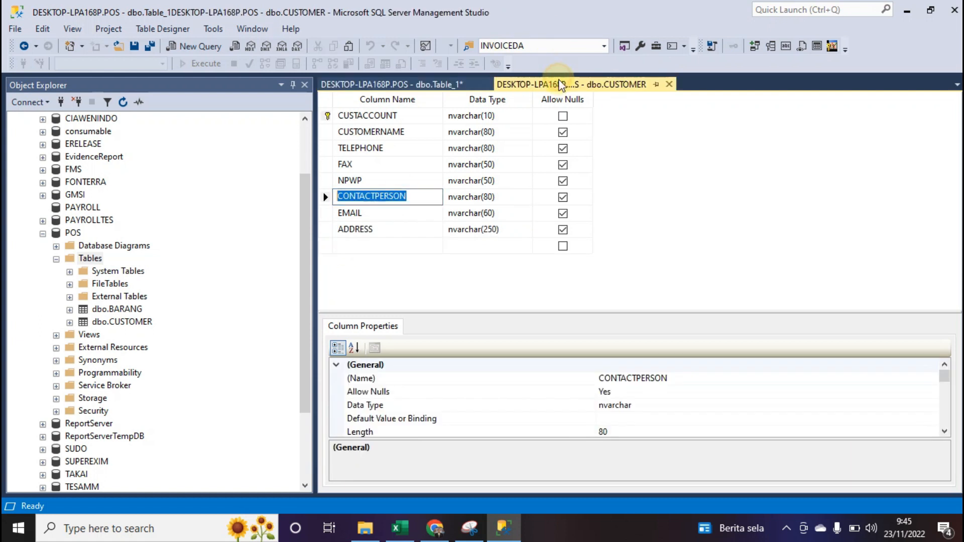
left_click(391, 84)
type("ADDRE")
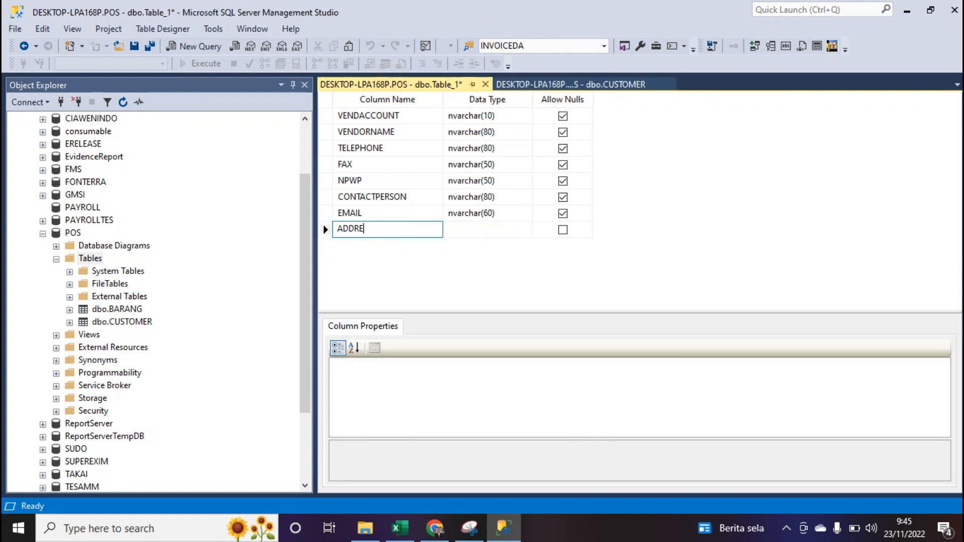
type("SS")
left_click(481, 230)
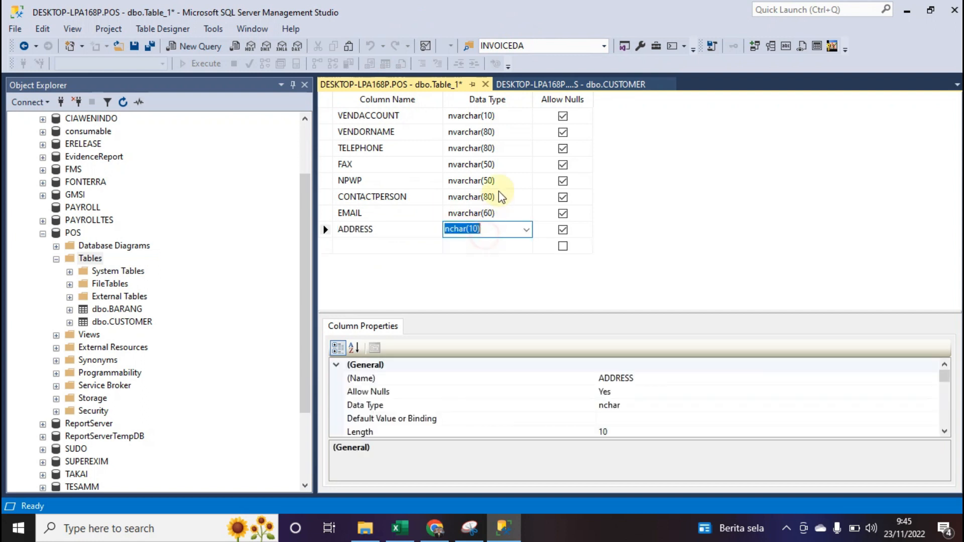
type("NVAR")
left_click(488, 229)
type("25")
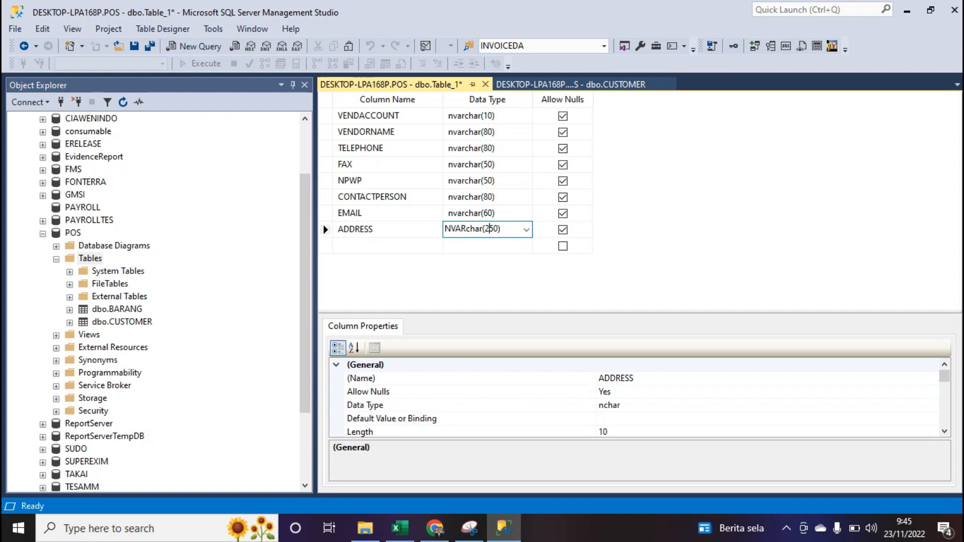
Compare the new table with the CUSTOMER table's design and set VENDACCOUNT as the primary key.
left_click(438, 197)
left_click(553, 88)
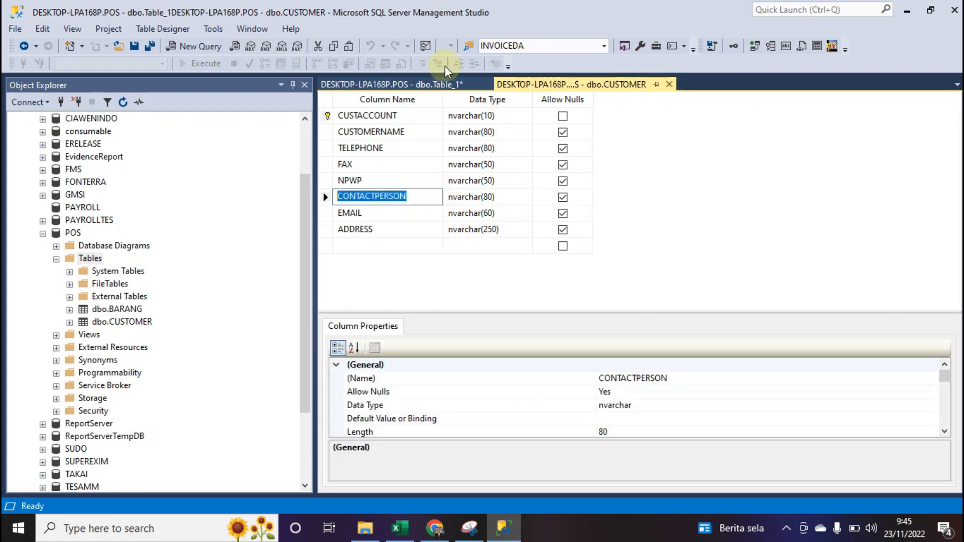
left_click(441, 84)
left_click(376, 116)
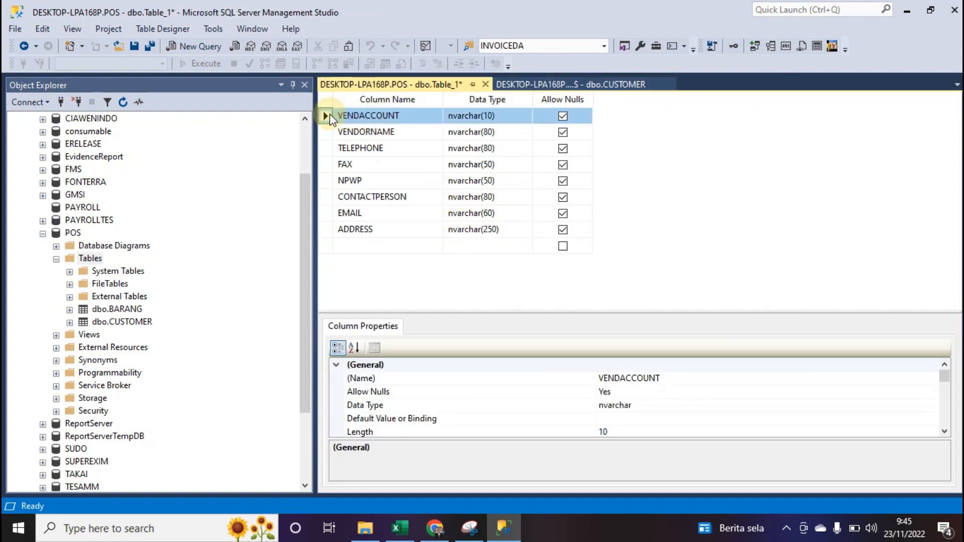
right_click(327, 116)
left_click(372, 123)
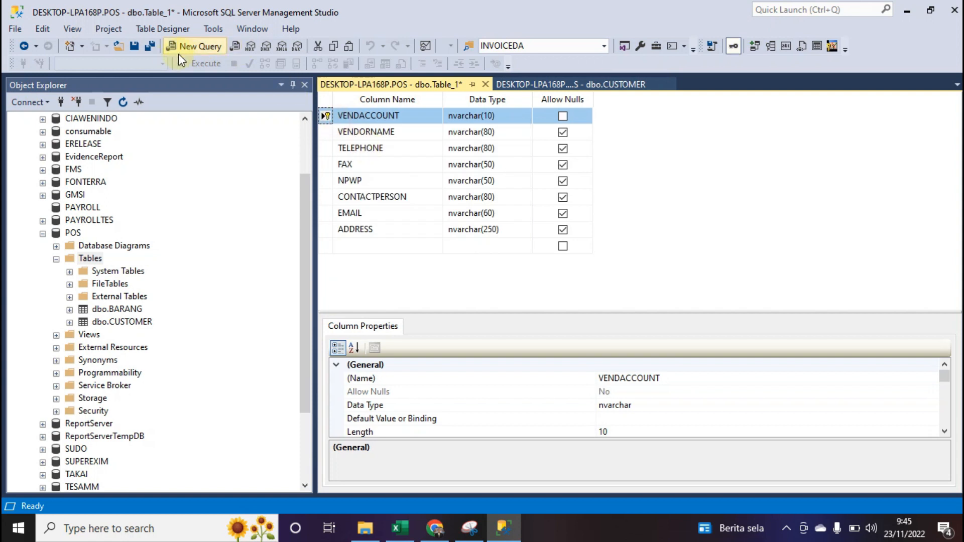
Save the new table as VENDOR and refresh the table list of the POS database.
left_click(134, 45)
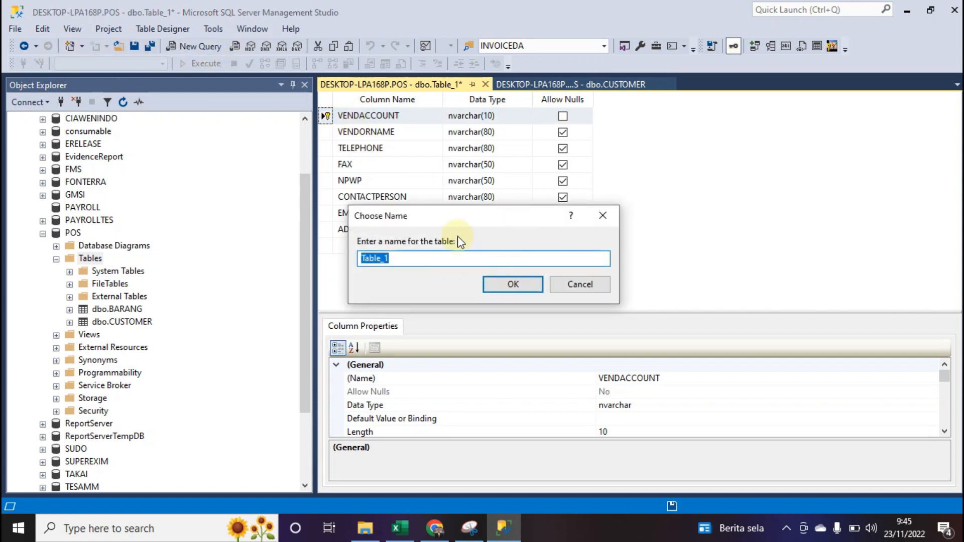
type("VENDOR")
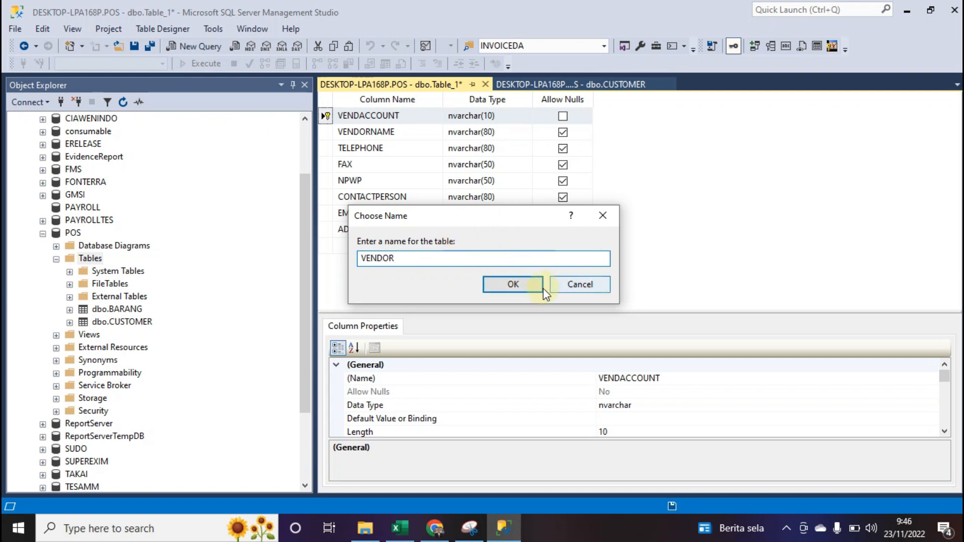
left_click(521, 287)
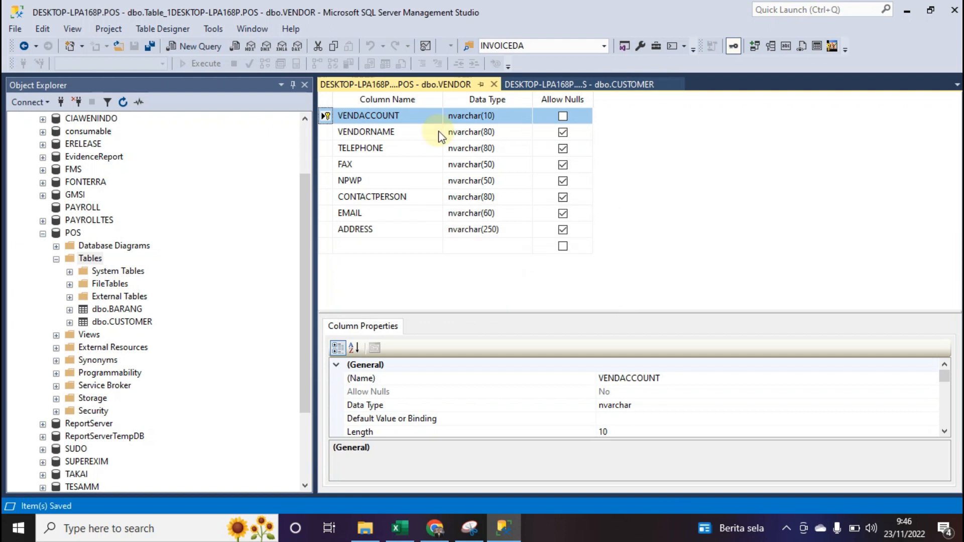
left_click(97, 271)
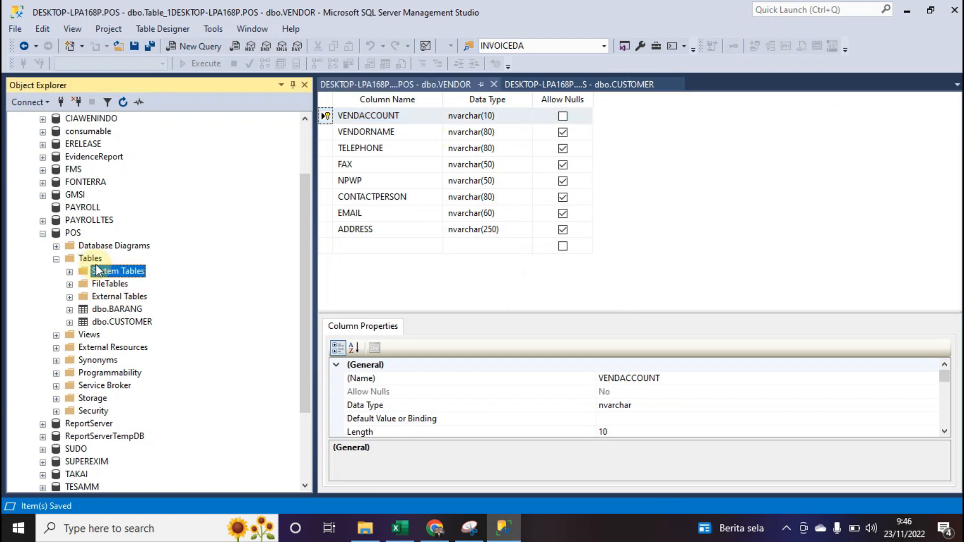
left_click(90, 258)
key("F5")
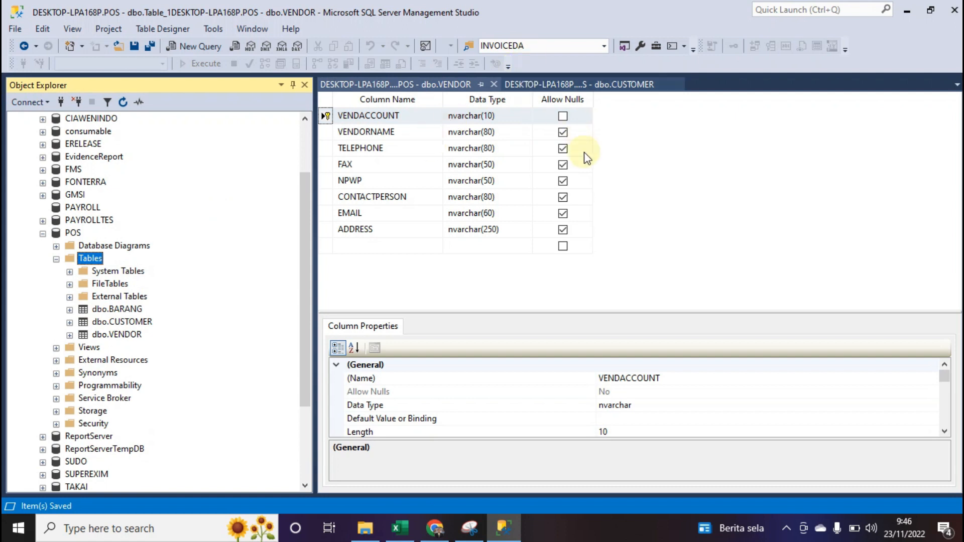
Start another new table in the POS database and name its first column IDUSER.
right_click(80, 256)
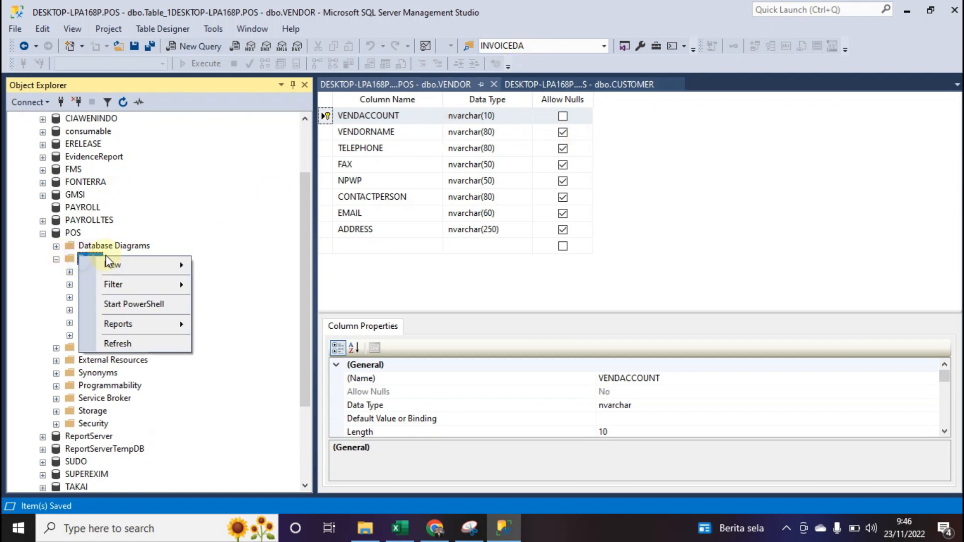
mouse_move(137, 266)
left_click(221, 266)
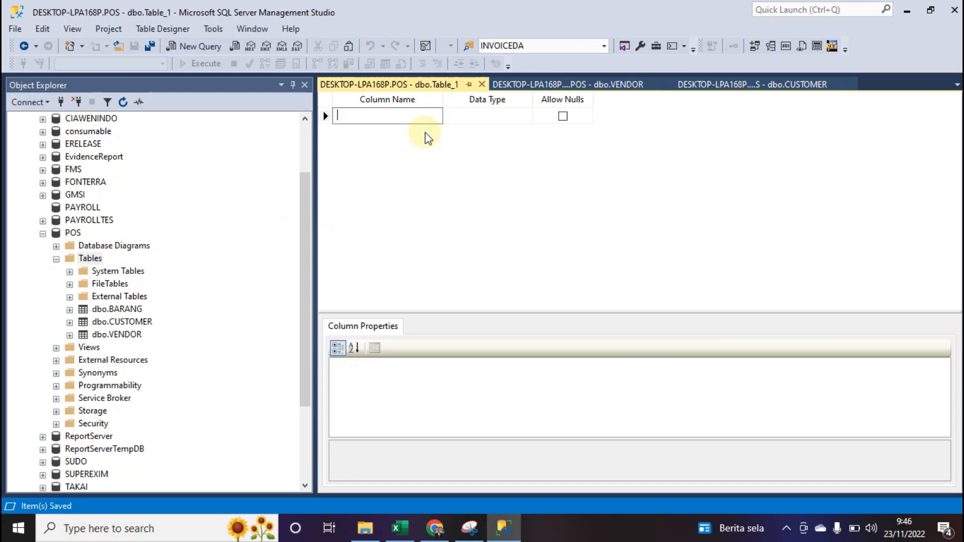
type("IDUSER")
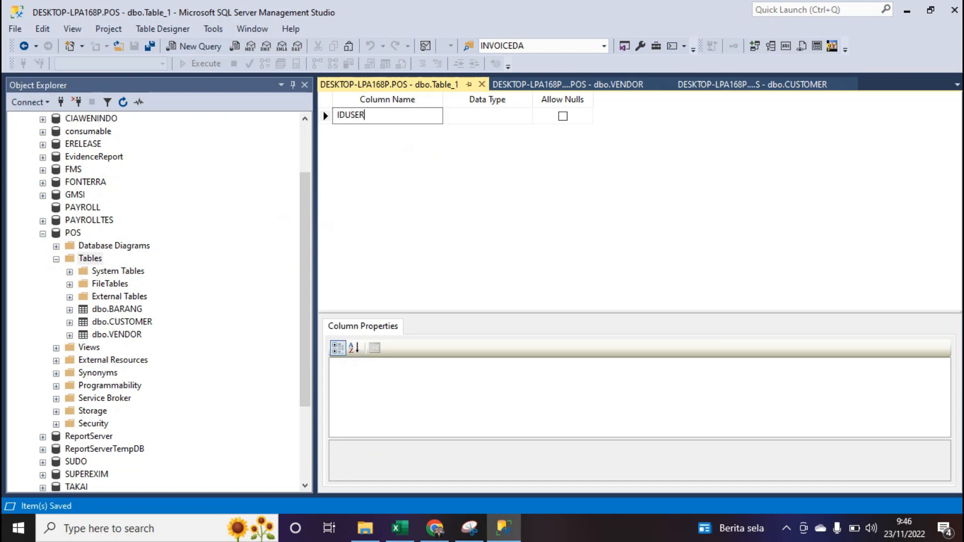
Set the data type of the IDUSER column to nvarchar(10).
left_click(464, 116)
type("NVARchar(50")
left_click(488, 117)
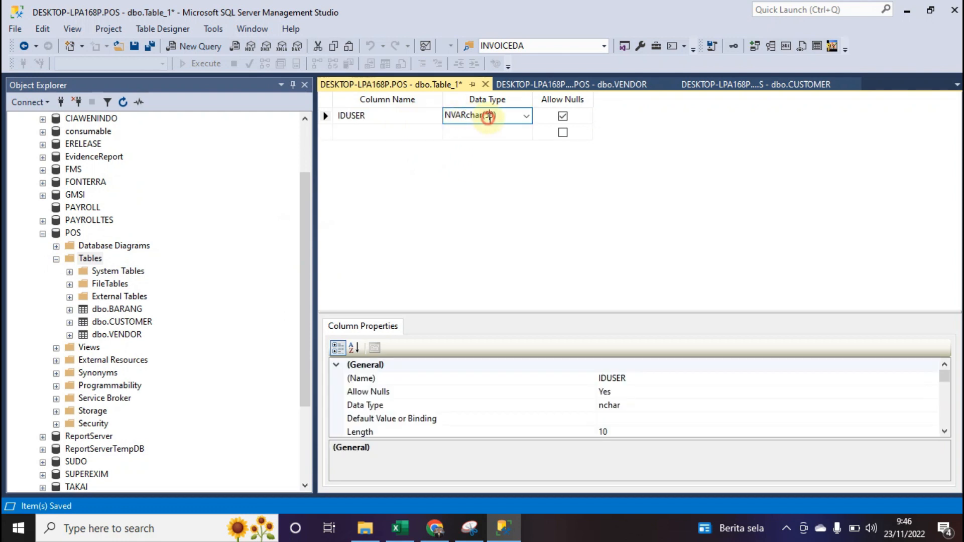
key("BackSpace")
type("1")
Add a USERNAME column with the data type nvarchar(60) below IDUSER.
left_click(345, 123)
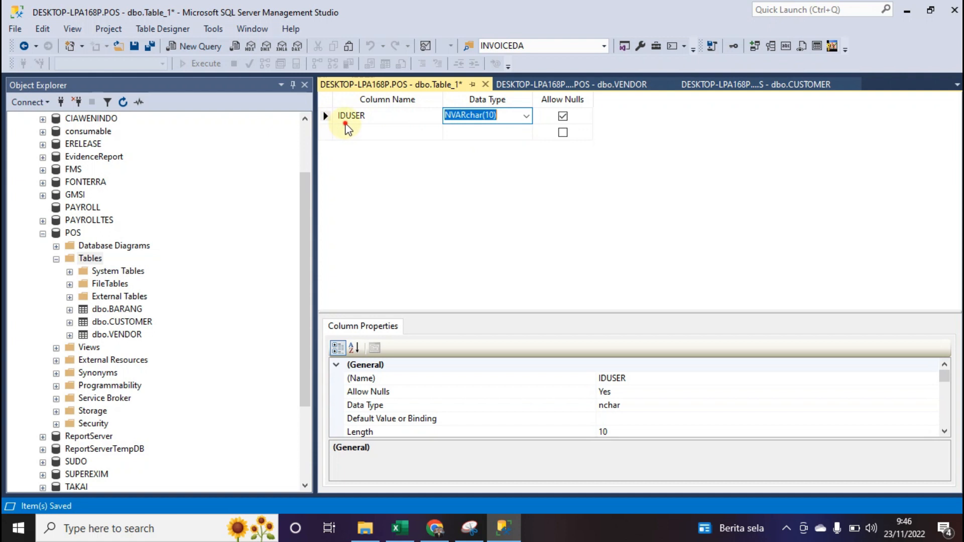
type("USE")
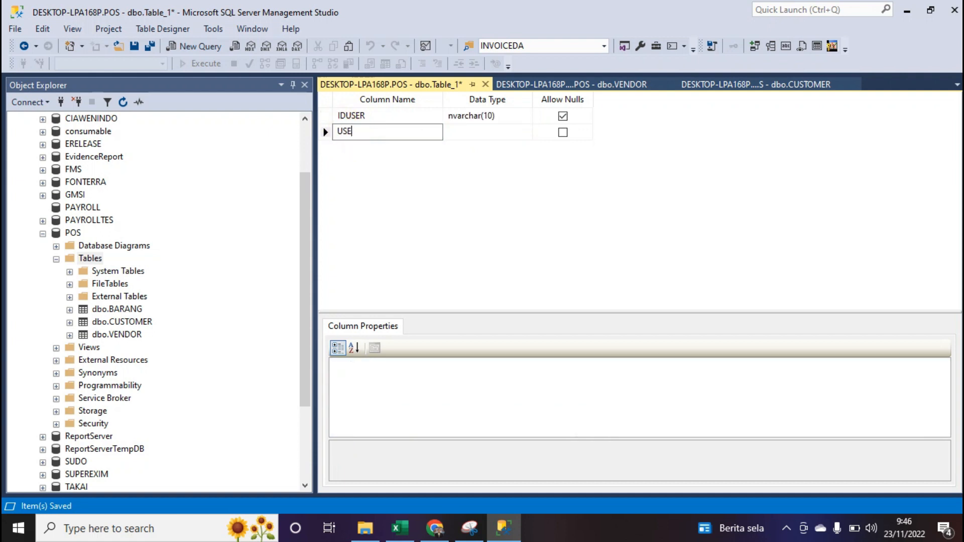
type("RNAME")
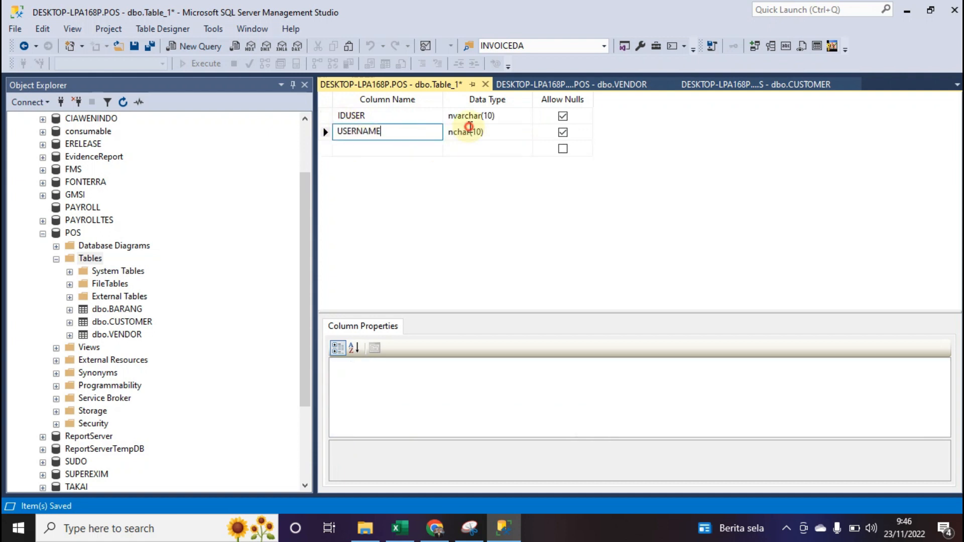
left_click(462, 132)
type("M")
type("NVARC")
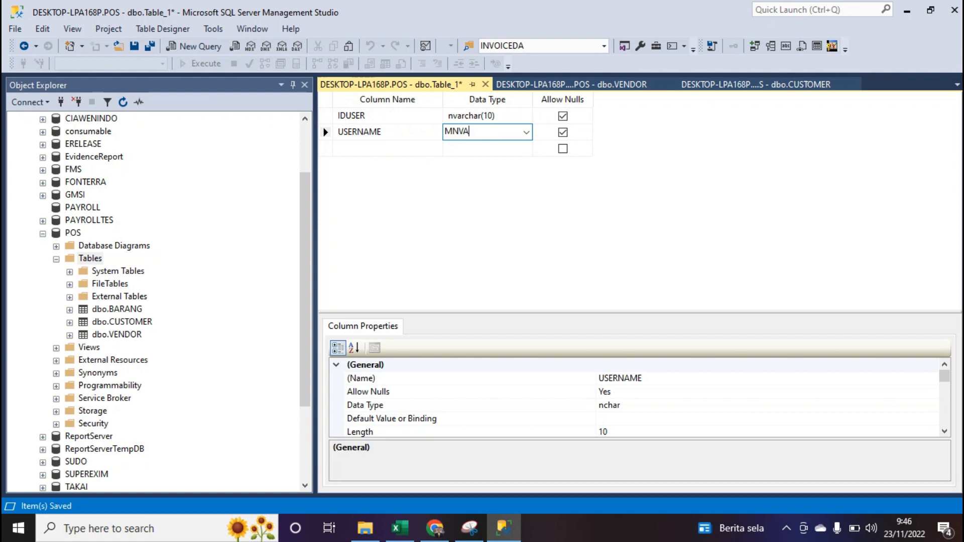
key("BackSpace")
key("BackSpace")
key("BackSpace")
key("BackSpace")
key("BackSpace")
key("BackSpace")
type("NVARchar(50")
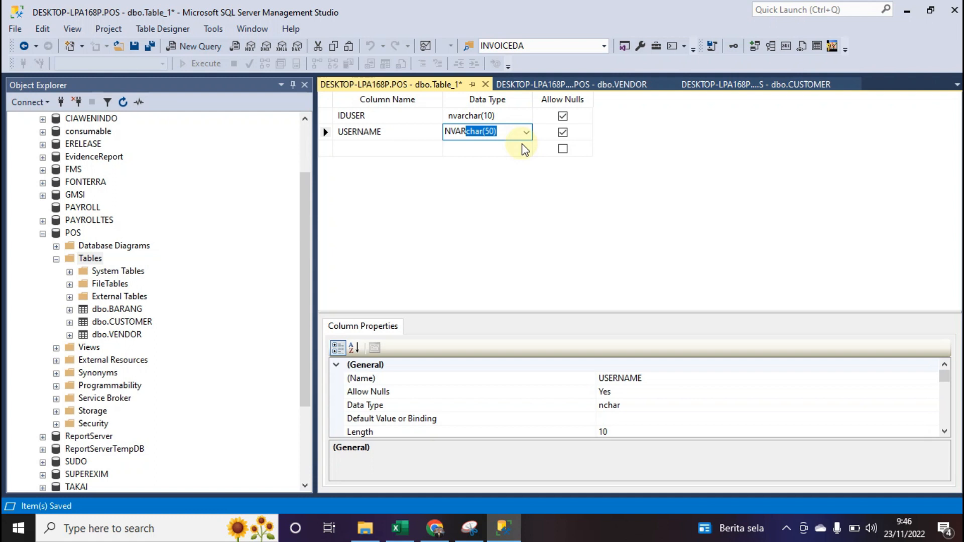
left_click(490, 132)
key("BackSpace")
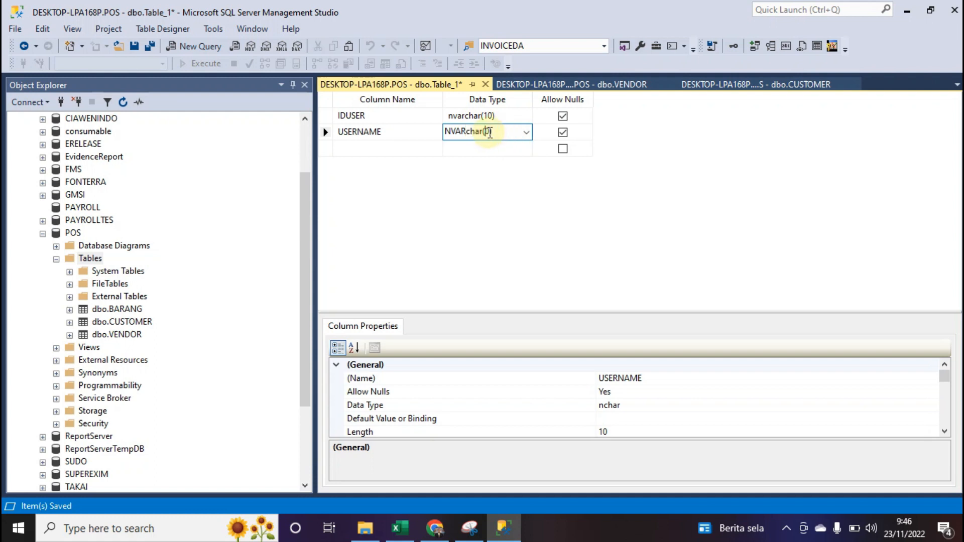
type("6")
Add a PASSWORD column with the data type nvarchar(50) below USERNAME.
left_click(419, 150)
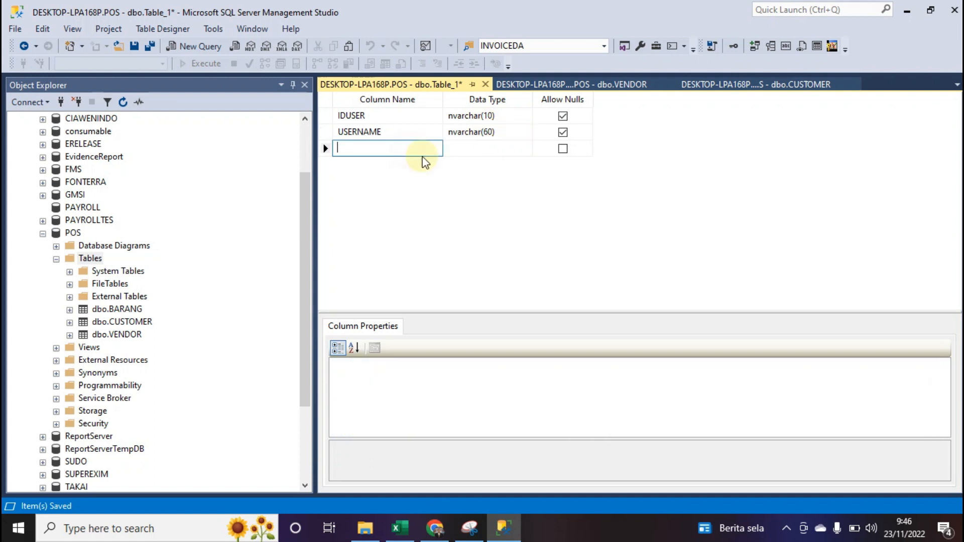
type("P")
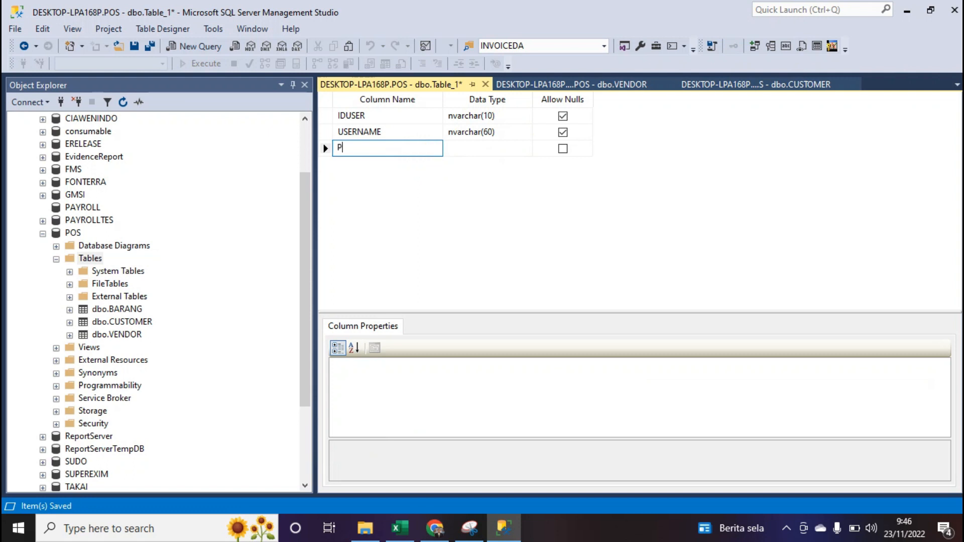
type("ASSWORD")
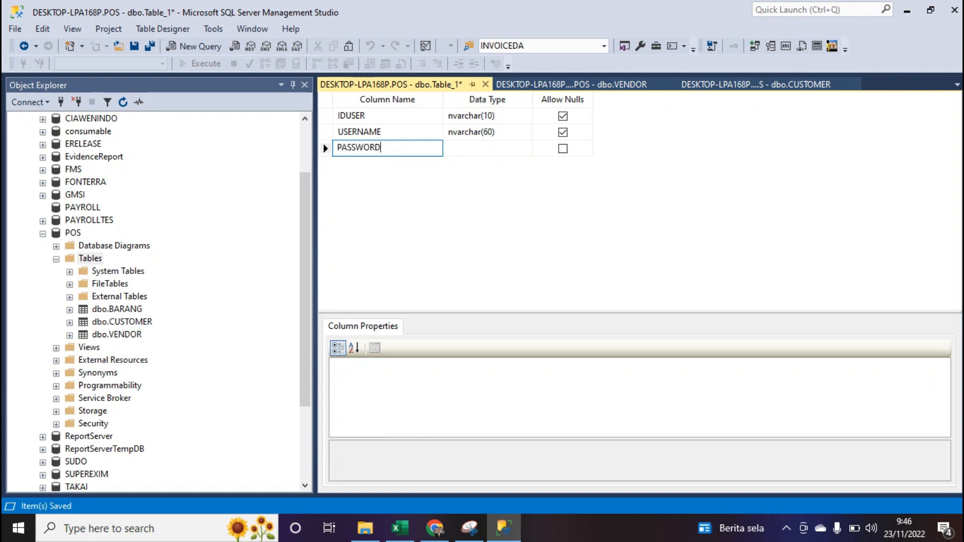
left_click(477, 147)
type("NVARchar(50")
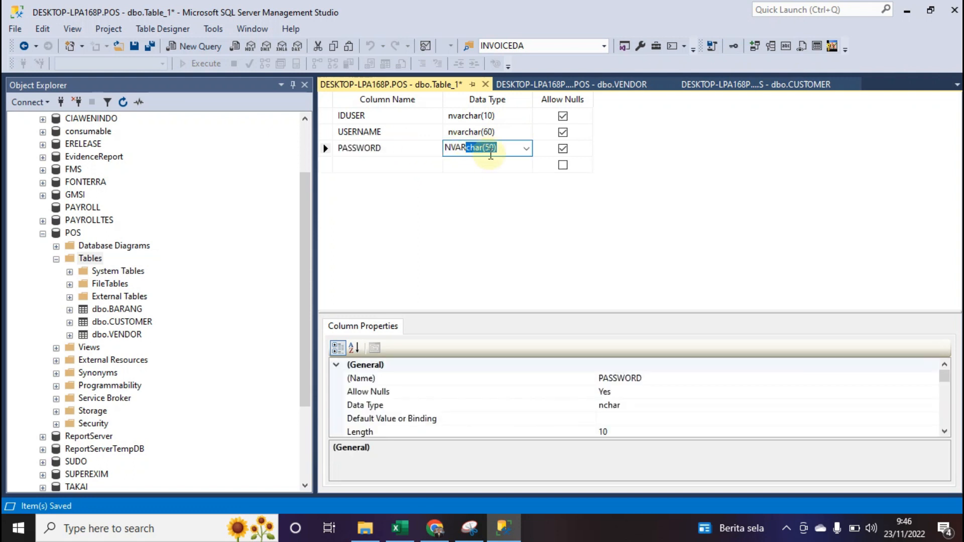
Set the IDUSER column as the primary key of the new table.
left_click(429, 132)
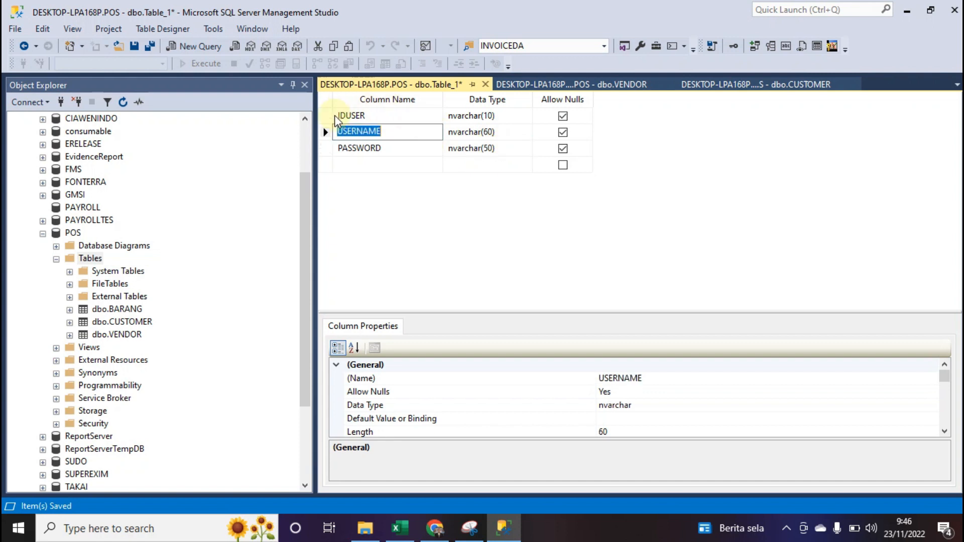
left_click(327, 116)
right_click(328, 116)
left_click(377, 125)
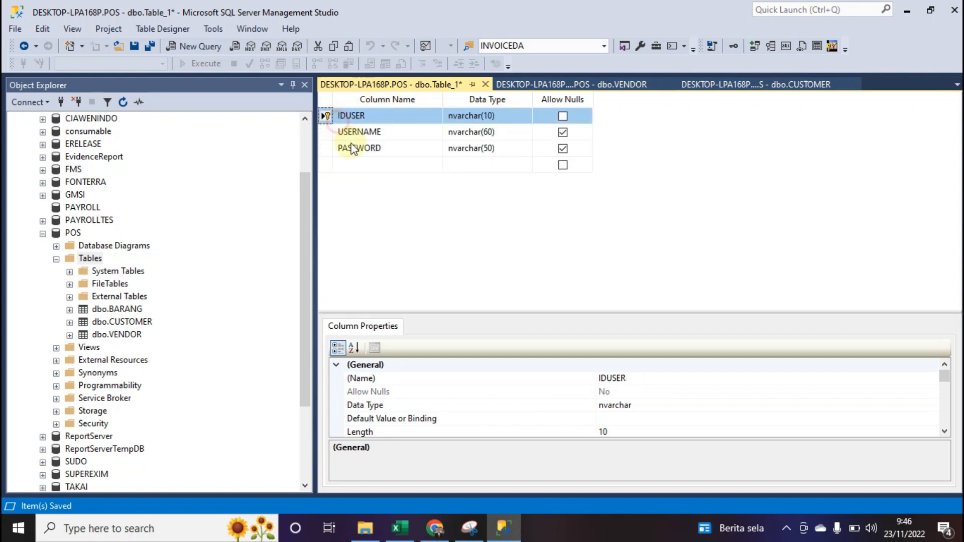
Save the new table under the name USER.
left_click(135, 46)
type("USER")
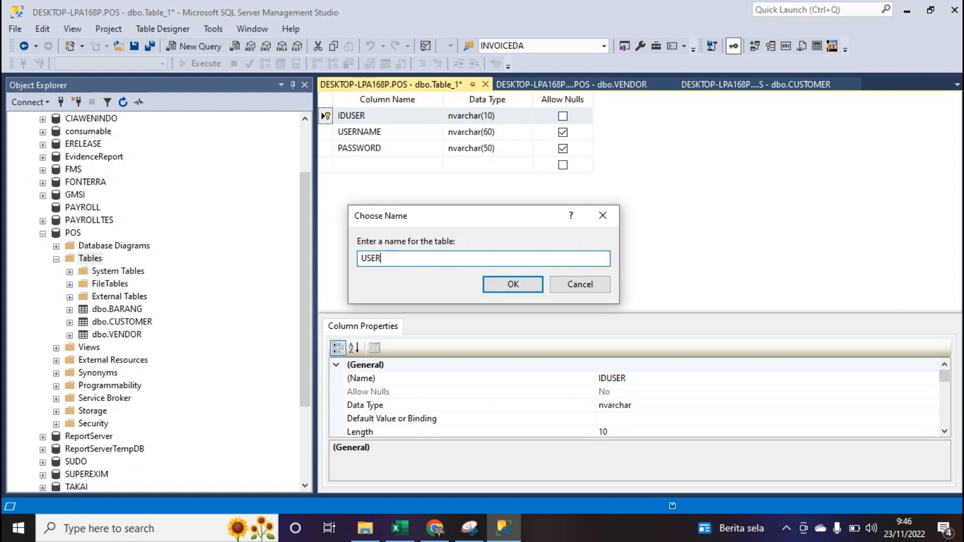
left_click(524, 284)
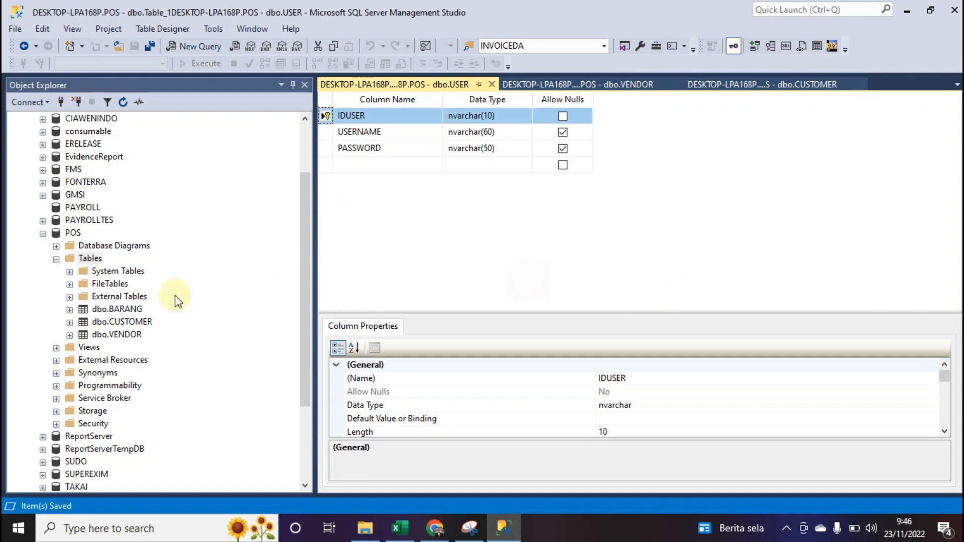
Start another new table in the POS database with a first column TOP of data type nvarchar(20).
left_click(86, 258)
right_click(88, 258)
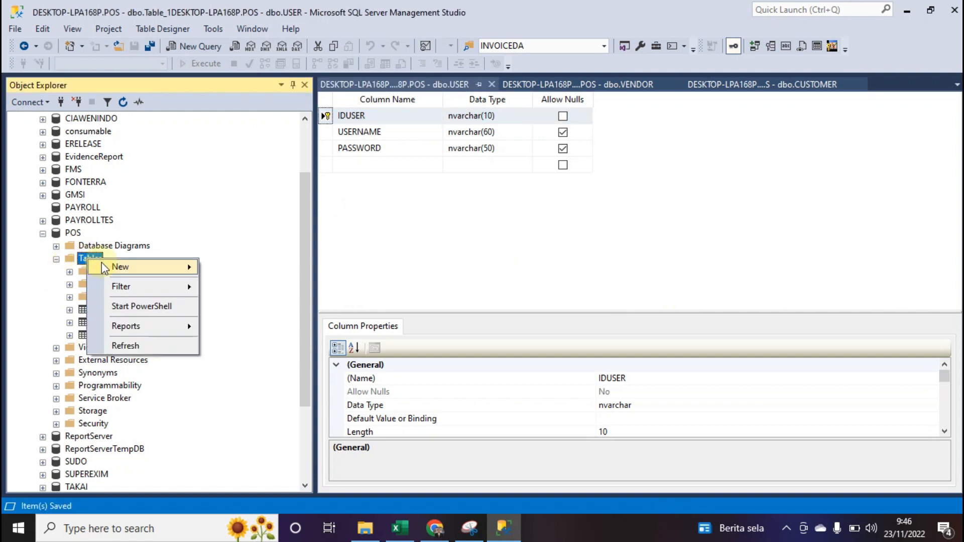
mouse_move(120, 267)
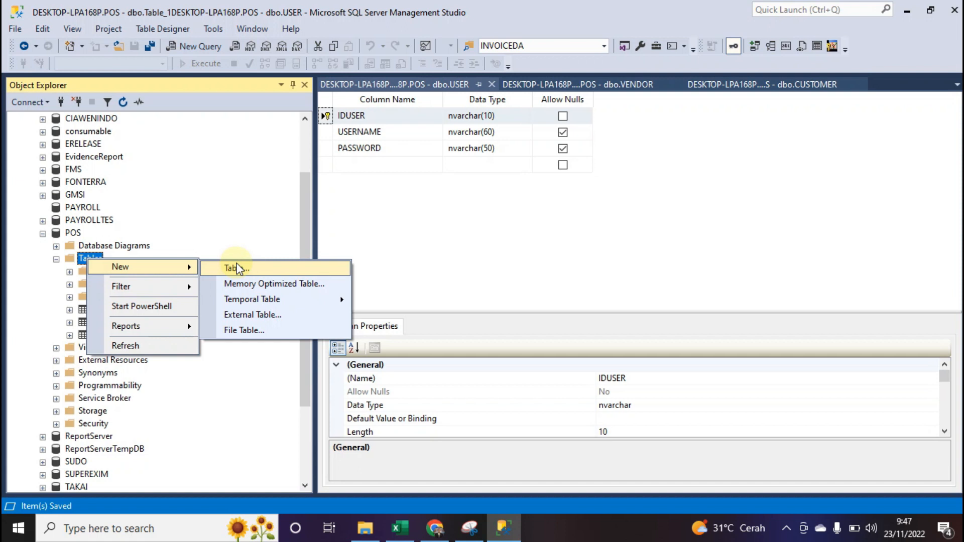
left_click(239, 270)
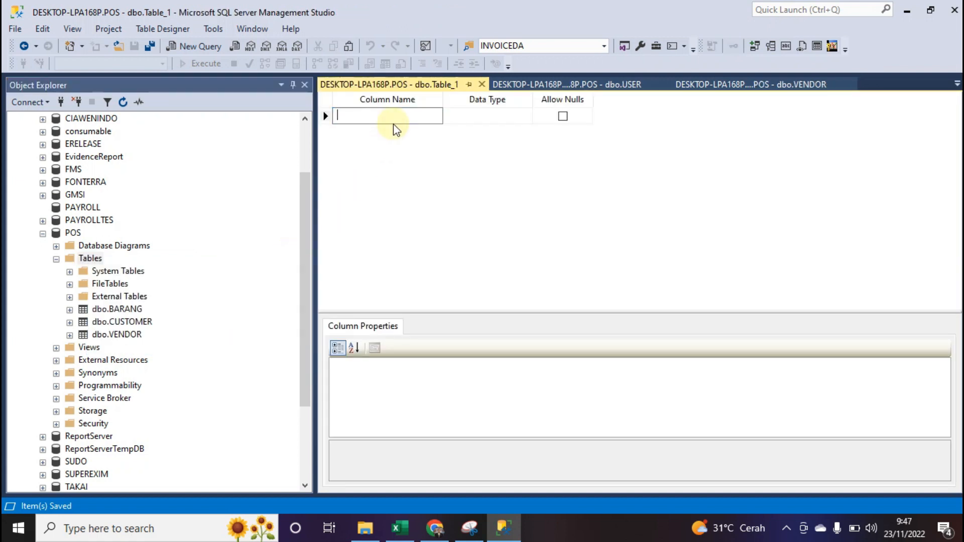
type("TOP")
left_click(475, 116)
type("NVArchar(20")
left_click(489, 116)
key("BackSpace")
type("20)")
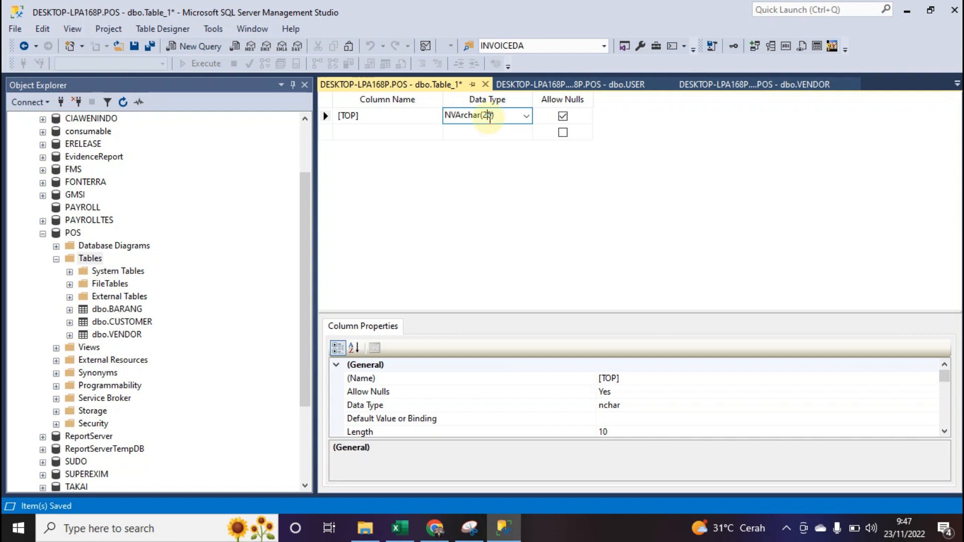
Rename the TOP column of the new table to TOPCODE.
left_click(397, 133)
left_click(385, 116)
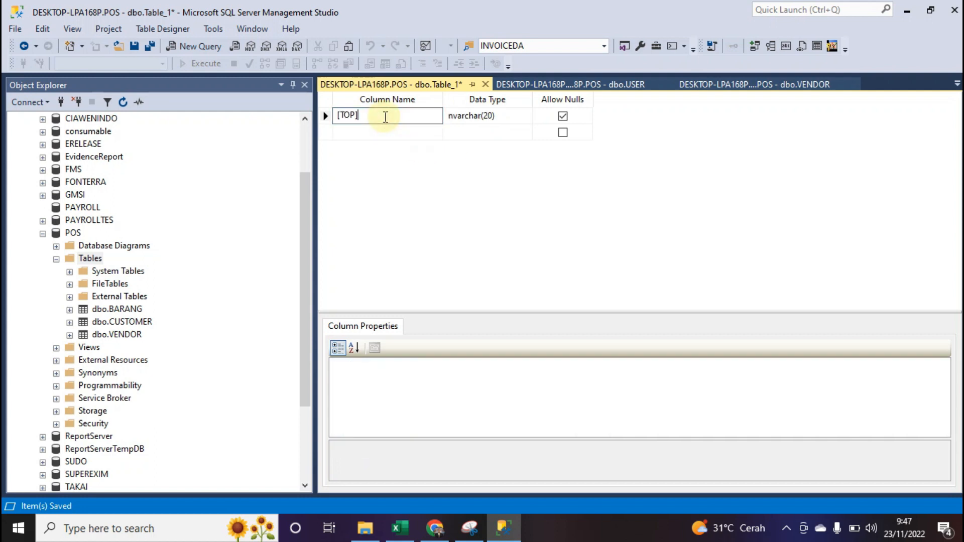
key("BackSpace")
key("BackSpace")
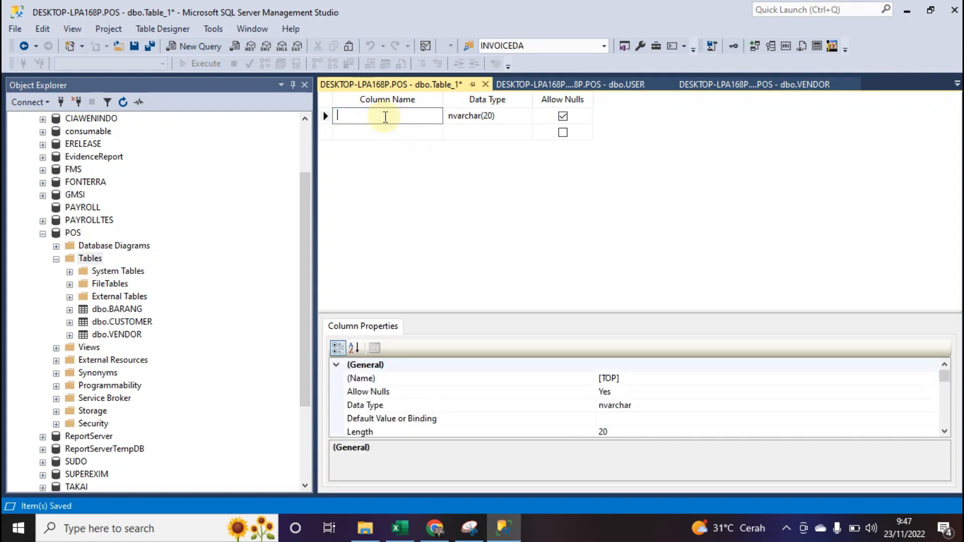
type("TO")
type("PCODE")
Add a TOPNAME column with the data type nvarchar(80) below TOPCODE.
left_click(406, 131)
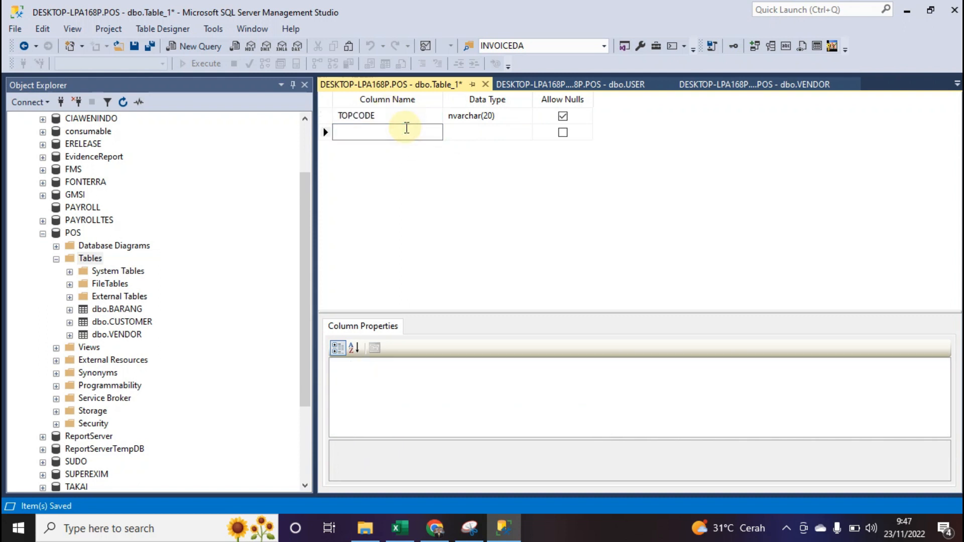
type("T")
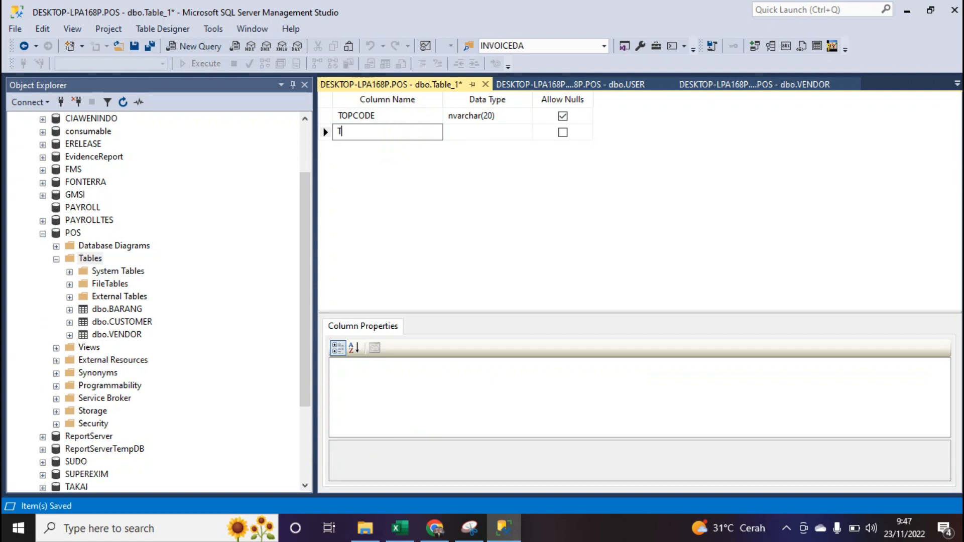
key("BackSpace")
key("BackSpace")
type("NAME")
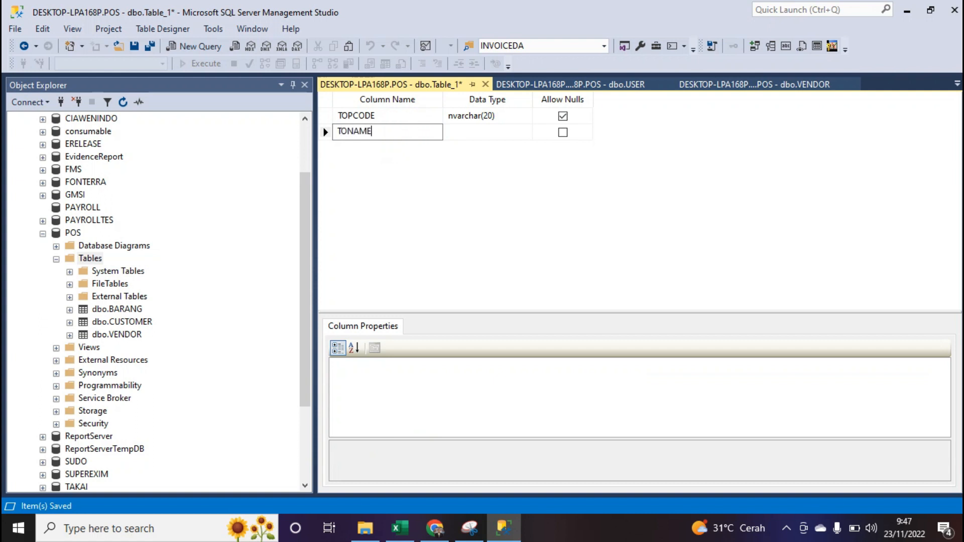
left_click(347, 132)
type("P")
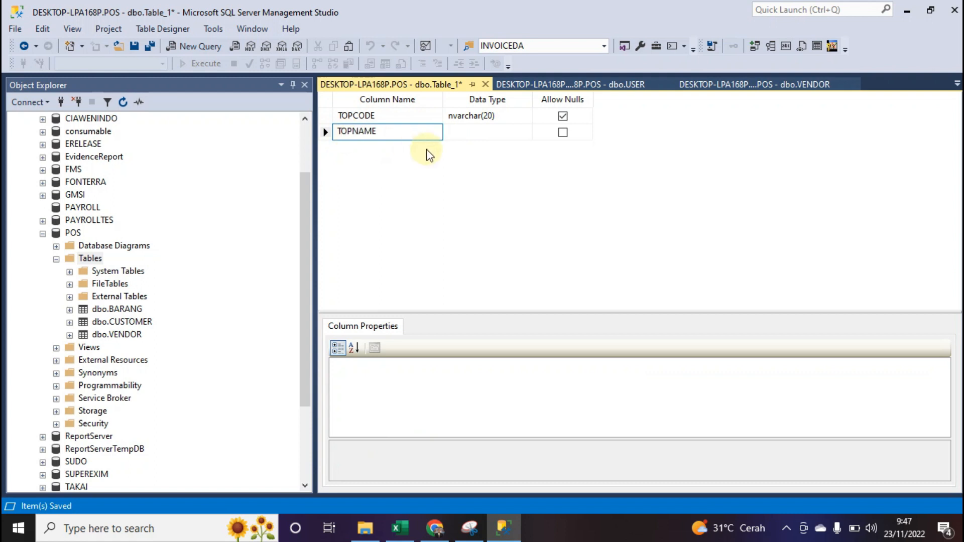
left_click(475, 132)
type("NVAR")
left_click(489, 135)
key("BackSpace")
type("80)")
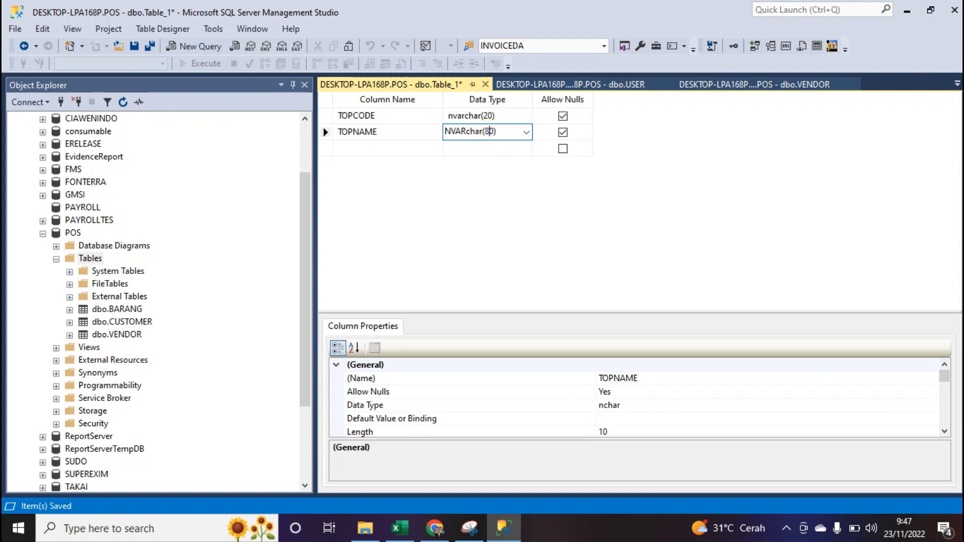
Add a DAYNO column with the data type int below TOPNAME.
left_click(399, 145)
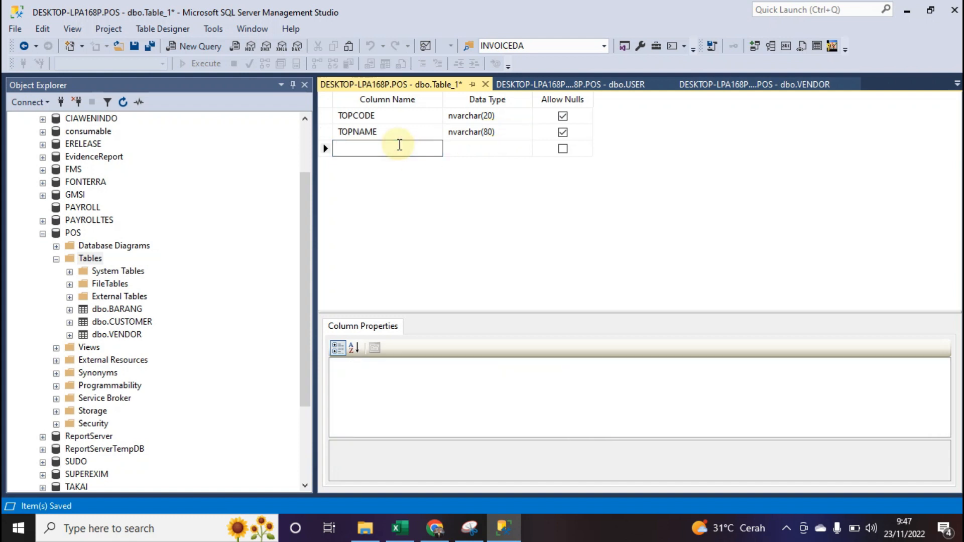
type("DA")
key("BackSpace")
key("BackSpace")
key("BackSpace")
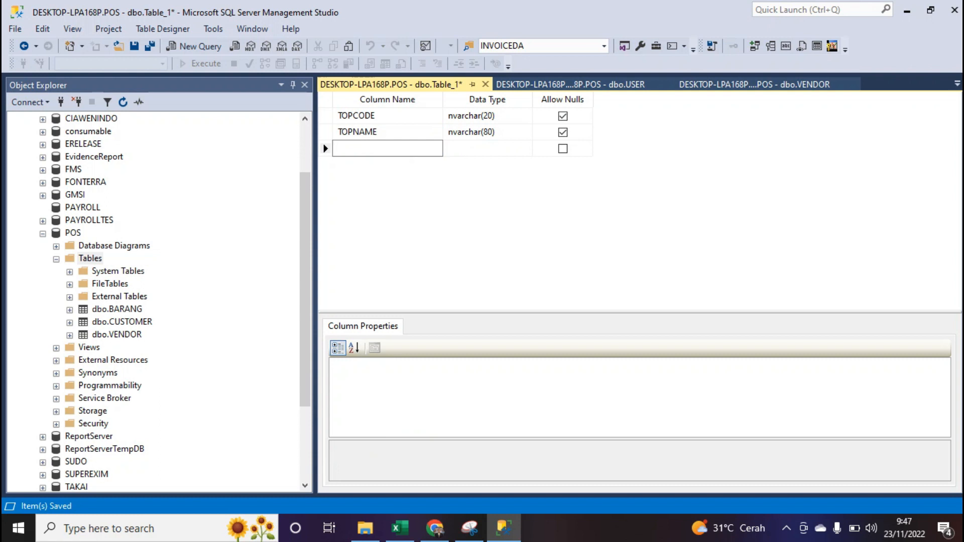
type("DAYNO")
left_click(469, 149)
type("INR")
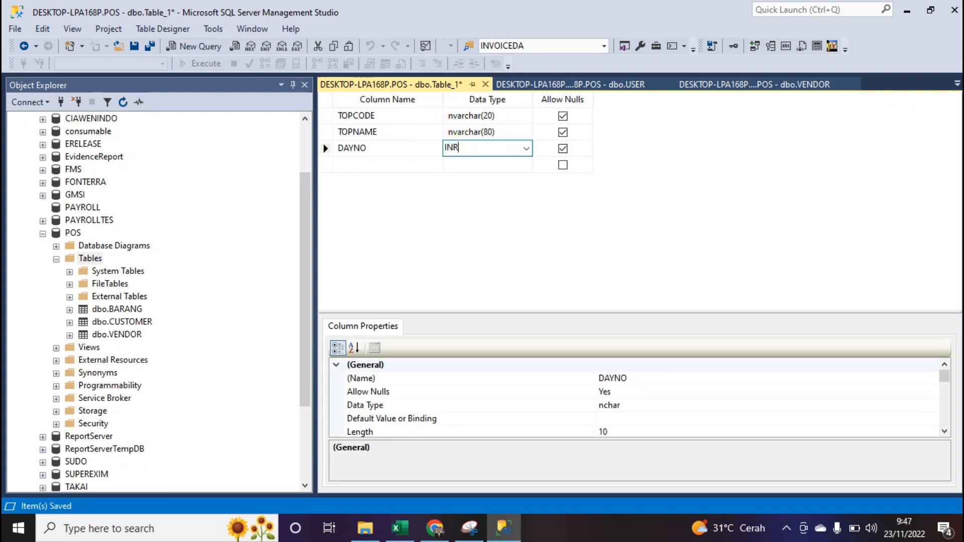
Set the TOPCODE column as the primary key of the new table.
left_click(359, 101)
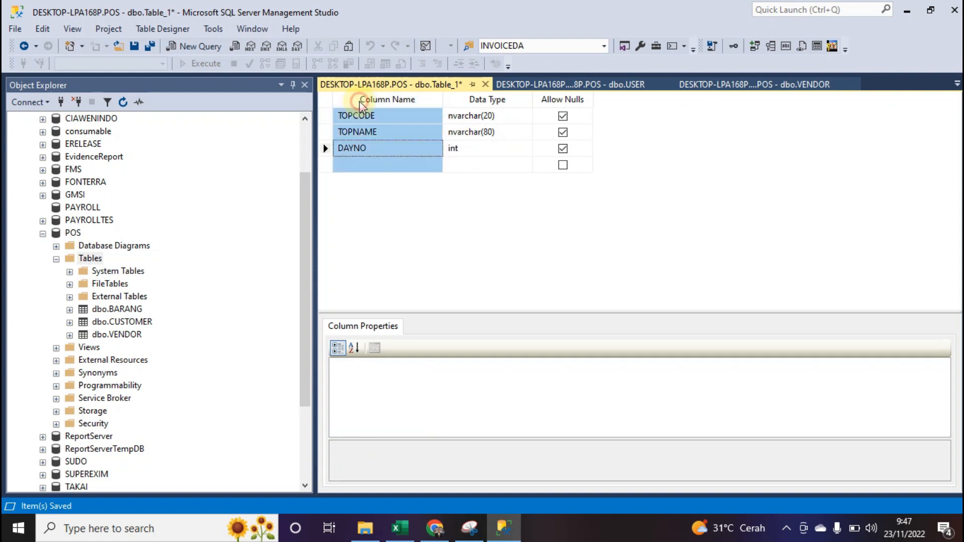
left_click(389, 129)
left_click(324, 116)
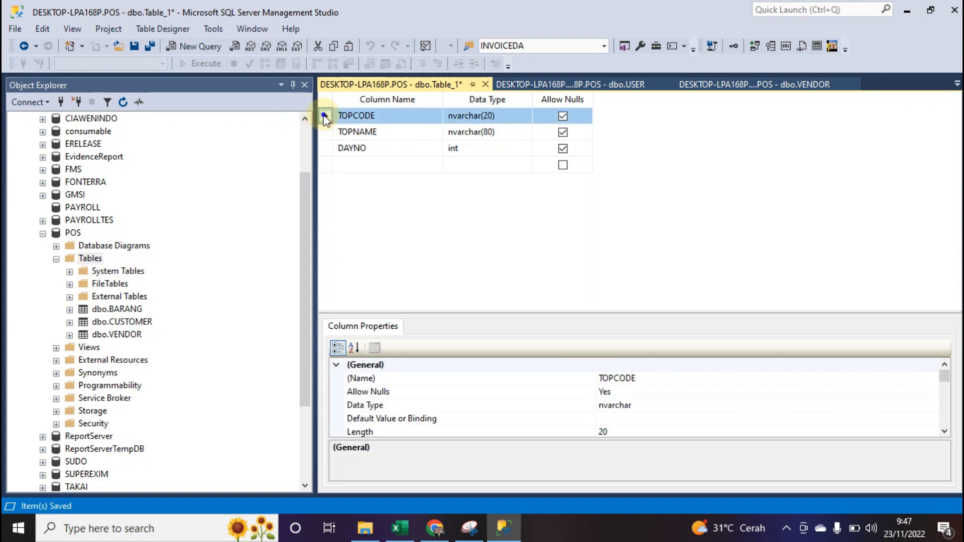
right_click(324, 116)
left_click(338, 125)
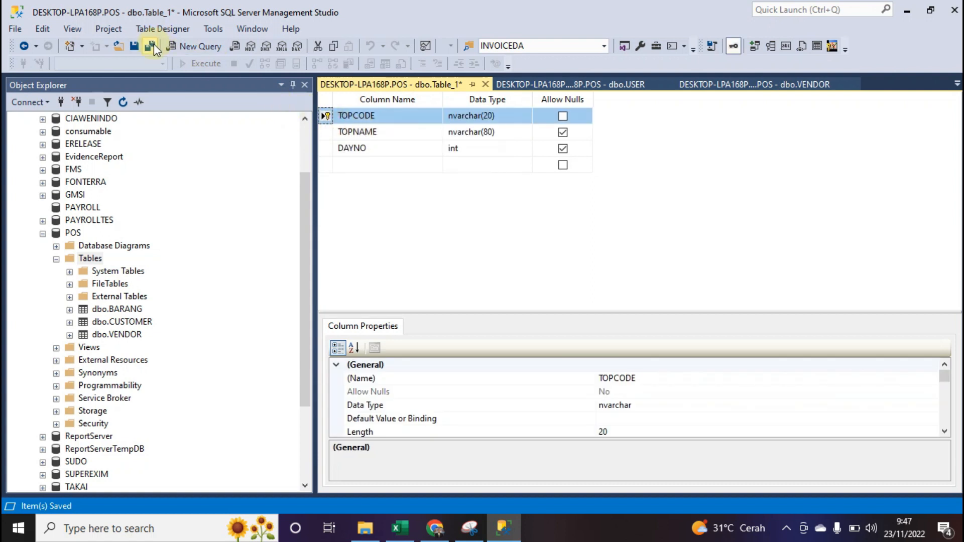
Save the new table under the name TERMOFPAYMENT.
left_click(134, 46)
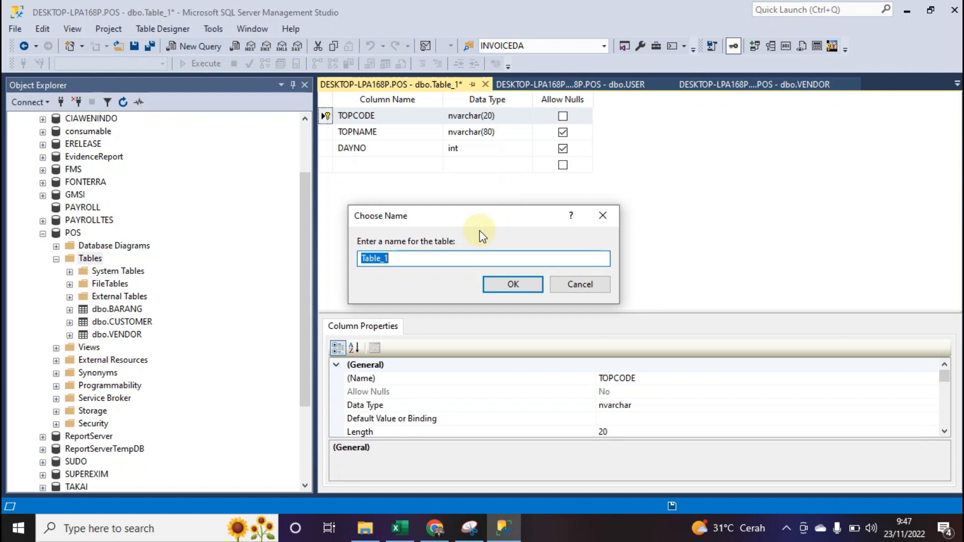
type("TERMOP")
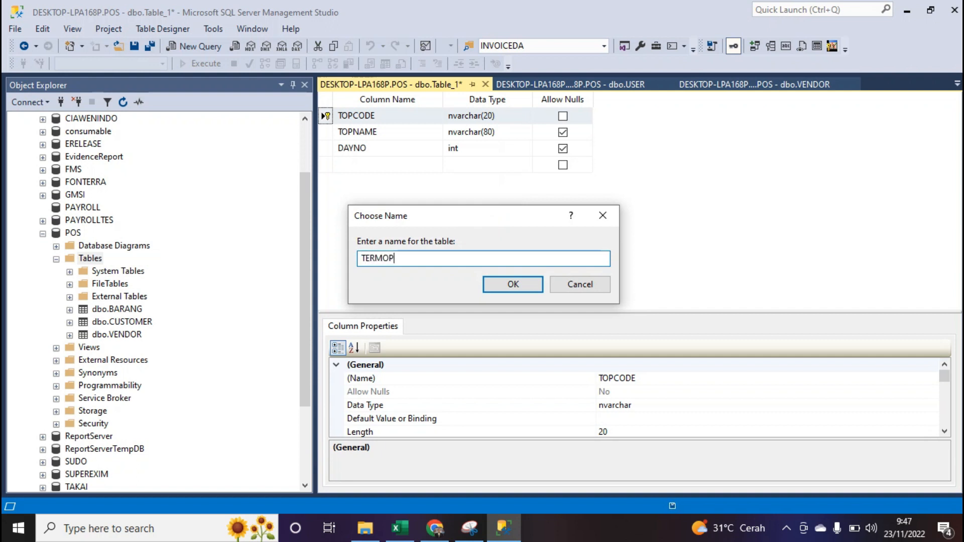
type("PAYMENT")
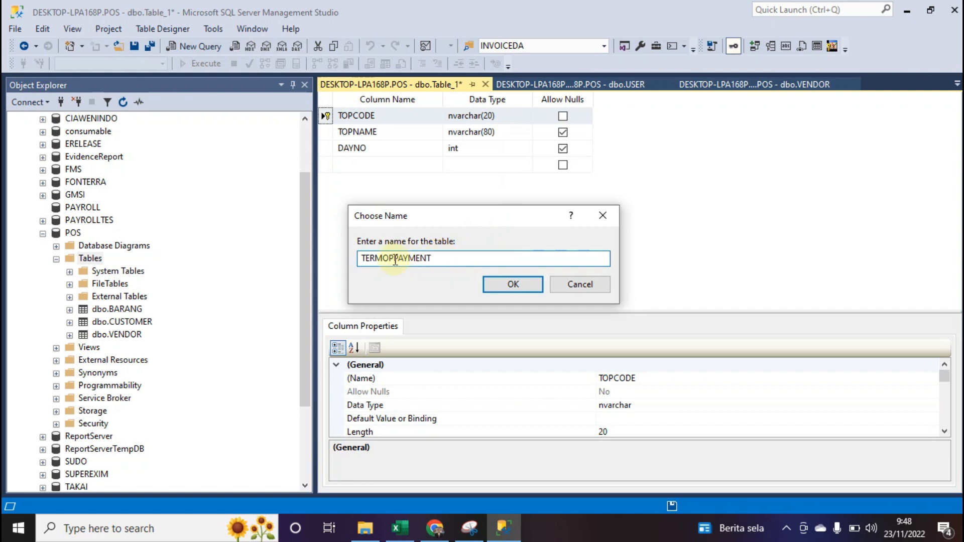
left_click(394, 259)
key("BackSpace")
type("F")
left_click(502, 288)
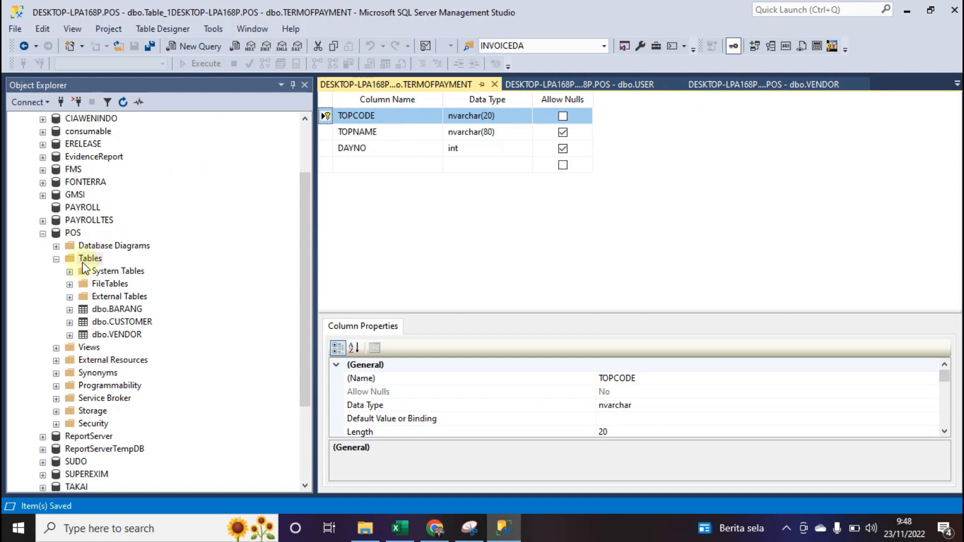
Create another new table in the POS database with a SALESID column of data type nvarchar(30).
right_click(103, 258)
mouse_move(125, 271)
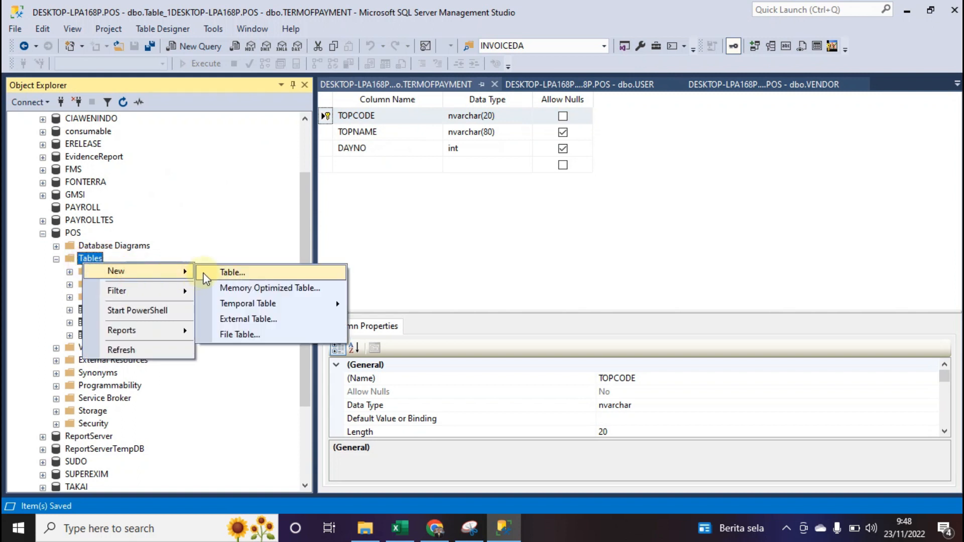
left_click(226, 271)
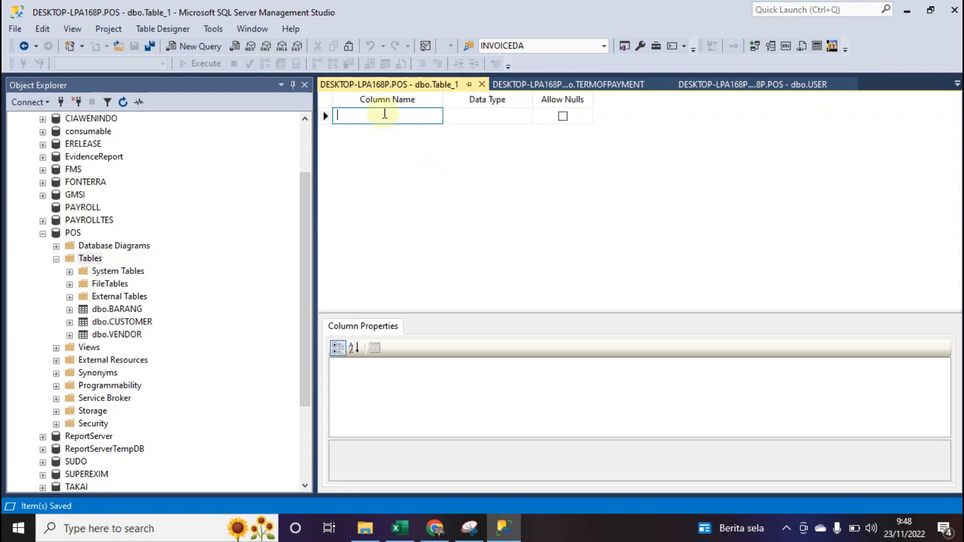
type("SALESID")
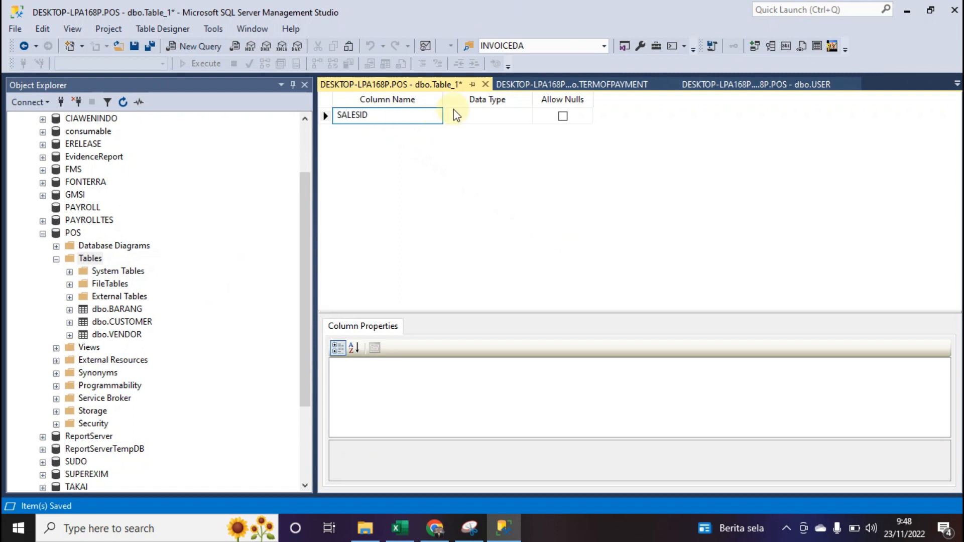
left_click(483, 115)
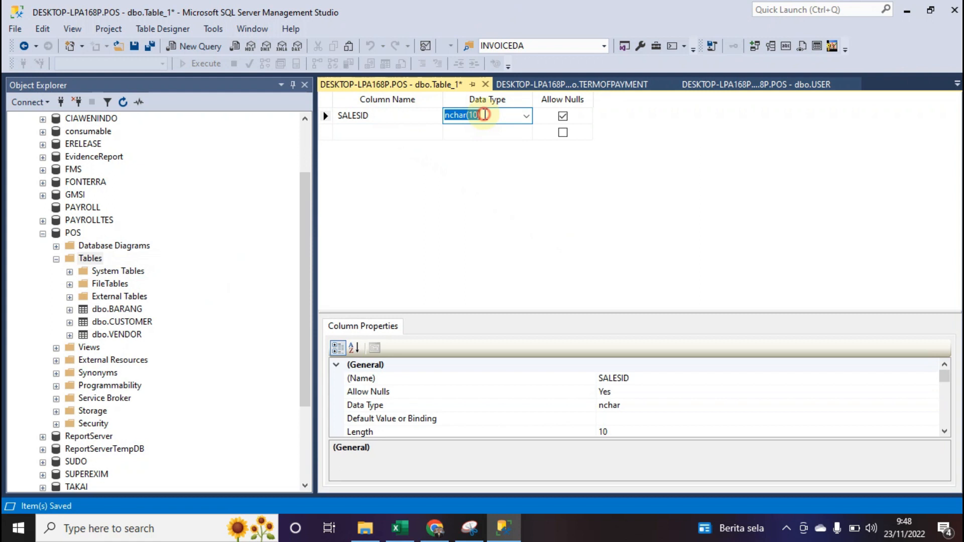
type("NVar")
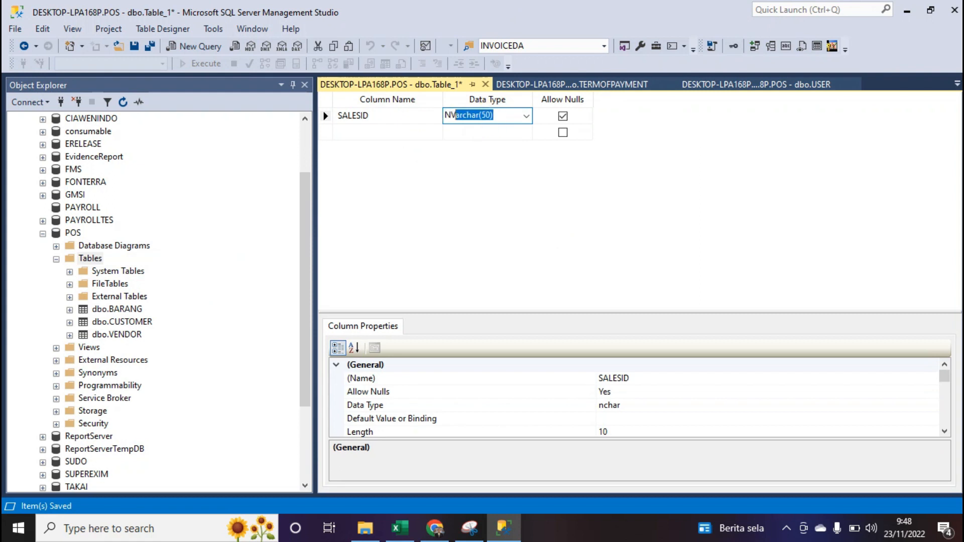
left_click(486, 117)
key("BackSpace")
type("3")
Add a CUSTACCOUNT column below SALESID in the new table.
left_click(397, 132)
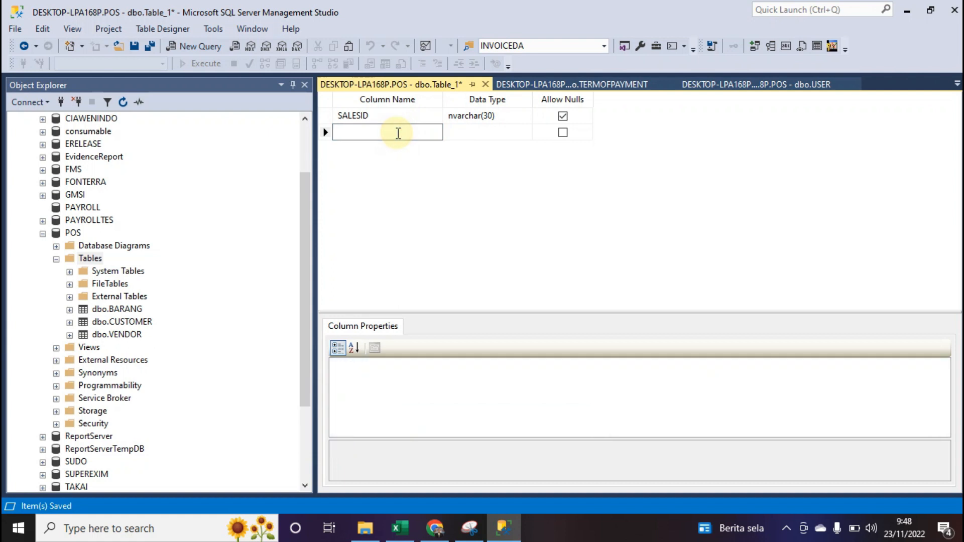
type("CUSTACCOUNR")
key("BackSpace")
type("T")
left_click(496, 134)
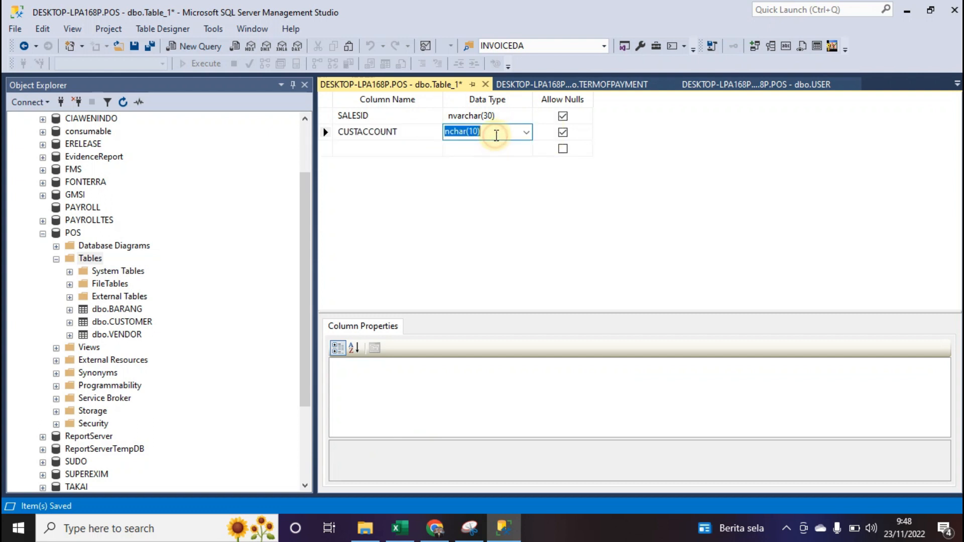
Close the open designs of the USER and TERMOFPAYMENT tables.
left_click(706, 88)
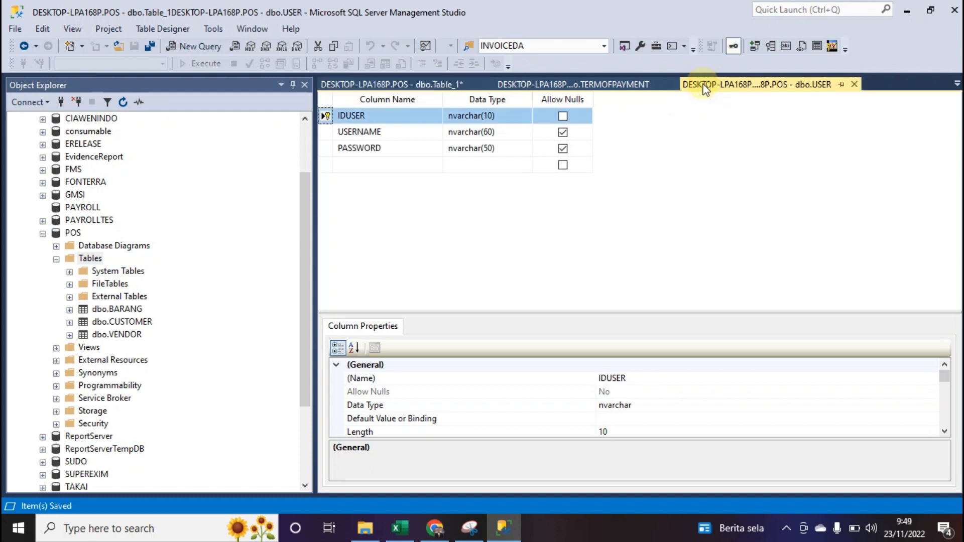
left_click(856, 87)
left_click(793, 89)
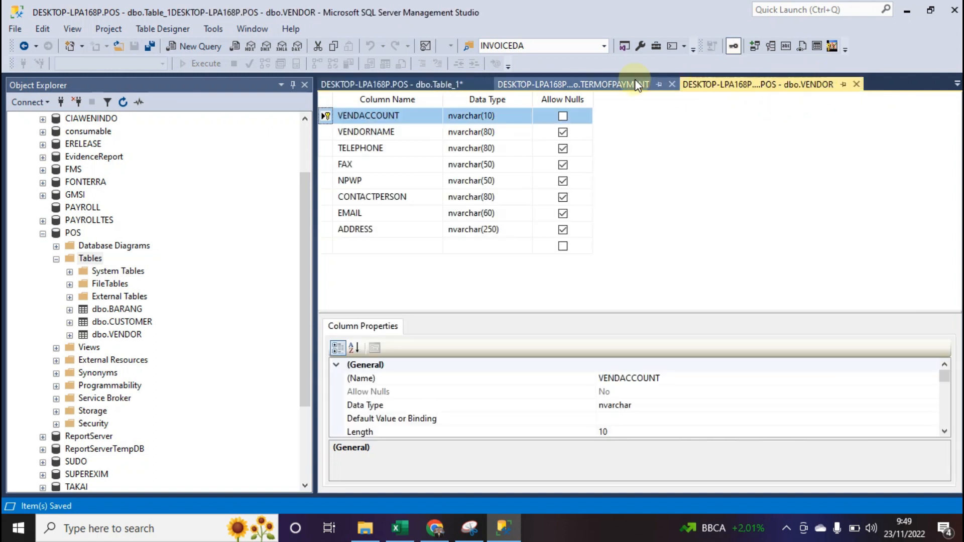
left_click(663, 85)
left_click(672, 84)
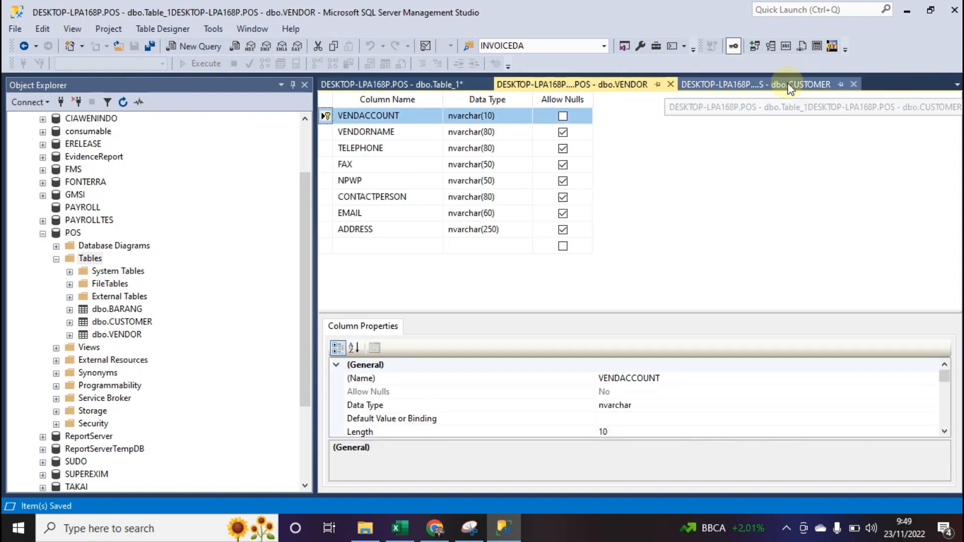
Copy the nvarchar(10) data type of CUSTACCOUNT in the CUSTOMER table to the new table's CUSTACCOUNT column.
left_click(781, 87)
left_click(404, 116)
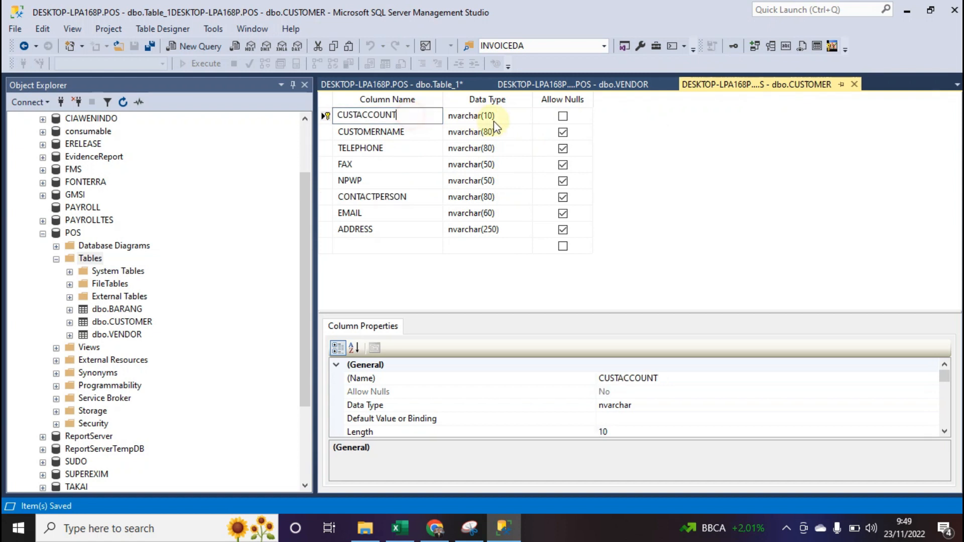
left_click(489, 118)
key("ctrl+c")
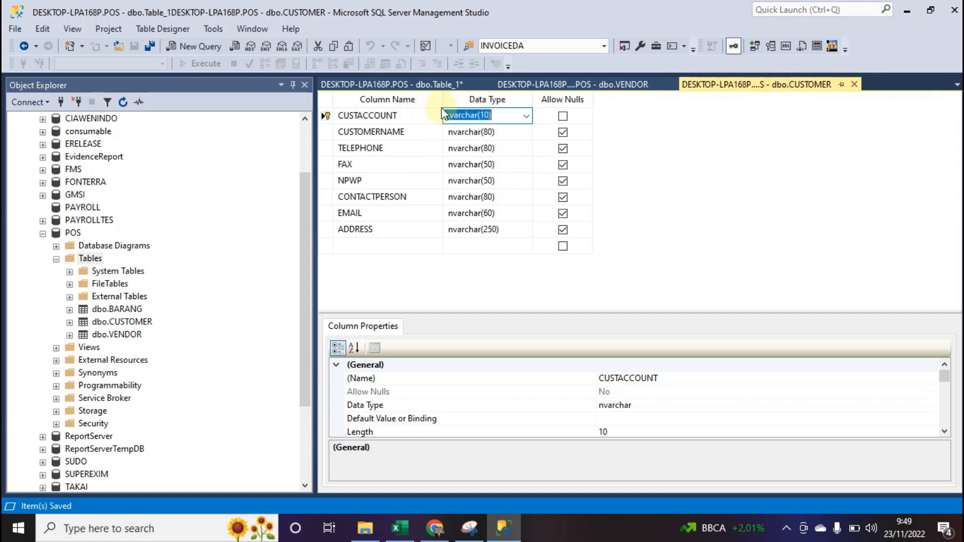
left_click(419, 84)
left_click(489, 132)
key("ctrl+v")
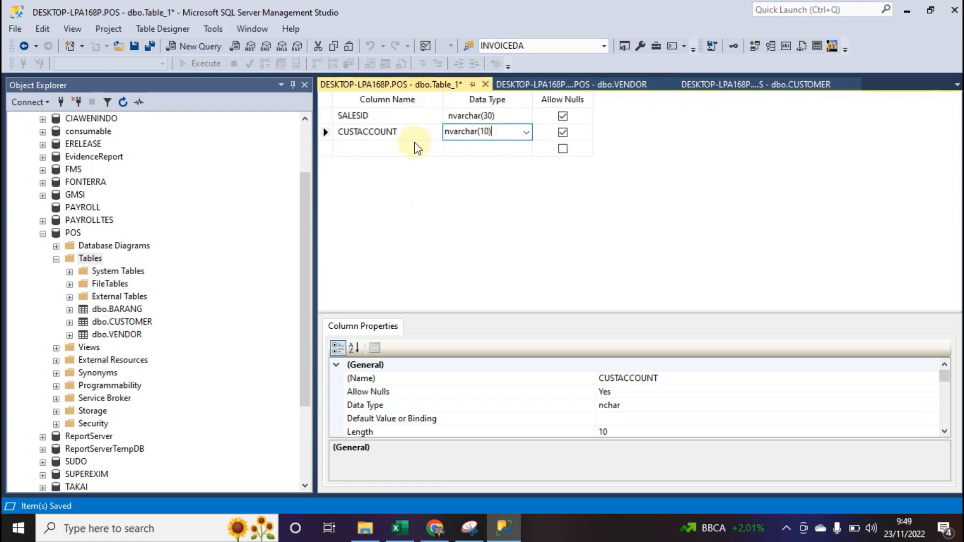
Add a SALESDATE column with the data type date below CUSTACCOUNT.
left_click(405, 148)
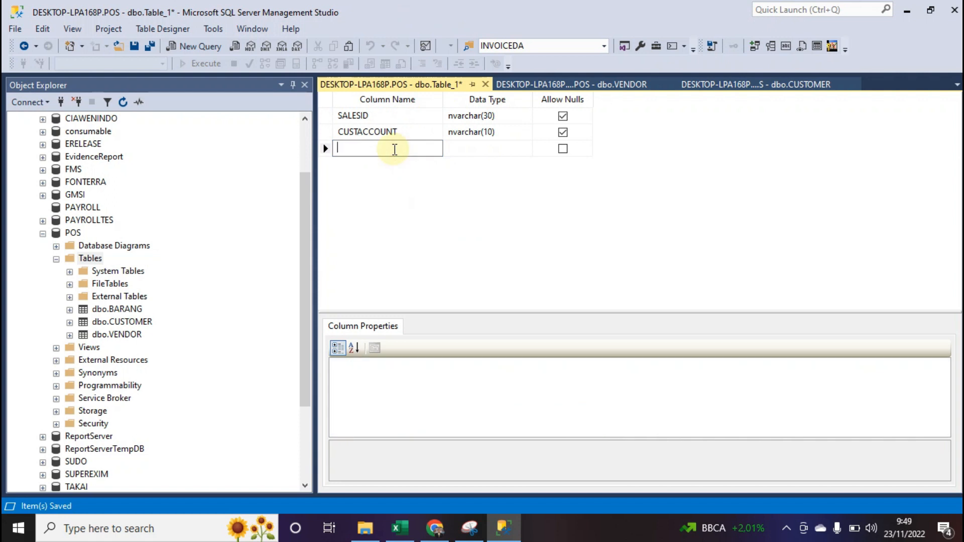
type("SALESDATE")
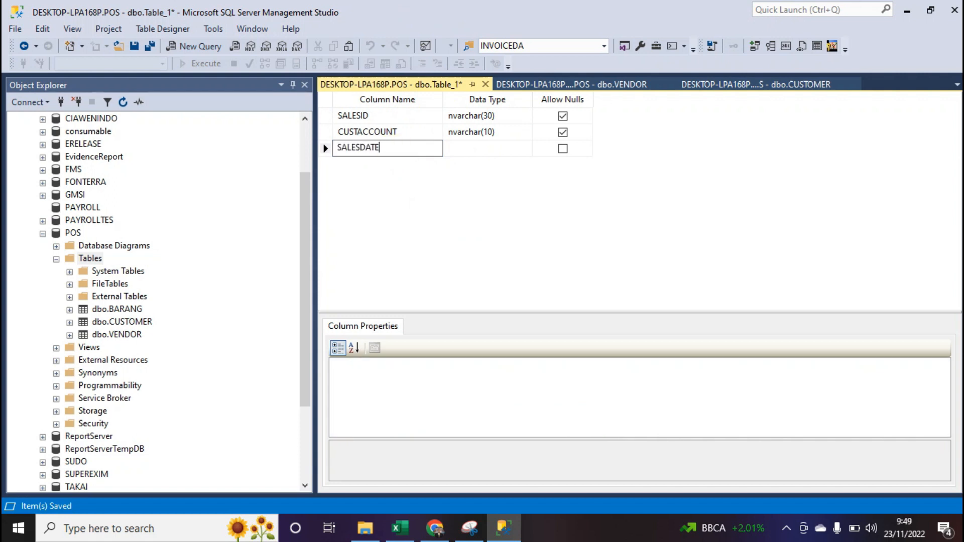
left_click(482, 149)
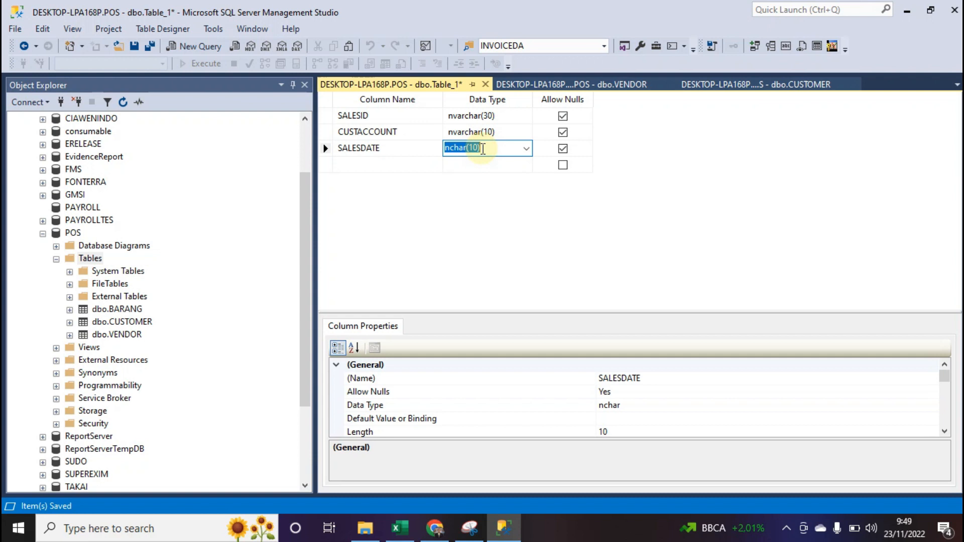
type("date")
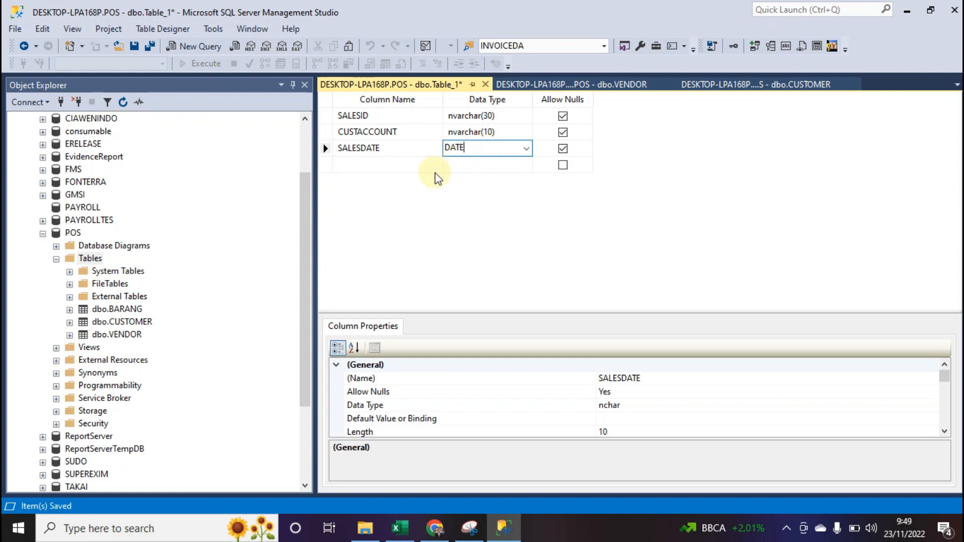
Add an ISPPN column with the data type bit below SALESDATE.
left_click(394, 159)
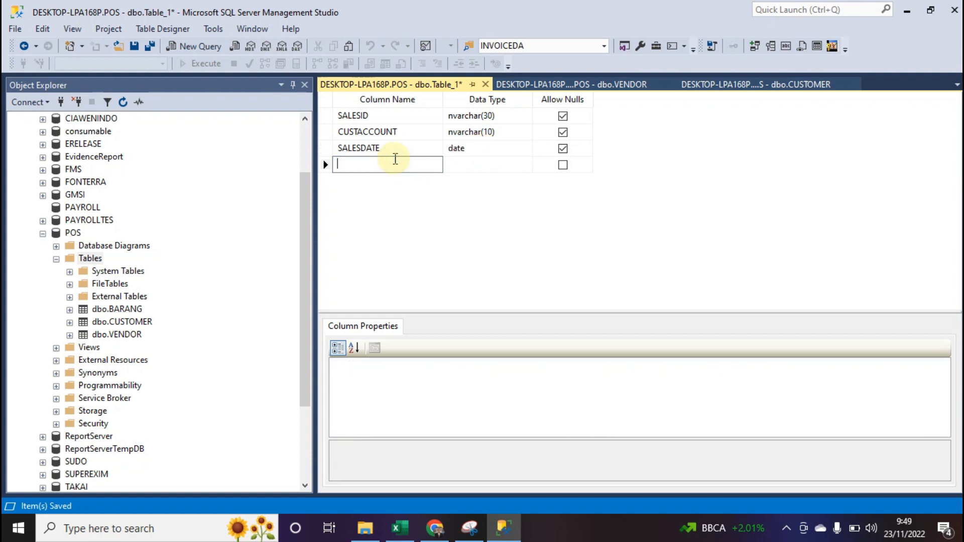
type("ISPPN")
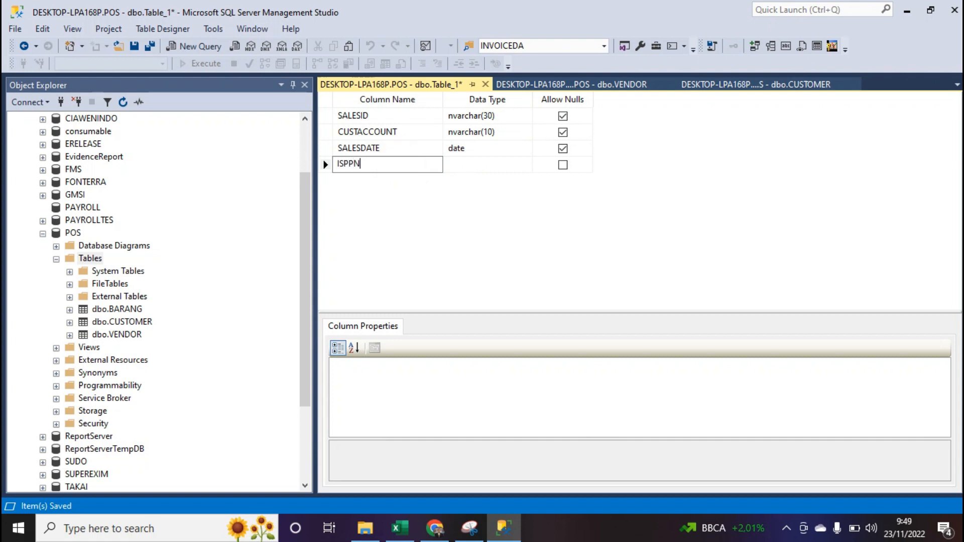
left_click(481, 161)
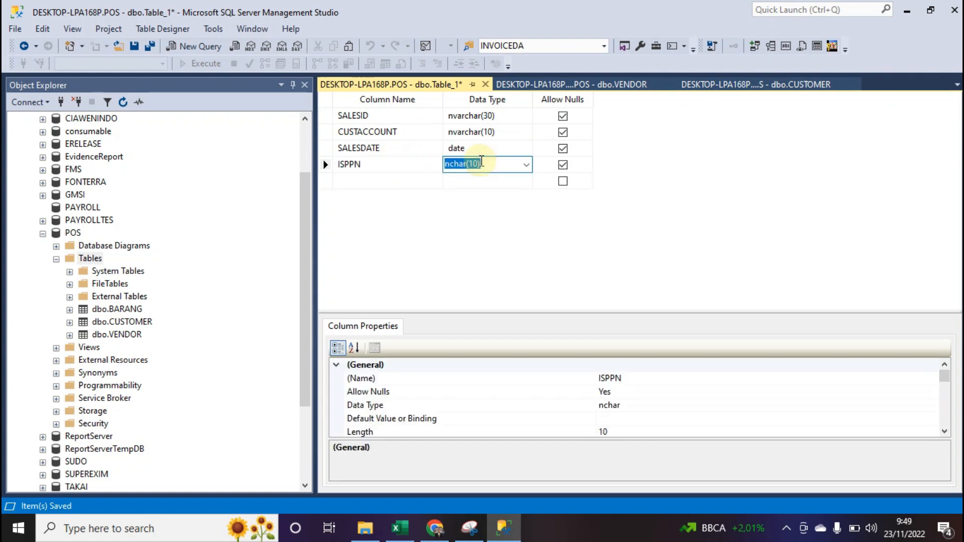
type("BIT")
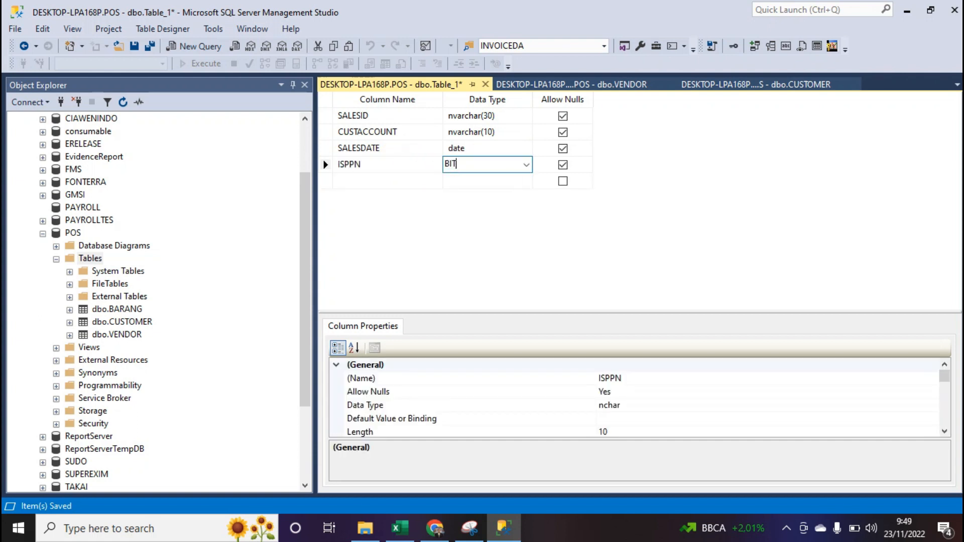
key("Return")
left_click(369, 182)
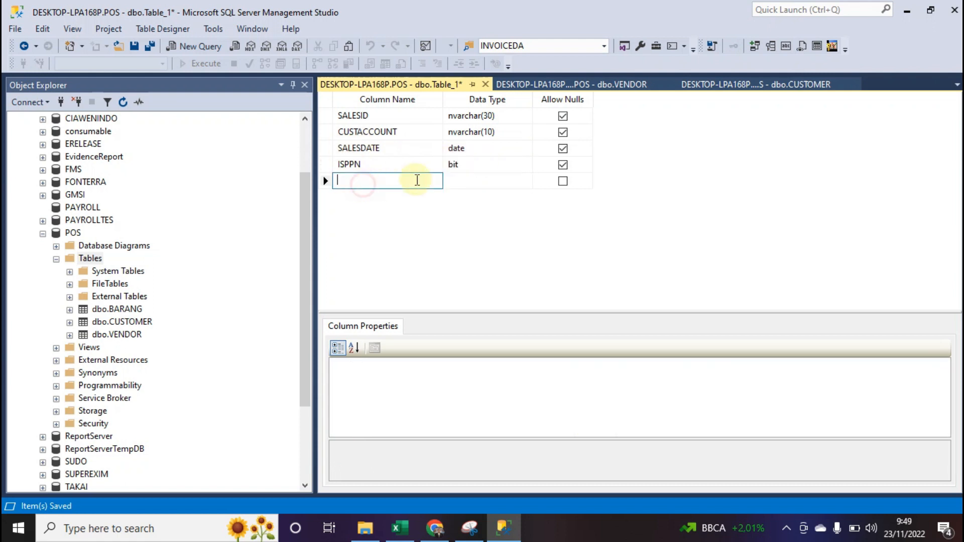
left_click(409, 164)
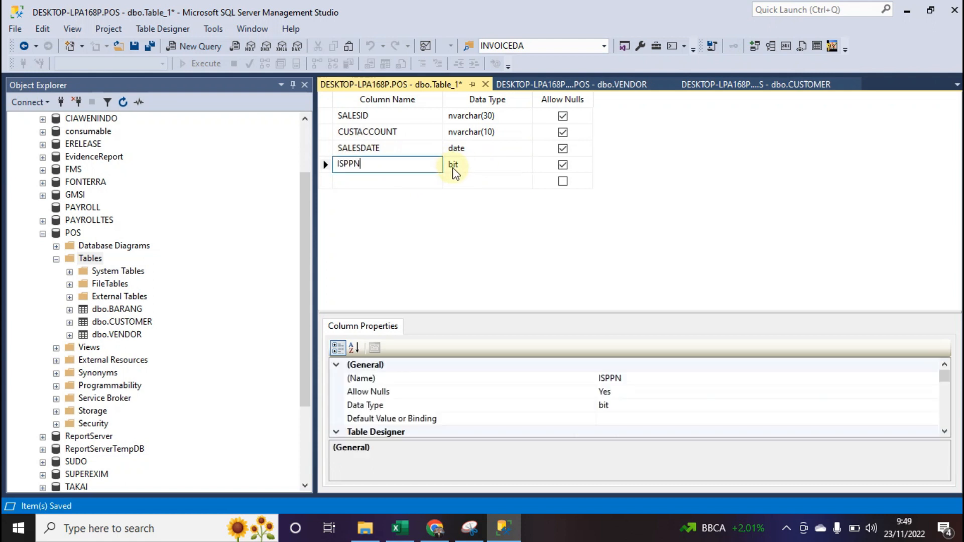
Add a TOTALAMOUNT column with the data type numeric(18, 2) below ISPPN.
left_click(406, 182)
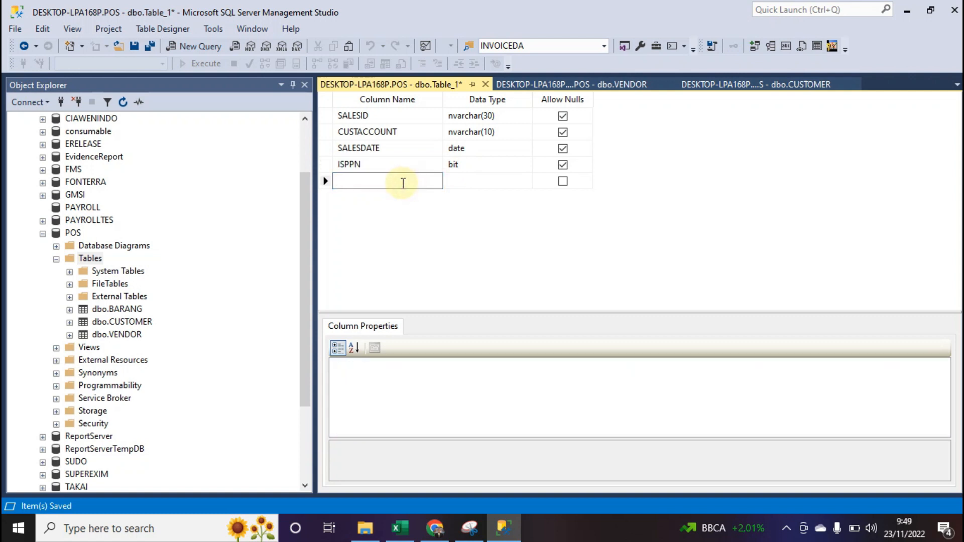
type("TOTASL")
key("BackSpace")
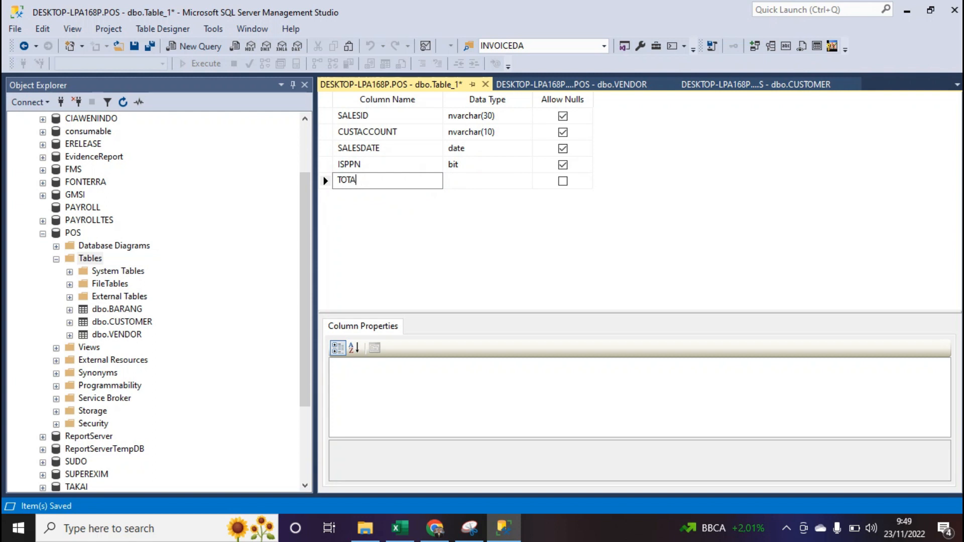
type("AMOUNT")
left_click(455, 186)
type("NUMEric(18,")
left_click(497, 178)
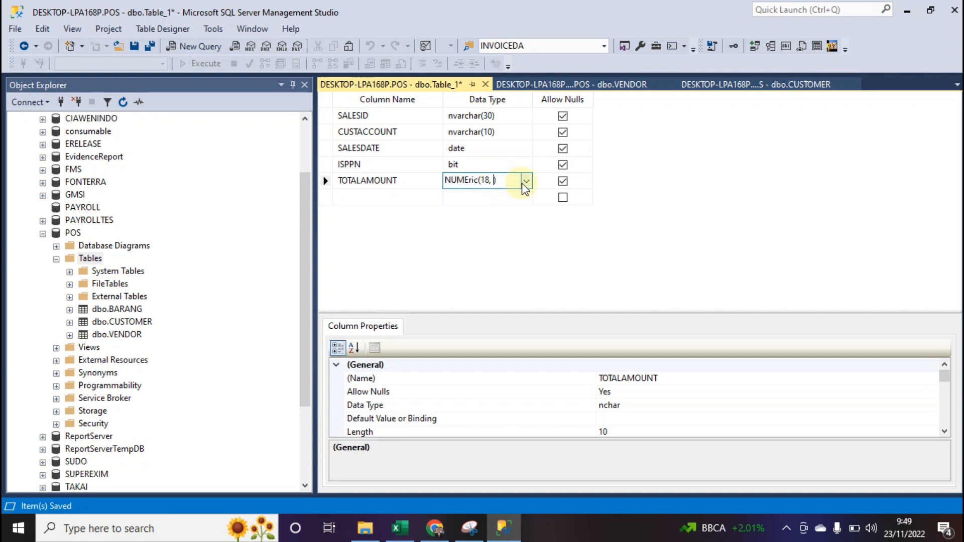
type("2")
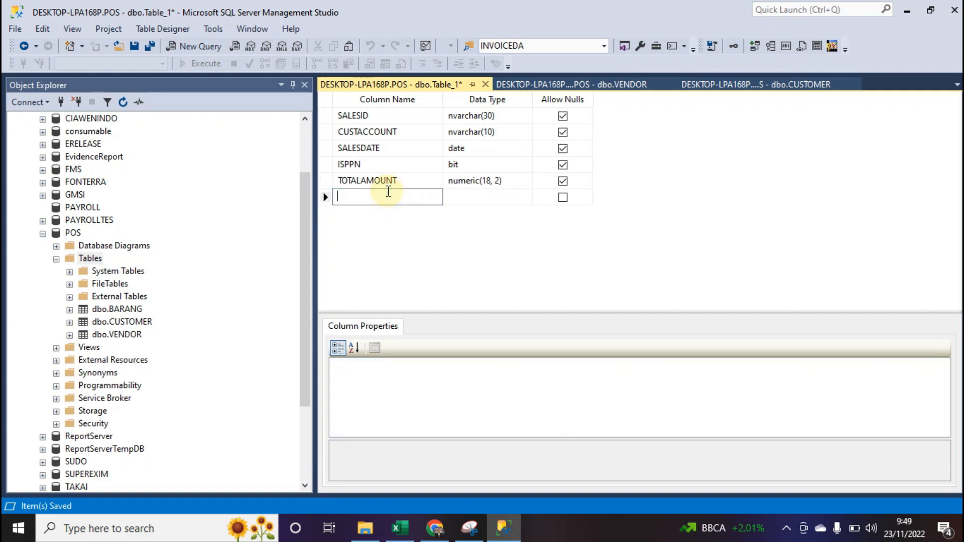
Add a GRANDTOTAL column below TOTALAMOUNT and copy that column's numeric(18, 2) data type to it.
type("GRANDTOTAL")
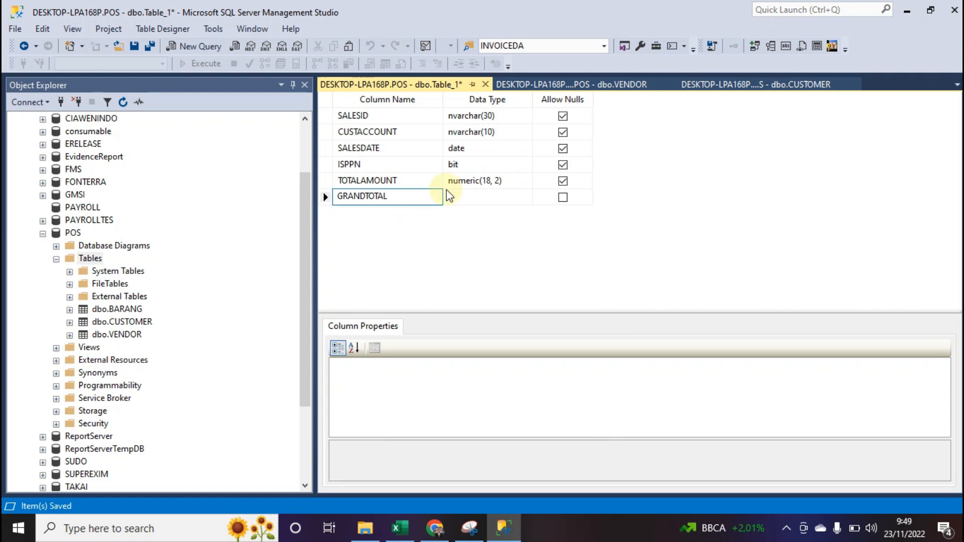
left_click(484, 197)
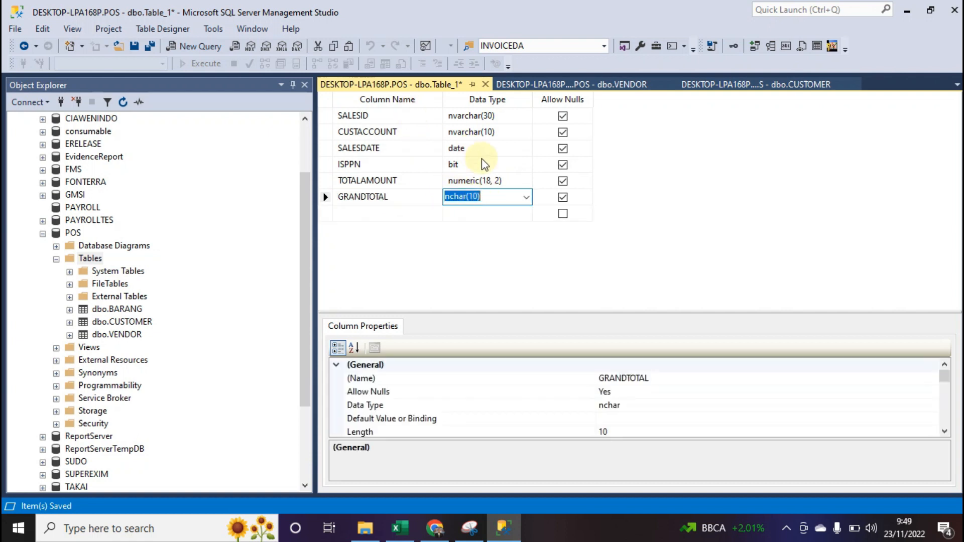
left_click(498, 181)
key("ctrl+c")
left_click(495, 197)
key("ctrl+v")
Add a USERID column with the data type nvarchar(10) below GRANDTOTAL.
left_click(405, 213)
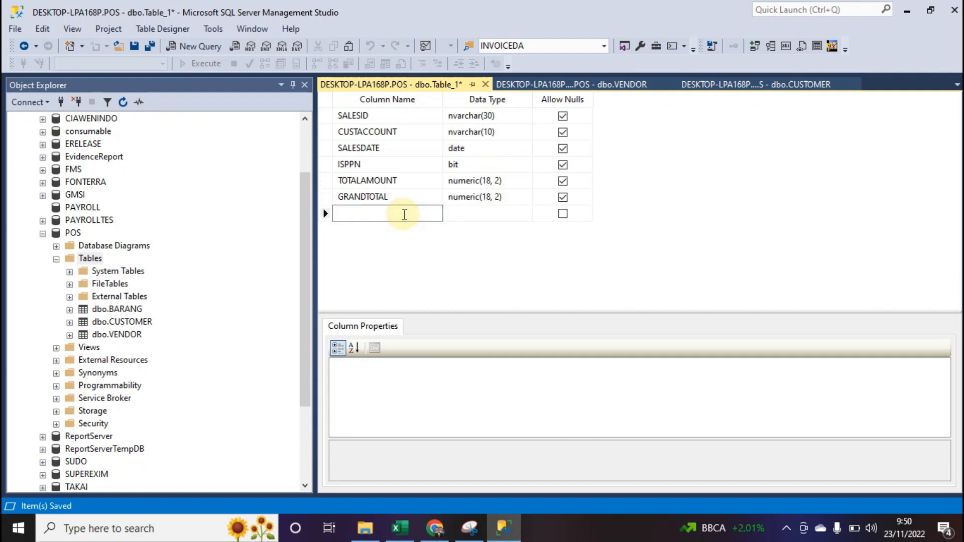
type("USERID")
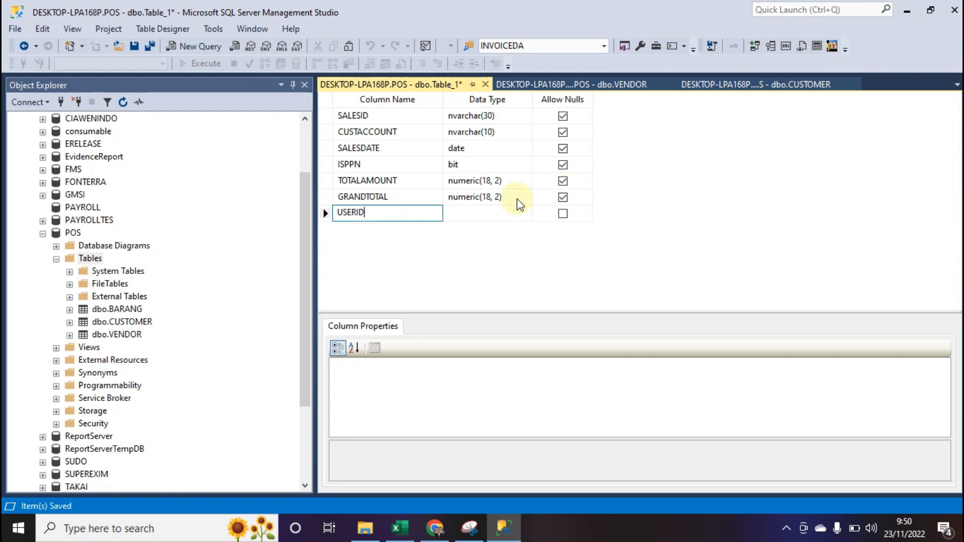
left_click(488, 213)
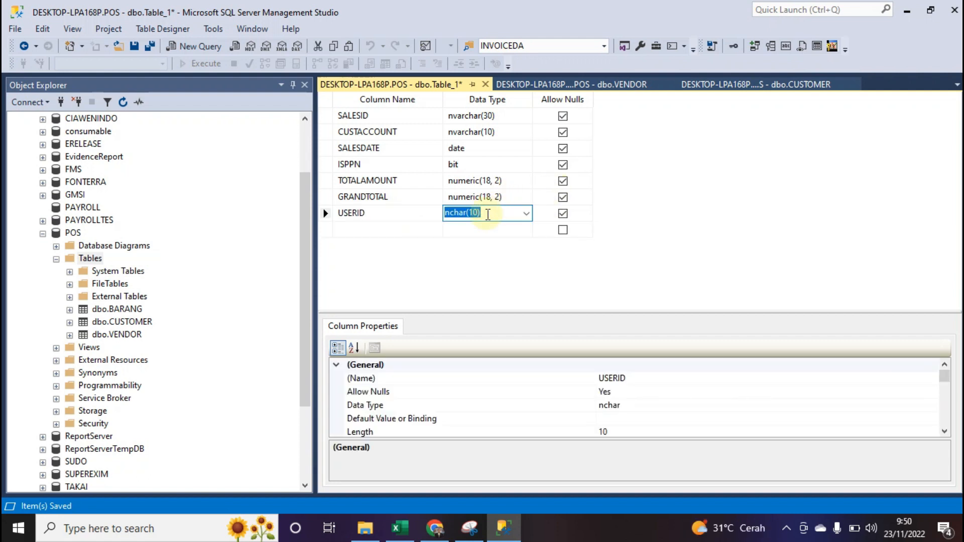
type("NVARchar(30)")
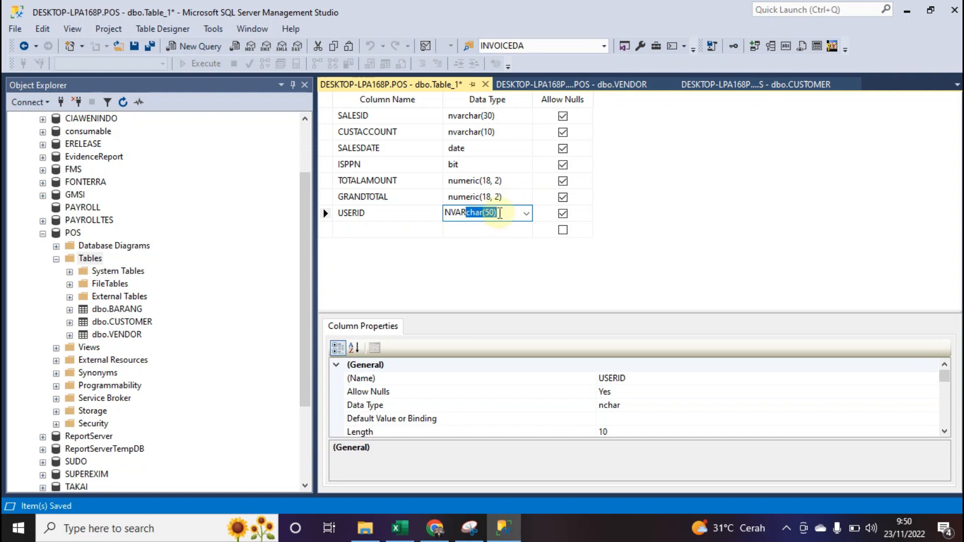
Add a TRANSDATE column with the data type datetime below USERID.
left_click(355, 229)
type("TRANSDATE")
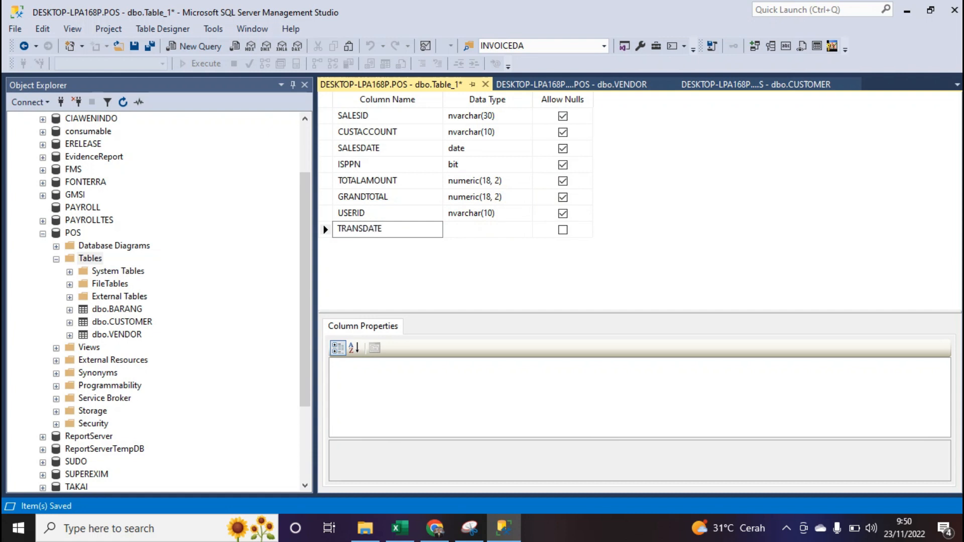
left_click(454, 231)
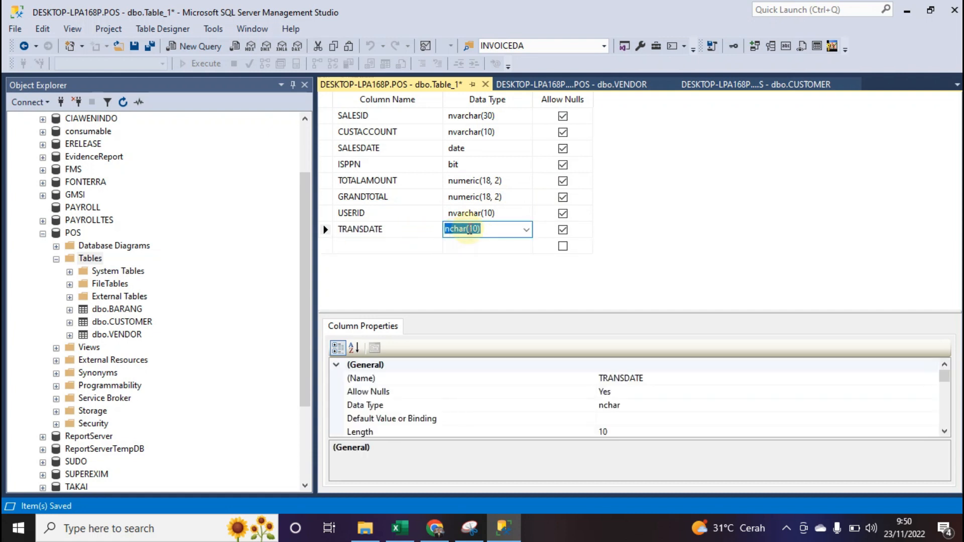
type("DATETime")
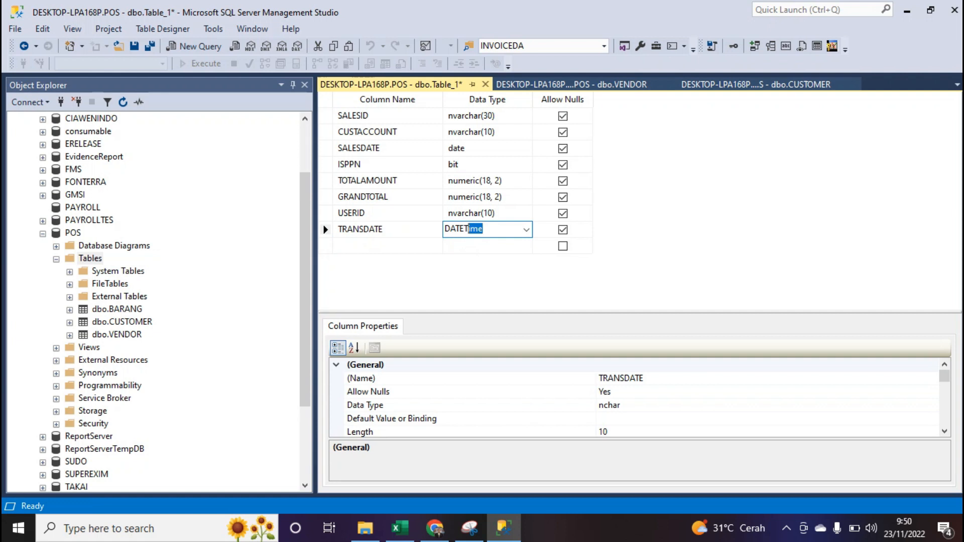
key("Return")
Add a column below TRANSDATE and name it TOPCODE.
left_click(412, 244)
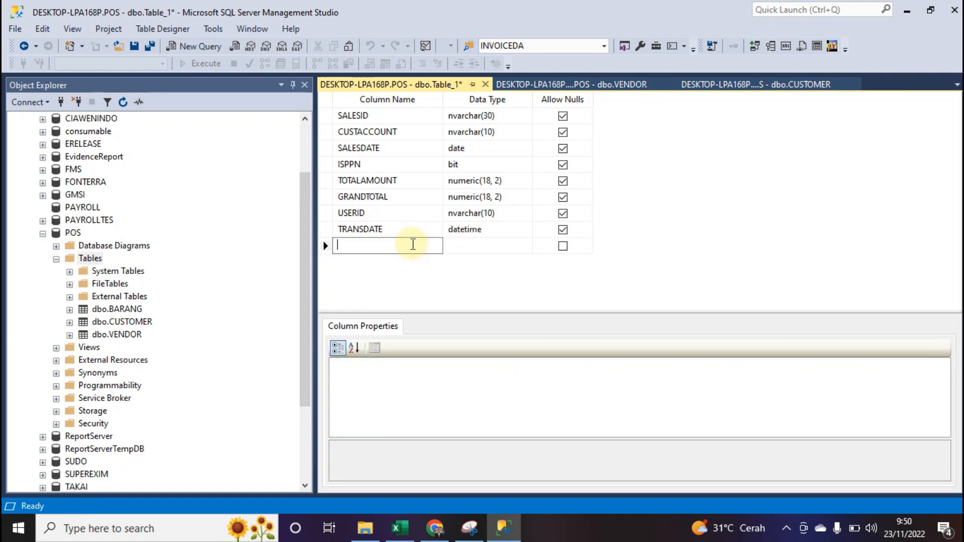
type("TOP")
key("Tab")
left_click(380, 247)
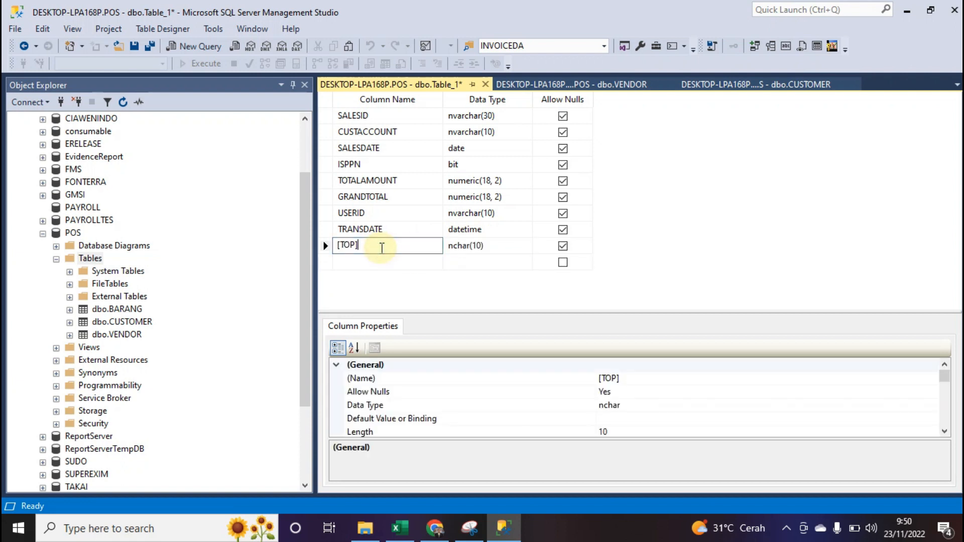
type("TOPCODE")
left_click(456, 247)
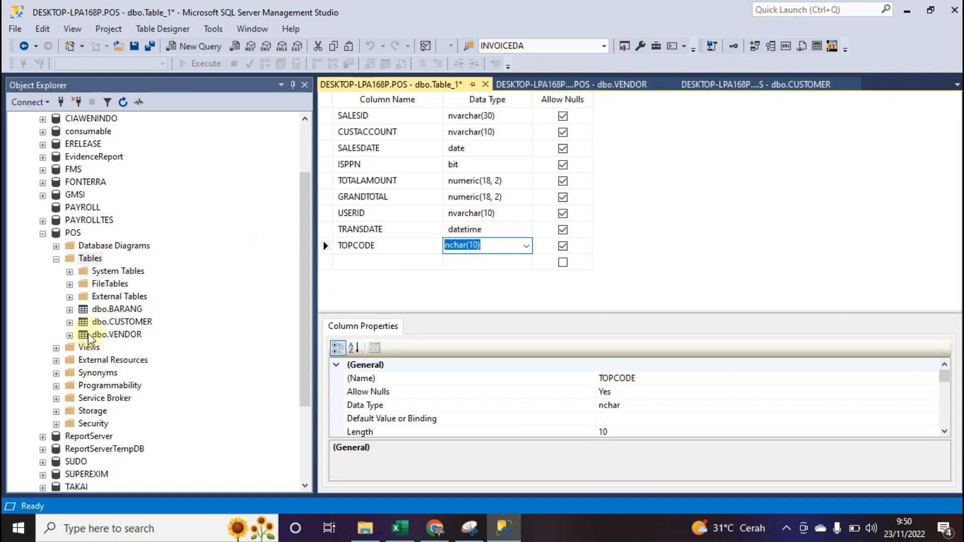
Refresh the POS database's table list and expand the columns of dbo.TERMOFPAYMENT to check the TOPCODE data type.
left_click(90, 259)
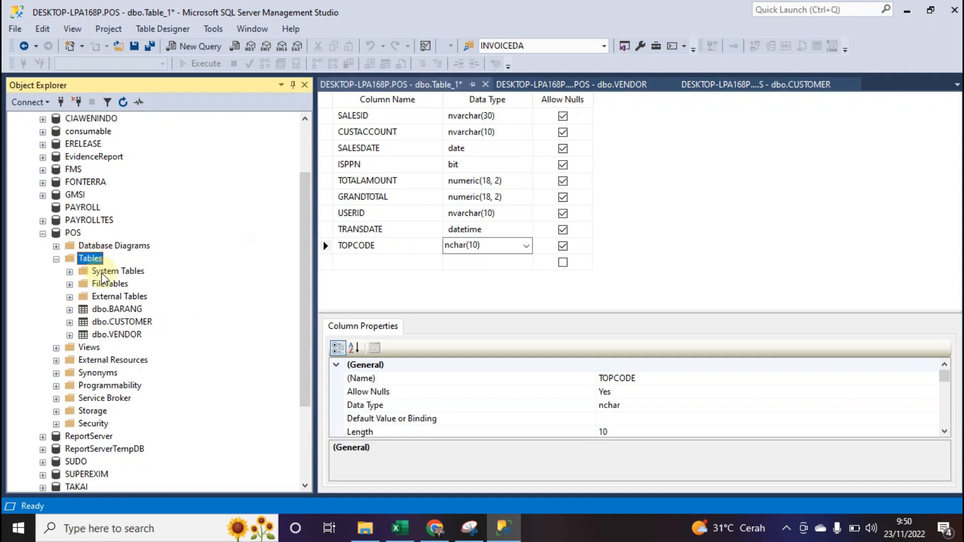
key("F5")
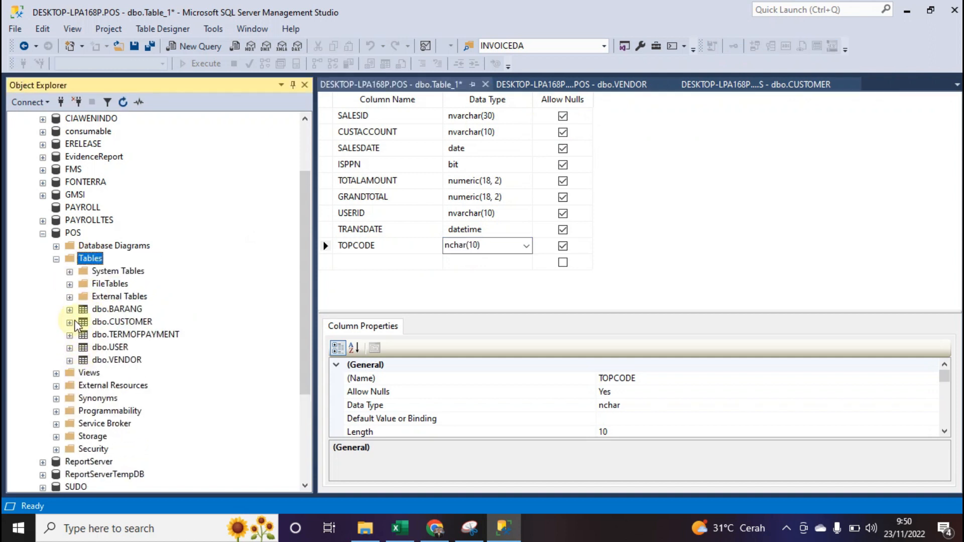
left_click(110, 335)
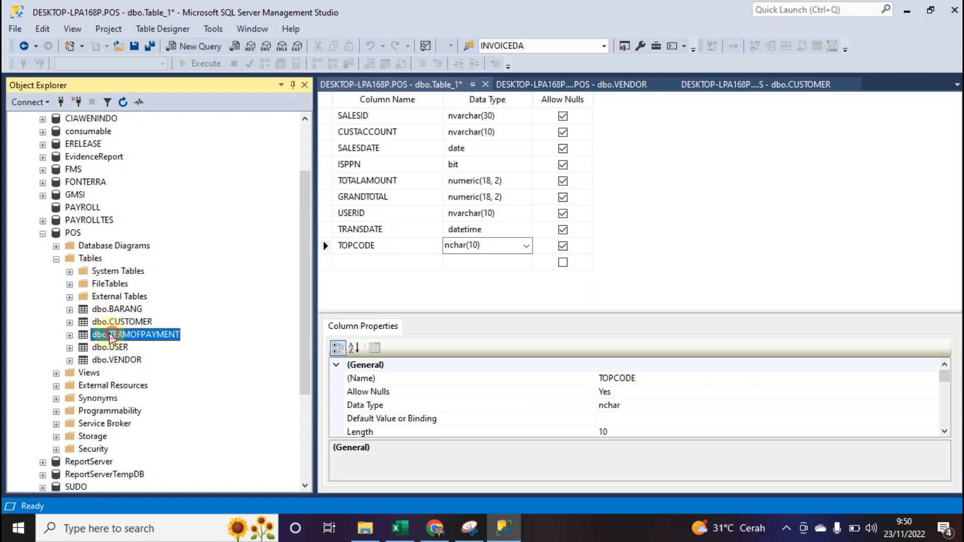
left_click(69, 335)
left_click(83, 348)
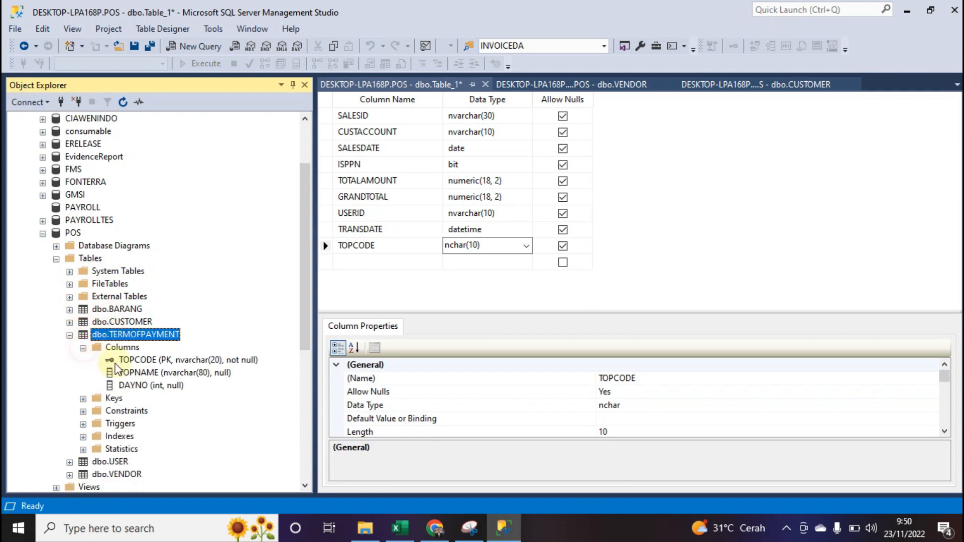
Set the data type of the new table's TOPCODE column to nvarchar(20).
left_click(477, 244)
type("NVAR")
left_click(490, 247)
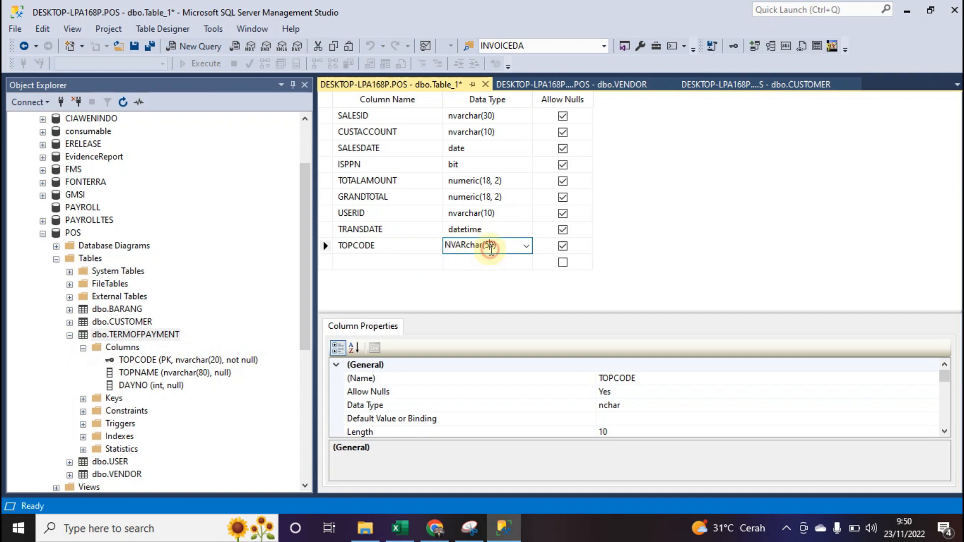
key("BackSpace")
type("2")
left_click(417, 229)
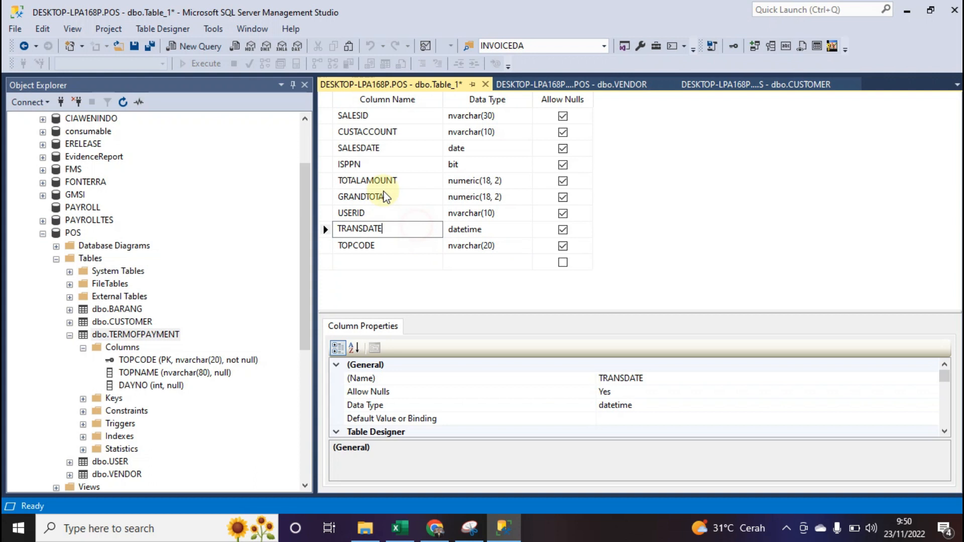
Make SALESID and CUSTACCOUNT together the primary key of the table.
left_click(355, 115)
left_click(326, 116)
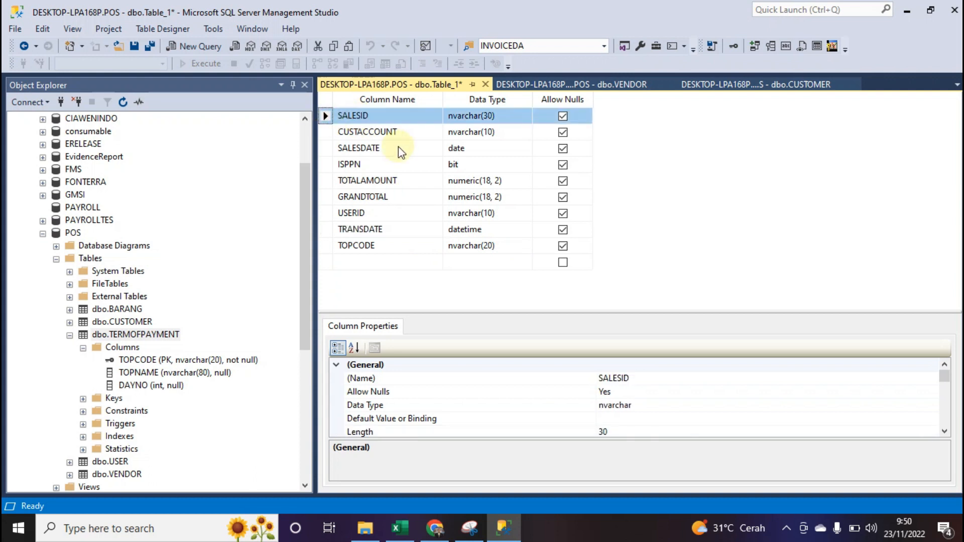
left_click(330, 133, "ctrl")
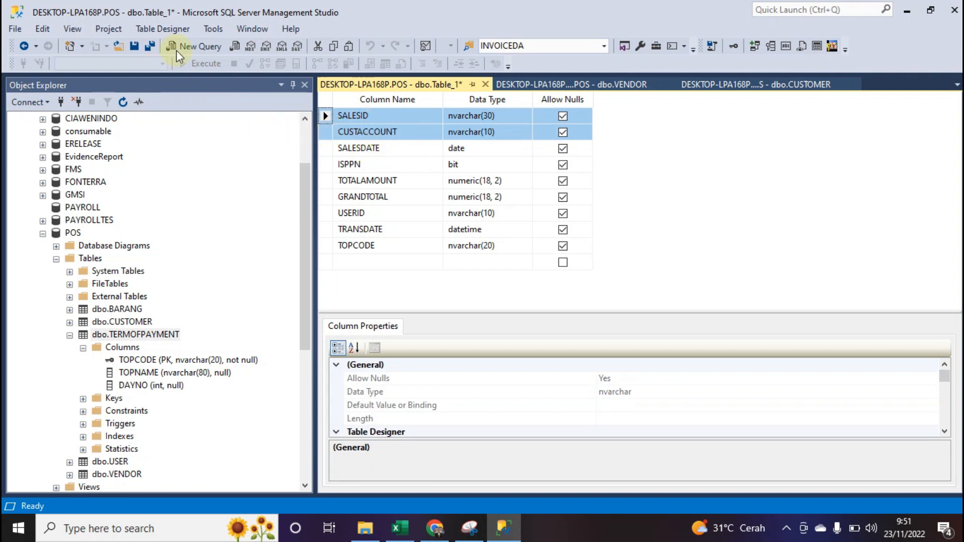
right_click(328, 131)
left_click(342, 137)
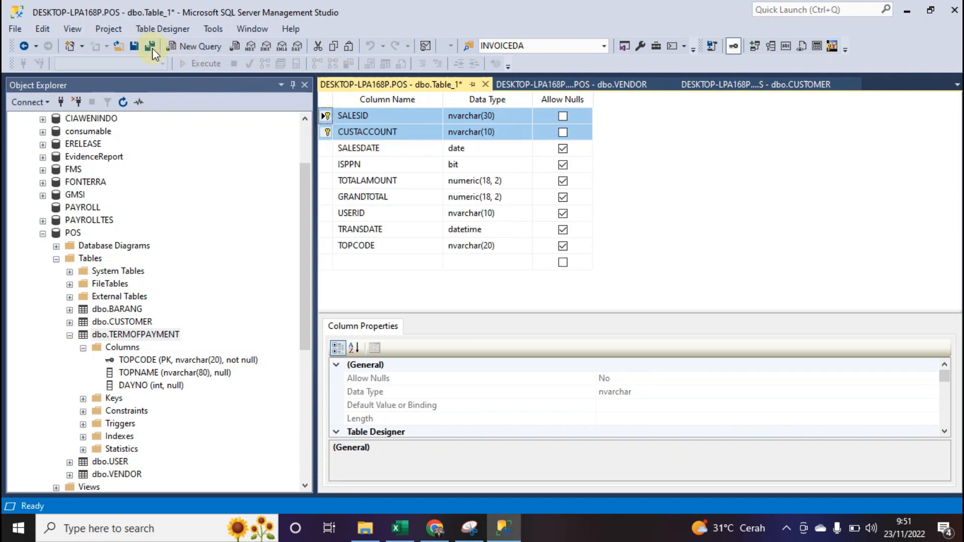
Save the table under the name SALESHEADER.
left_click(135, 46)
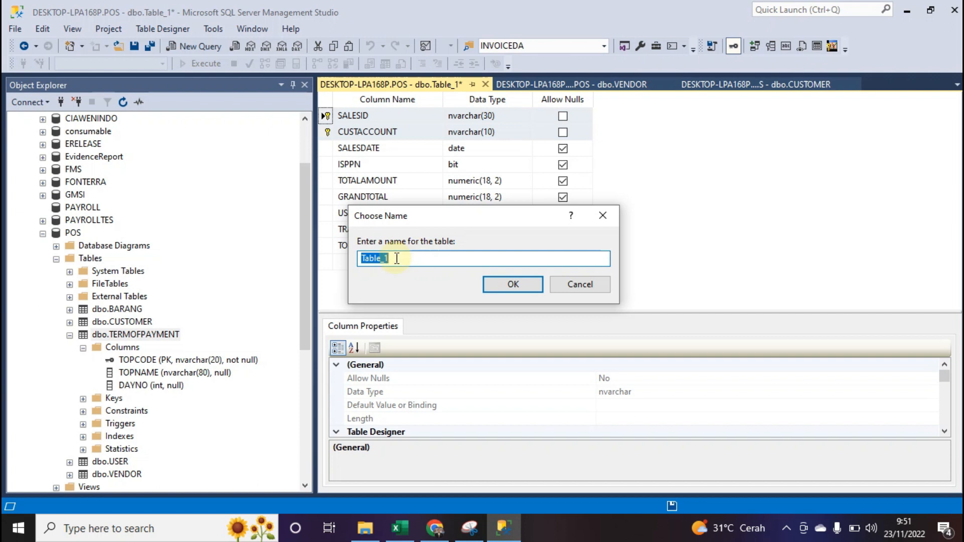
type("SALES")
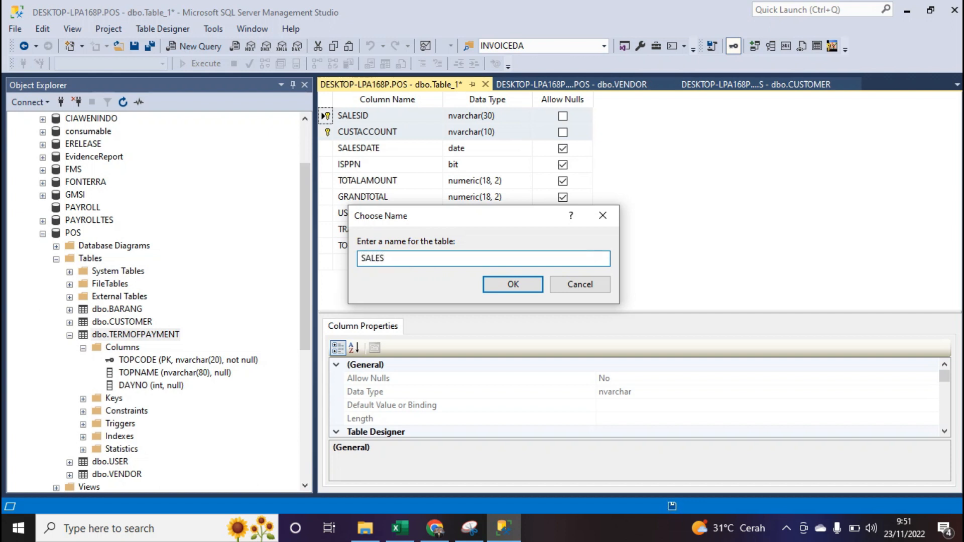
type("HEADER")
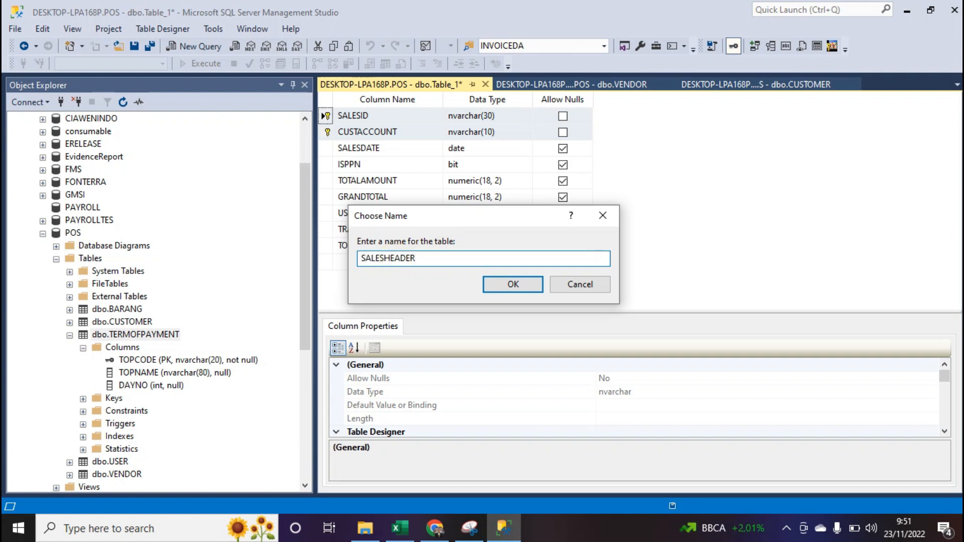
left_click_drag(457, 218, 540, 191)
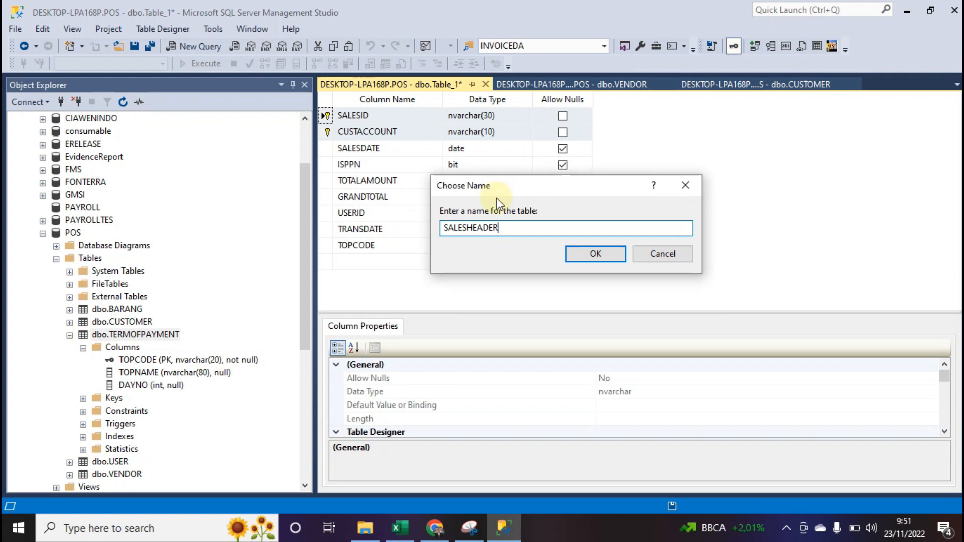
left_click(592, 254)
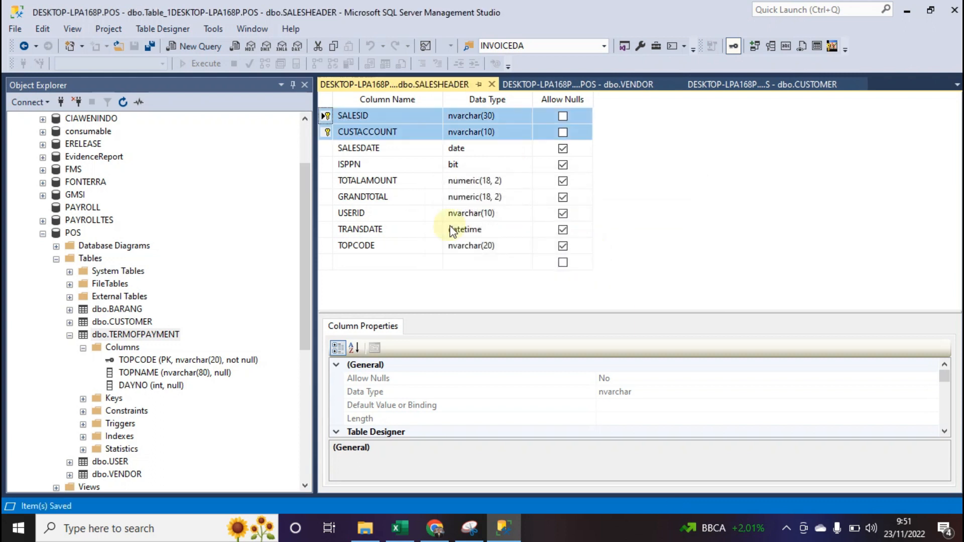
Create another new table in the POS database.
right_click(90, 258)
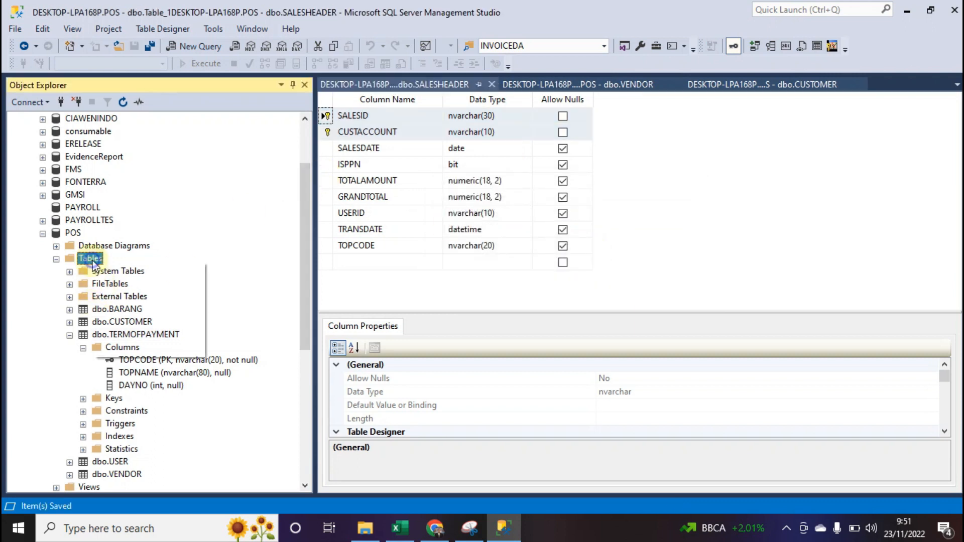
left_click(122, 270)
left_click(236, 271)
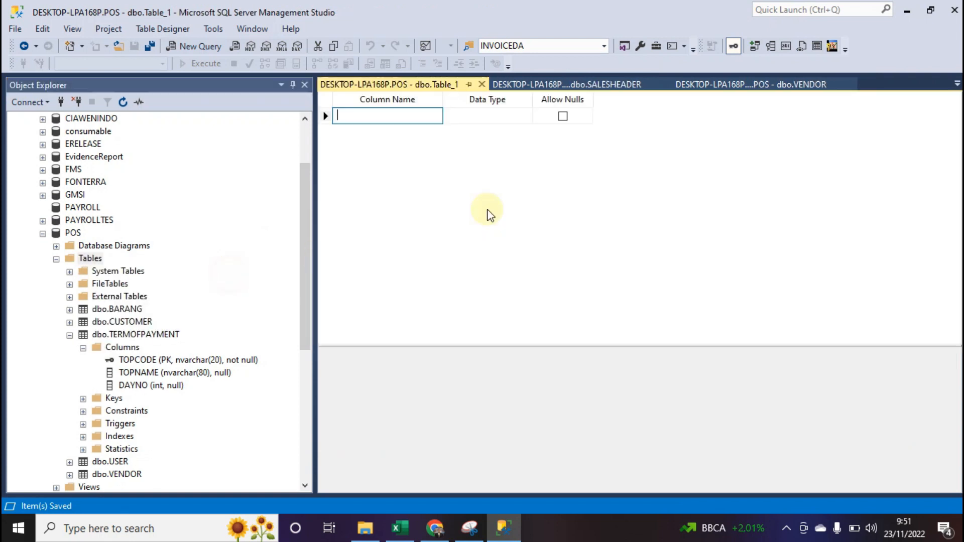
Add a SALESID column with the data type nvarchar(30) to the new table, matching the one in SALESHEADER.
key("ctrl+Tab")
left_click(409, 117)
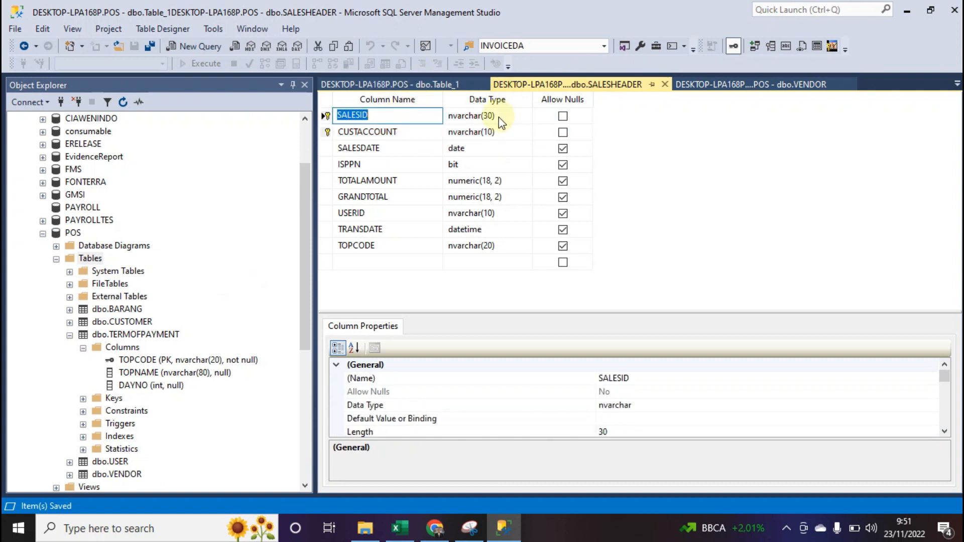
left_click(437, 85)
type("SALESID")
left_click(458, 121)
type("NVARchar(50")
left_click(491, 116)
key("BackSpace")
type("30)")
Add an ITEMID column with the data type nvarchar(20) below SALESID, checking its length against the ITEMID column of dbo.BARANG.
left_click(409, 130)
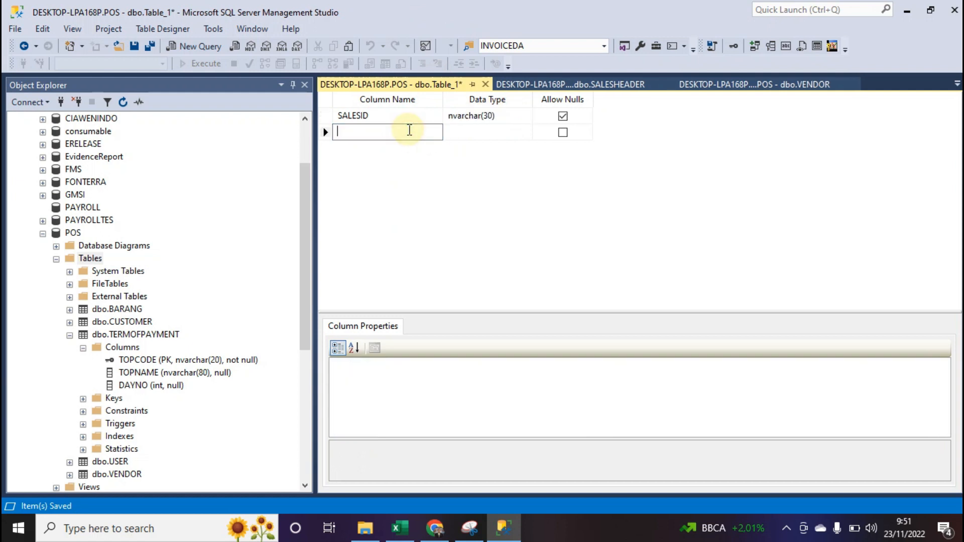
type("I")
left_click(448, 131)
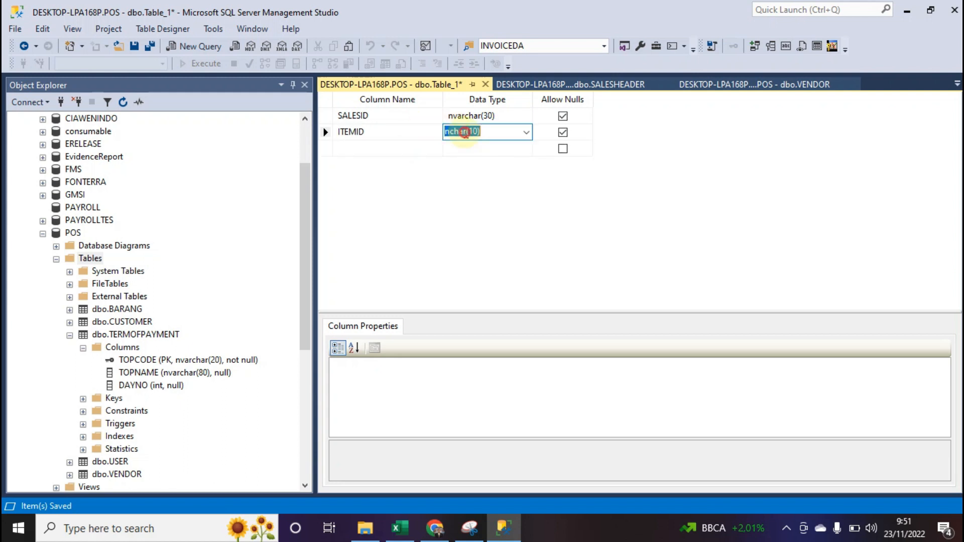
left_click(69, 310)
left_click(82, 322)
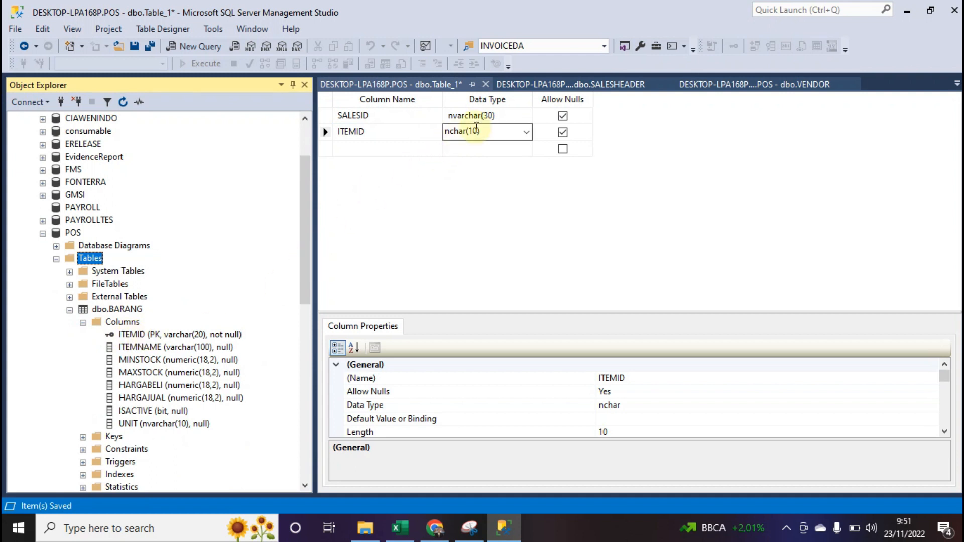
left_click(444, 132)
type("NVAR")
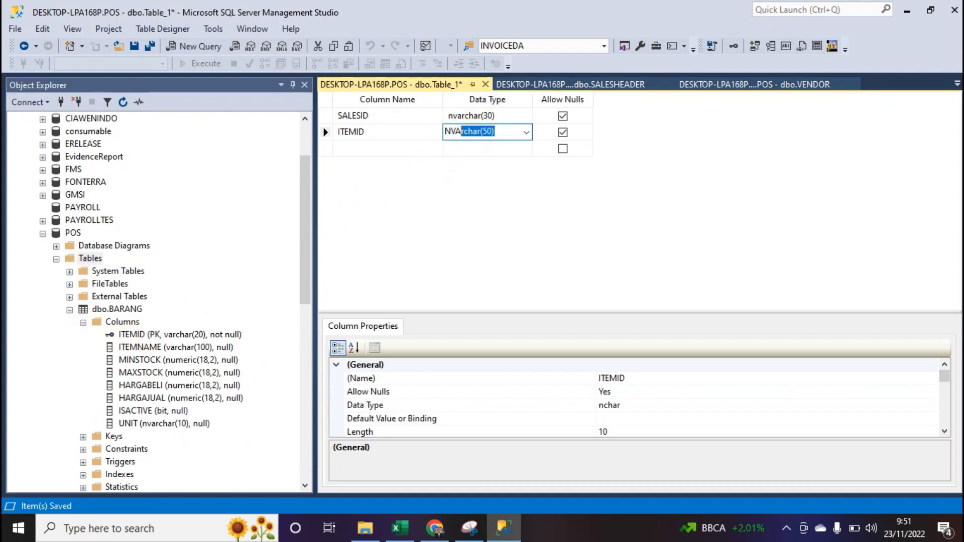
left_click(488, 131)
key("BackSpace")
type("2")
Add a QTY column with the data type numeric(18, 2) below ITEMID.
left_click(431, 149)
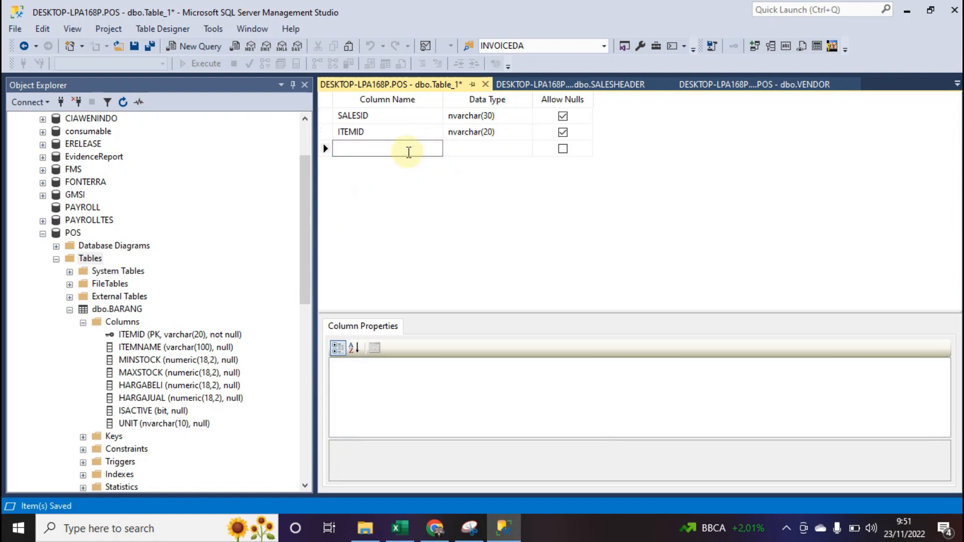
type("QTY")
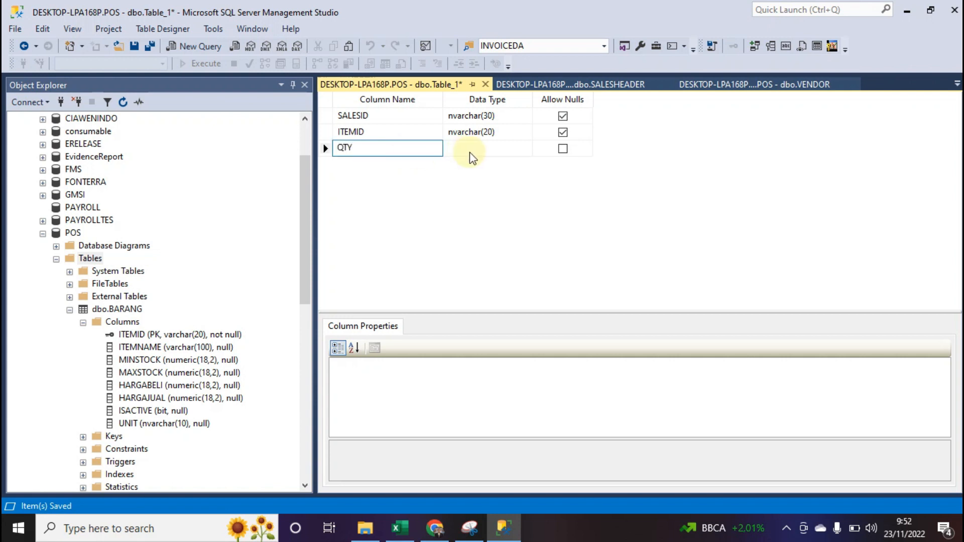
left_click(471, 151)
type("NUmeric(18, 0")
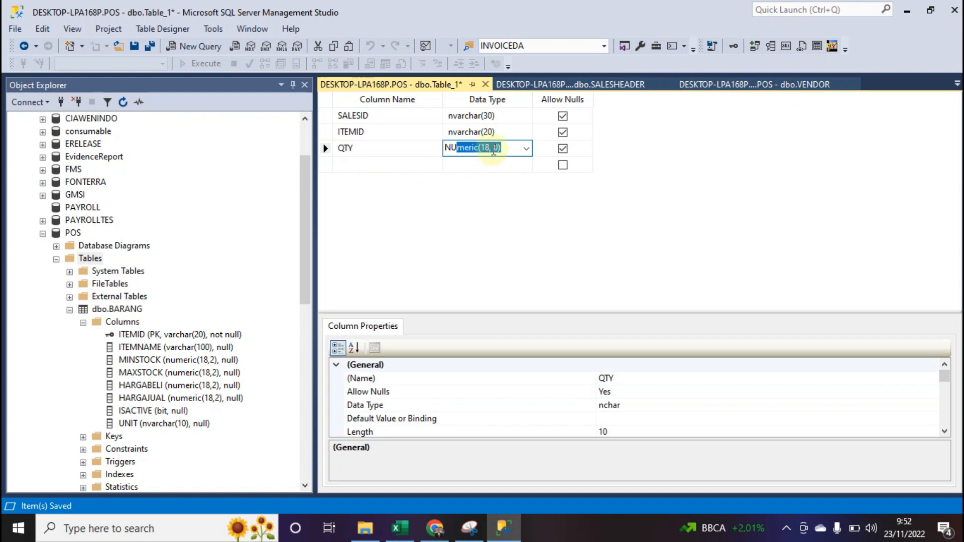
left_click(501, 147)
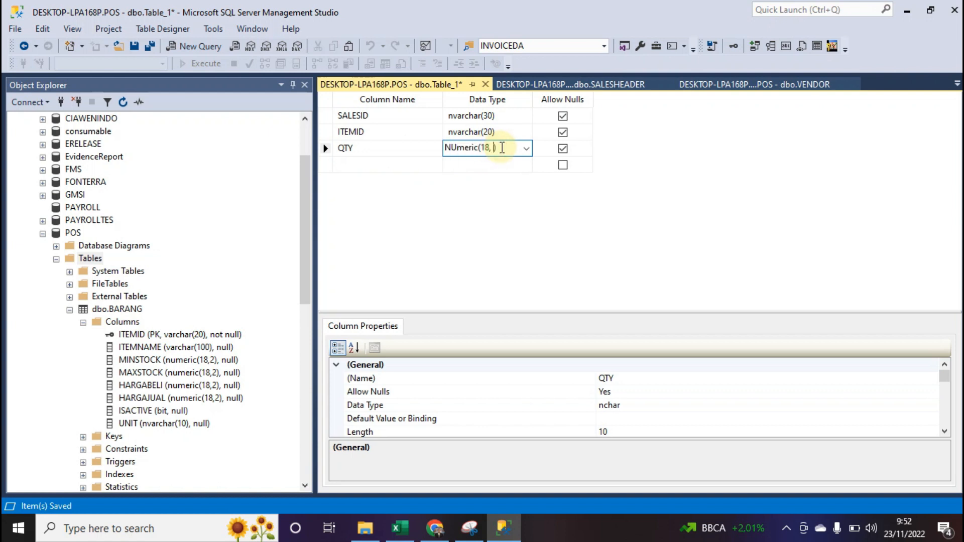
type("2")
Add a UNIT column with the data type nvarchar(10) below QTY, matching the UNIT column of dbo.BARANG.
left_click(363, 165)
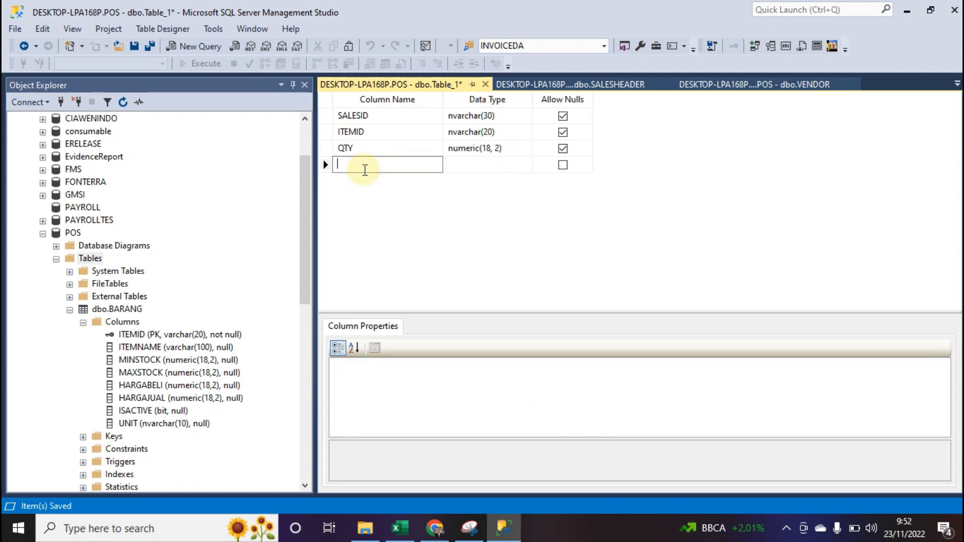
type("UNIT")
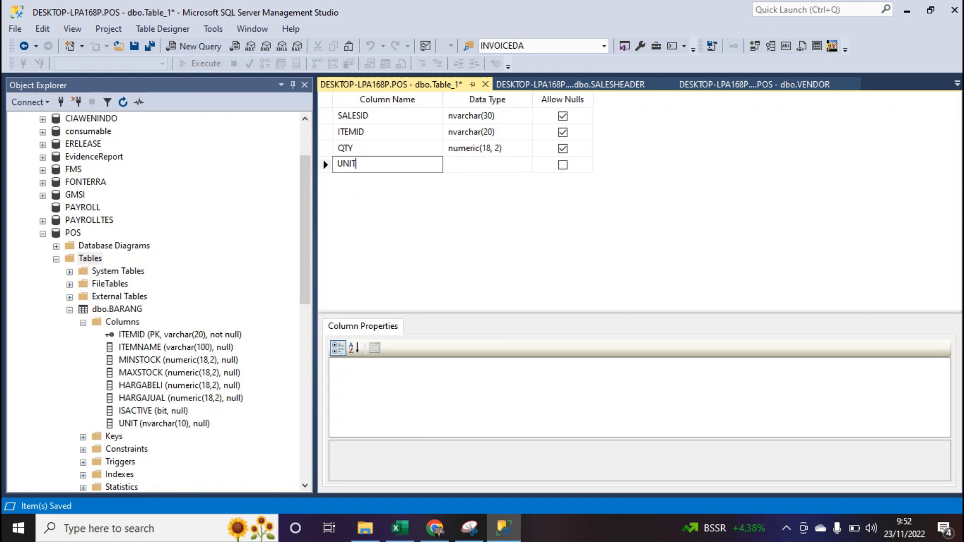
left_click(482, 166)
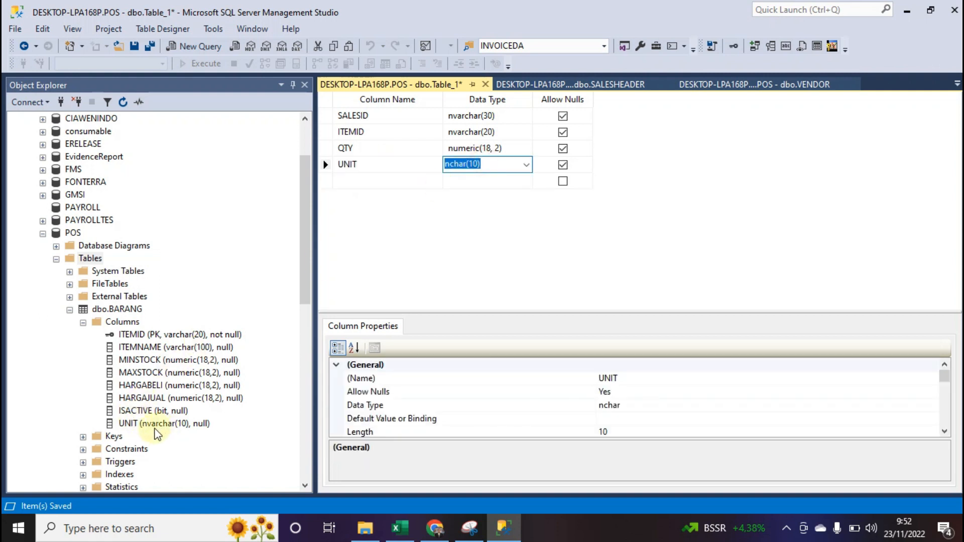
type("NVAr")
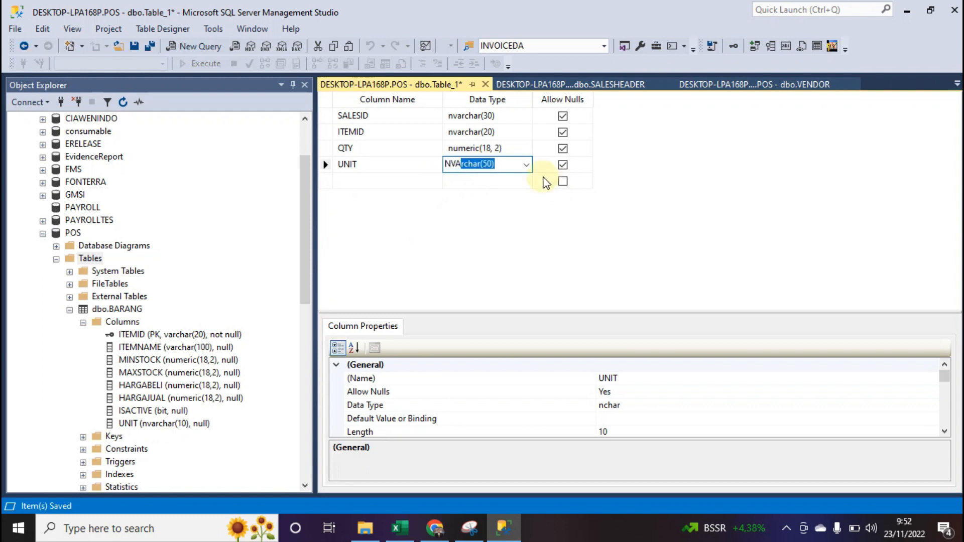
left_click(490, 164)
key("BackSpace")
type("1")
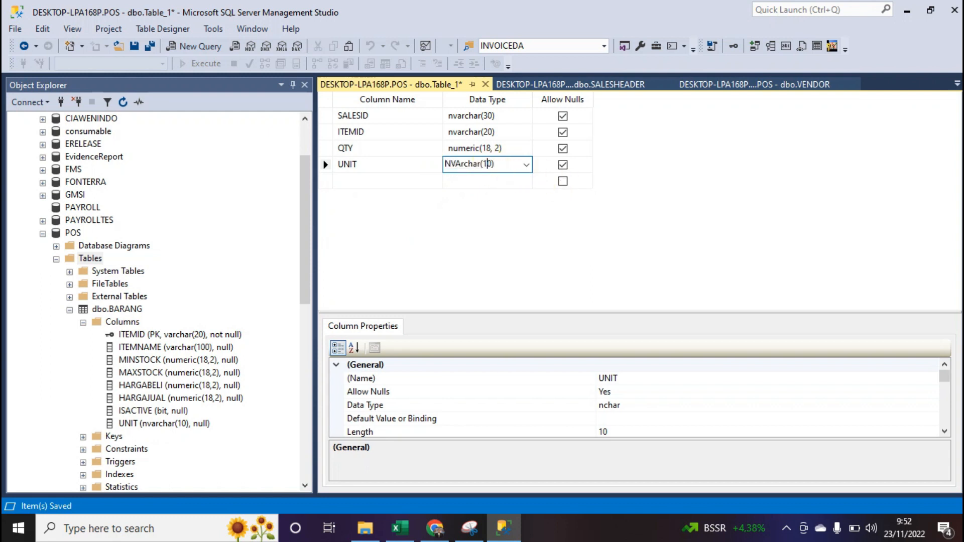
Add a PRICE column below UNIT and give it the numeric(18, 2) data type copied from QTY.
left_click(389, 181)
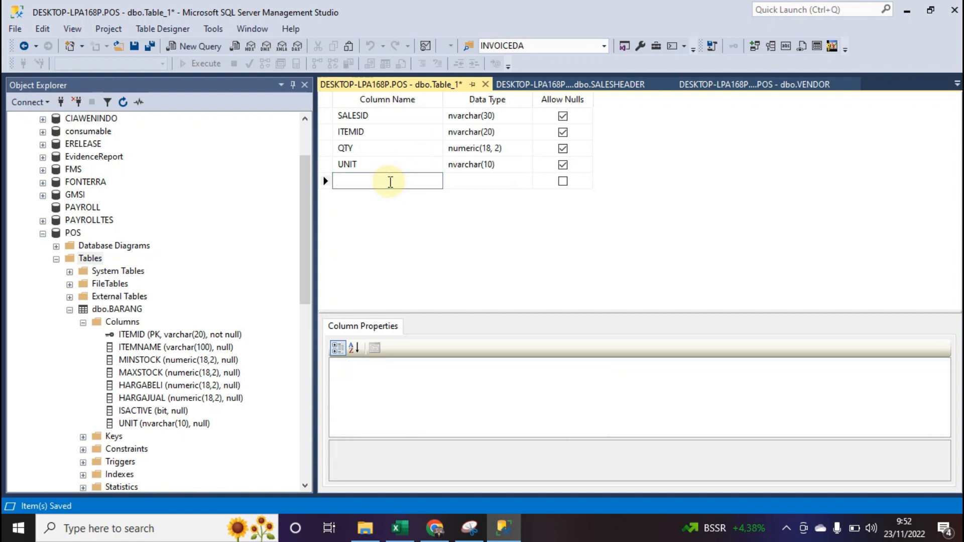
type("PRICE")
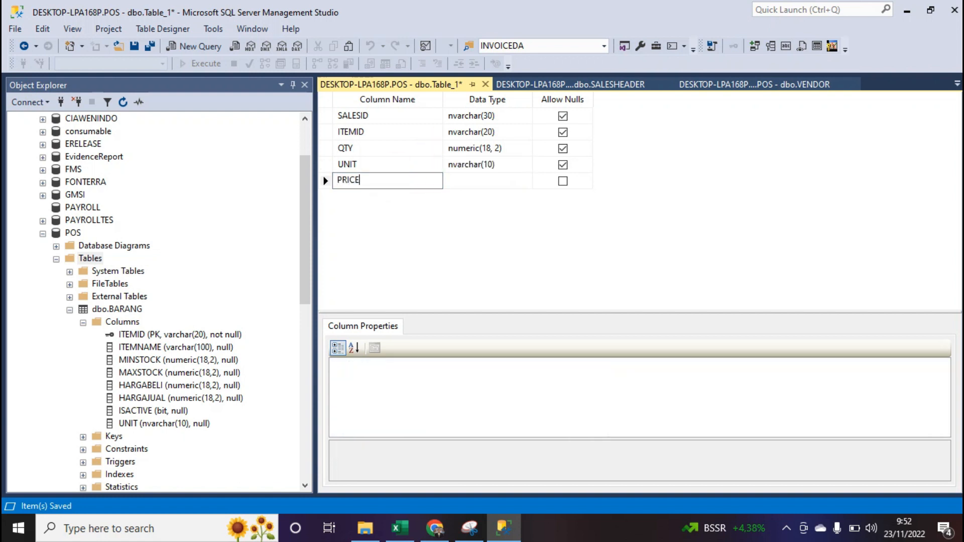
left_click(483, 179)
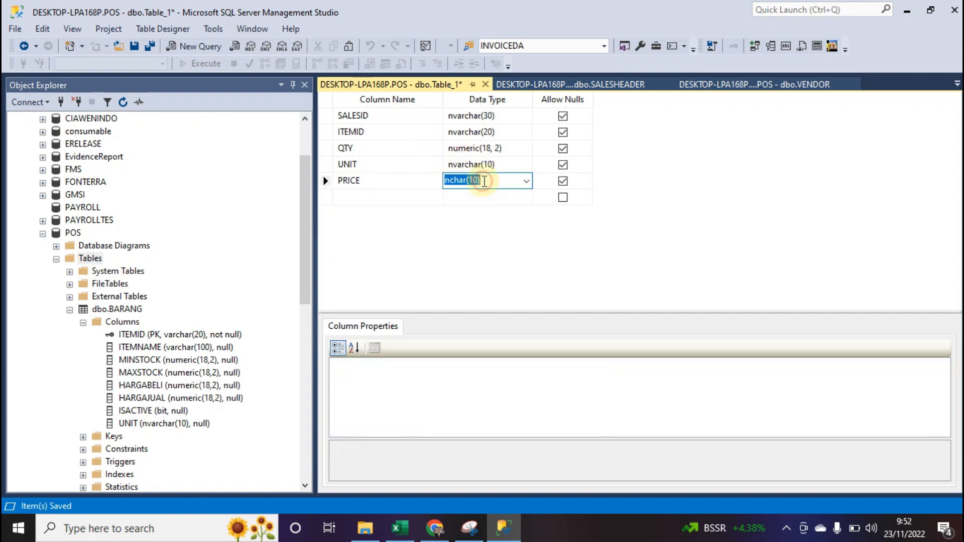
left_click(487, 150)
key("ctrl+c")
left_click(485, 180)
key("ctrl+v")
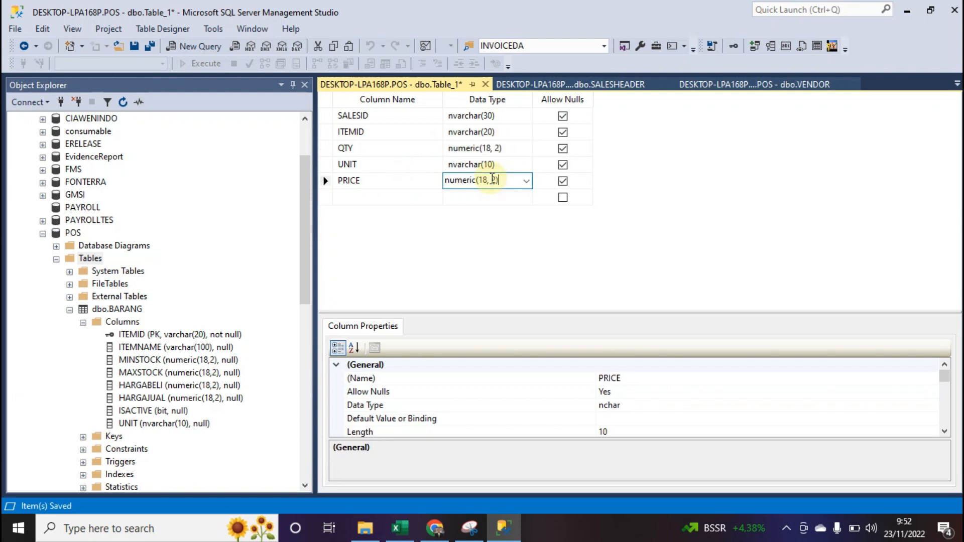
Add a LINEAMOUNT column below PRICE with the same copied numeric(18, 2) data type.
left_click(392, 192)
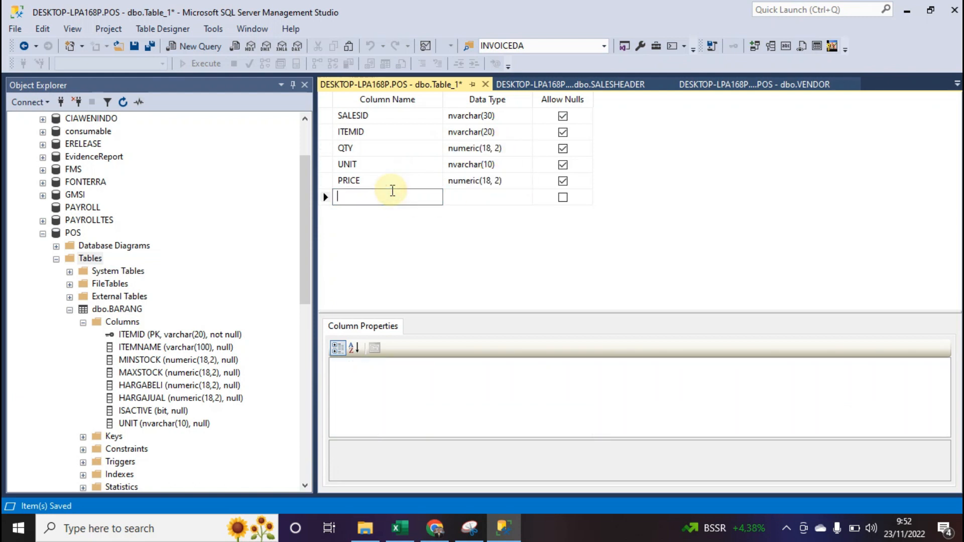
type("LINE")
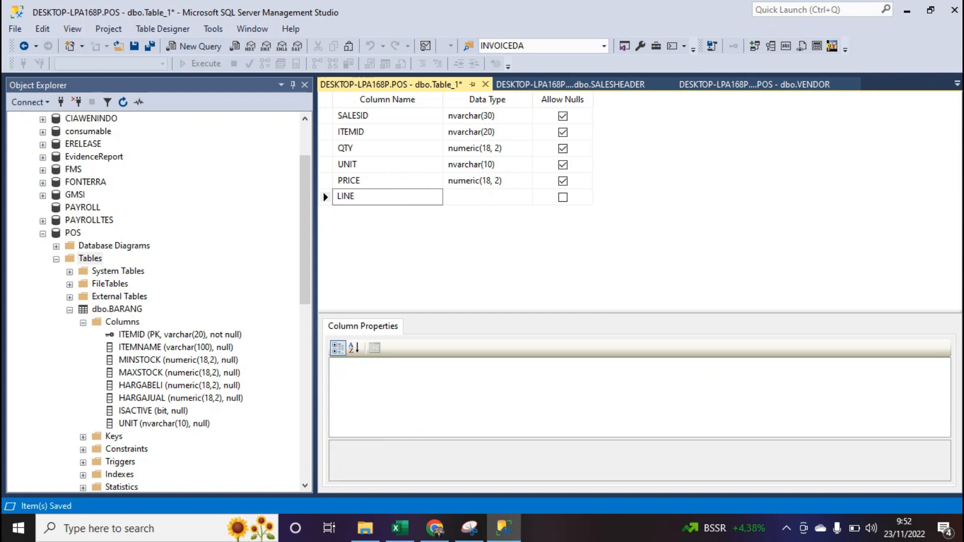
type("AMOUNT")
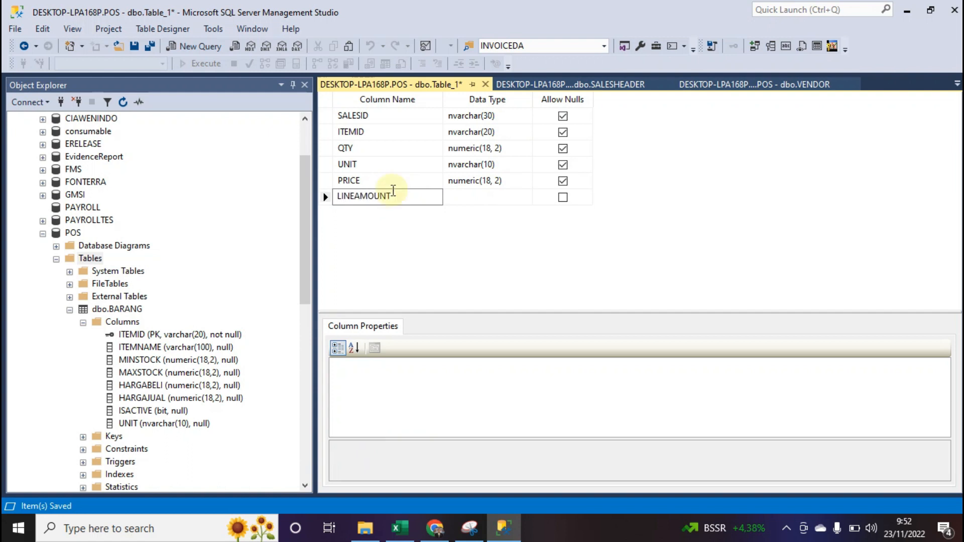
left_click(489, 201)
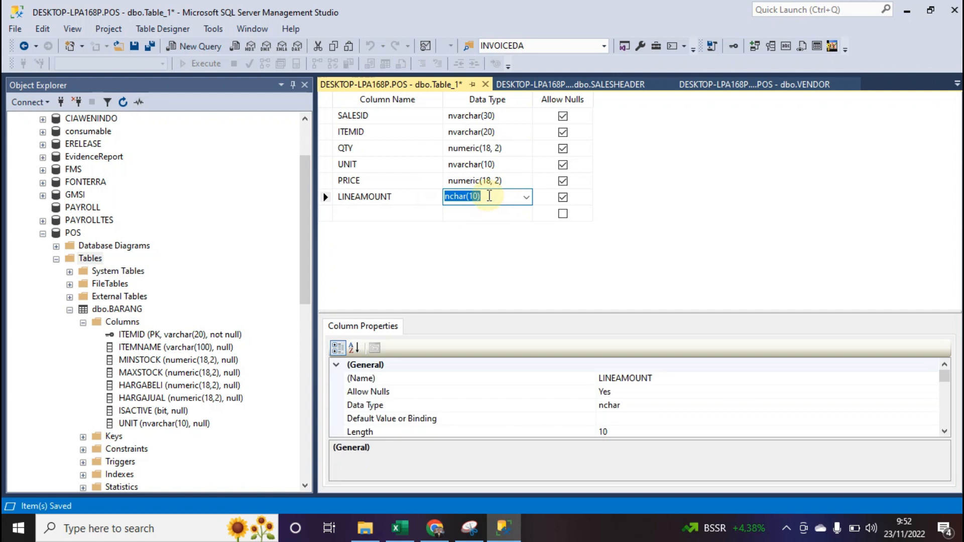
key("ctrl+v")
Add a column named RECORDID below LINEAMOUNT.
left_click(400, 213)
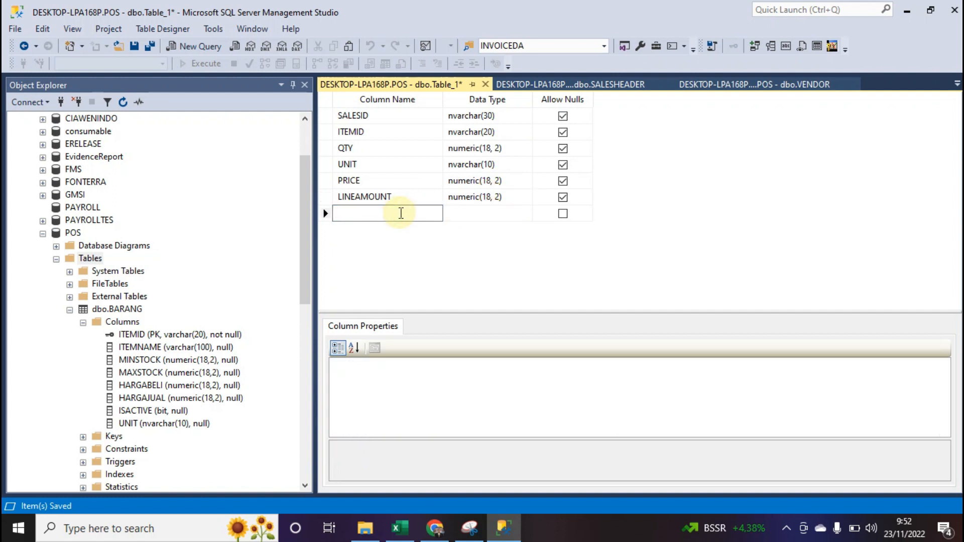
type("RE")
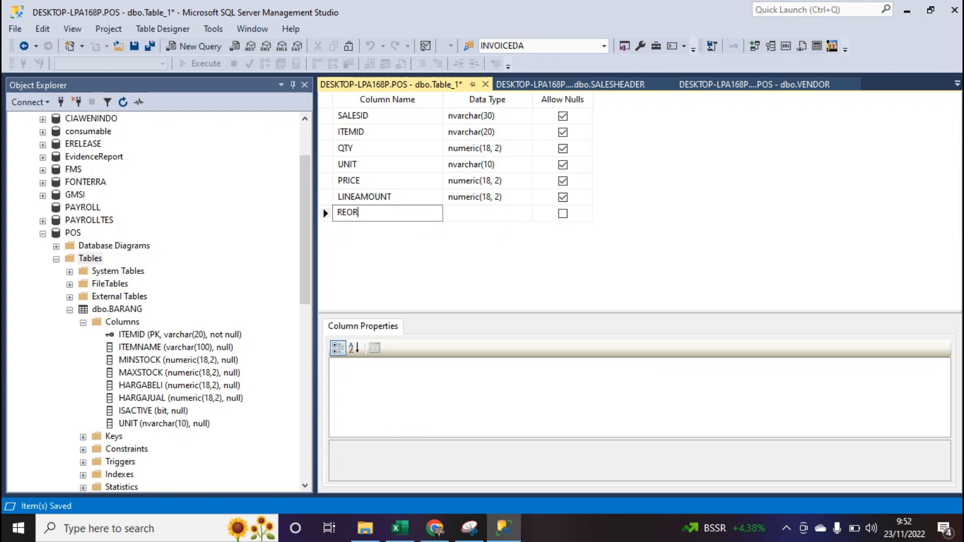
type("CORDID")
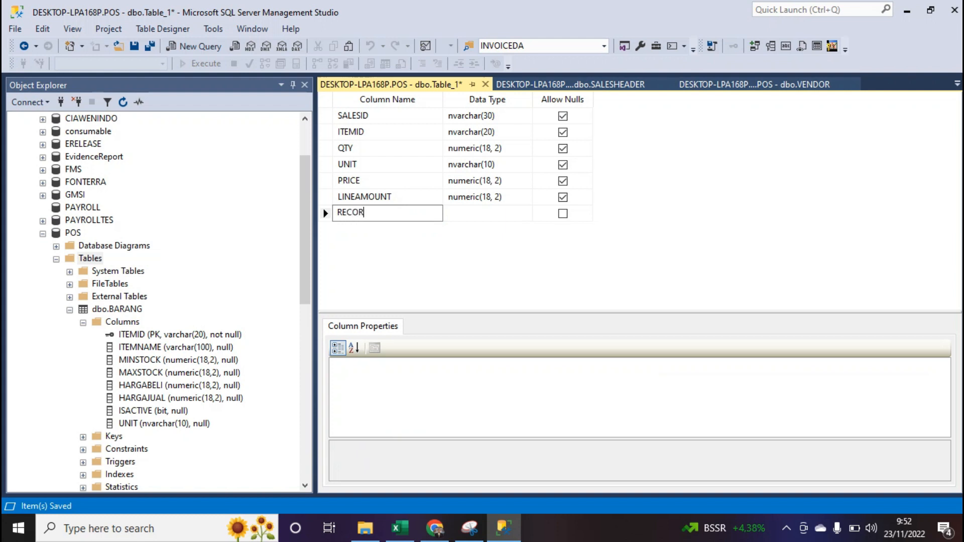
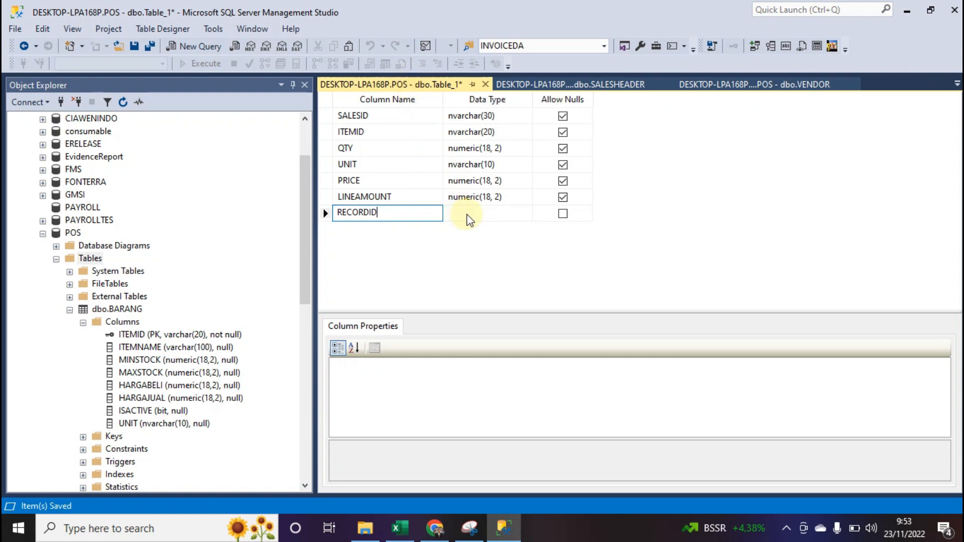
Set the data type of the RECORDID column to nvarchar(30).
left_click(464, 215)
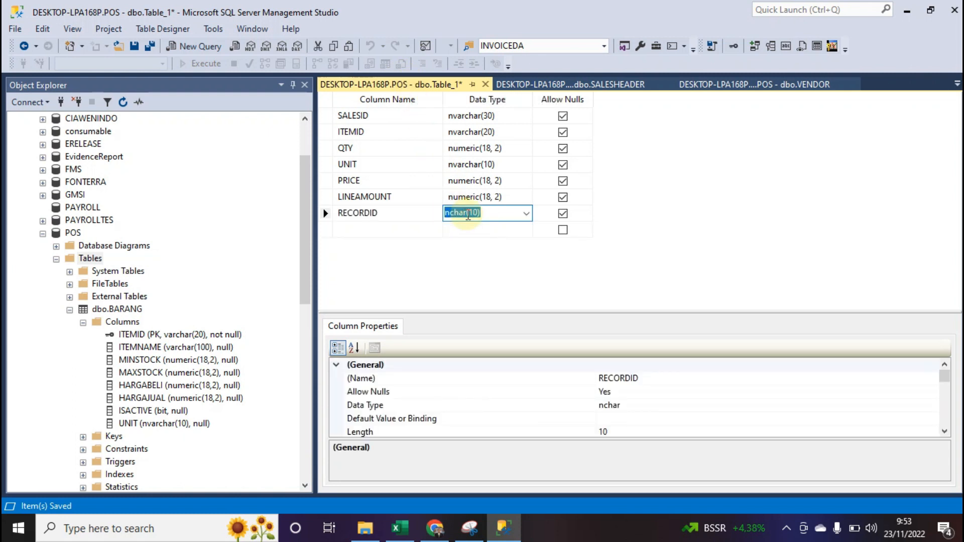
type("NVAR")
left_click(490, 217)
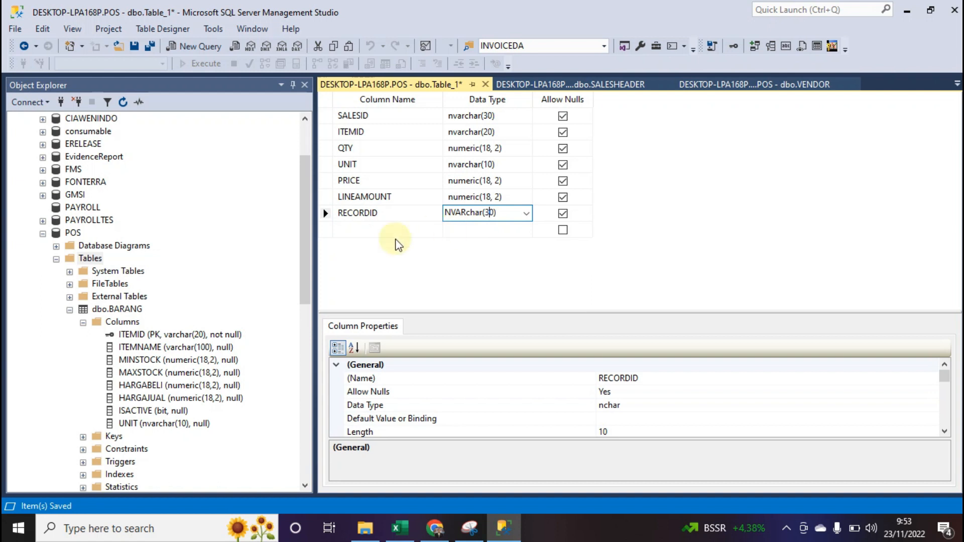
key("BackSpace")
type("3")
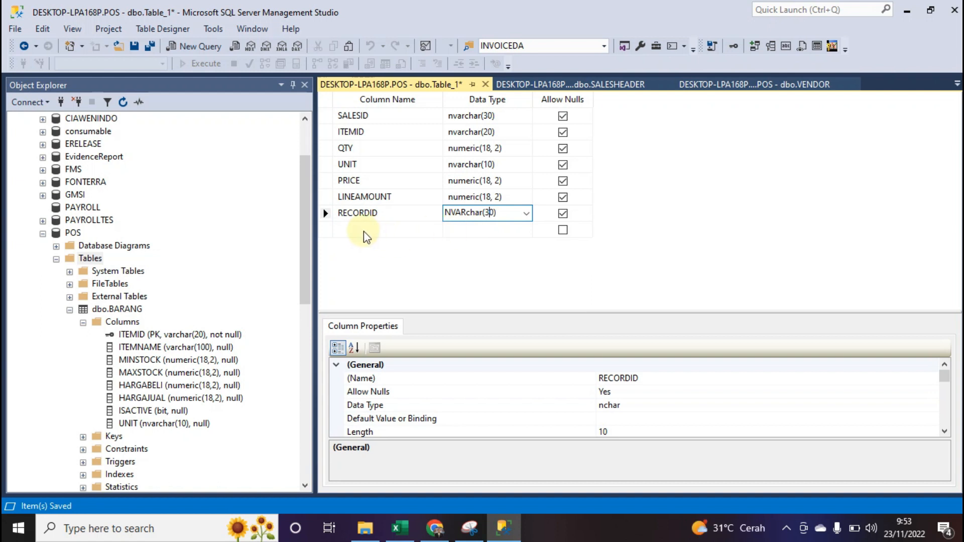
Change the data type of the RECORDID column to bigint.
left_click(409, 216)
left_click(513, 215)
type("Bigint")
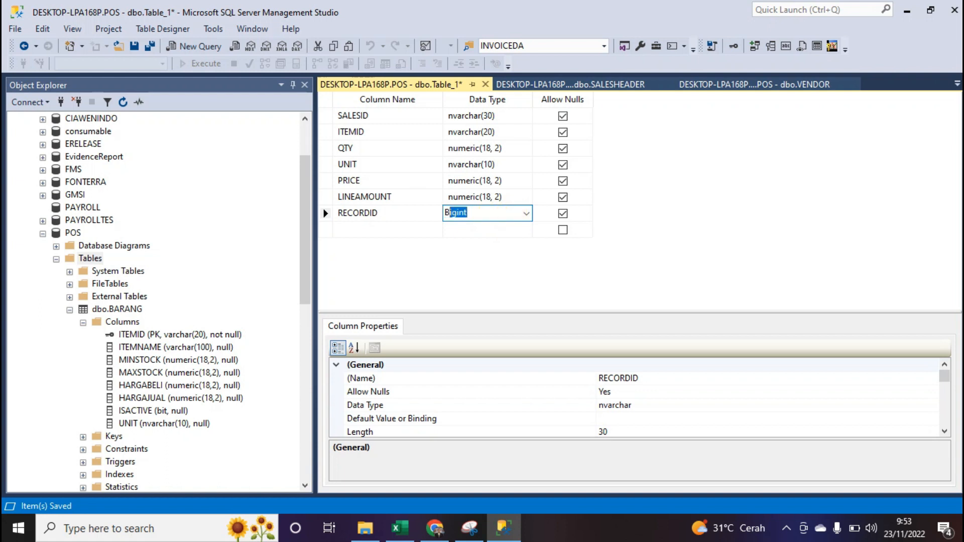
key("Return")
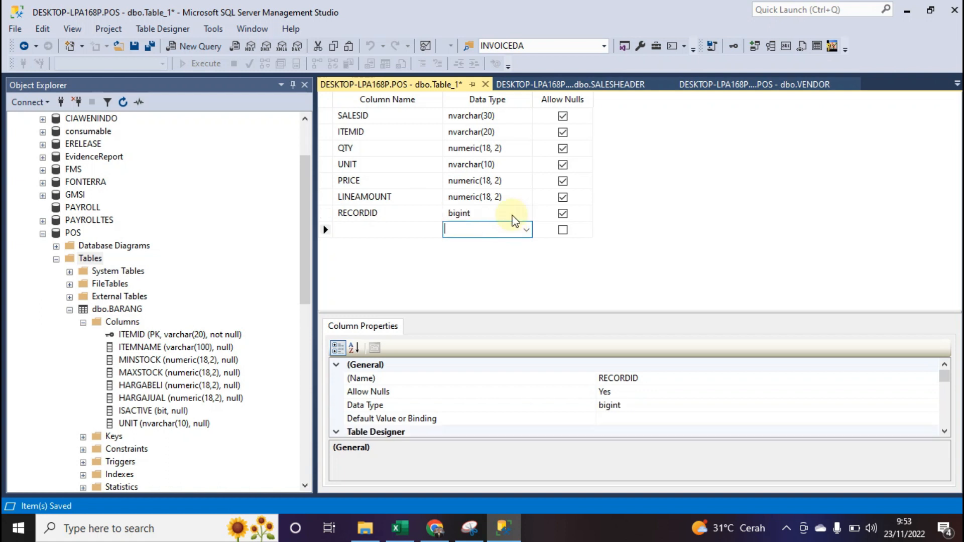
Add a TRANSDATE column with the data type datetime below RECORDID.
left_click(397, 228)
type("TRANSDATE")
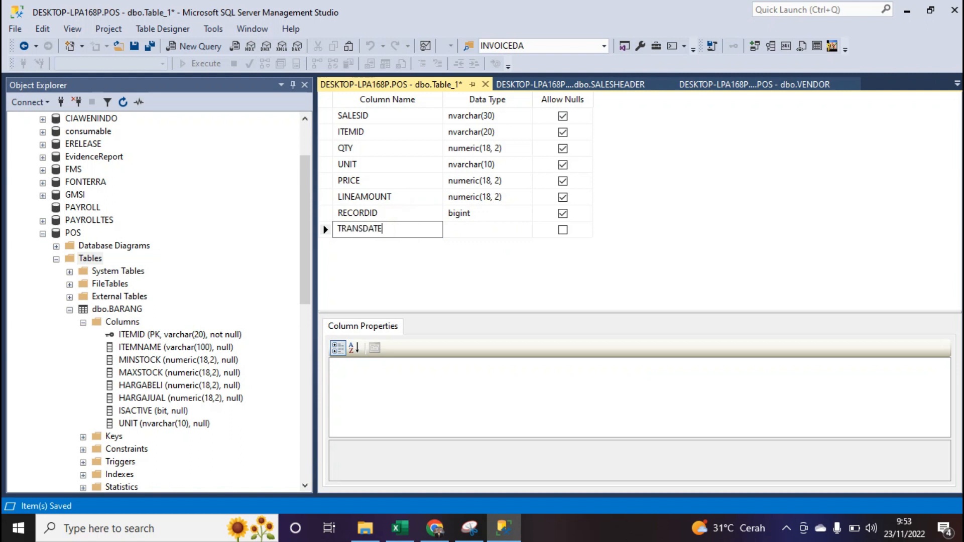
left_click(482, 230)
type("DATETime")
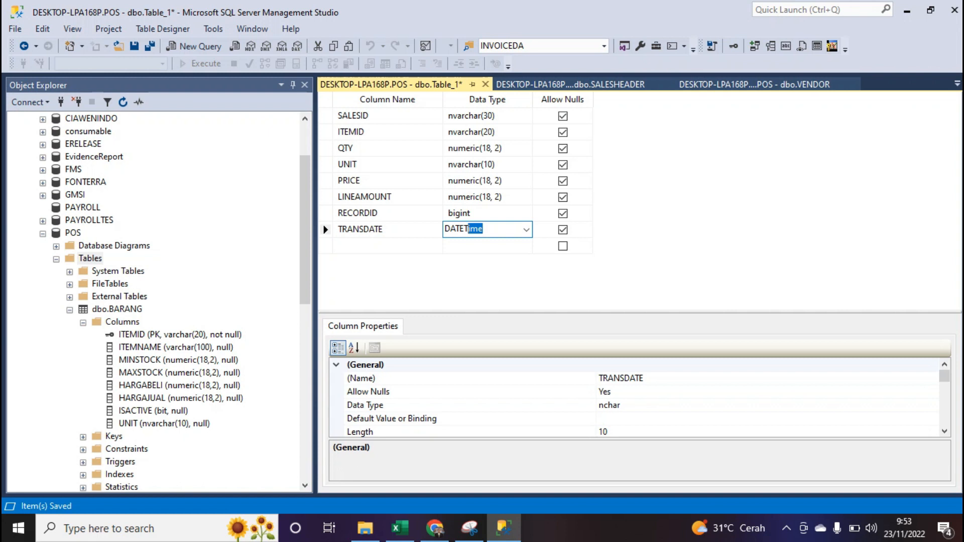
Add a USERID column with the data type nvarchar(10) below TRANSDATE.
left_click(399, 243)
type("USER")
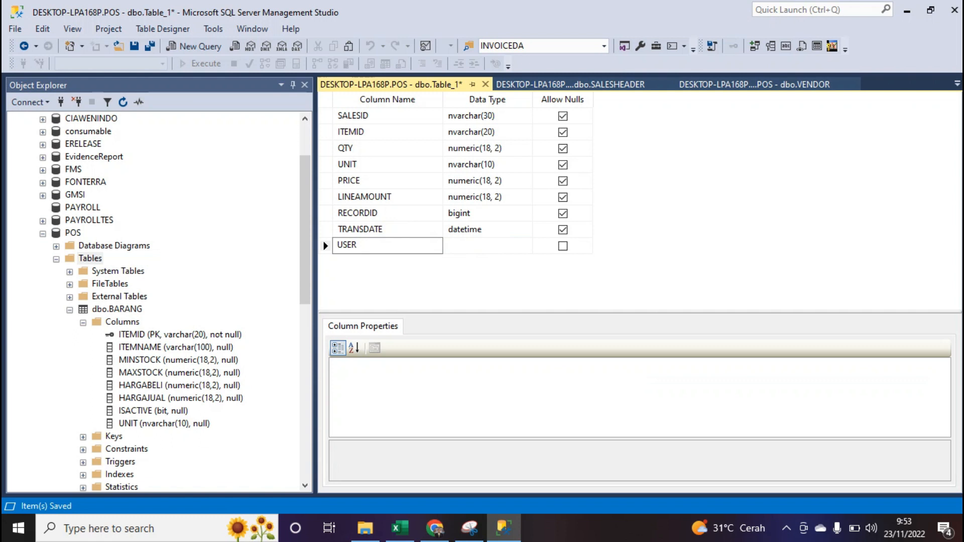
type("ID")
left_click(482, 246)
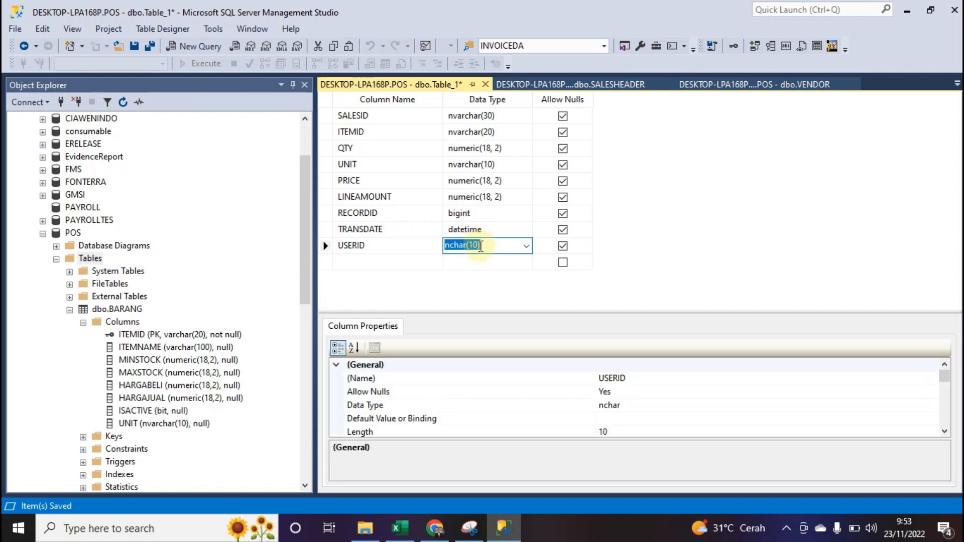
type("NVAR")
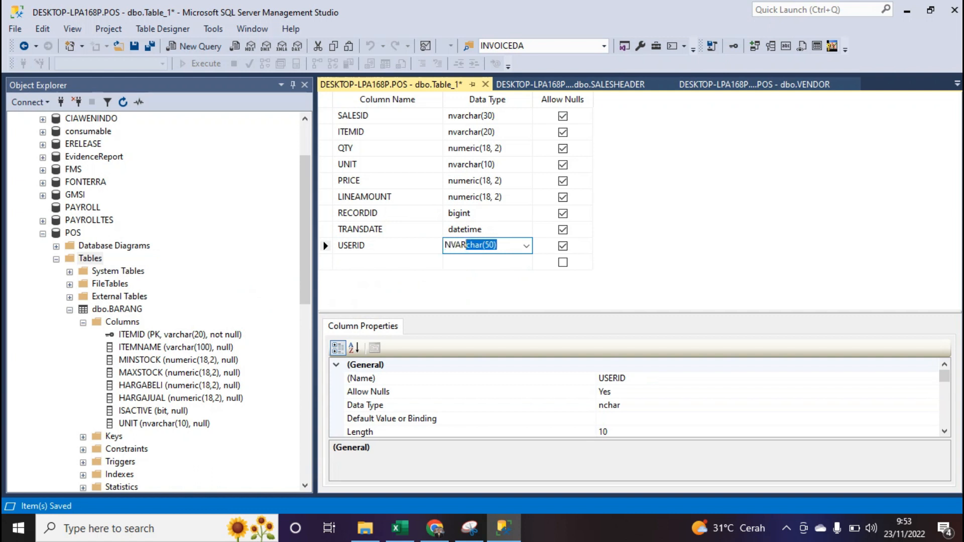
left_click(491, 247)
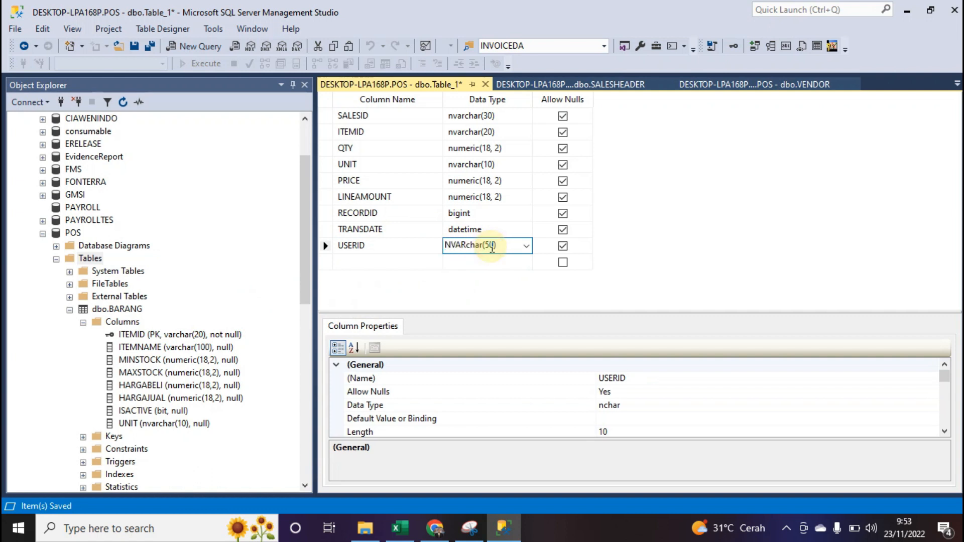
left_click(358, 148)
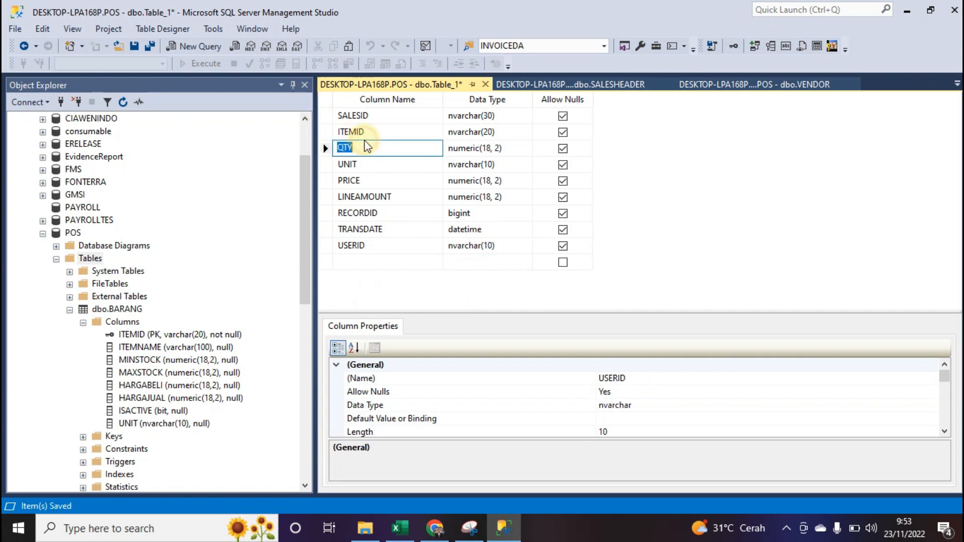
Set a composite primary key on the SALESID, ITEMID and RECORDID columns.
left_click(331, 115)
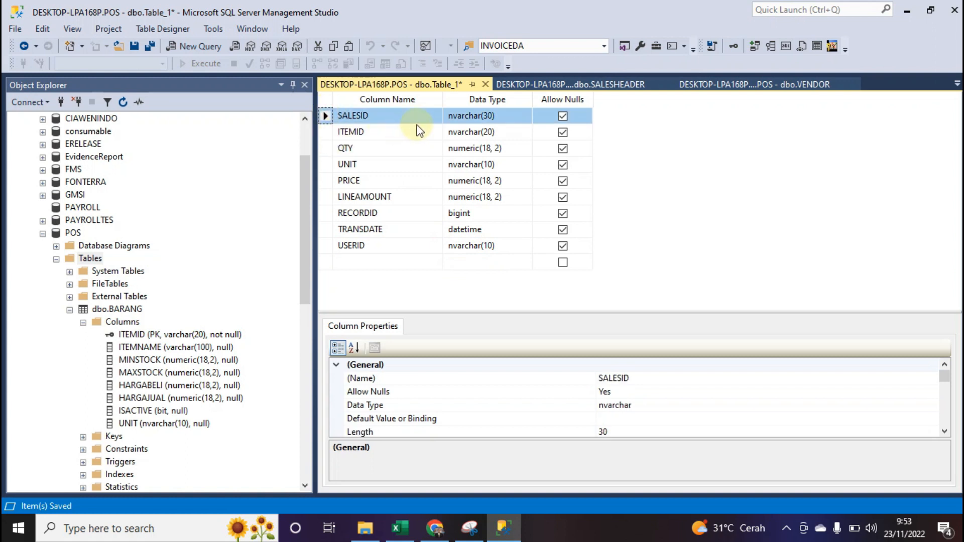
left_click(330, 132, "shift")
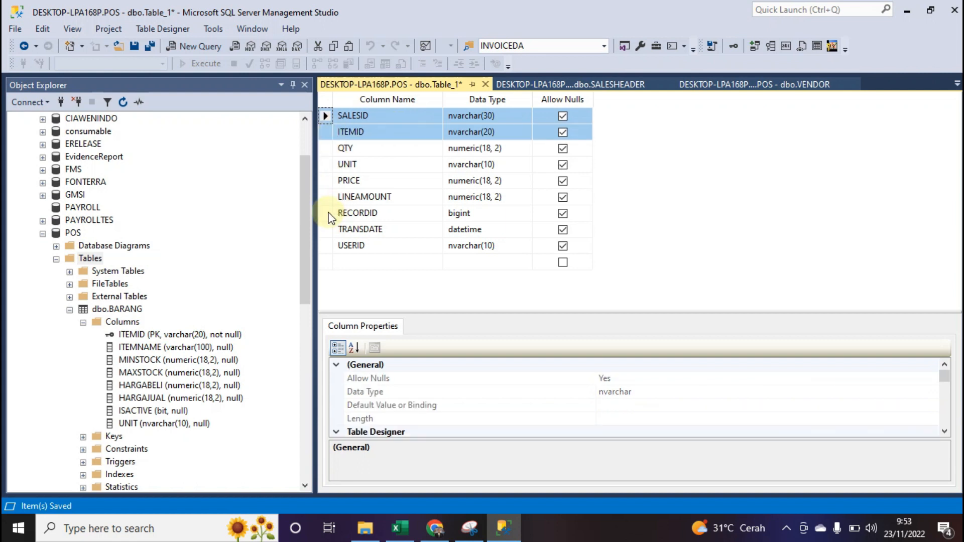
left_click(324, 213, "ctrl")
right_click(332, 129)
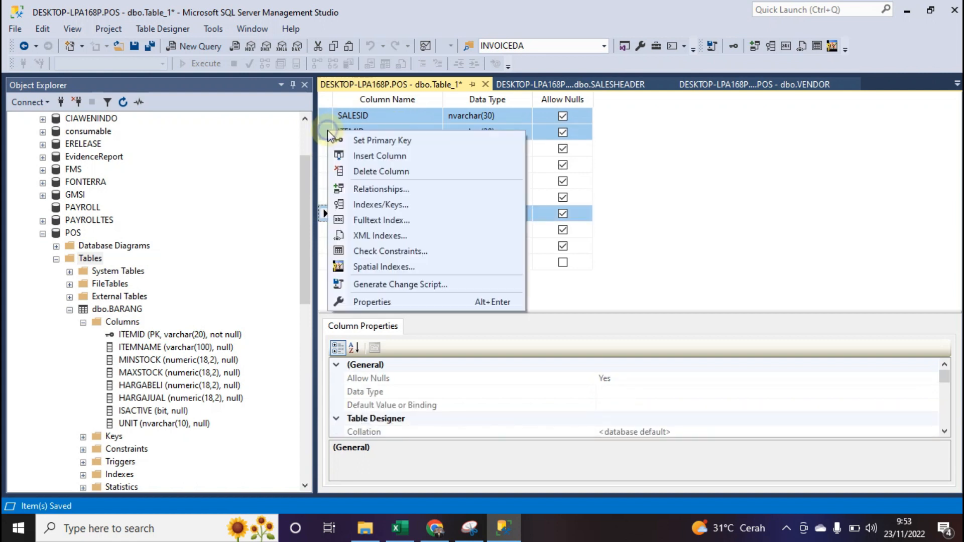
left_click(352, 140)
Save the new table under the name SALESDETAIL.
left_click(145, 46)
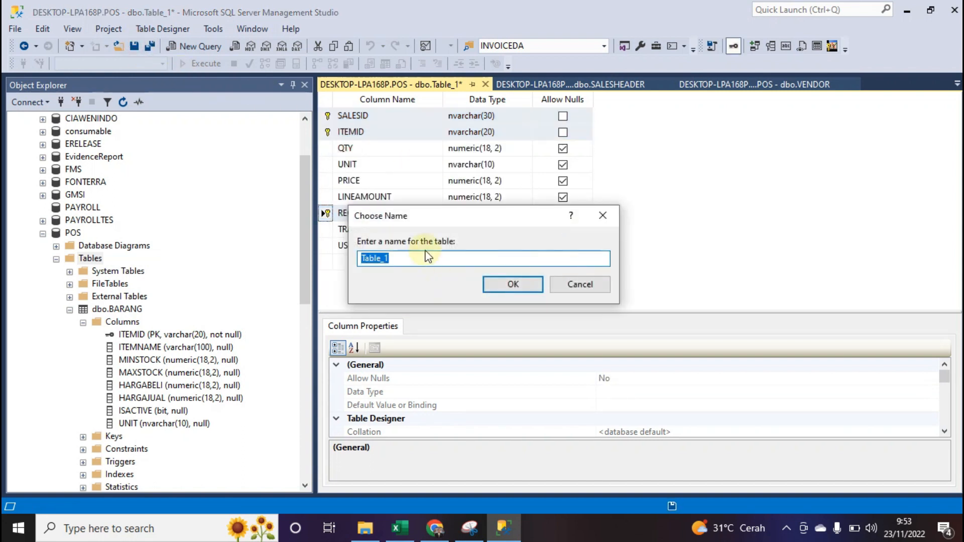
type("SALES")
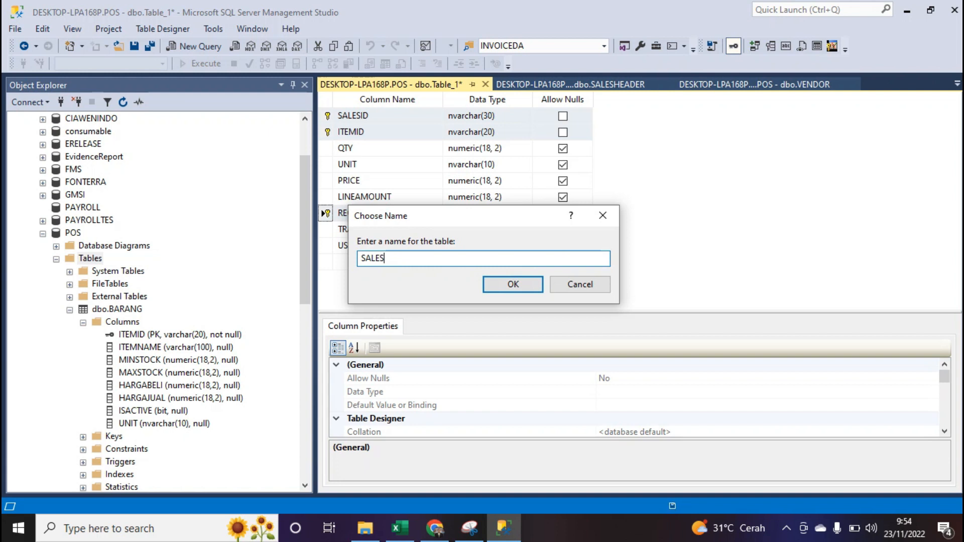
type("DETAIL")
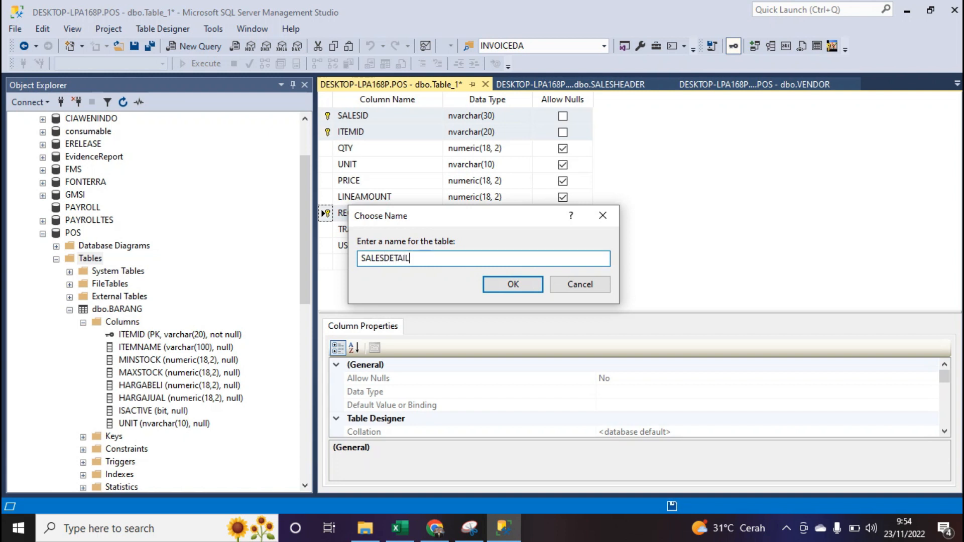
left_click(535, 286)
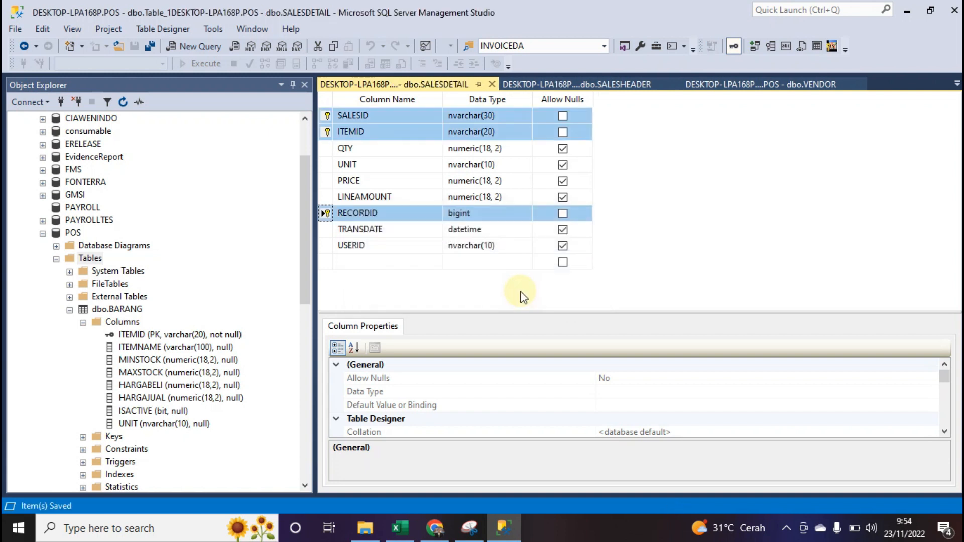
left_click(786, 527)
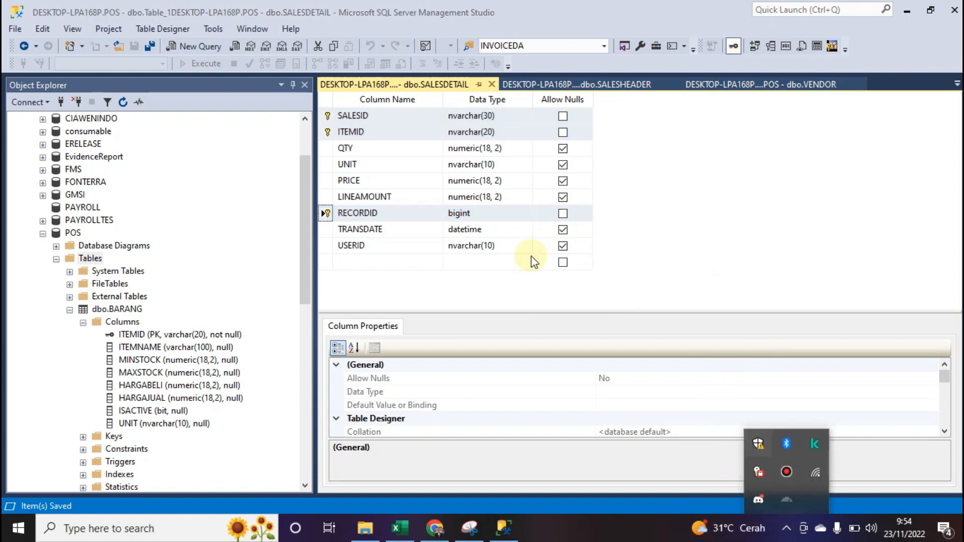
left_click(401, 84)
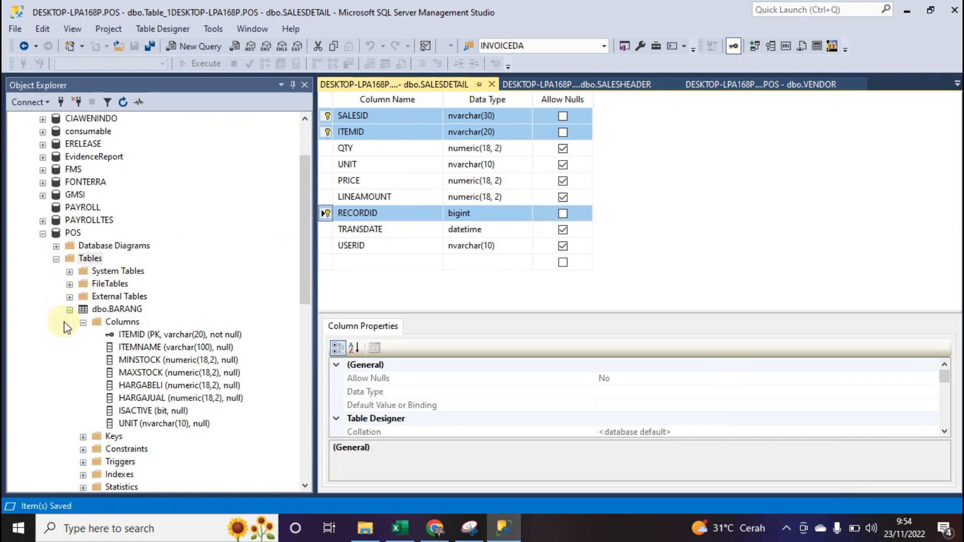
Collapse the BARANG and TERMOFPAYMENT tables in the object tree and start a new table in the POS database.
left_click(69, 309)
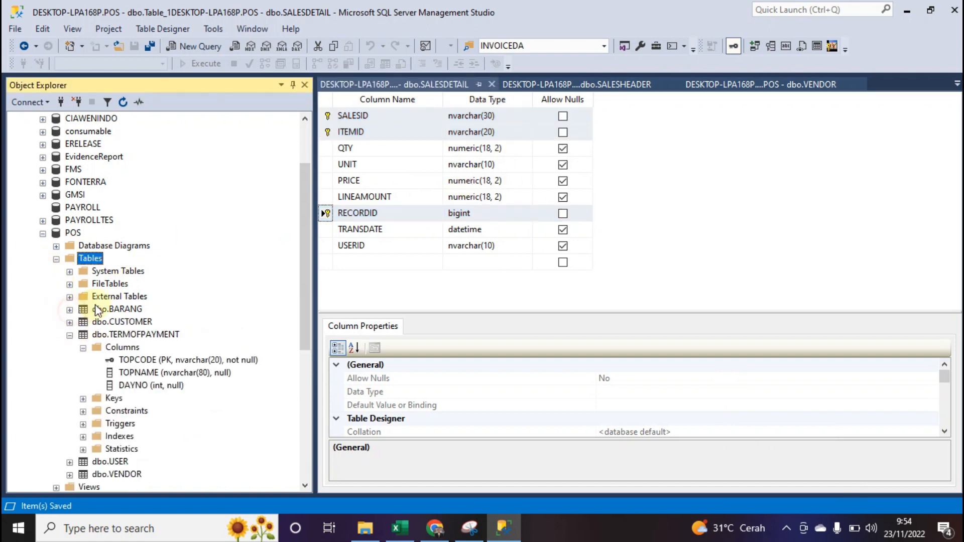
left_click(69, 335)
right_click(91, 258)
mouse_move(151, 267)
left_click(223, 266)
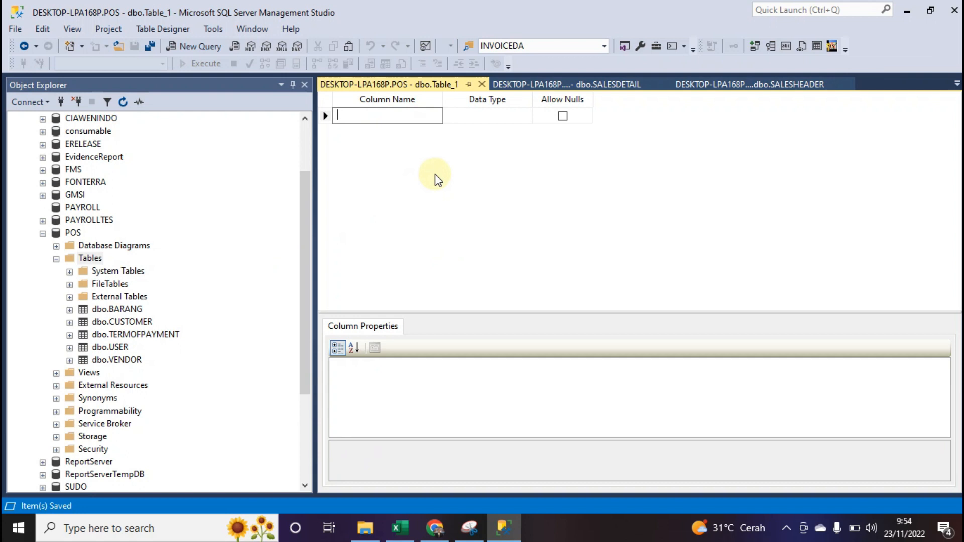
Add a PURCHASEID column with the data type nvarchar(30) as the first column of the new table.
type("PURCHASEID")
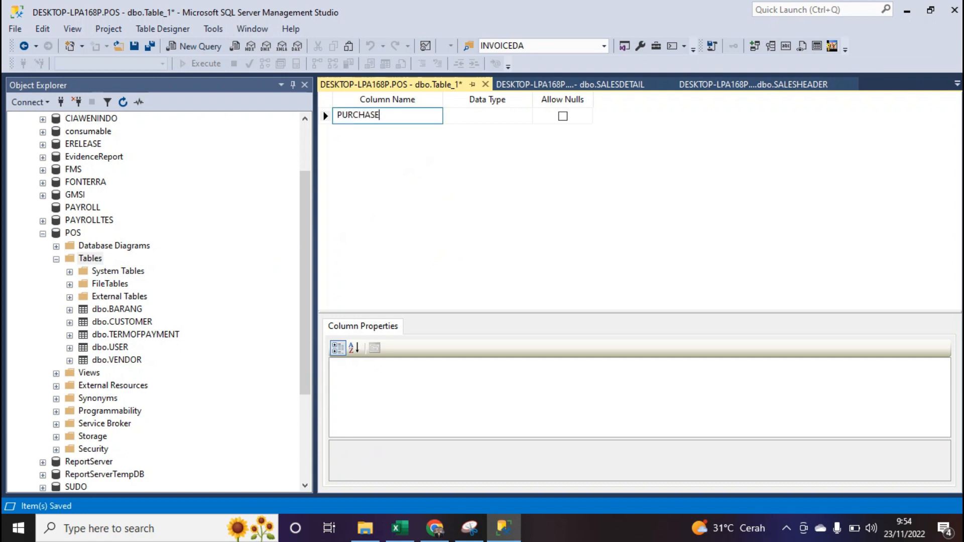
left_click(482, 115)
type("NVARchar(50")
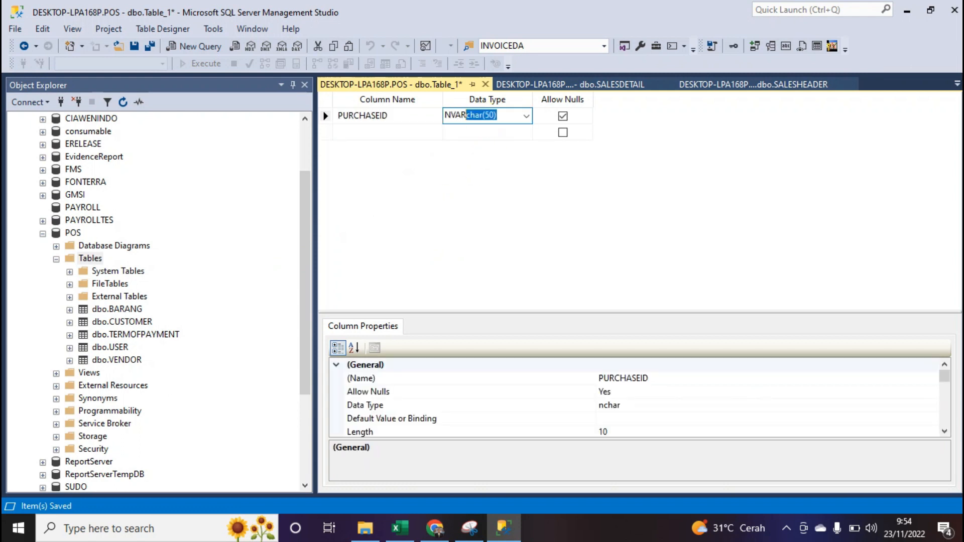
left_click(490, 116)
key("BackSpace")
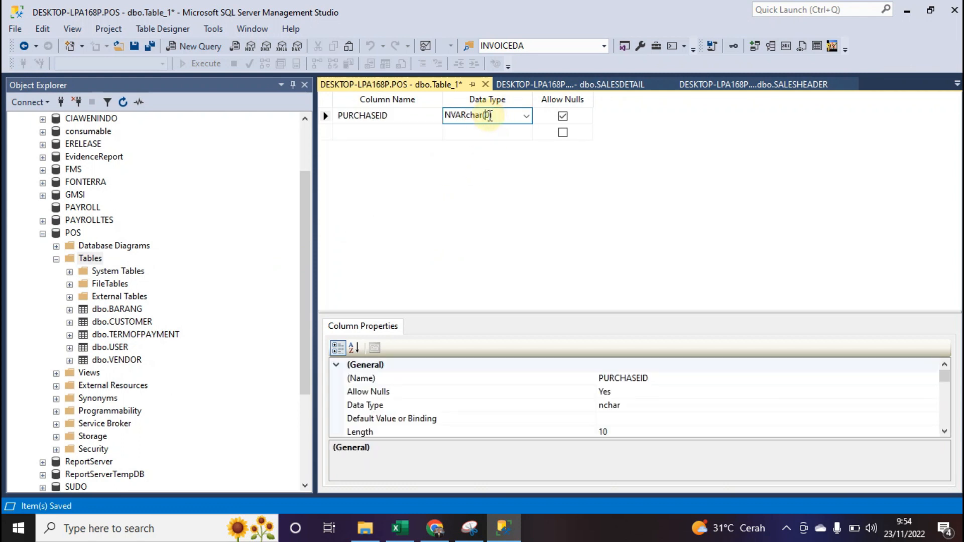
type("3")
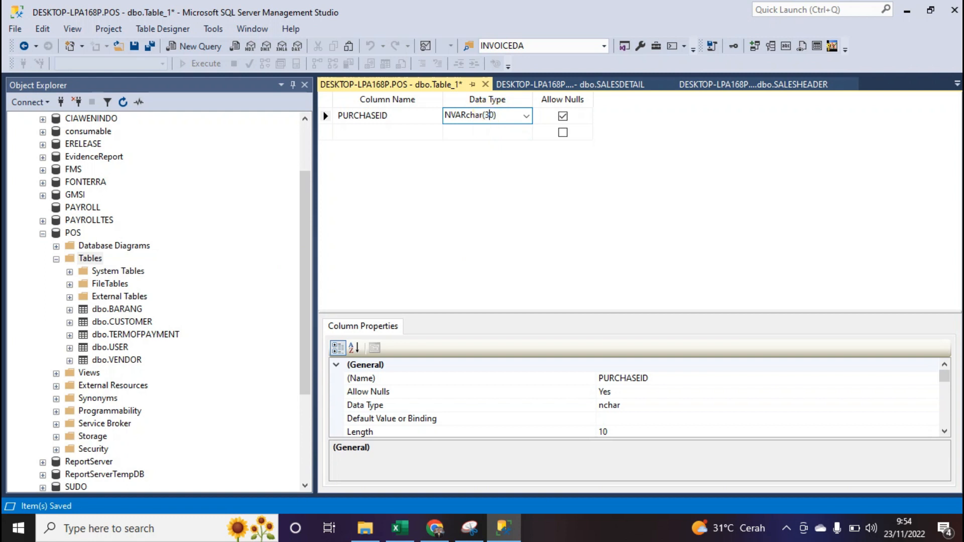
Add a column named VENDACCOUNT below PURCHASEID, expanding the VENDOR table's columns to match its key column's name.
left_click(378, 134)
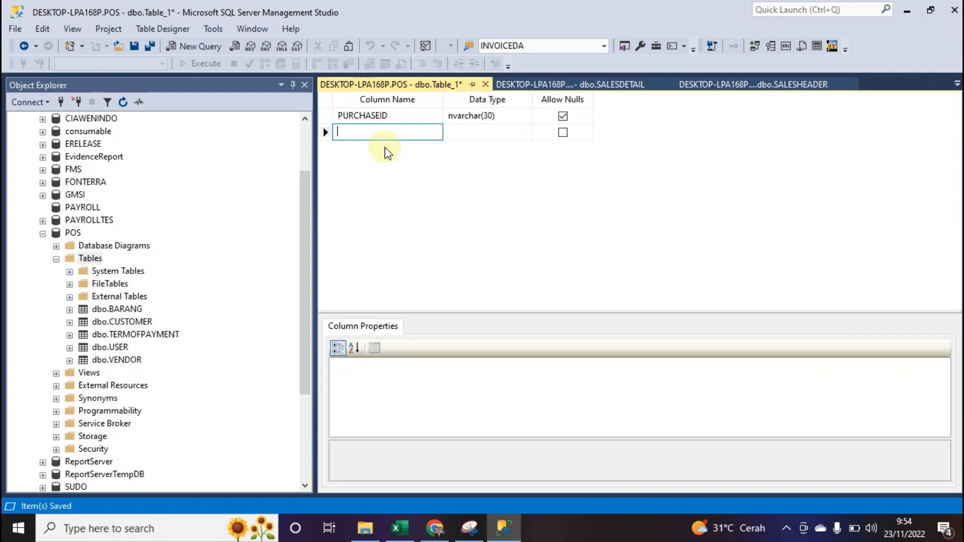
type("VEND")
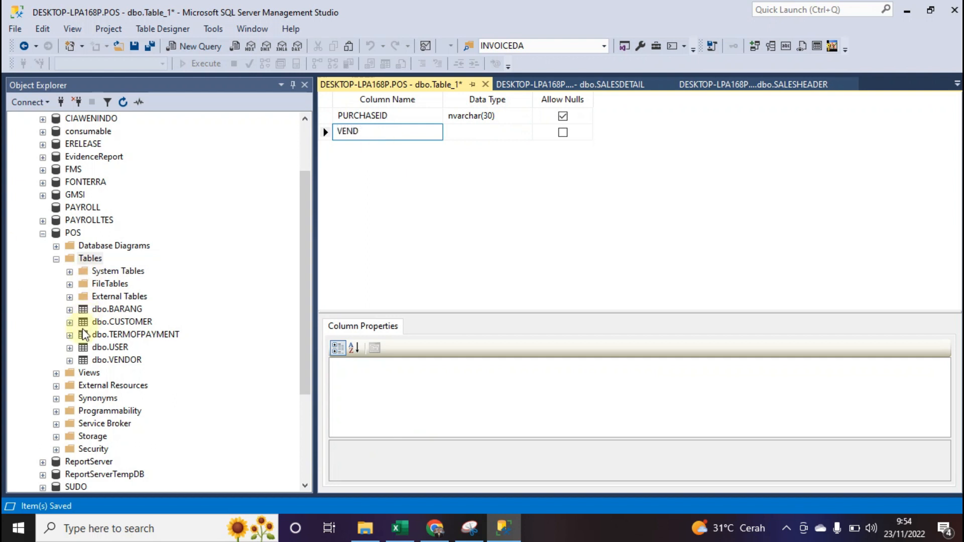
scroll(75, 400, "down", 5)
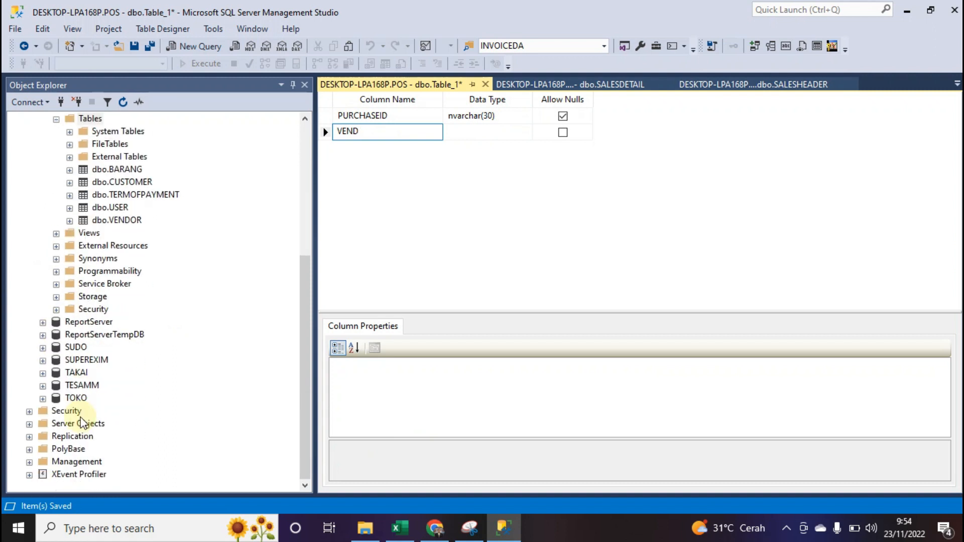
scroll(82, 424, "up", 5)
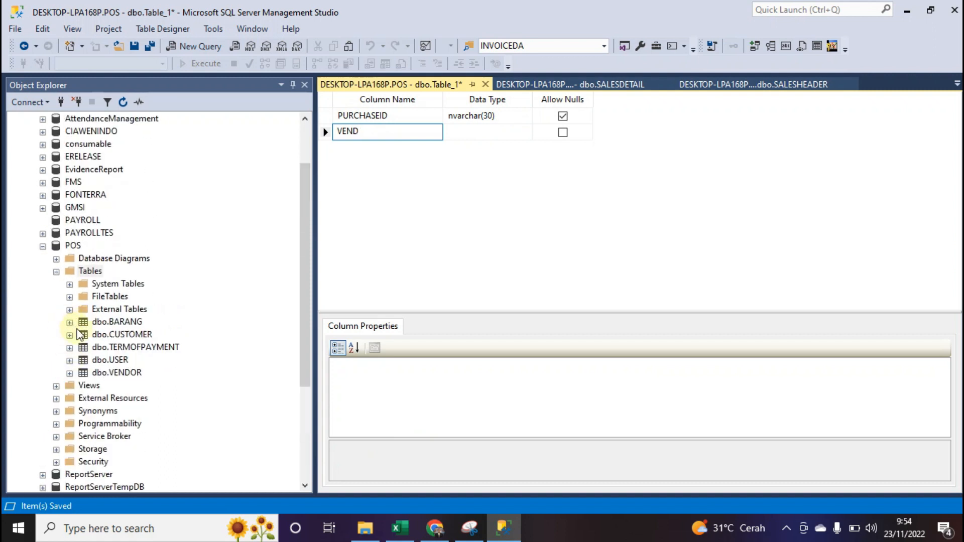
left_click(69, 373)
left_click(83, 386)
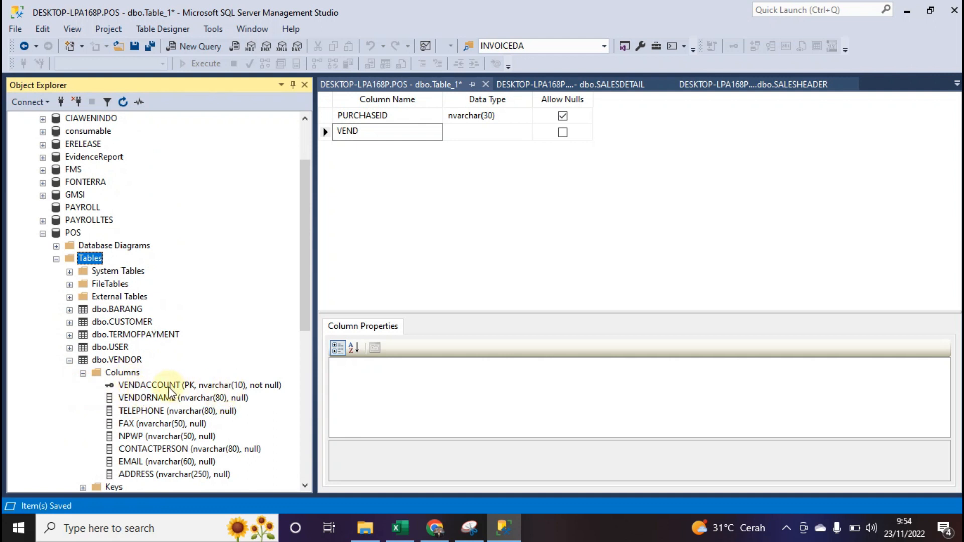
left_click(384, 132)
type("ACCOUNT")
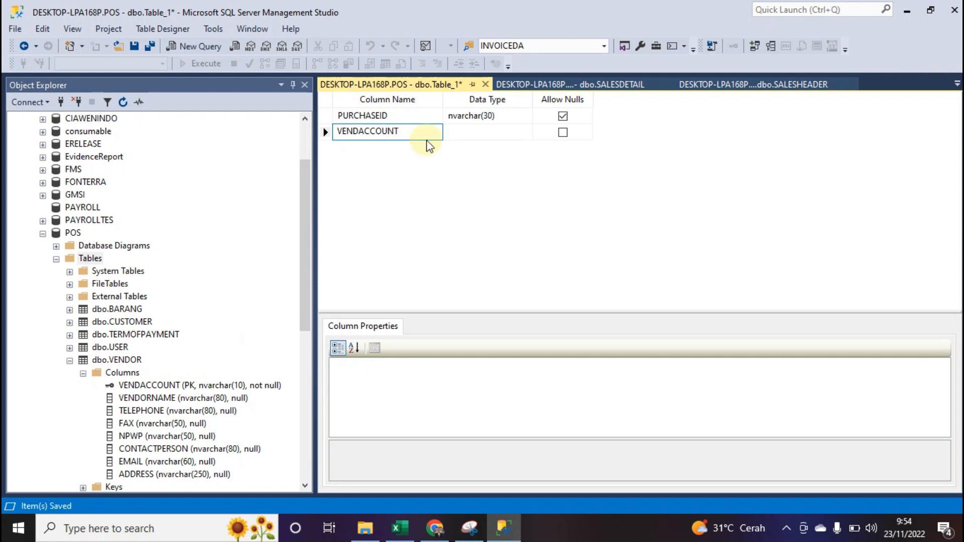
Set the data type of the VENDACCOUNT column to nvarchar(10).
left_click(478, 132)
type("V")
key("BackSpace")
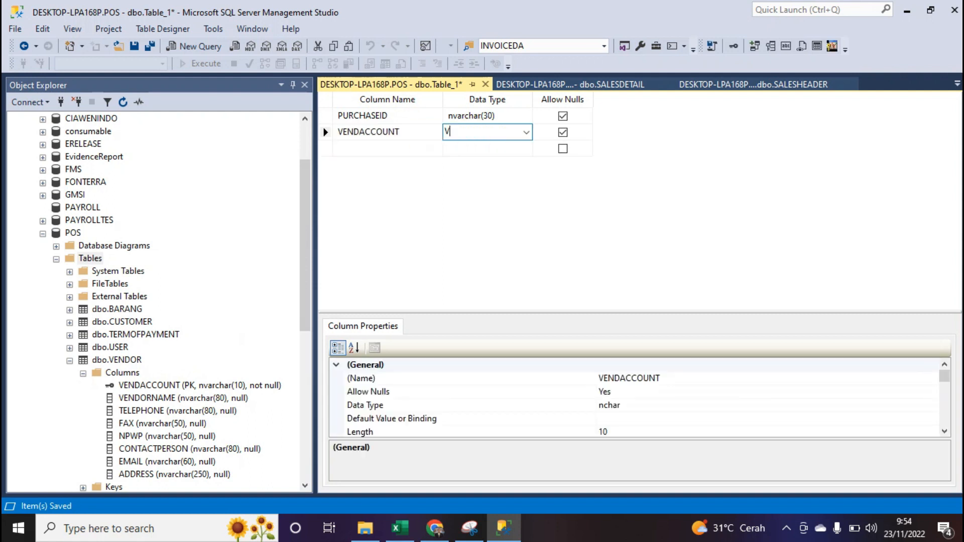
type("NVARchar(50")
left_click(493, 131)
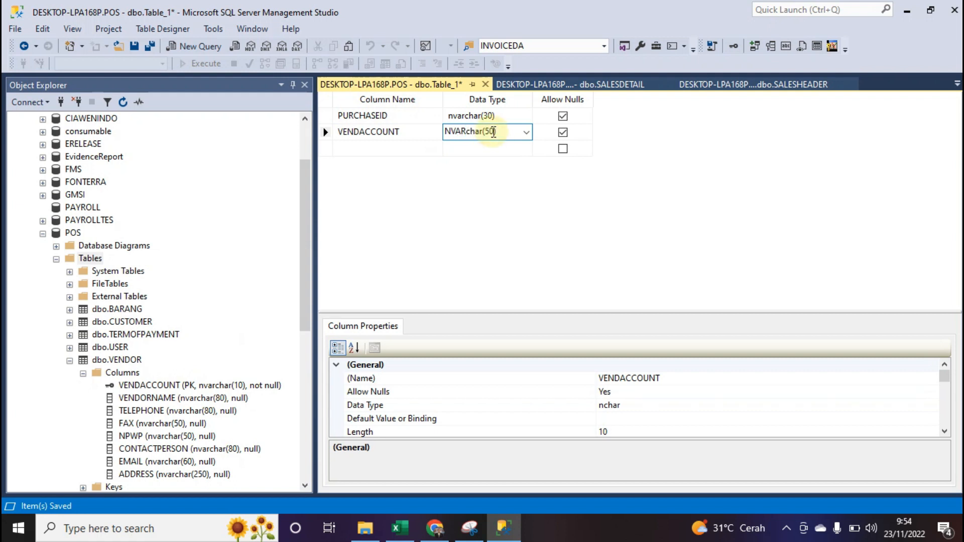
key("BackSpace")
type("1")
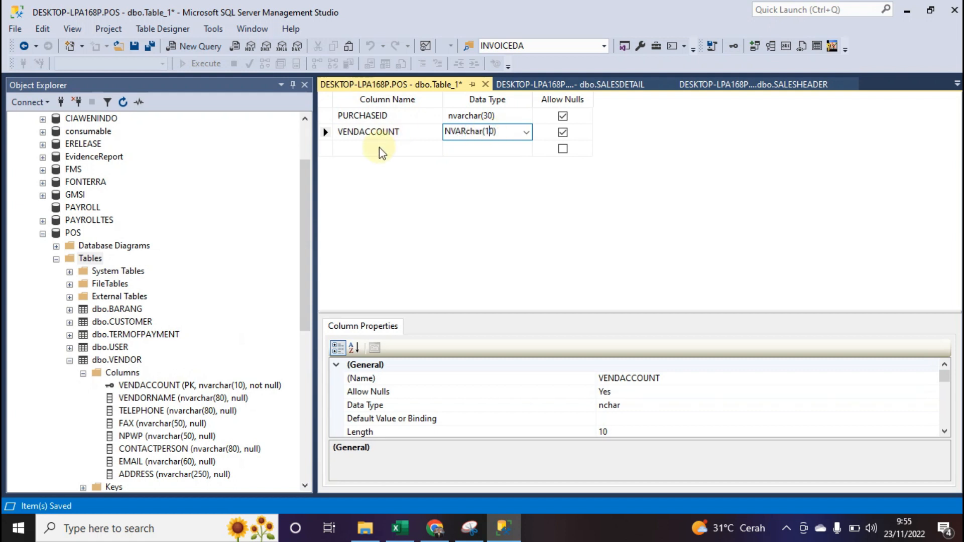
Add a TRANSDATE column with the data type date below VENDACCOUNT.
left_click(380, 147)
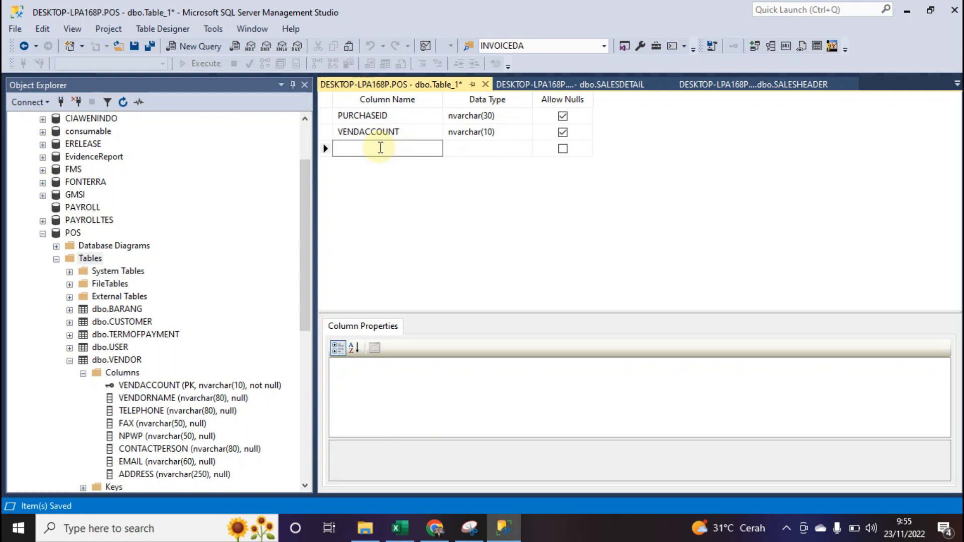
type("TRANSDA")
left_click(462, 149)
type("DATE")
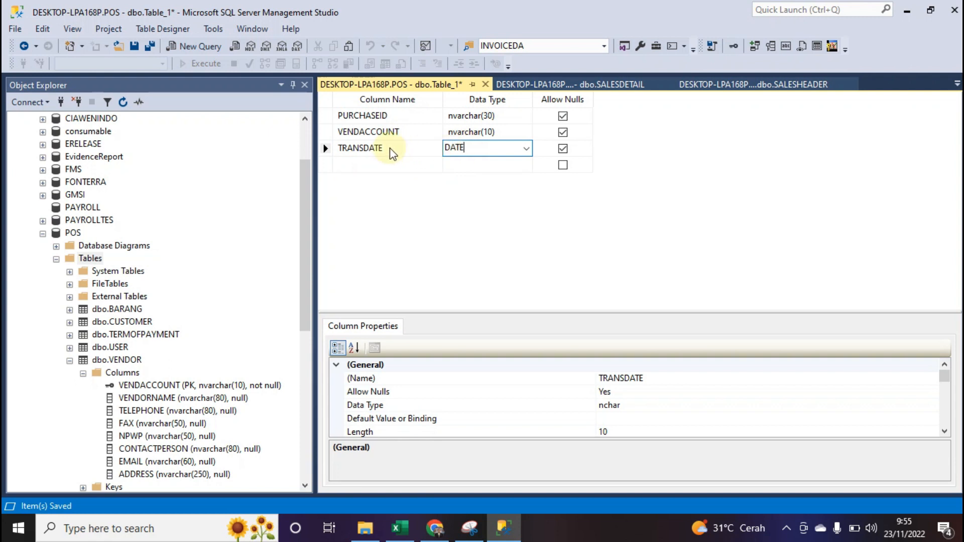
Rename the TRANSDATE column to PURCHASEDATE.
left_click(395, 148)
left_click_drag(393, 149, 337, 147)
type("PURCHASE")
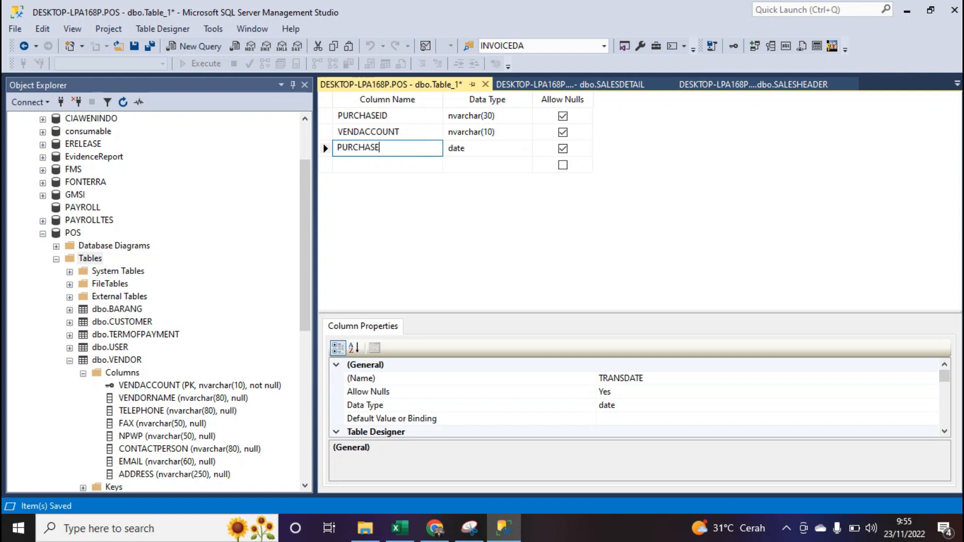
type("DATE")
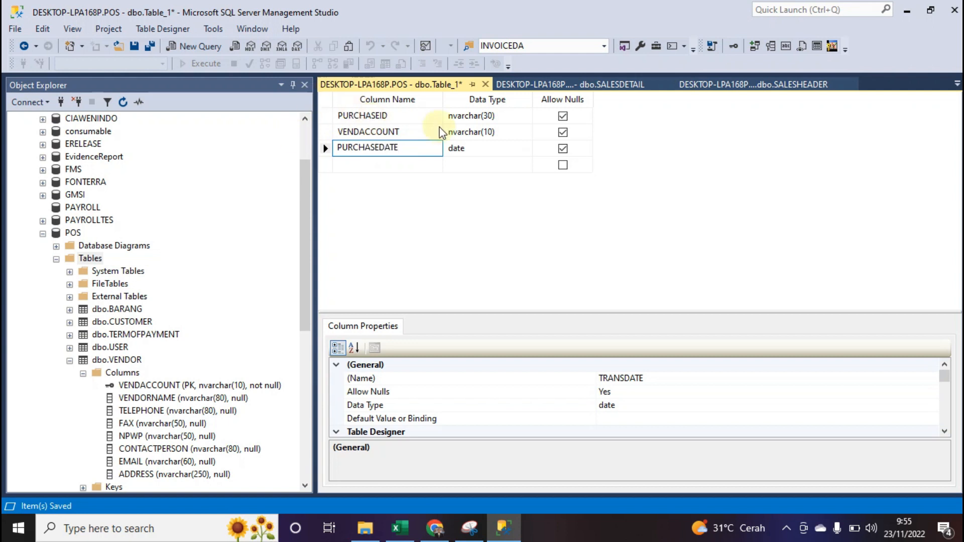
Add an ISPPN column with the data type bit below PURCHASEDATE.
left_click(398, 167)
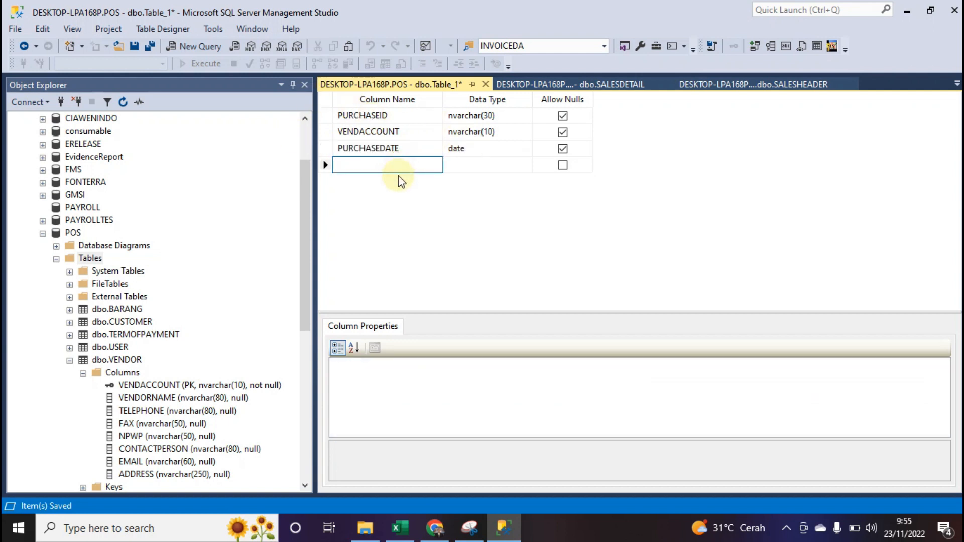
type("ISPPN")
left_click(454, 164)
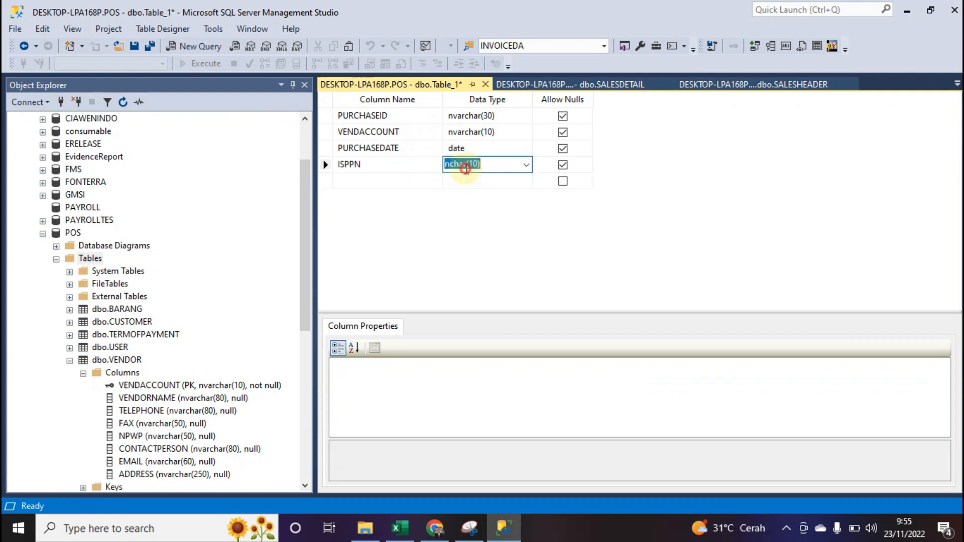
type("bit")
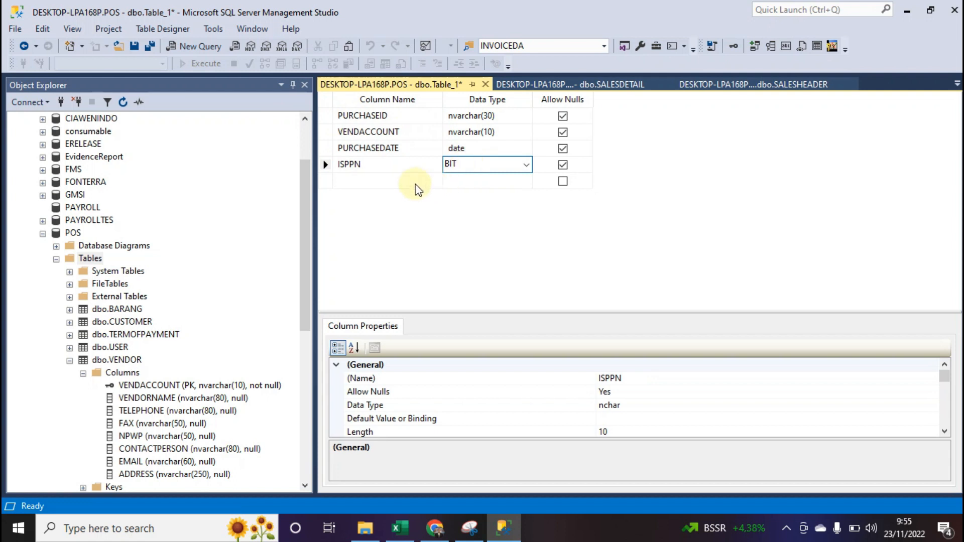
Add a TOTALAMOUNT column with the data type numeric(18, 2) below ISPPN.
left_click(407, 180)
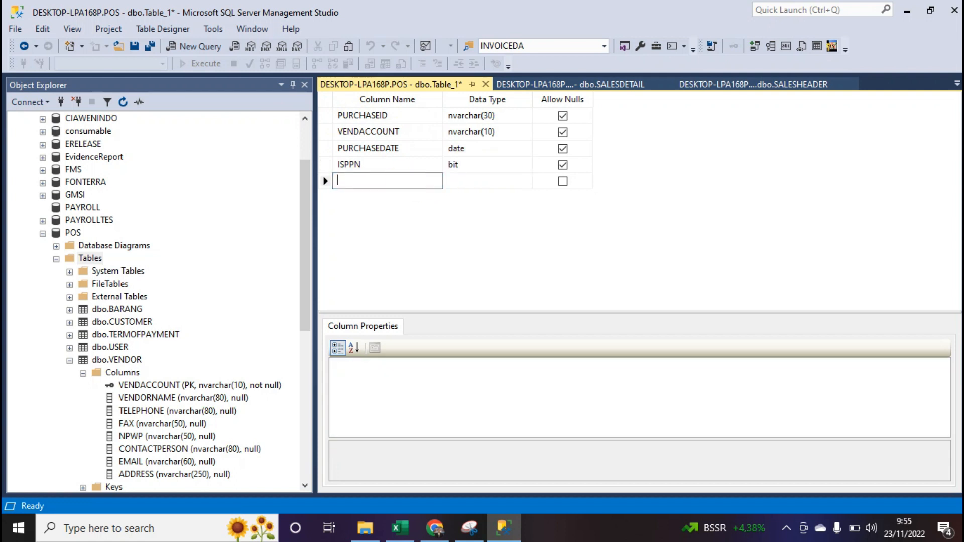
type("TOTALAMOUNT")
left_click(462, 182)
type("NUMeric(18, 0)")
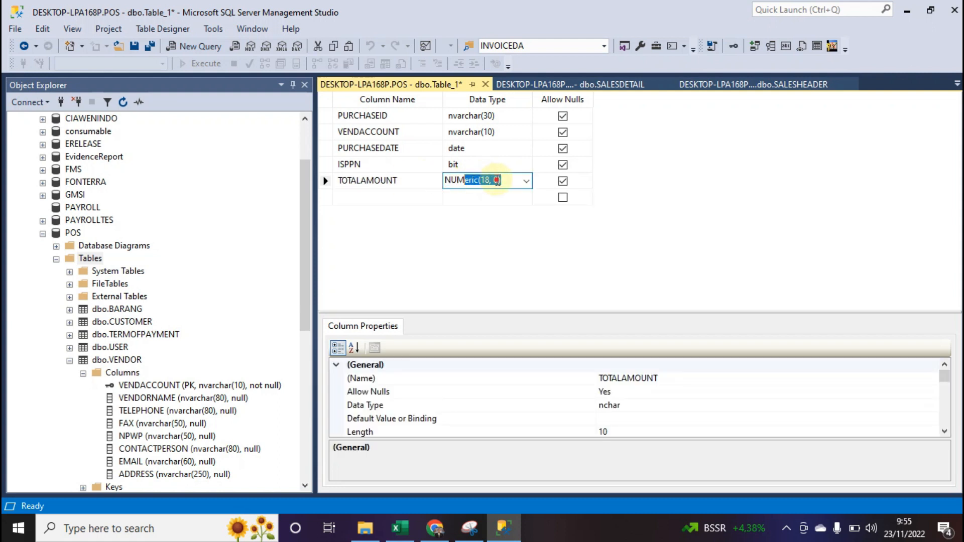
key("BackSpace")
type("2")
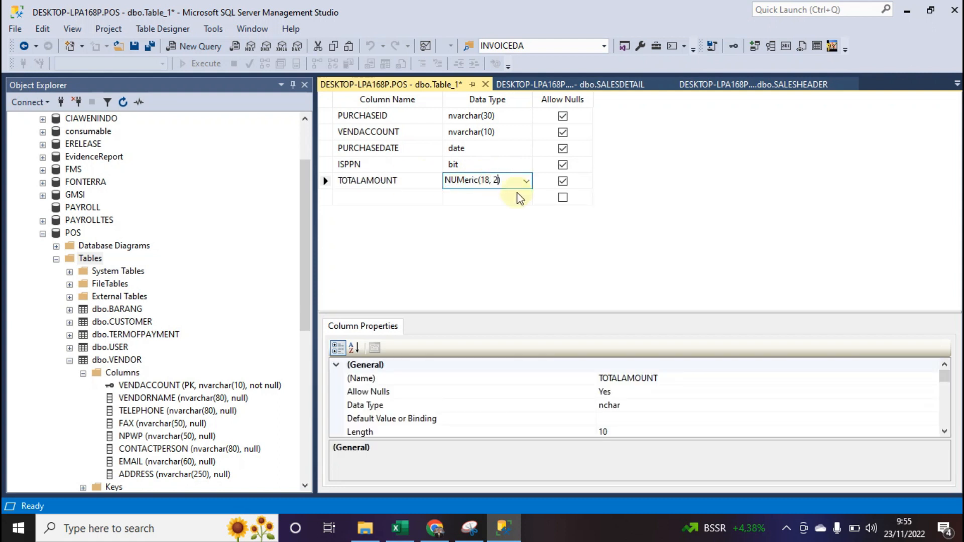
left_click(362, 201)
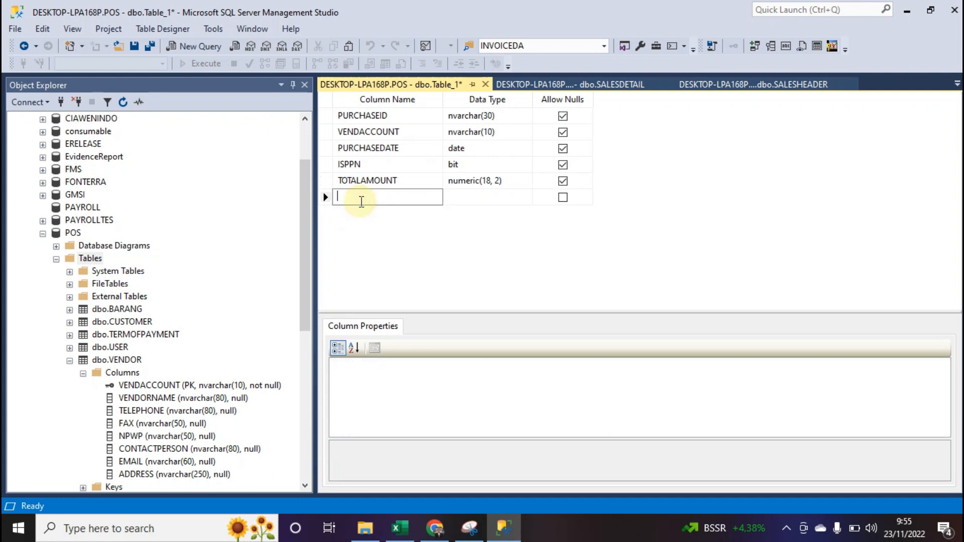
Add a GRANDTOTAL column with the data type numeric(18, 2) below TOTALAMOUNT.
type("GRANDTOTA")
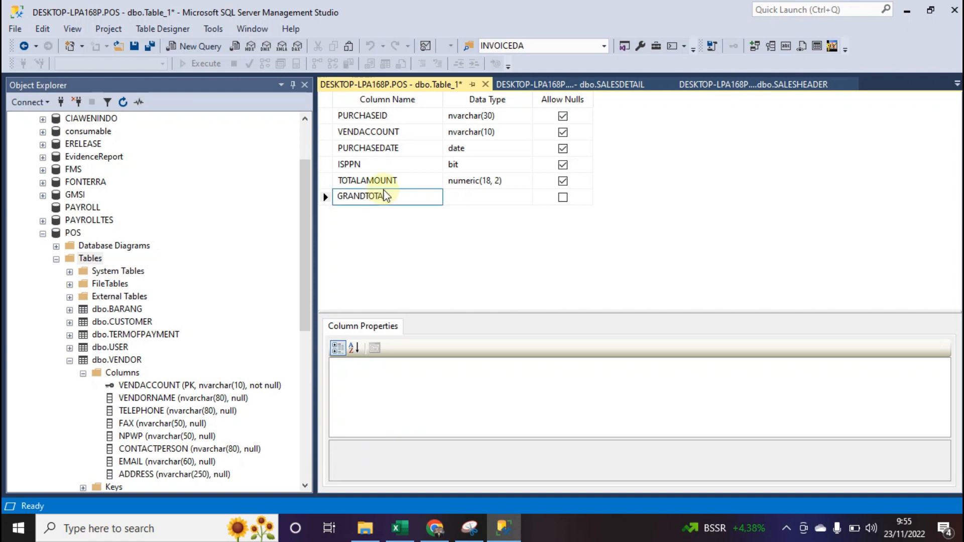
left_click(489, 181)
key("ctrl+c")
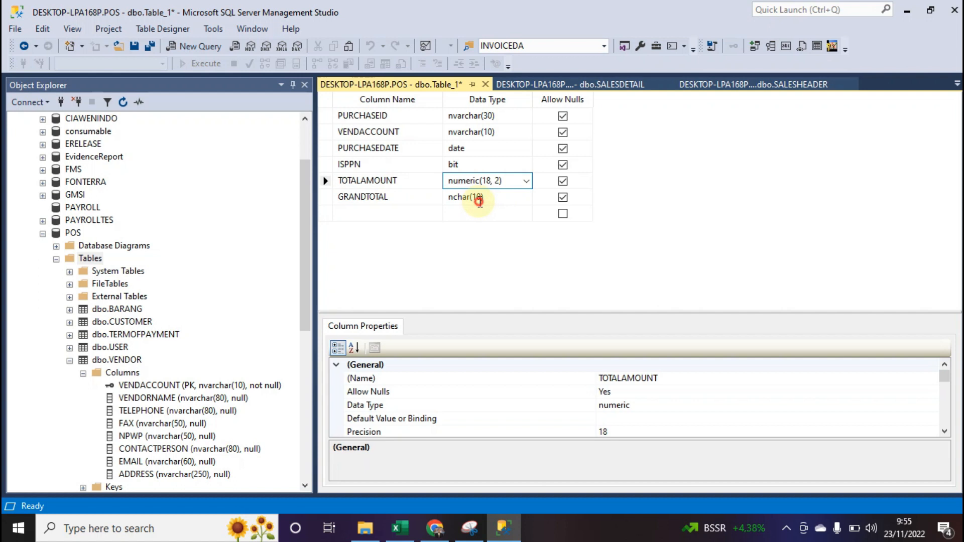
left_click(475, 197)
key("ctrl+v")
Add a USERID column with the data type nvarchar(10) below GRANDTOTAL.
left_click(385, 211)
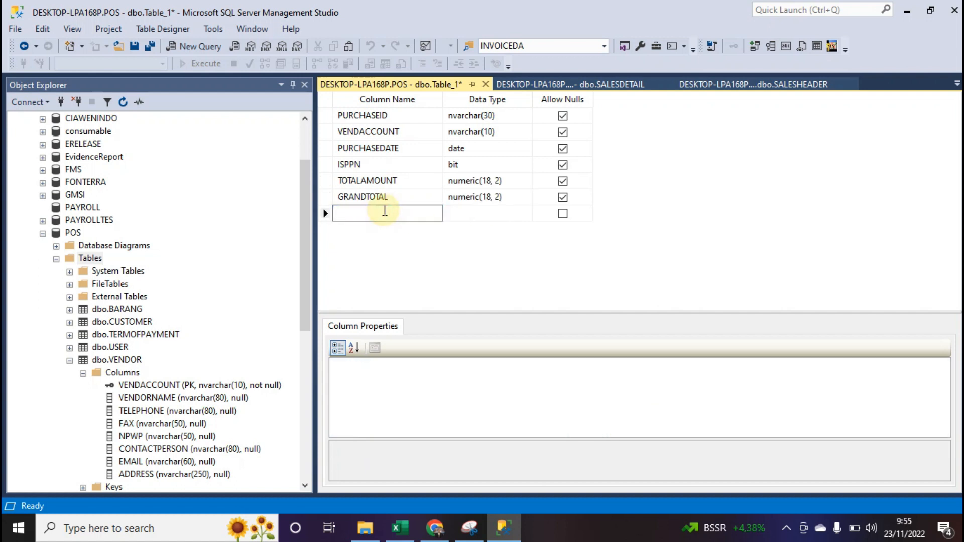
type("USERID")
left_click(474, 214)
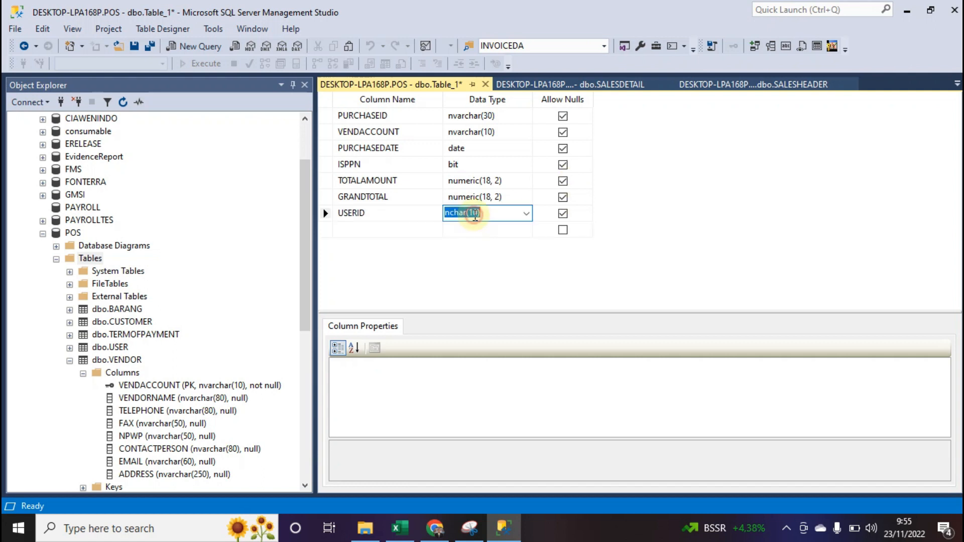
type("NVAR")
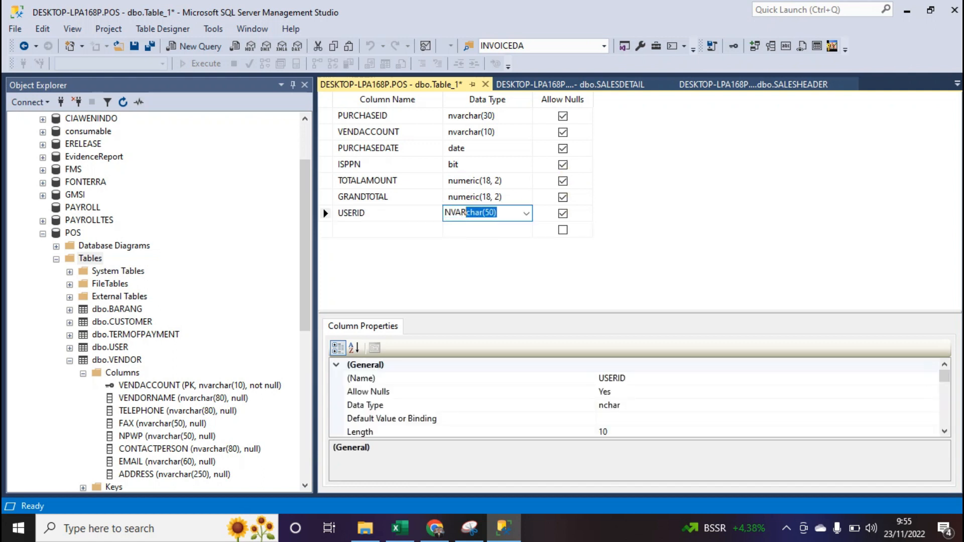
left_click(491, 209)
type("1")
Add a TRANSDATE column with the data type datetime below USERID.
left_click(377, 227)
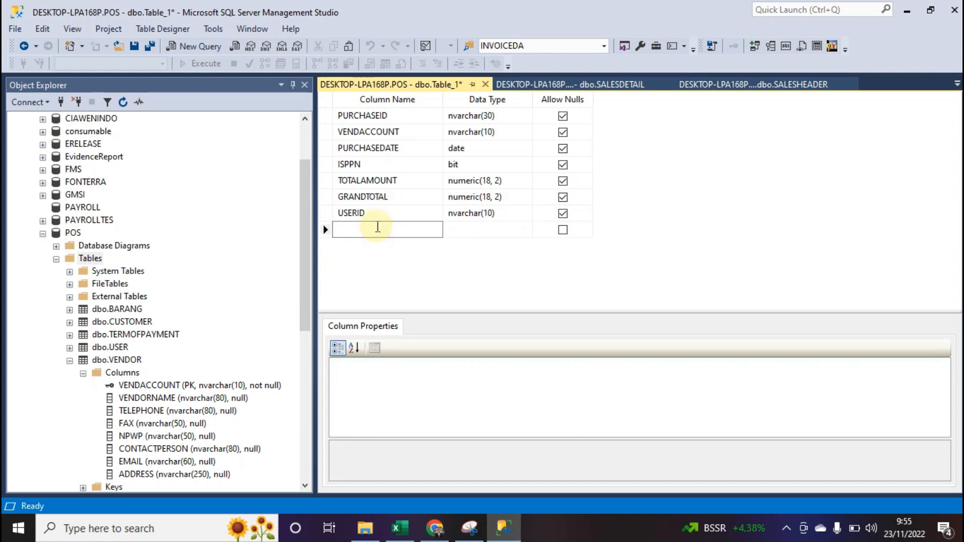
type("PURCHAS")
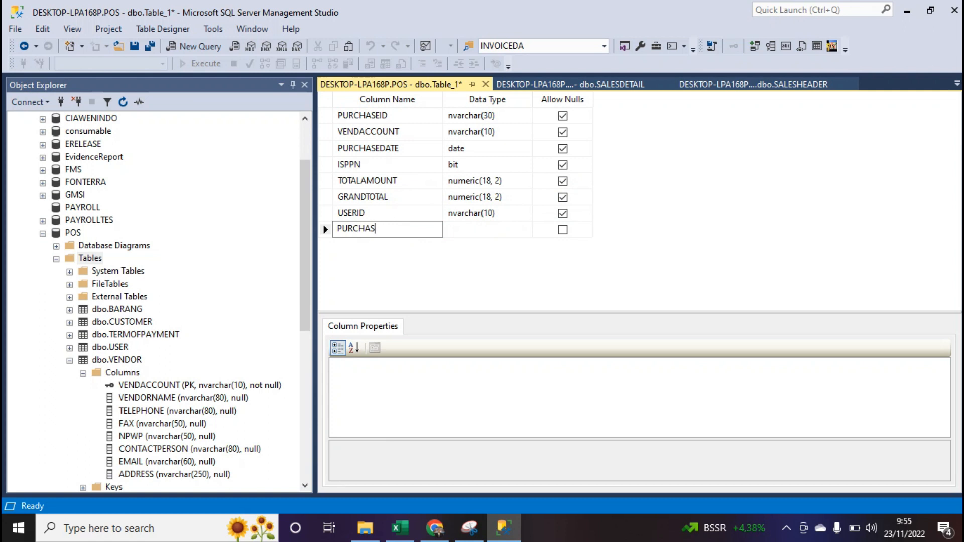
type("TRANSDATE")
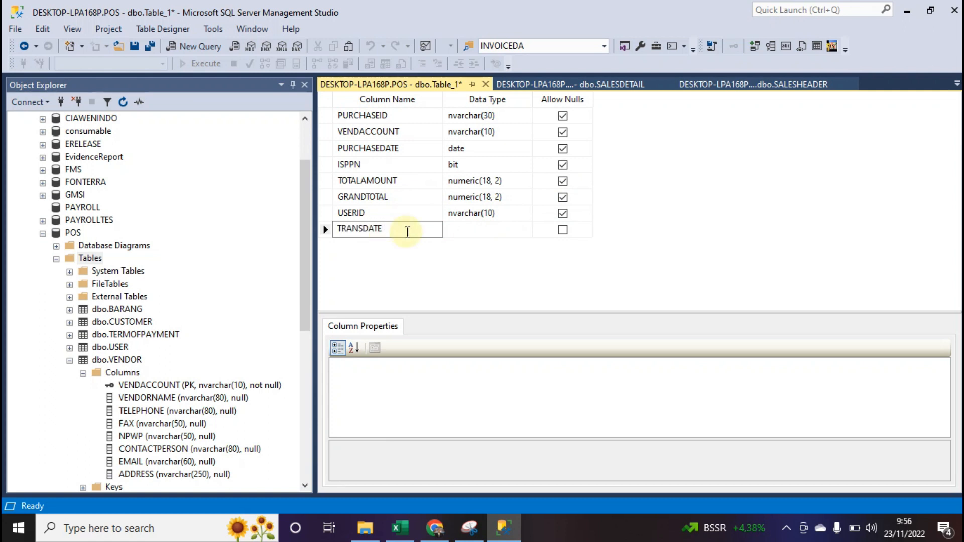
left_click(482, 229)
type("DATETI")
key("Return")
left_click(362, 181)
Set PURCHASEID and VENDACCOUNT together as the table's primary key.
left_click(324, 116)
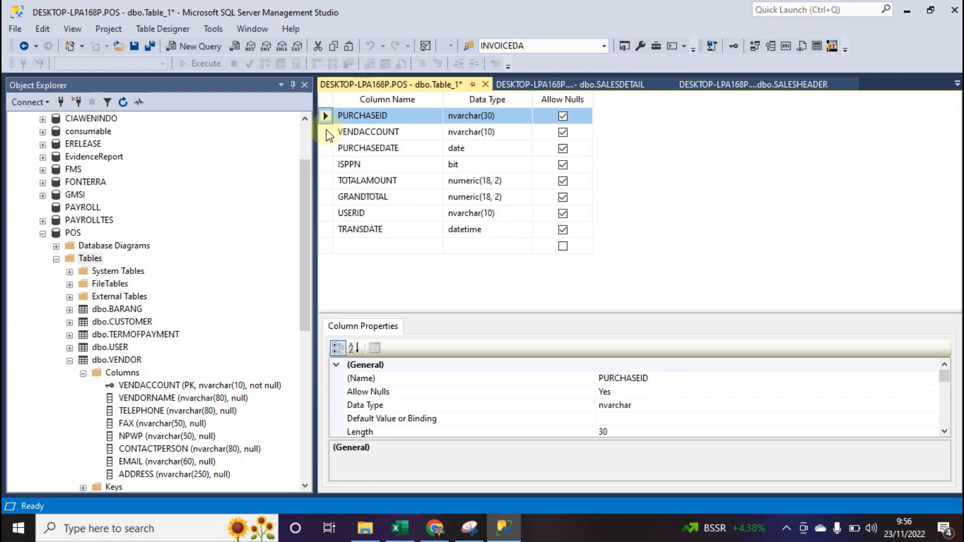
left_click(324, 131, "shift")
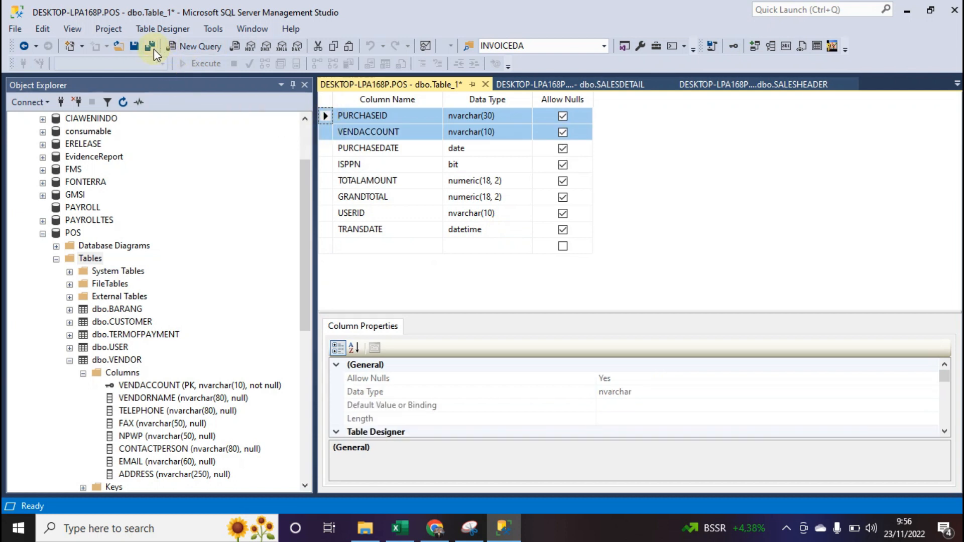
right_click(325, 116)
left_click(341, 126)
Save the new table under the name PURCHASEHEADER.
left_click(134, 47)
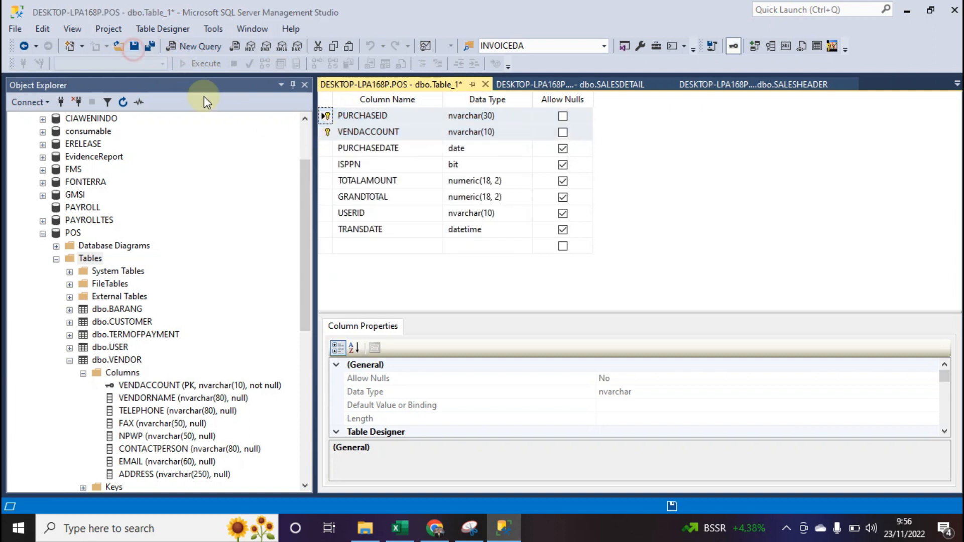
type("P")
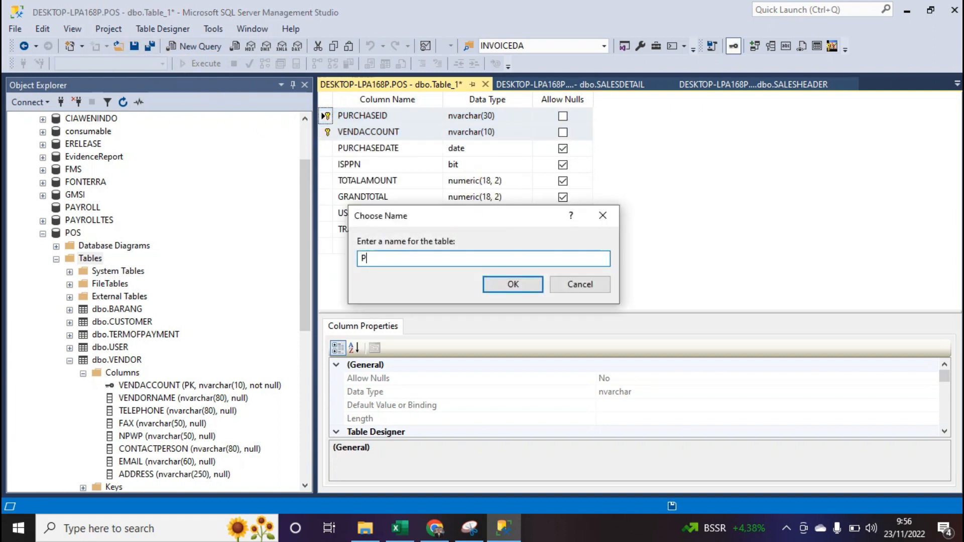
type("URCHASE")
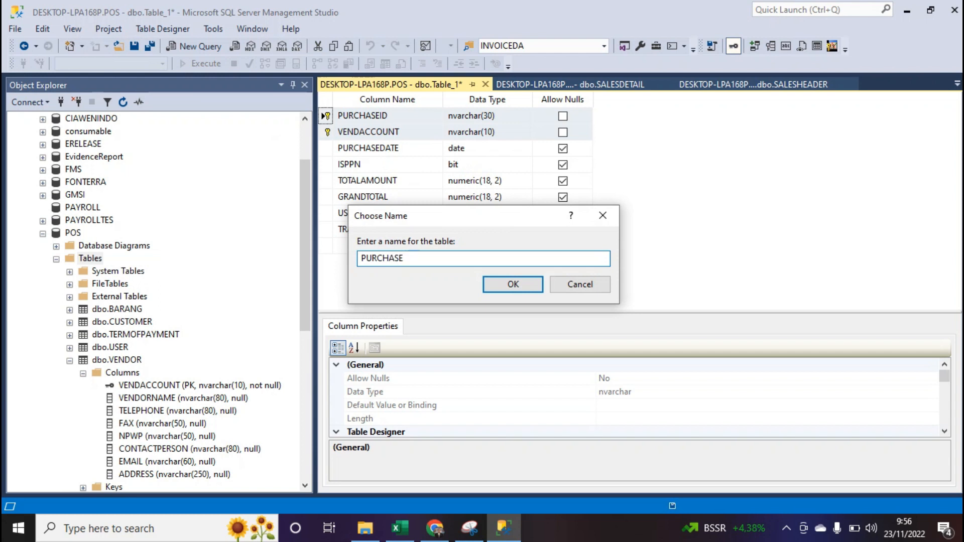
type("HEADER")
left_click(514, 284)
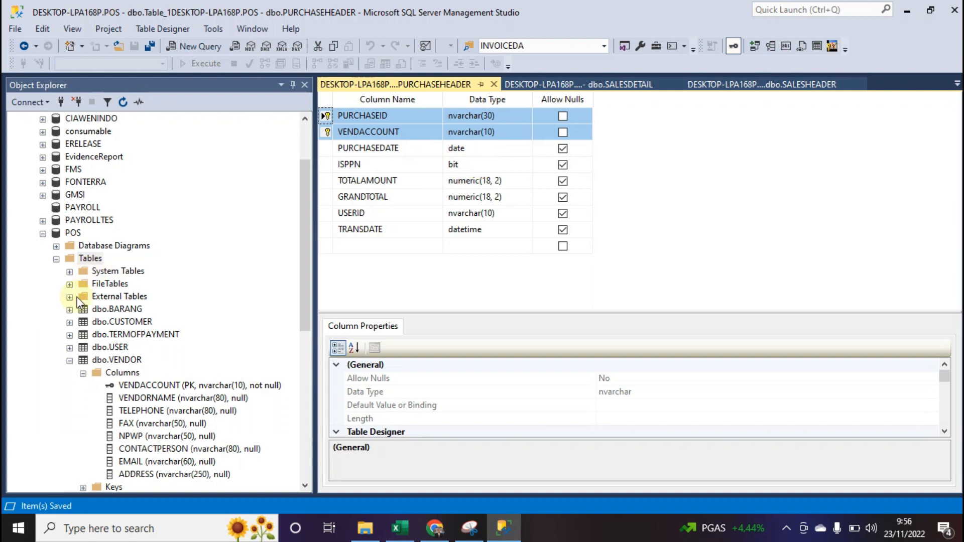
Collapse the VENDOR table's tree entry and start a new table in the POS database.
left_click(70, 361)
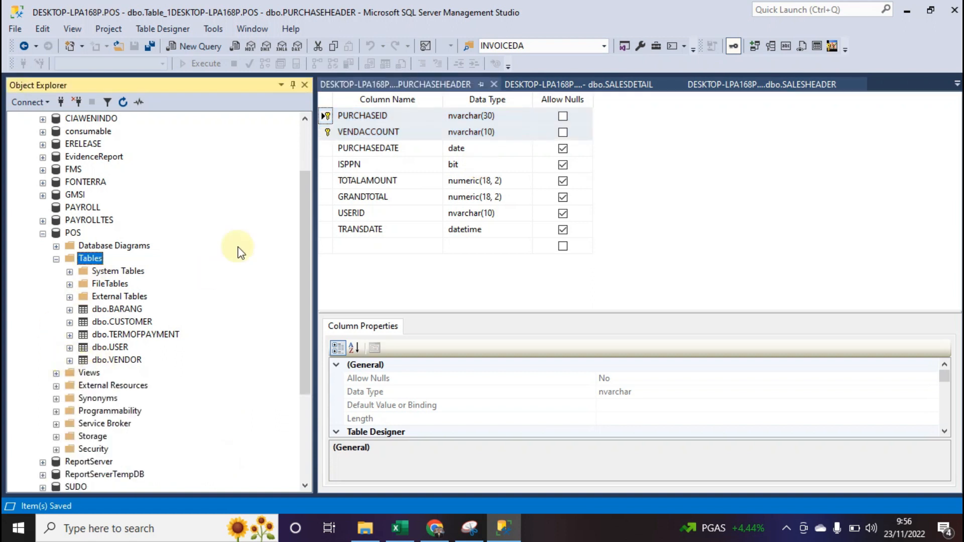
right_click(88, 257)
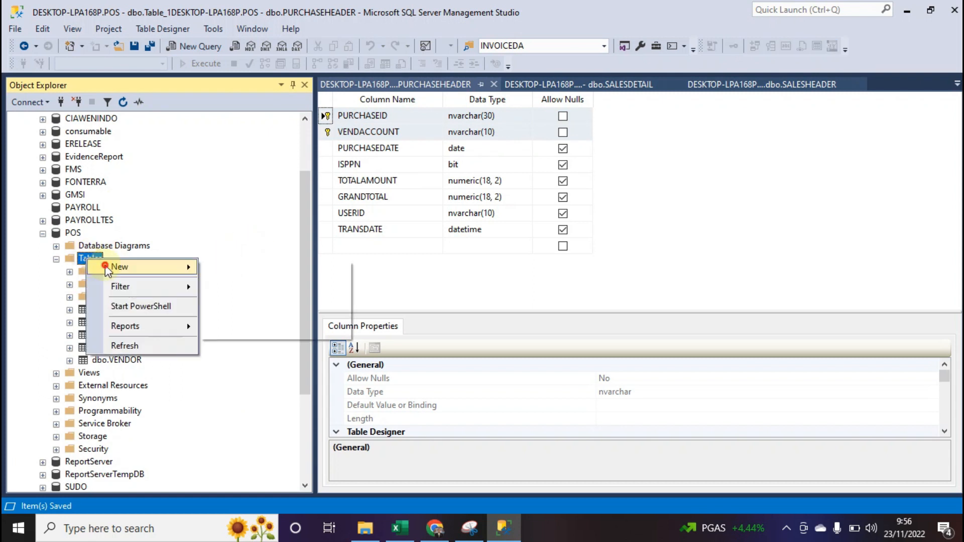
mouse_move(107, 270)
left_click(239, 267)
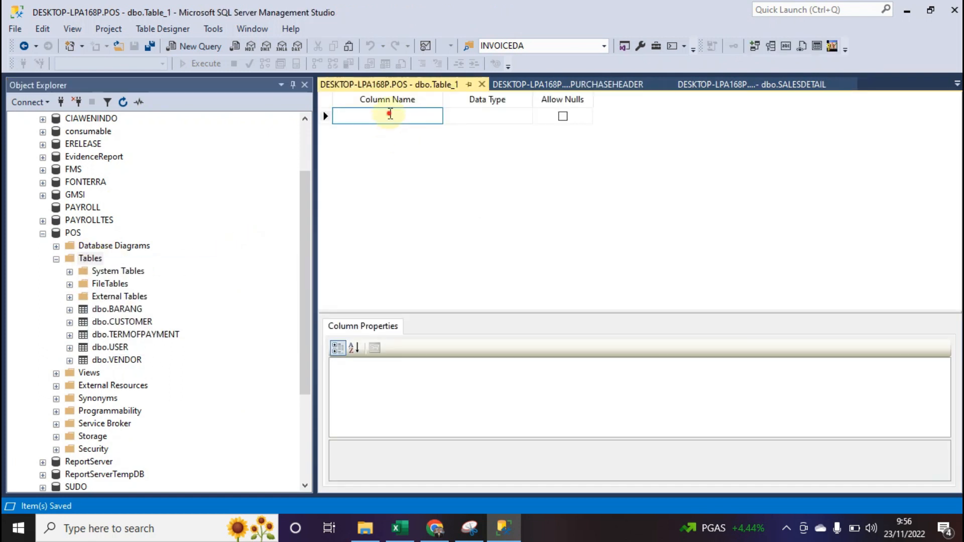
Add a PURCHASEID column with the data type nvarchar(30) to the new table, copying its name and type from PURCHASEHEADER.
left_click(526, 84)
left_click(407, 115)
key("ctrl+c")
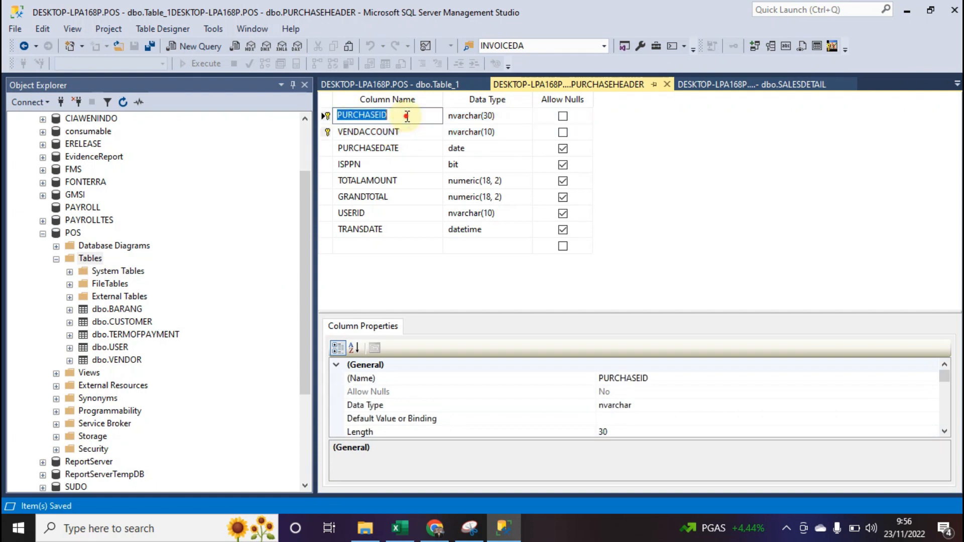
left_click(357, 84)
key("ctrl+v")
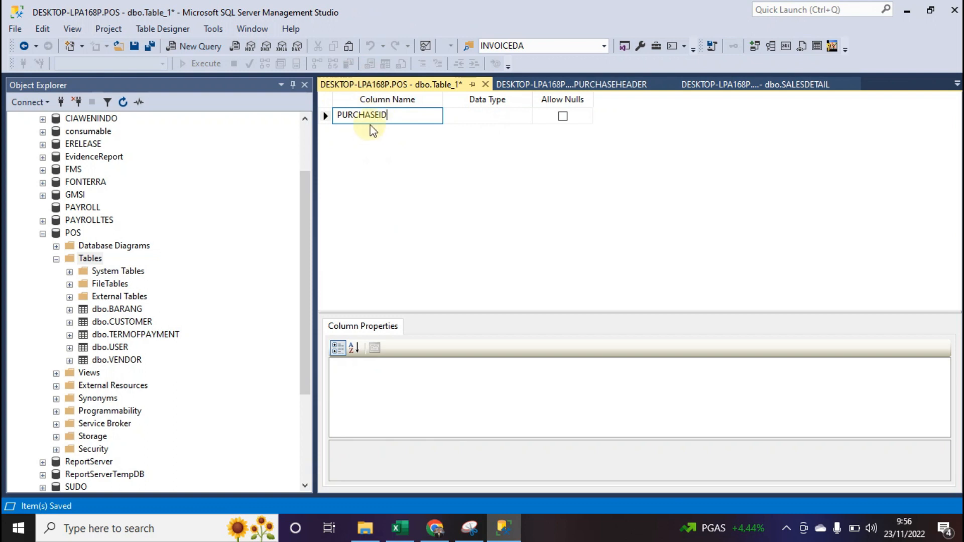
left_click(518, 89)
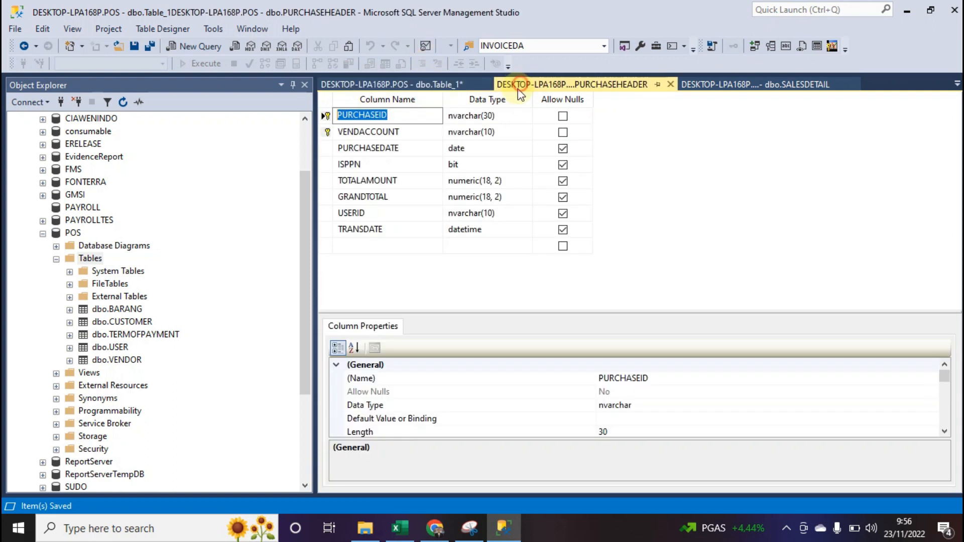
left_click(502, 115)
key("ctrl+c")
left_click(401, 84)
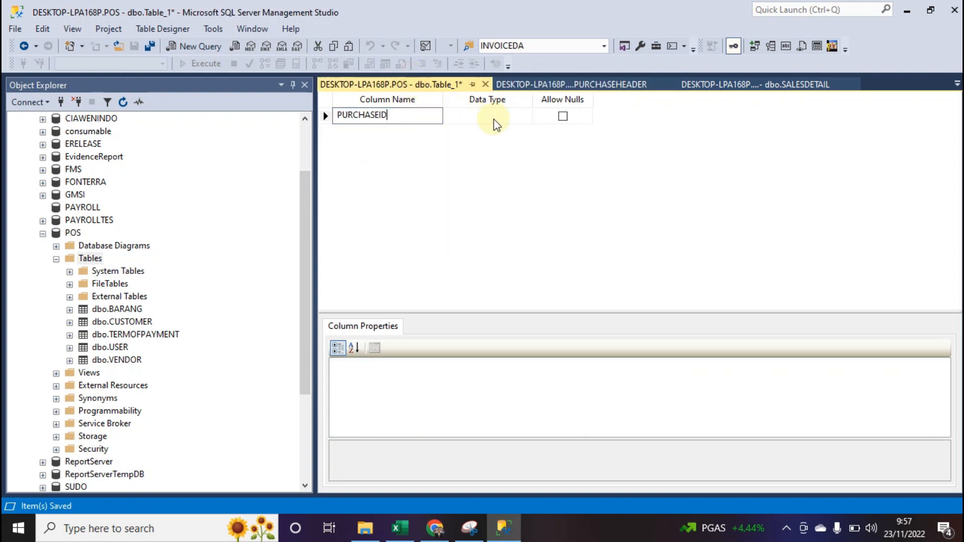
left_click(493, 119)
key("ctrl+v")
Add an ITEMID column with the data type nvarchar(20) below PURCHASEID, checking the item ID's length in the BARANG table.
left_click(412, 130)
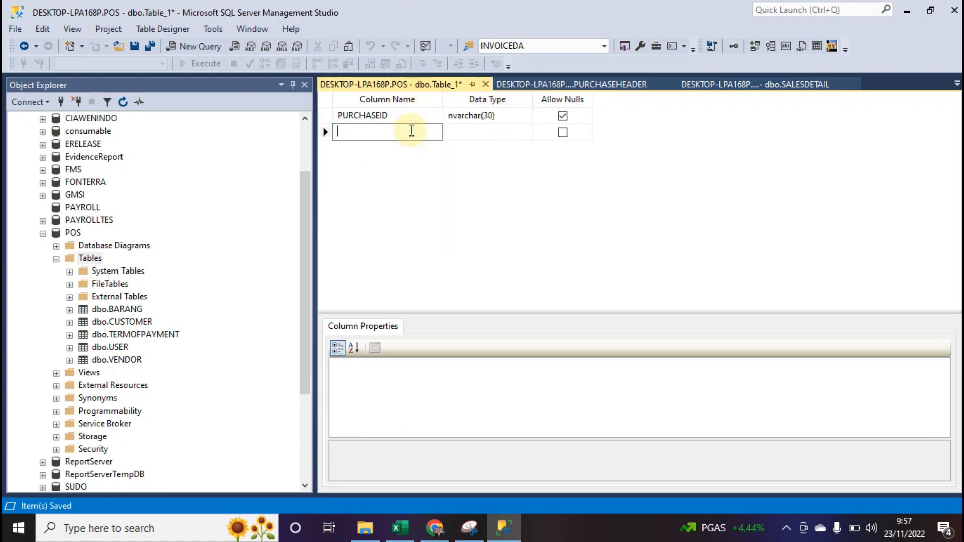
type("IT")
left_click(495, 132)
type("NVARchar(50")
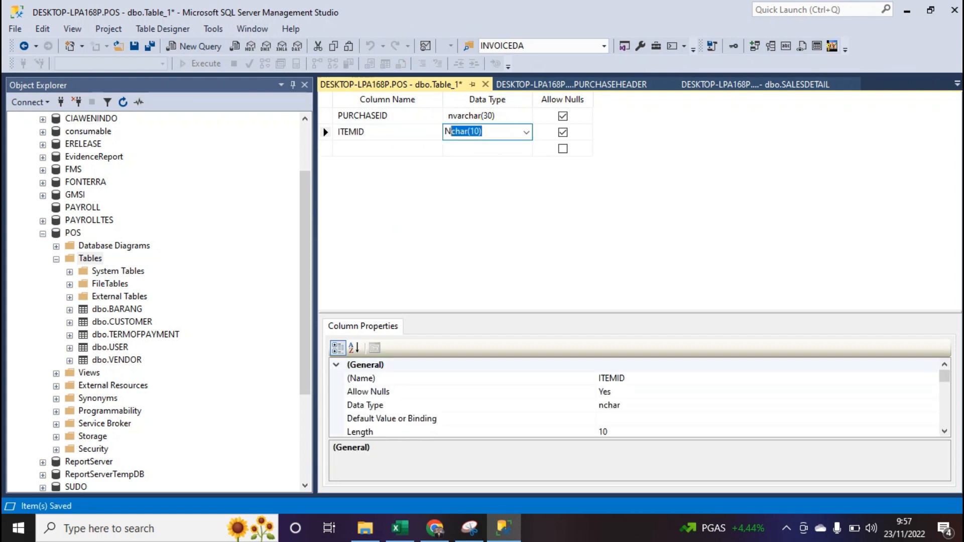
left_click(69, 309)
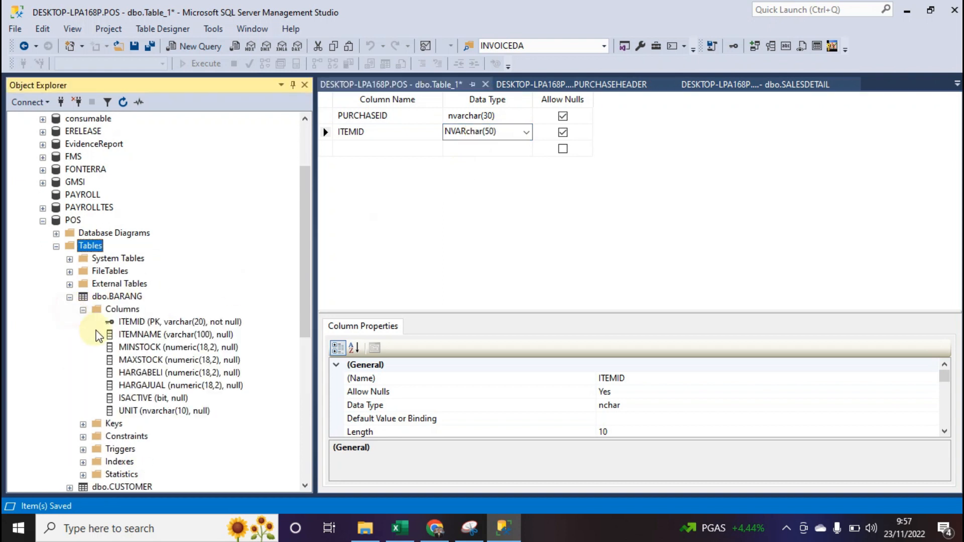
left_click(492, 132)
key("BackSpace")
type("2")
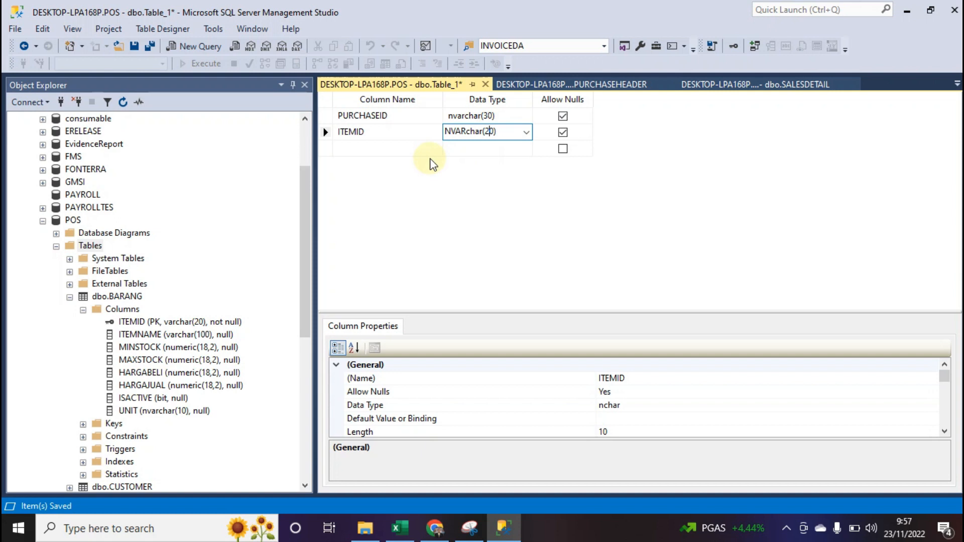
Add a QTY column with data type numeric(18, 2) below ITEMID in the new table.
left_click(413, 143)
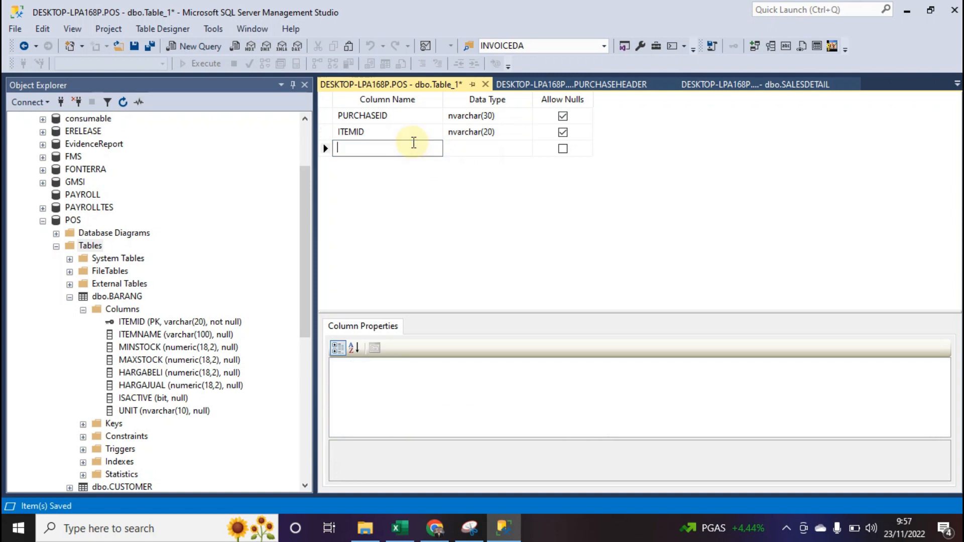
type("QTY")
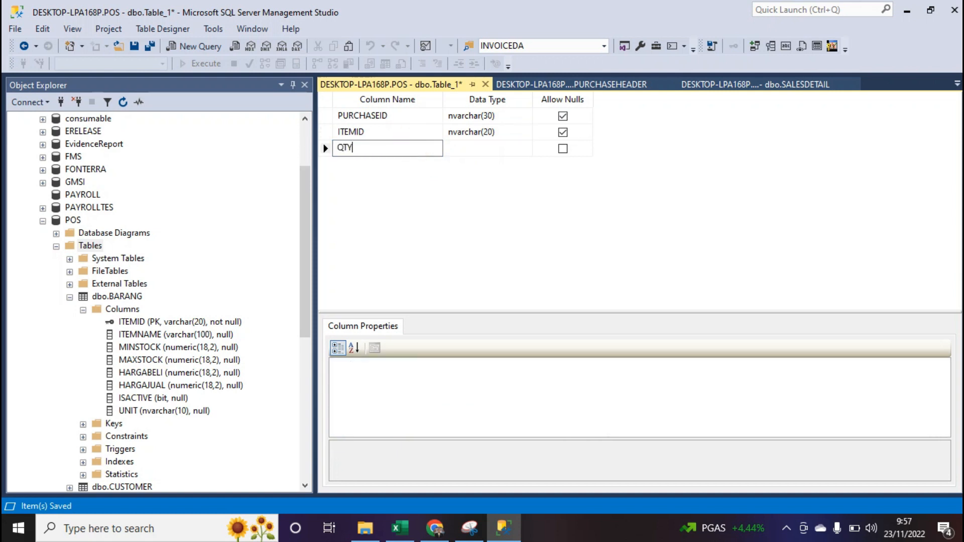
left_click(475, 149)
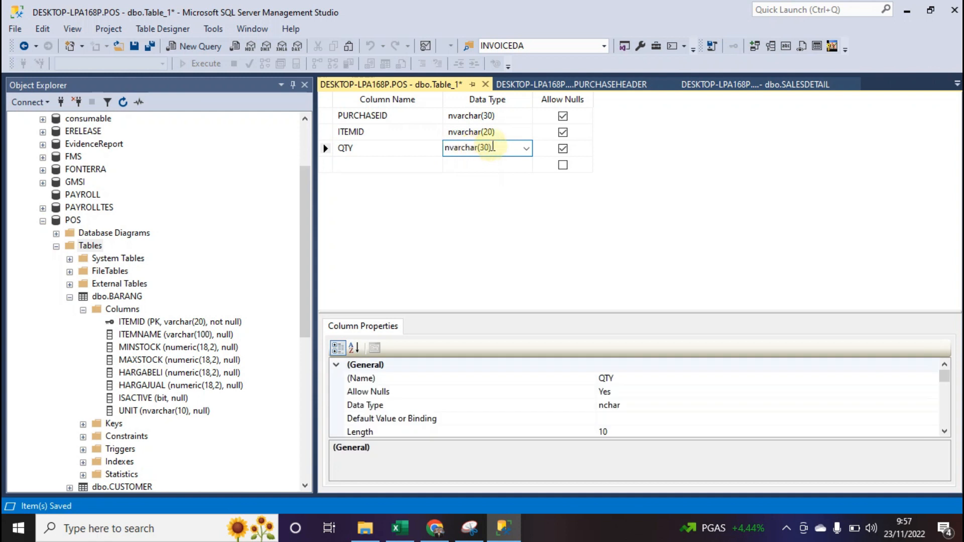
left_click_drag(492, 147, 434, 145)
key("ctrl+c")
type("NUMeric(18,")
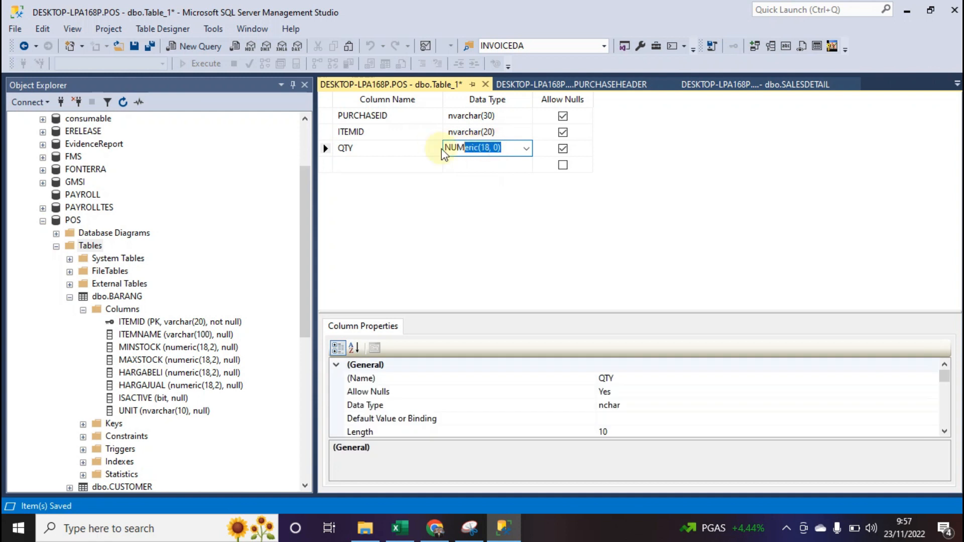
left_click(499, 152)
key("BackSpace")
type("2")
Add a UNIT column with data type nvarchar(10) below QTY.
left_click(362, 164)
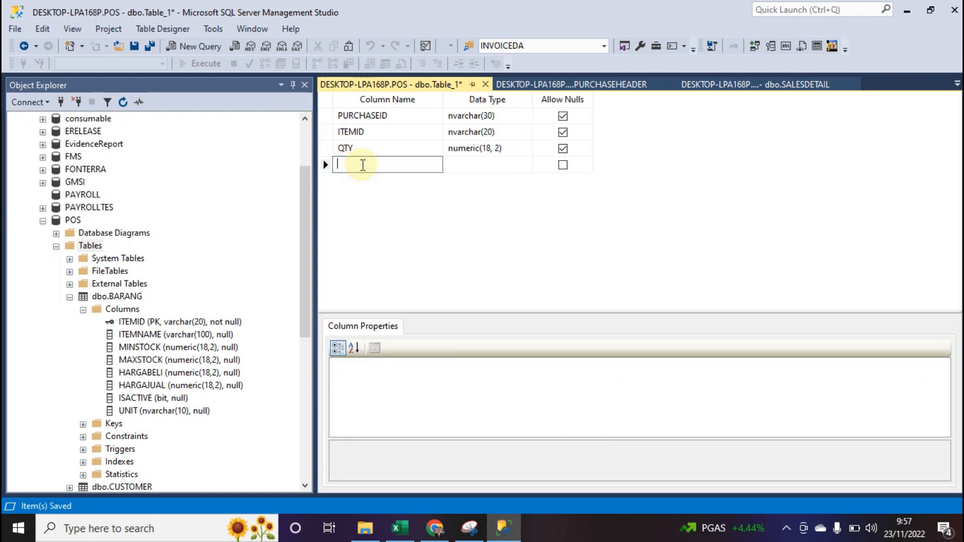
type("UNIT")
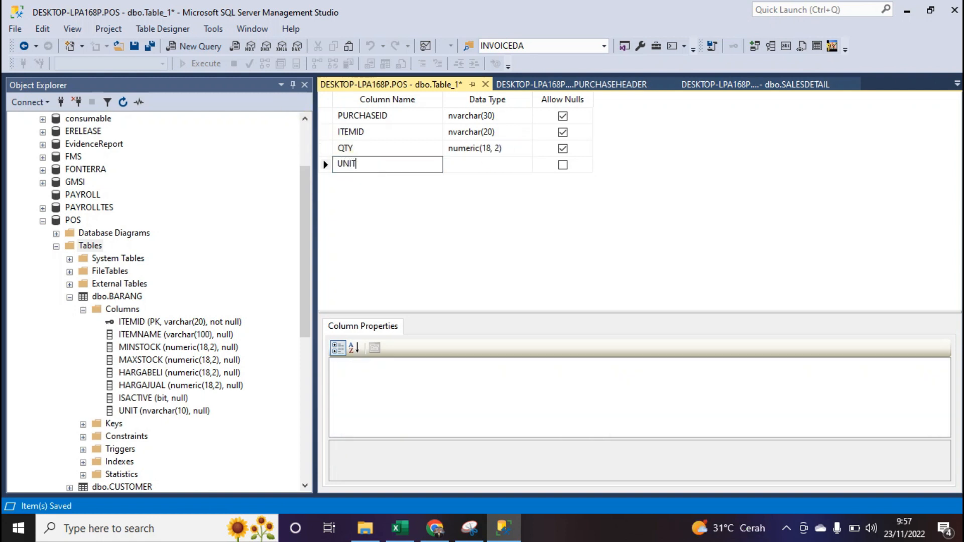
left_click(459, 167)
type("NVAR")
left_click(490, 163)
key("BackSpace")
type("10)")
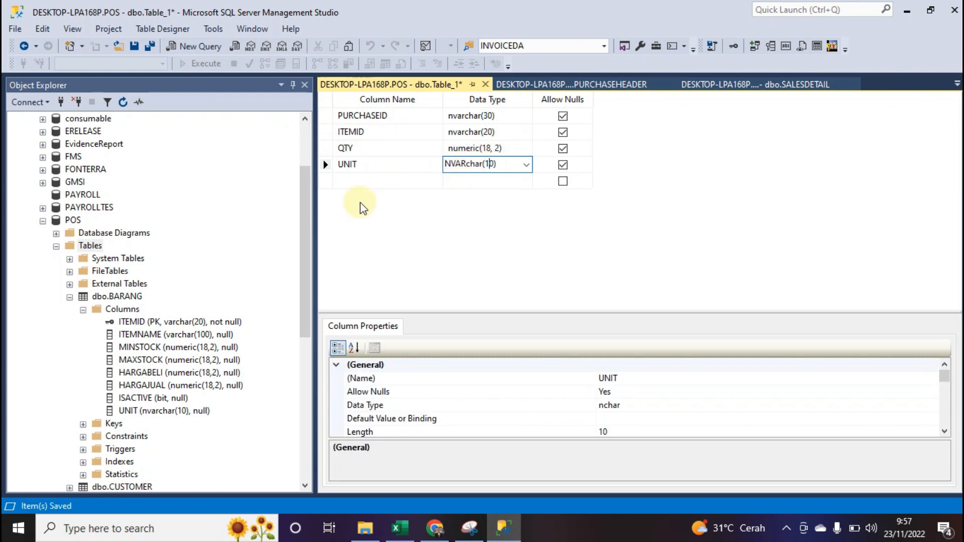
Add a PRICE column with data type numeric(18, 2) below UNIT.
left_click(369, 182)
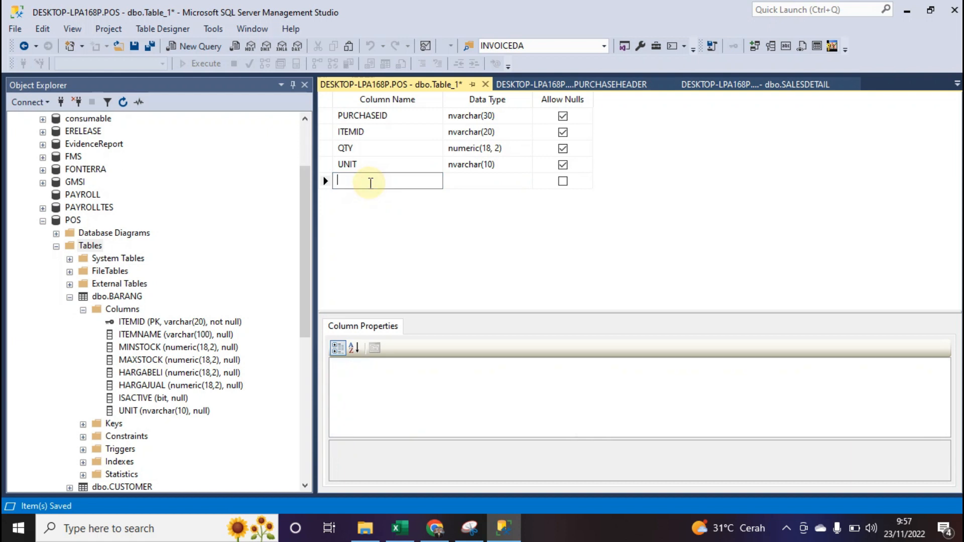
type("PRI")
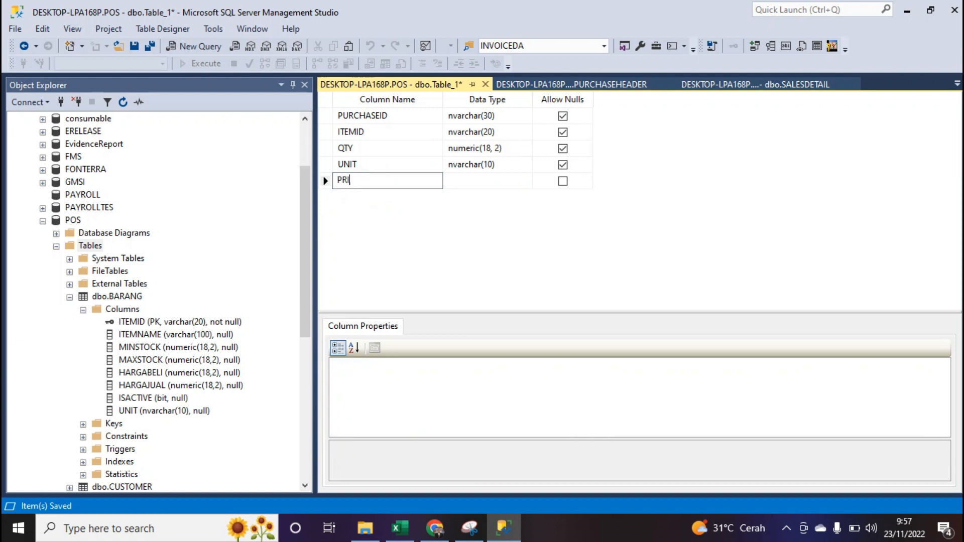
type("CE")
left_click(481, 181)
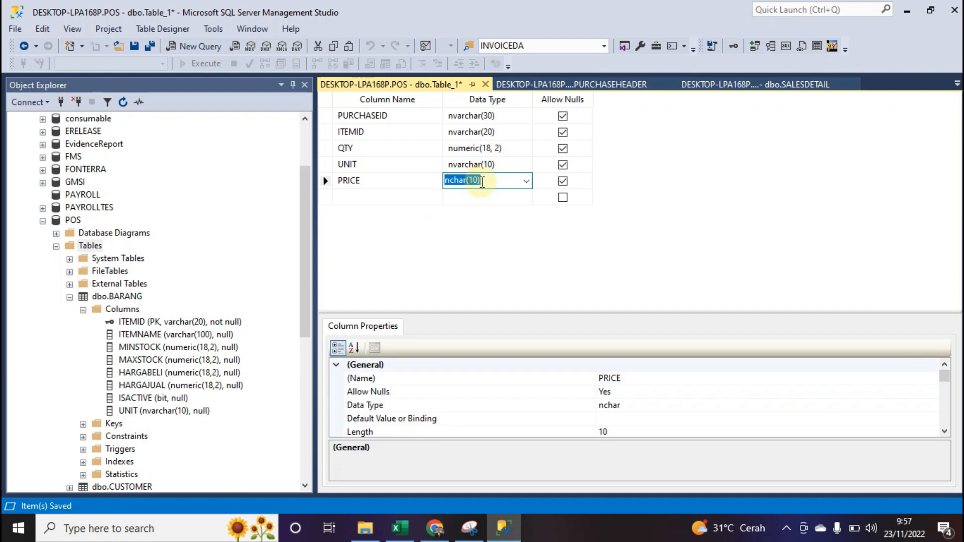
key("ctrl+v")
left_click_drag(497, 182, 434, 171)
type("NUME")
left_click(497, 181)
key("BackSpace")
type("2")
Add a LINEAMOUNT column and give it the same numeric(18, 2) data type as PRICE.
left_click(387, 198)
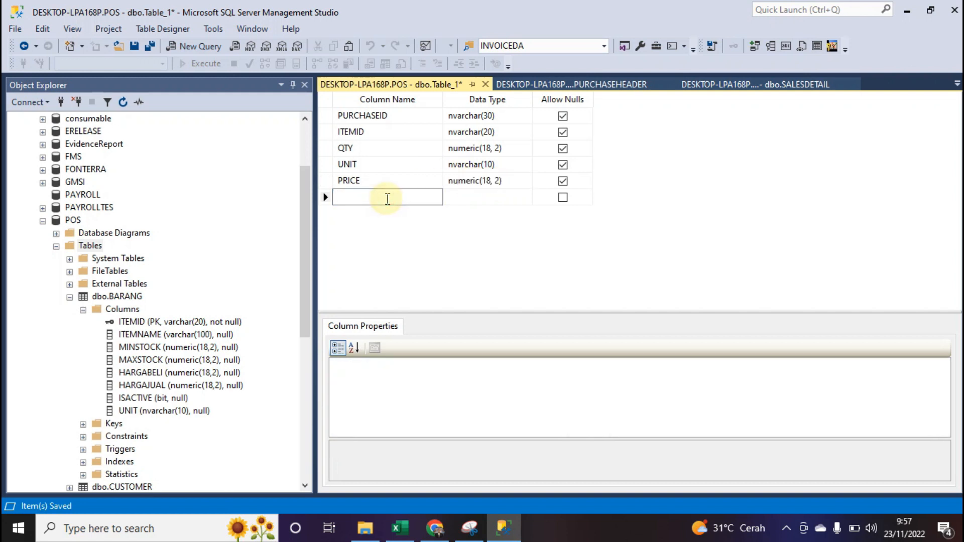
type("LINEAMOU")
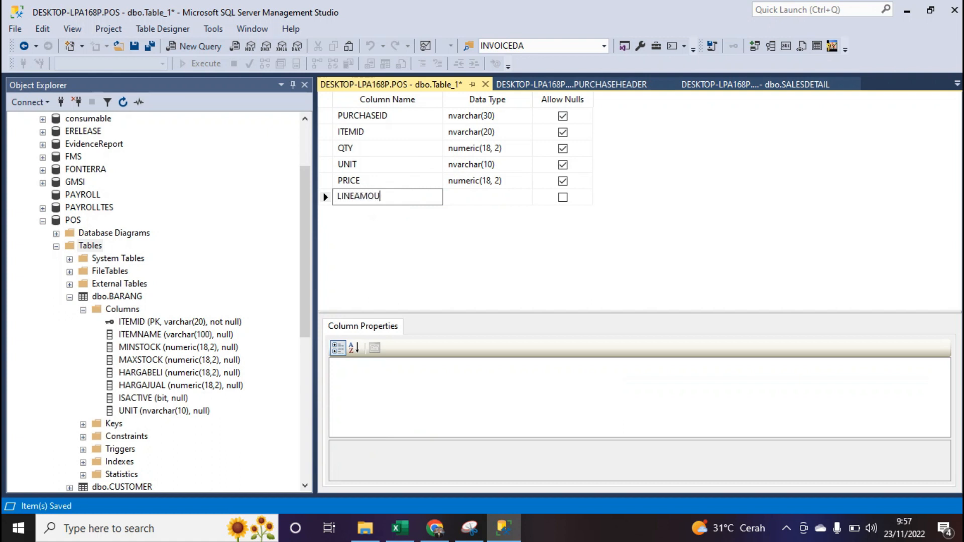
left_click(509, 199)
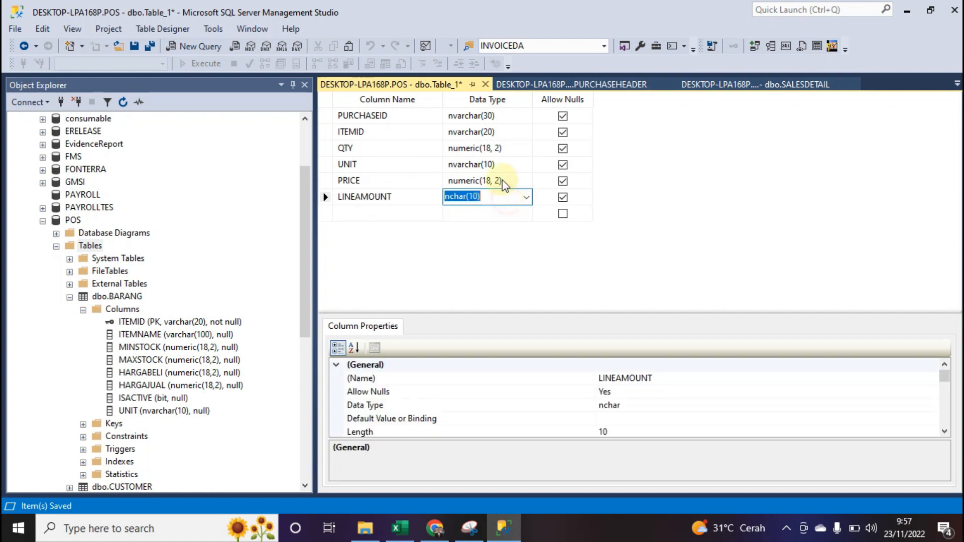
left_click(509, 182)
key("ctrl+c")
left_click(489, 197)
key("ctrl+v")
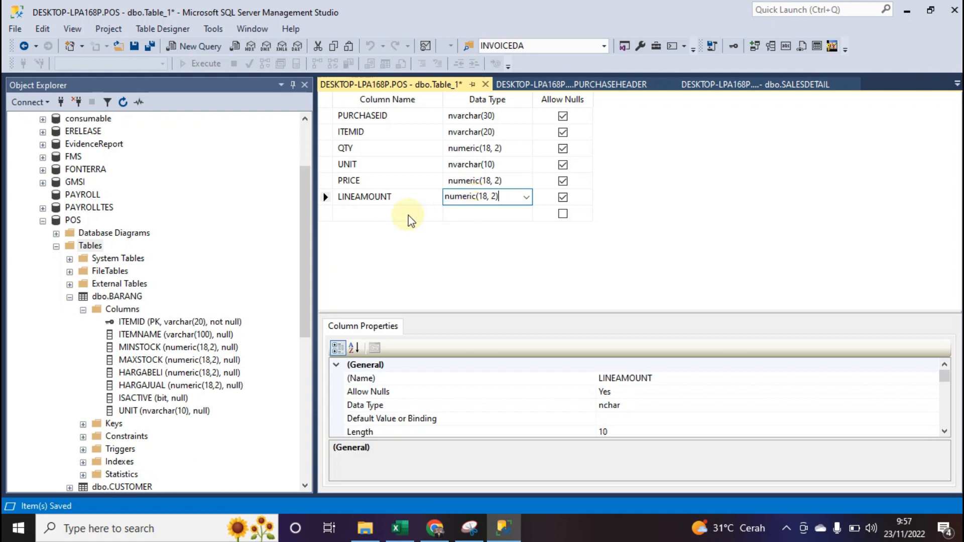
Add a RECORDID column of type bigint and a TRANSDATE column of type datetime below LINEAMOUNT.
left_click(409, 214)
type("RECORDID")
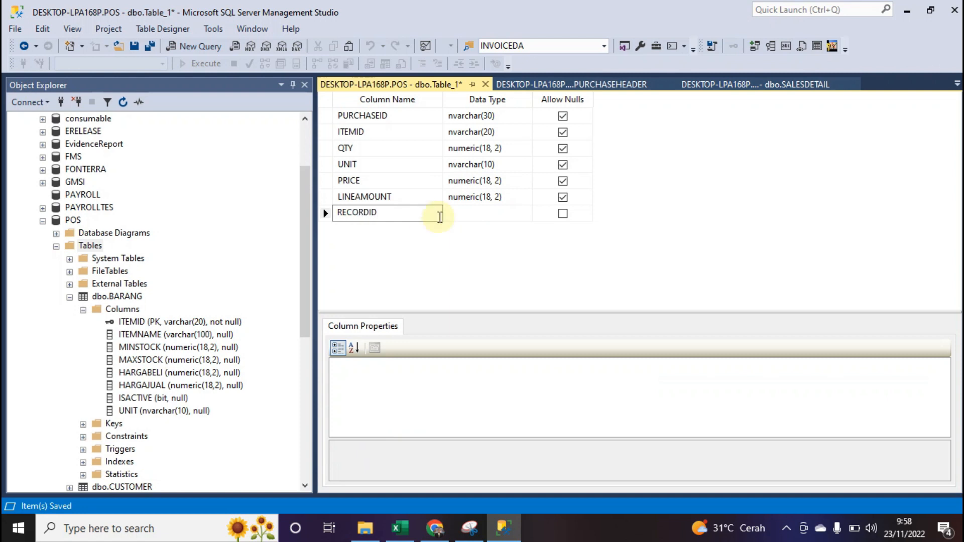
left_click(486, 213)
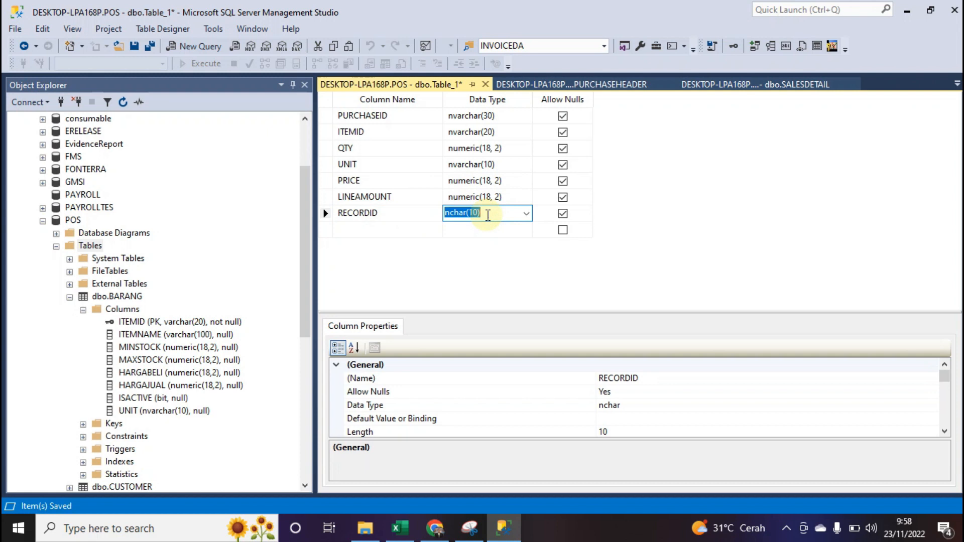
type("BIgint")
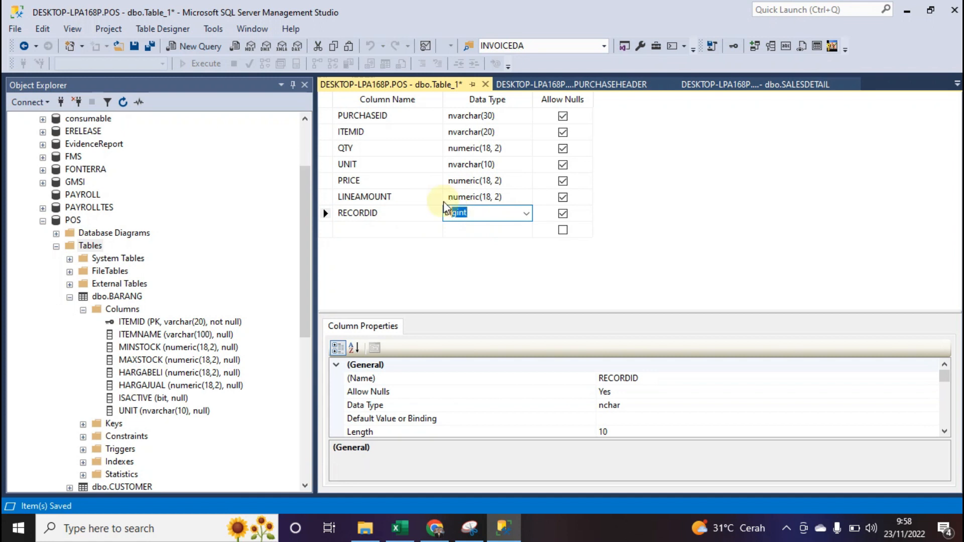
left_click(376, 231)
type("TRANSDATE")
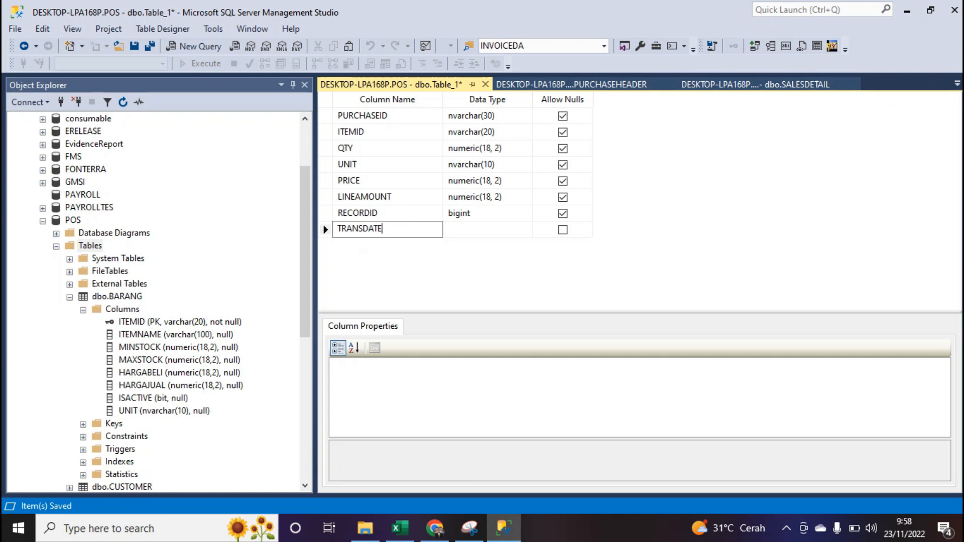
left_click(489, 230)
type("DATETI")
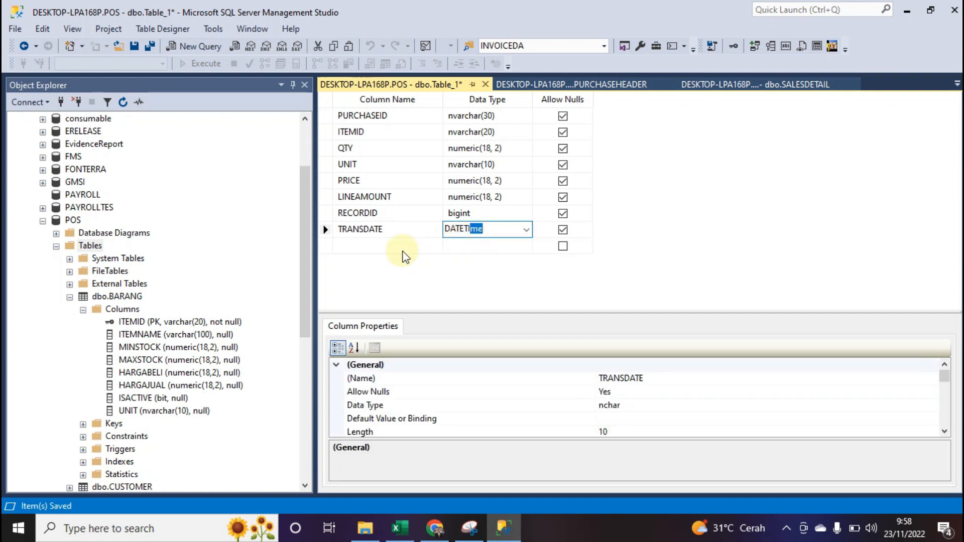
Add a USERID column with data type nvarchar(10) as the last column of the table.
left_click(402, 249)
type("USERID")
key("Tab")
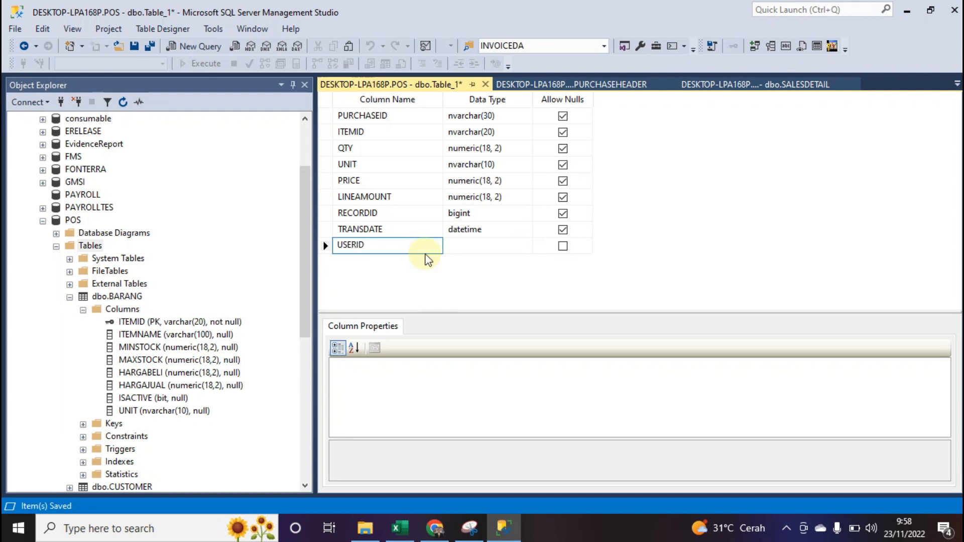
type("NVAR")
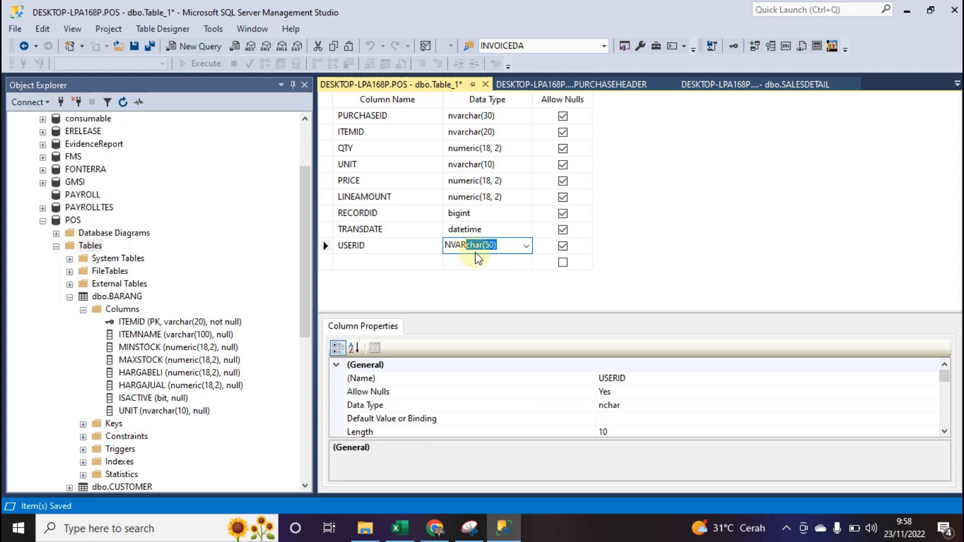
type("char(10)")
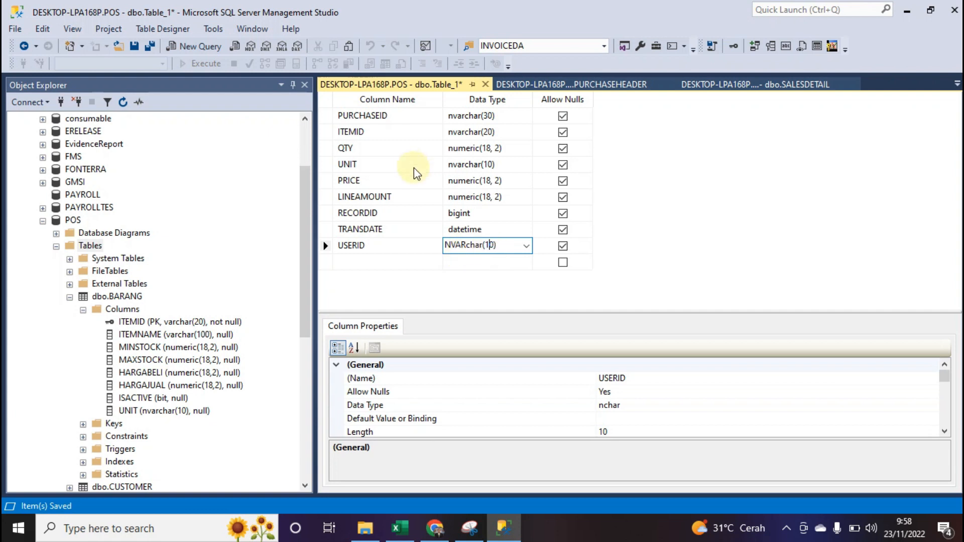
left_click(412, 167)
Set PURCHASEID, ITEMID and RECORDID together as the table's composite primary key.
left_click(326, 113)
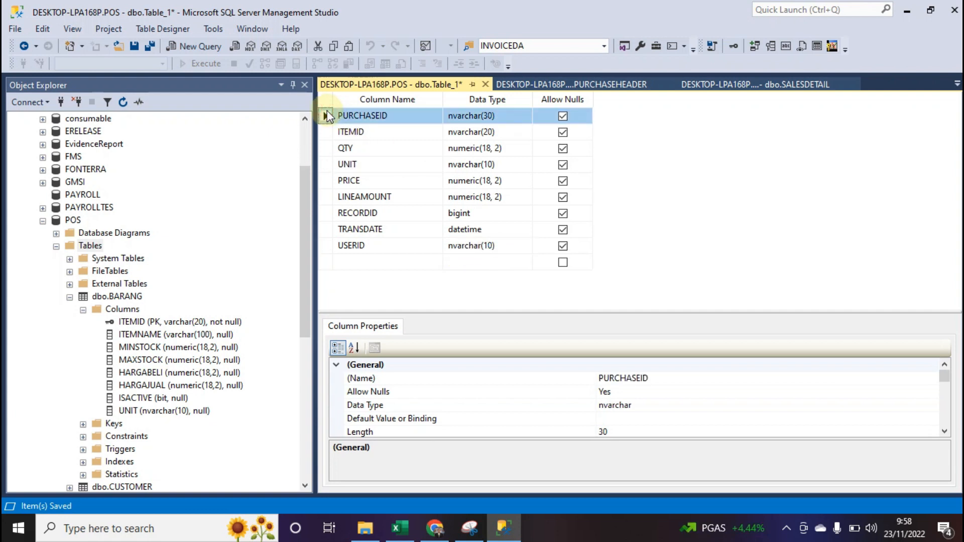
left_click(328, 131, "shift")
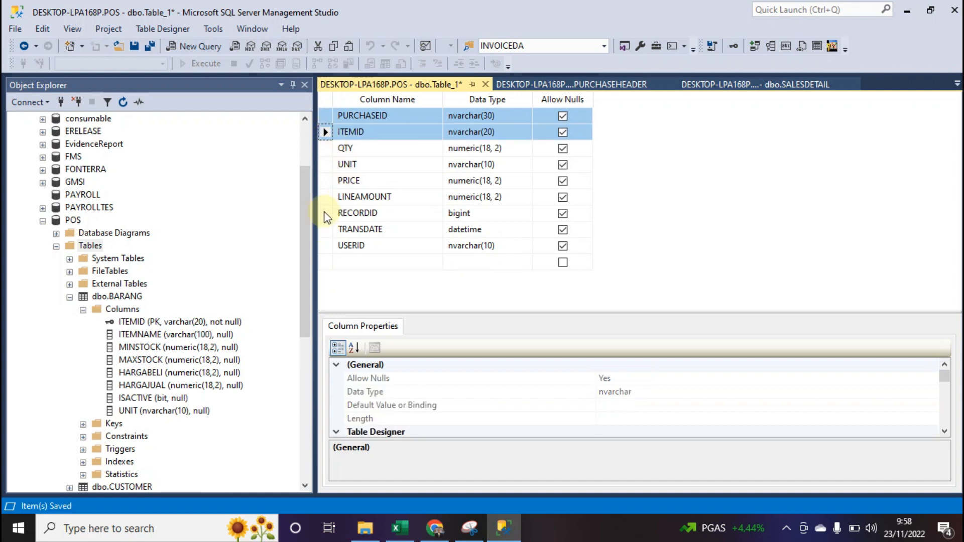
left_click(324, 214, "ctrl")
right_click(325, 119)
left_click(333, 124)
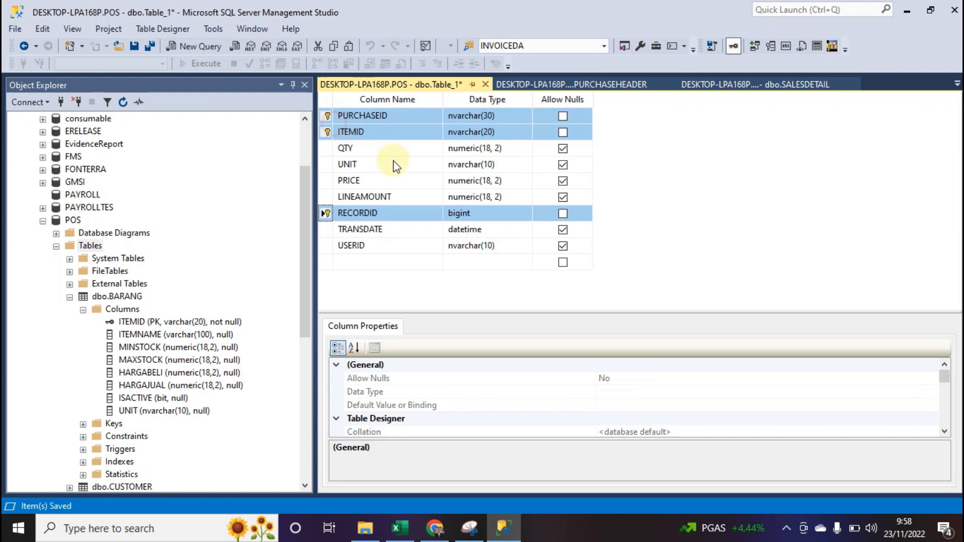
Save the new table under the name PURCHASEDETAIL.
left_click(134, 45)
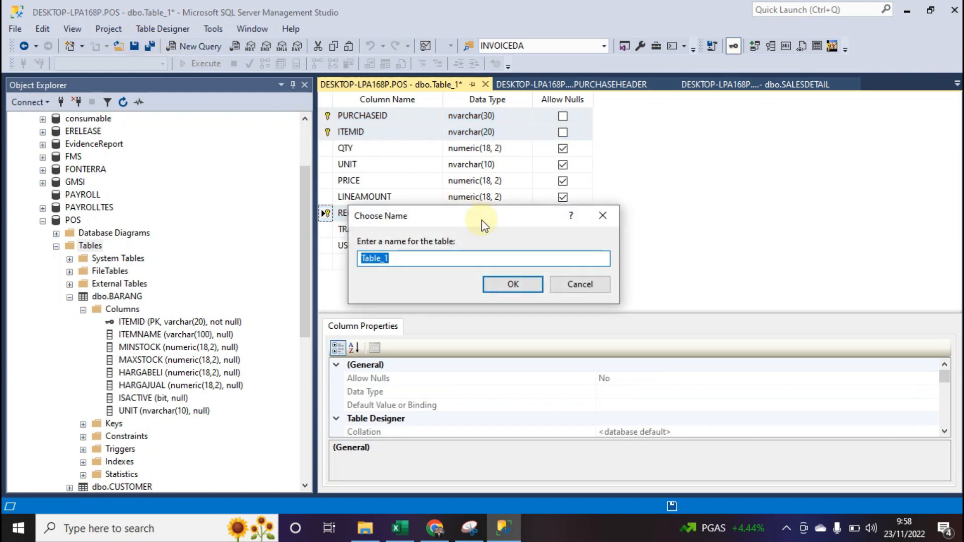
type("P")
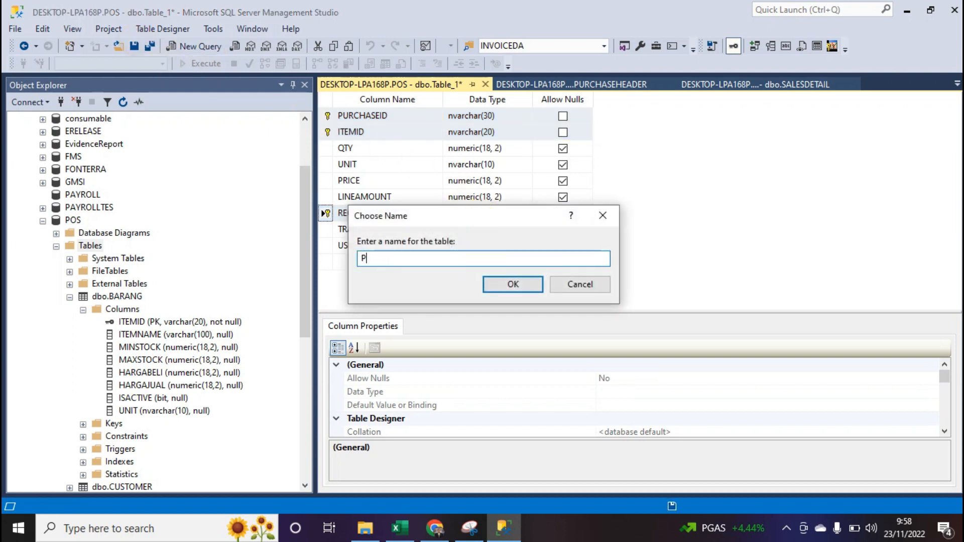
type("URCHASEDETAIL")
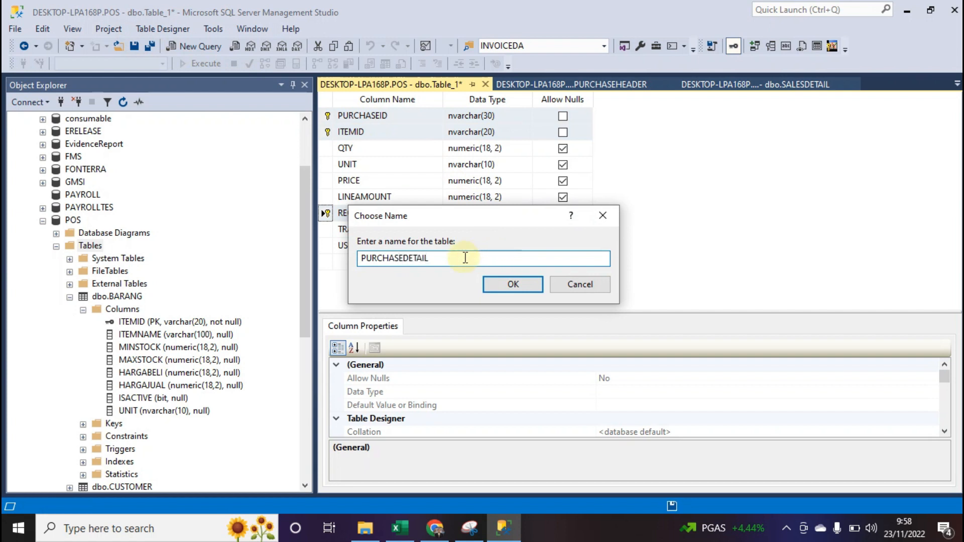
left_click(516, 286)
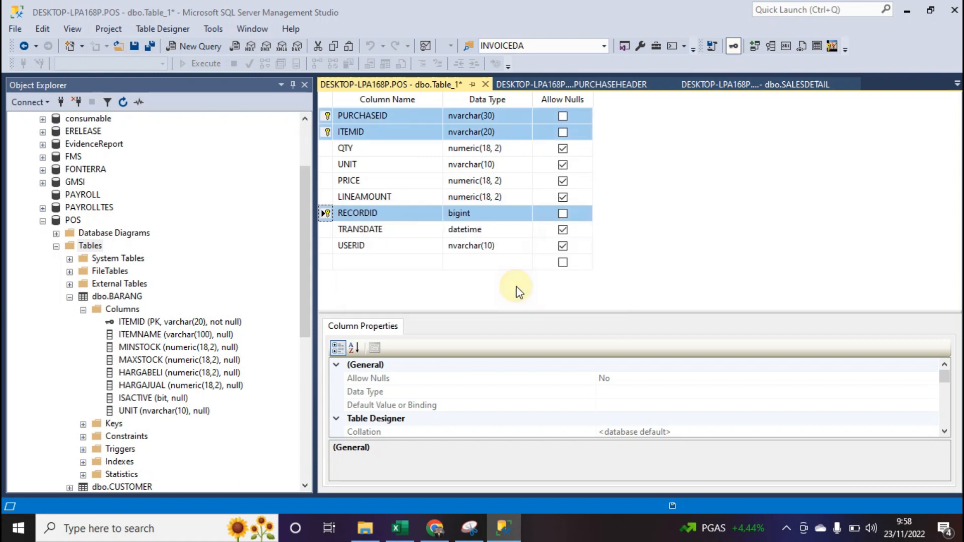
Collapse the BARANG table and refresh the list of tables in the POS database.
left_click(70, 297)
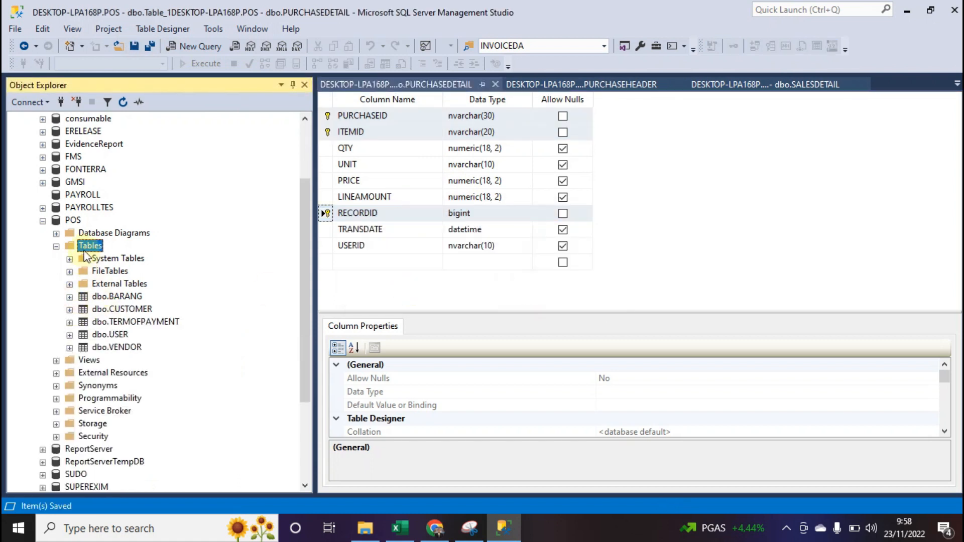
key("F5")
scroll(110, 269, "down", 1)
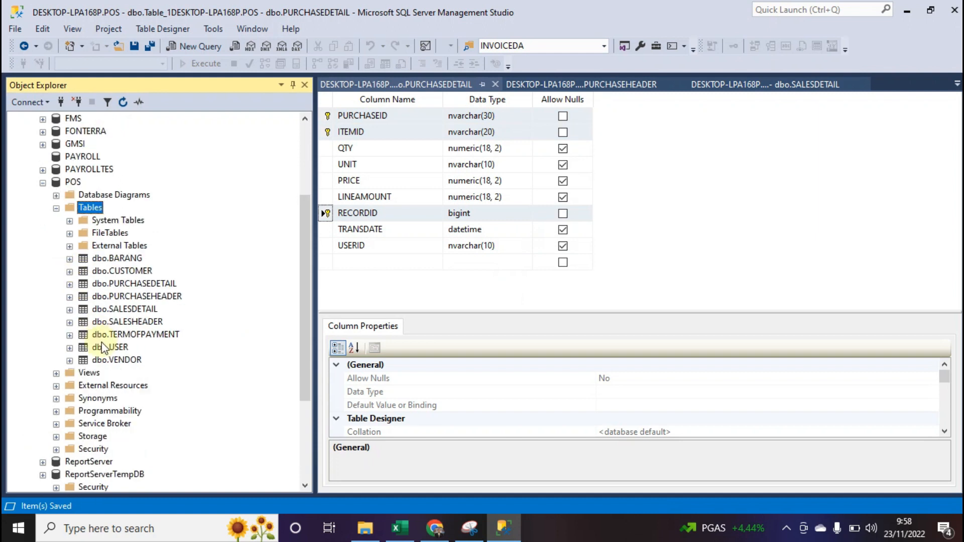
Go through the POS database's tables one by one, from BARANG to VENDOR, to check the complete set.
left_click(121, 259)
left_click(126, 272)
left_click(128, 284)
left_click(131, 297)
left_click(133, 309)
left_click(133, 322)
left_click(131, 334)
left_click(130, 347)
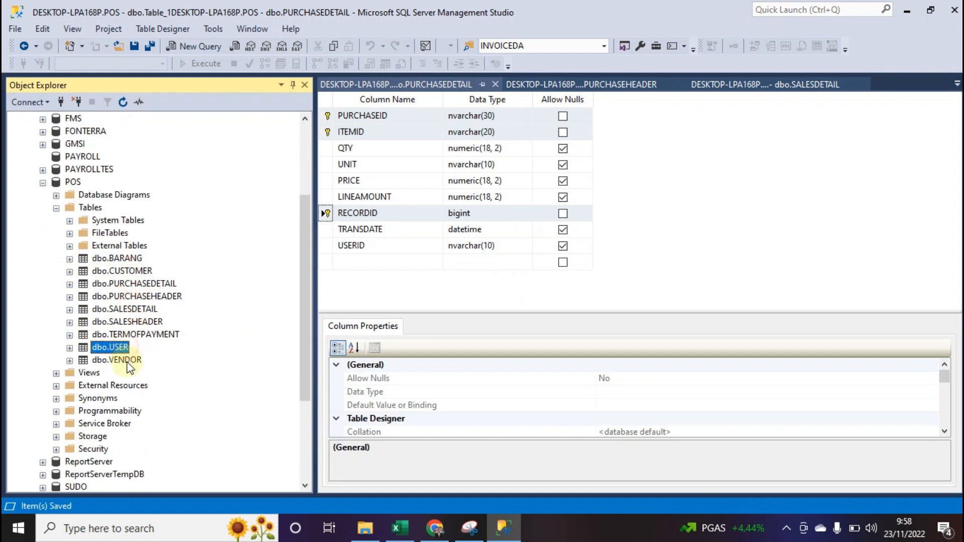
left_click(128, 360)
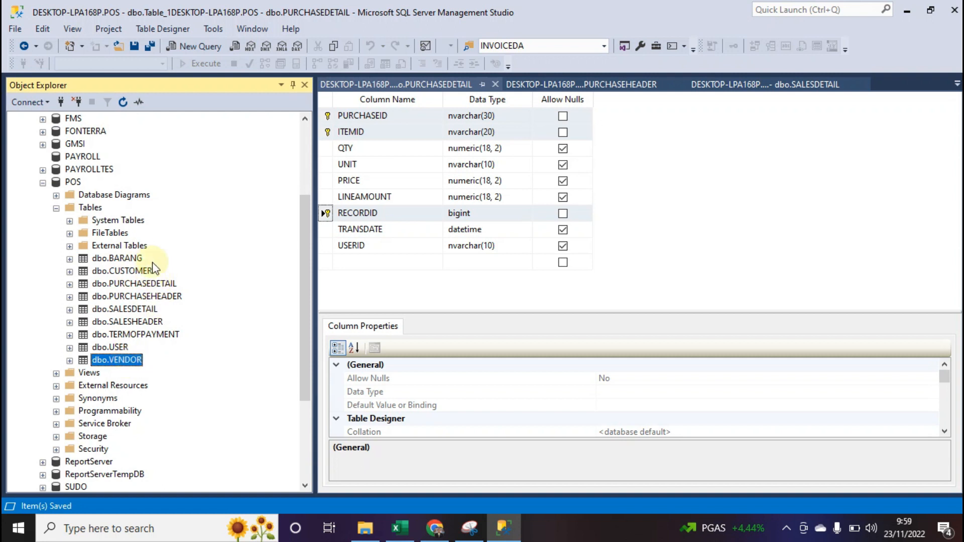
Create a new database diagram in POS and add all its tables, from BARANG to VENDOR.
right_click(101, 194)
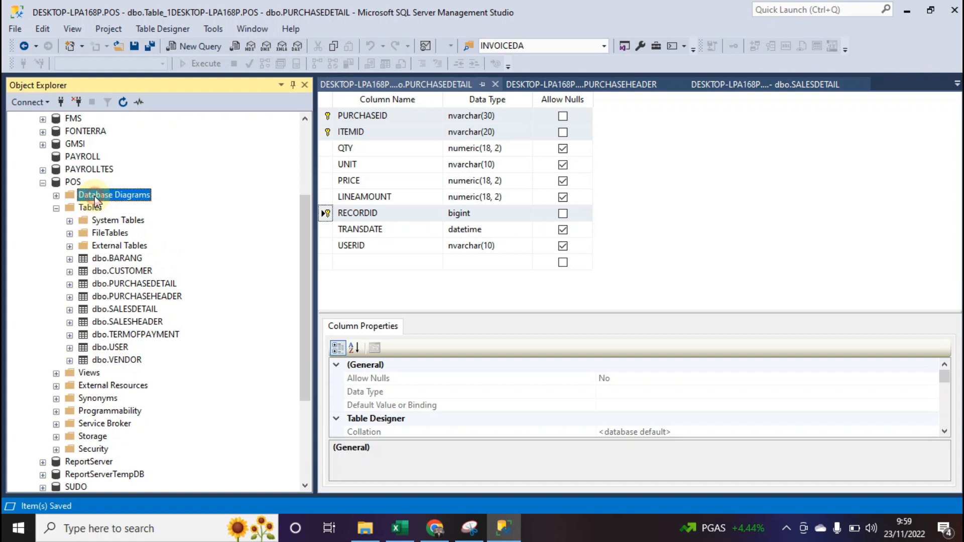
left_click(147, 202)
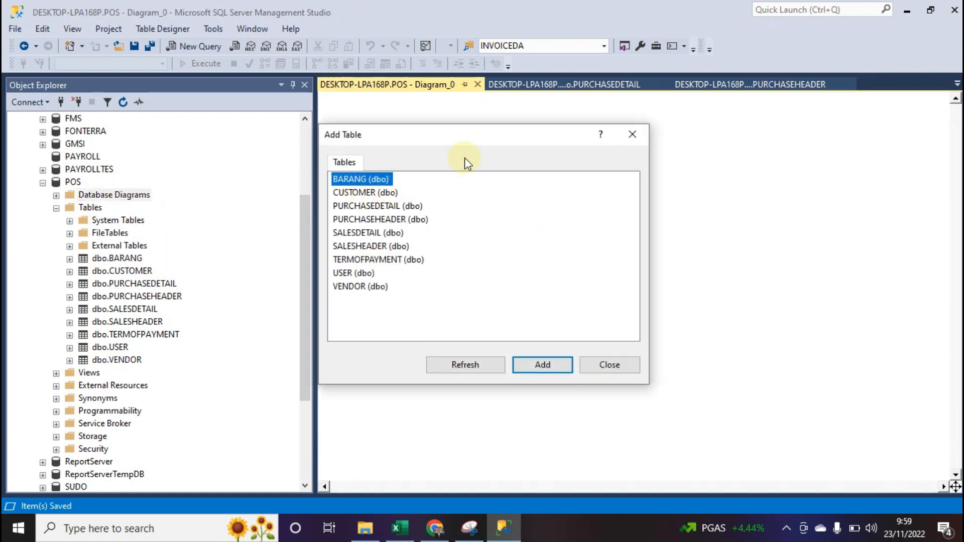
left_click(359, 287, "shift")
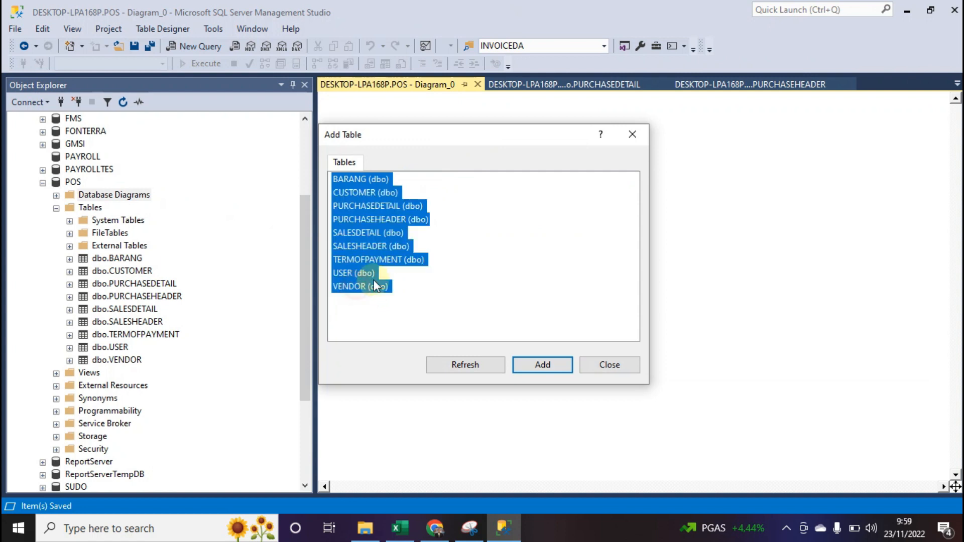
left_click(543, 366)
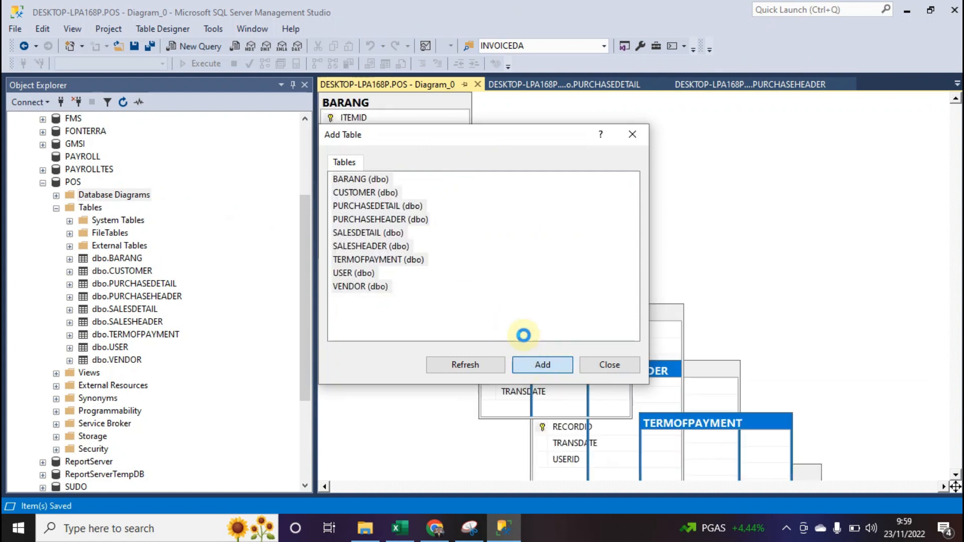
left_click(608, 364)
Spread out the diagram's USER and SALESHEADER tables and place TERMOFPAYMENT just above SALESHEADER.
left_click_drag(458, 110, 503, 218)
left_click_drag(637, 101, 652, 214)
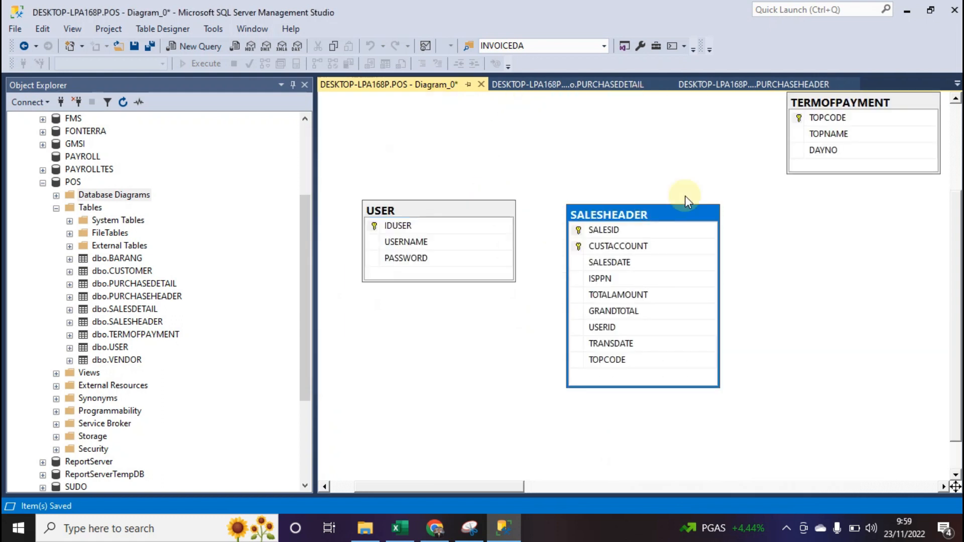
left_click(856, 103)
left_click_drag(857, 106, 652, 126)
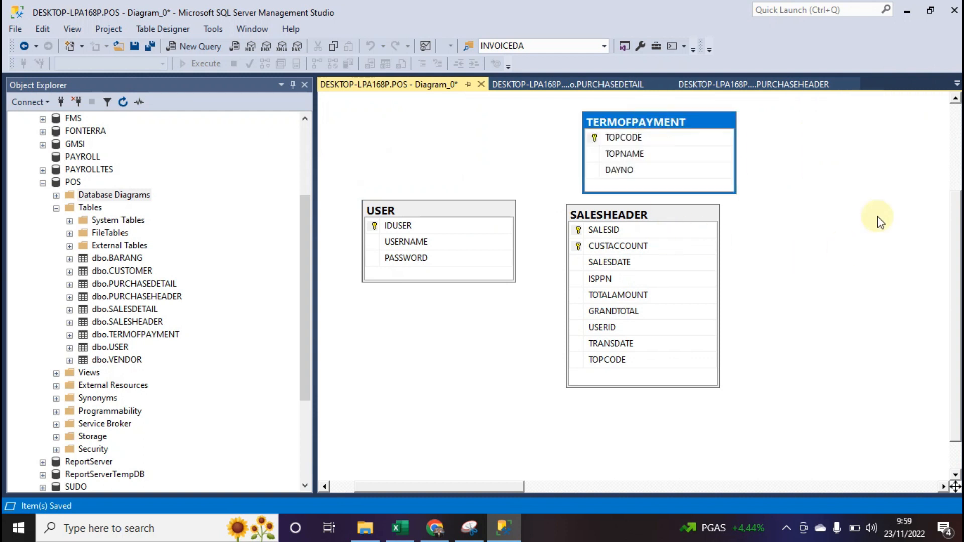
Move the VENDOR table and place PURCHASEDETAIL diagonally below it in the diagram.
scroll(879, 221, "down", 1)
scroll(691, 378, "up", 2)
left_click_drag(488, 485, 607, 490)
left_click_drag(686, 134, 428, 190)
left_click_drag(943, 134, 613, 318)
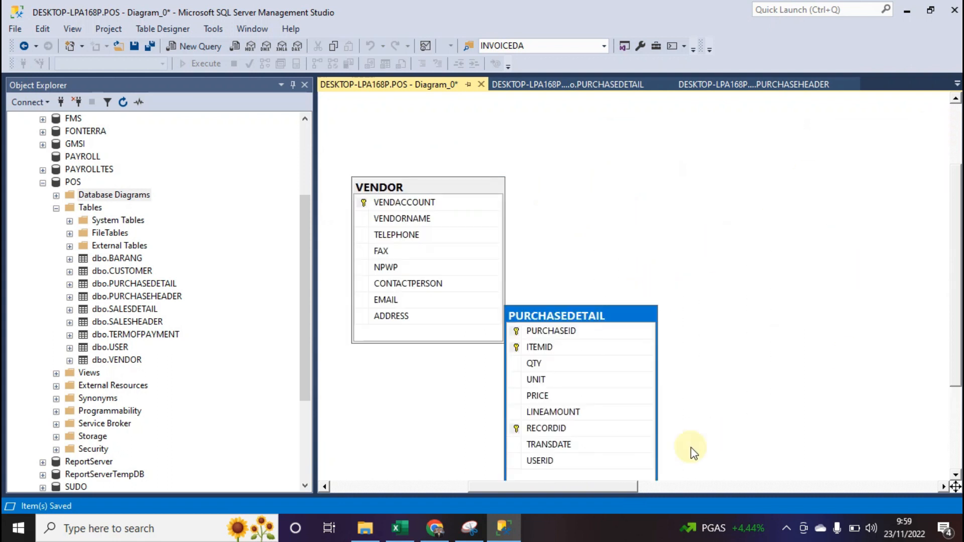
Bring PURCHASEHEADER, BARANG and SALESDETAIL closer together, narrowing the Object Explorer to give the diagram more room.
left_click_drag(599, 490, 742, 476)
left_click_drag(632, 130, 332, 269)
left_click_drag(841, 129, 554, 227)
left_click_drag(313, 161, 80, 148)
left_click_drag(799, 130, 336, 155)
left_click_drag(544, 486, 427, 485)
scroll(354, 173, "down", 5)
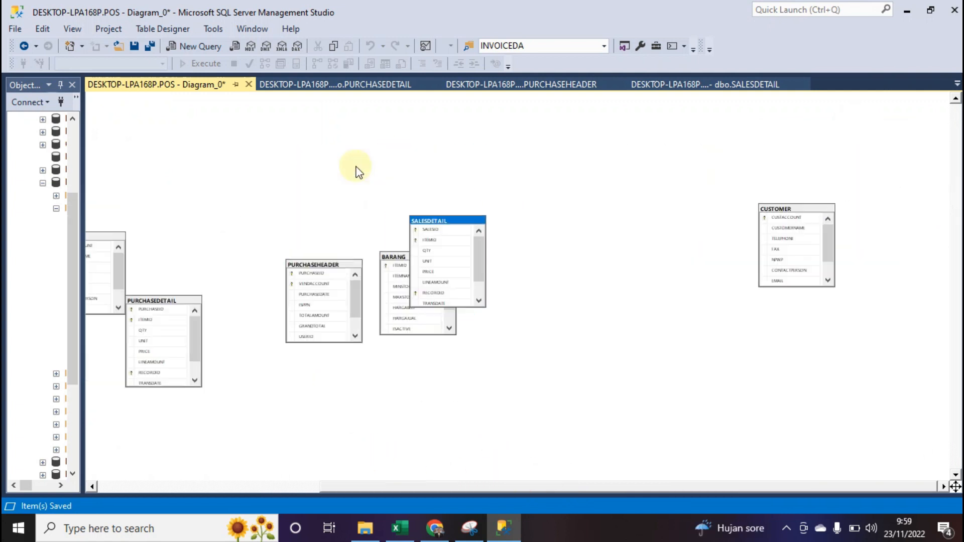
Regroup the diagram tables with PURCHASEHEADER above PURCHASEDETAIL, SALESHEADER above SALESDETAIL, and TERMOFPAYMENT, VENDOR and USER above them.
left_click_drag(195, 253, 256, 161)
left_click_drag(141, 273, 512, 173)
left_click_drag(256, 260, 249, 193)
left_click_drag(203, 278, 233, 340)
left_click_drag(311, 303, 356, 208)
left_click_drag(265, 195, 344, 152)
left_click_drag(366, 203, 345, 240)
left_click_drag(396, 247, 334, 260)
left_click_drag(289, 304, 380, 238)
left_click(235, 336)
left_click_drag(464, 250, 360, 315)
left_click_drag(455, 272, 442, 251)
left_click_drag(261, 238, 183, 233)
left_click_drag(268, 307, 191, 306)
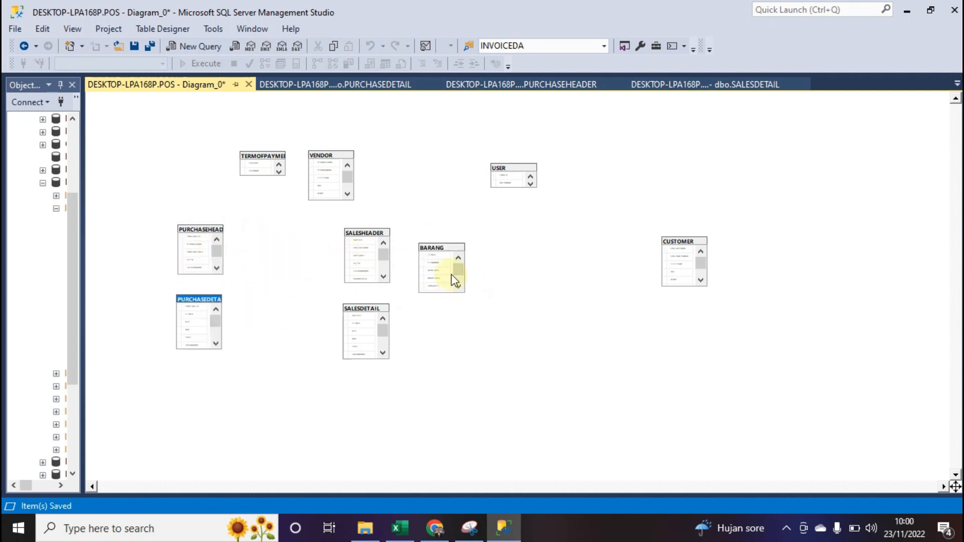
Stack USER, TERMOFPAYMENT and BARANG between the purchase and sales tables, shifting SALESHEADER and SALESDETAIL outward.
left_click_drag(442, 249, 284, 306)
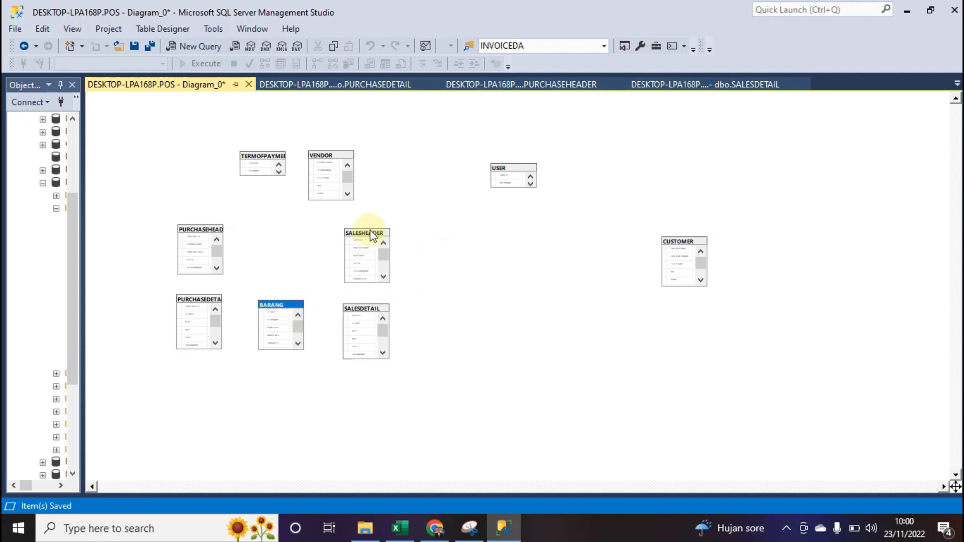
left_click_drag(371, 233, 418, 240)
left_click_drag(372, 314, 419, 322)
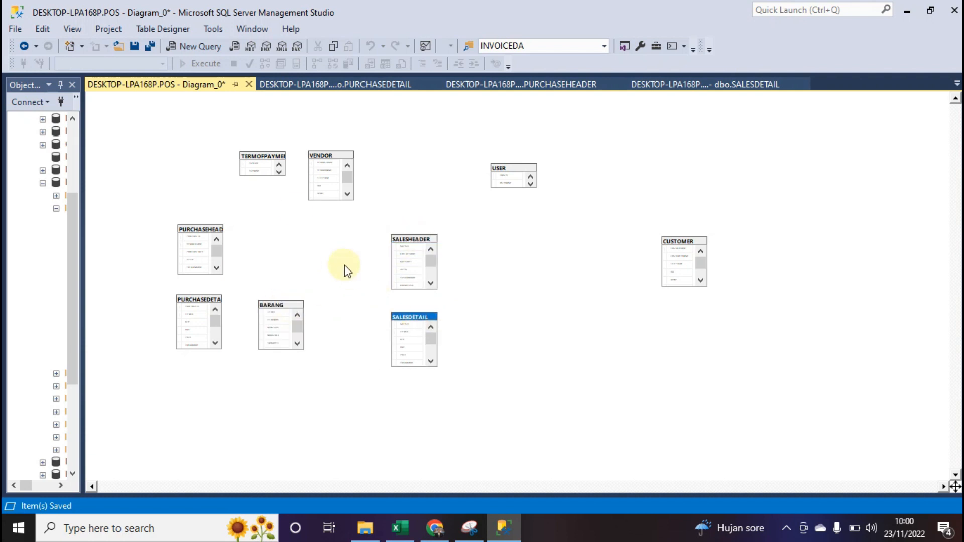
left_click_drag(268, 159, 288, 273)
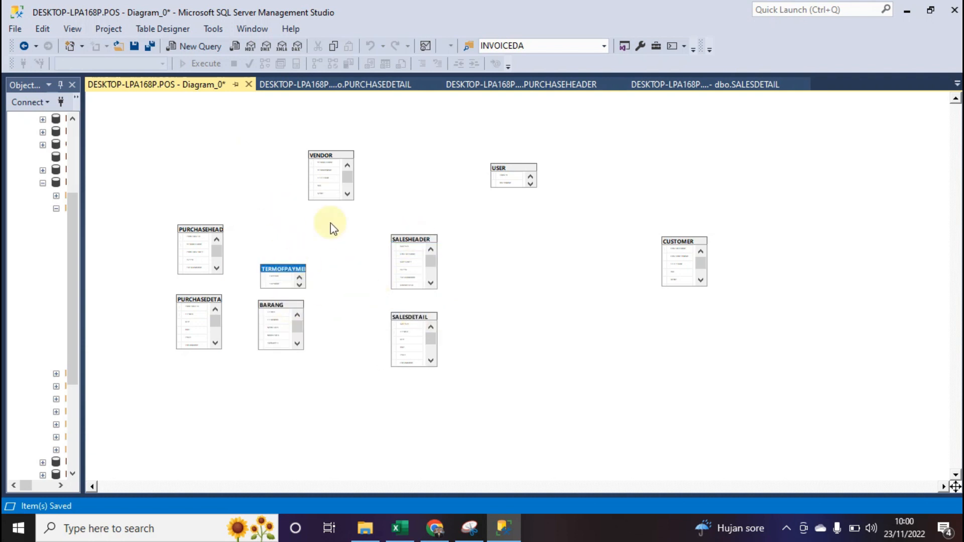
left_click_drag(519, 171, 295, 234)
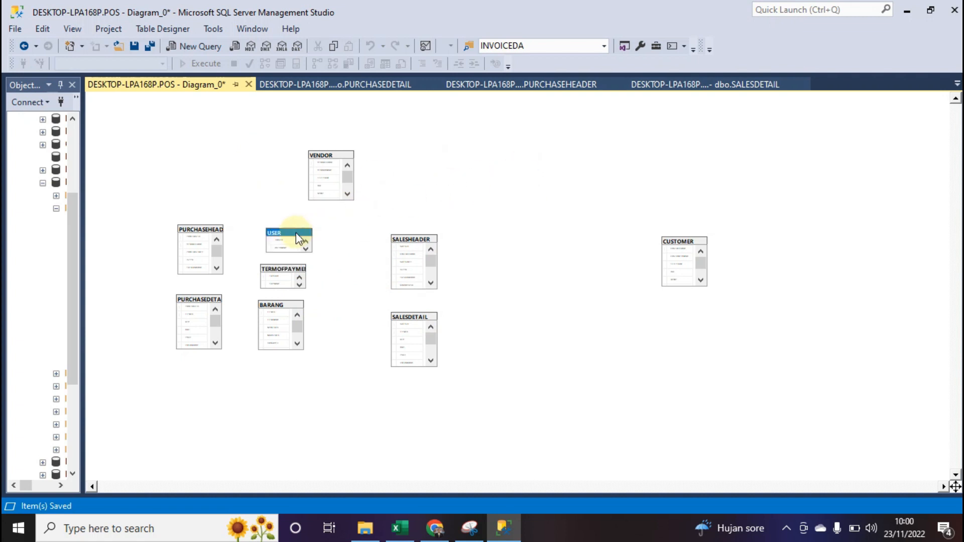
Place VENDOR above PURCHASEHEADER and CUSTOMER above SALESHEADER, and space out USER, TERMOFPAYMENT and BARANG between them.
left_click_drag(319, 153, 277, 160)
left_click_drag(673, 243, 406, 180)
left_click_drag(246, 216, 343, 368)
left_click_drag(329, 291, 317, 281)
left_click_drag(292, 163, 204, 165)
left_click_drag(415, 178, 402, 170)
left_click(310, 236)
left_click_drag(311, 238, 307, 213)
left_click_drag(305, 275, 305, 258)
Widen the Object Explorer and expand SALESHEADER's columns to examine their names, keys and data types.
left_click_drag(84, 183, 159, 185)
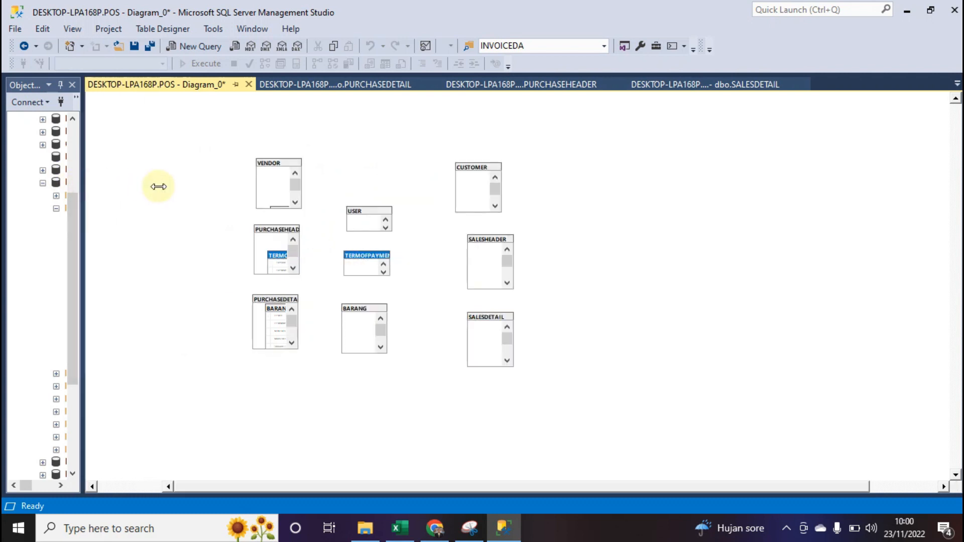
left_click_drag(159, 287, 191, 299)
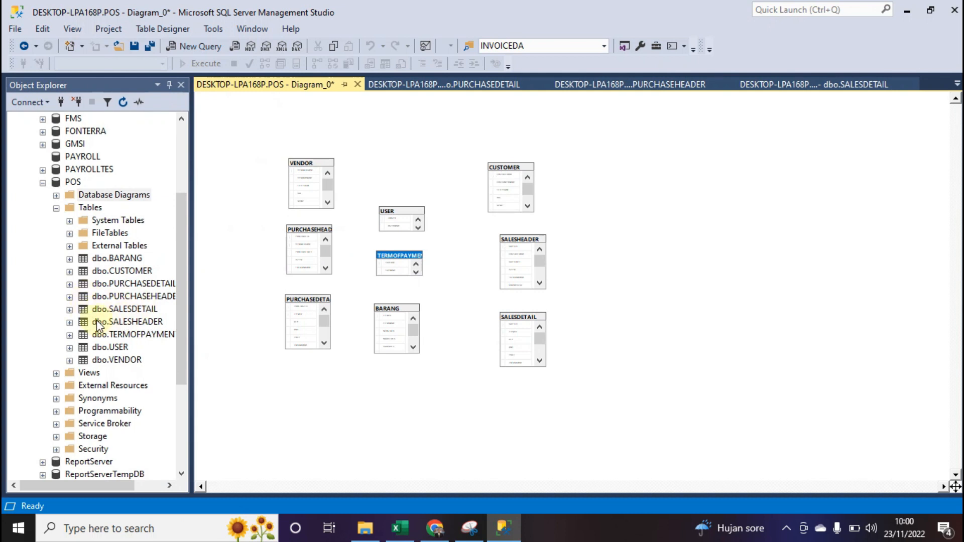
left_click(70, 323)
left_click(83, 334)
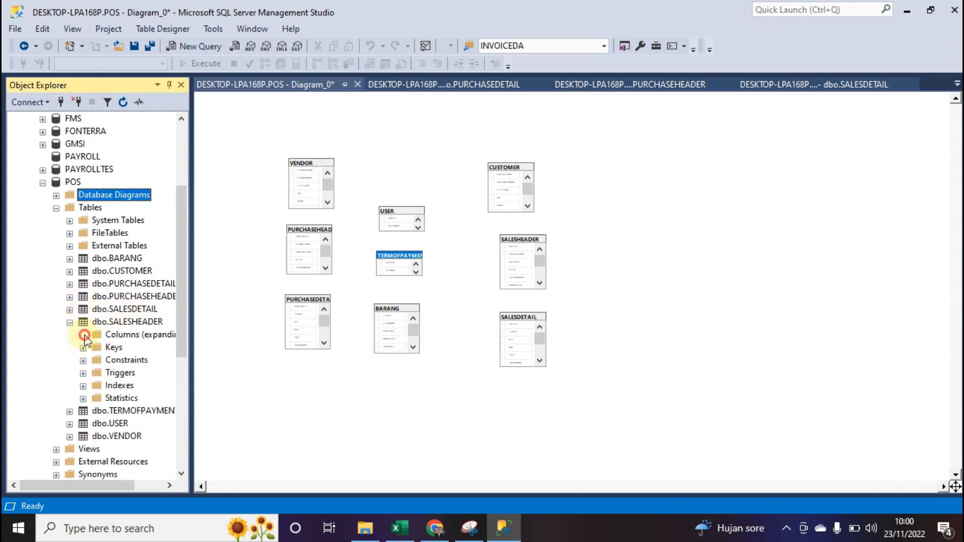
scroll(144, 387, "down", 2)
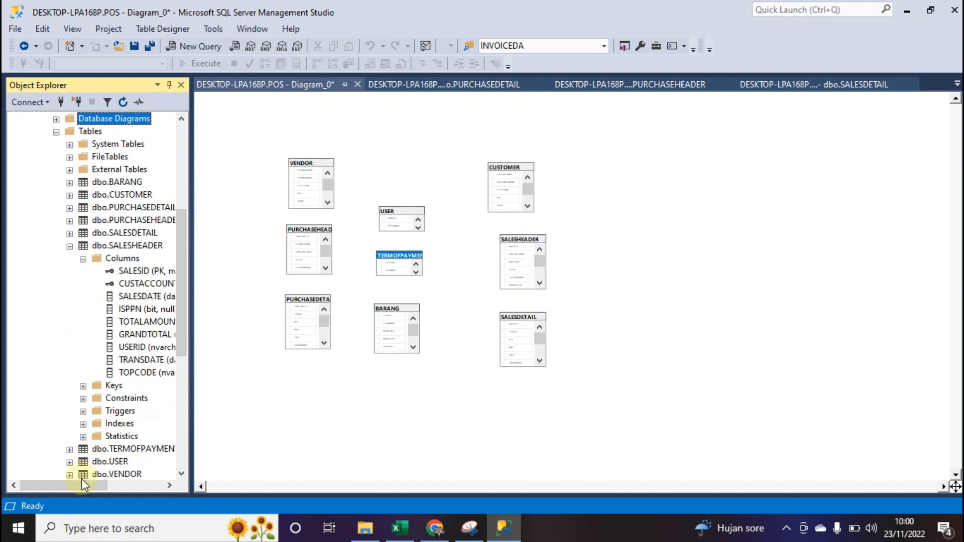
left_click_drag(82, 485, 104, 484)
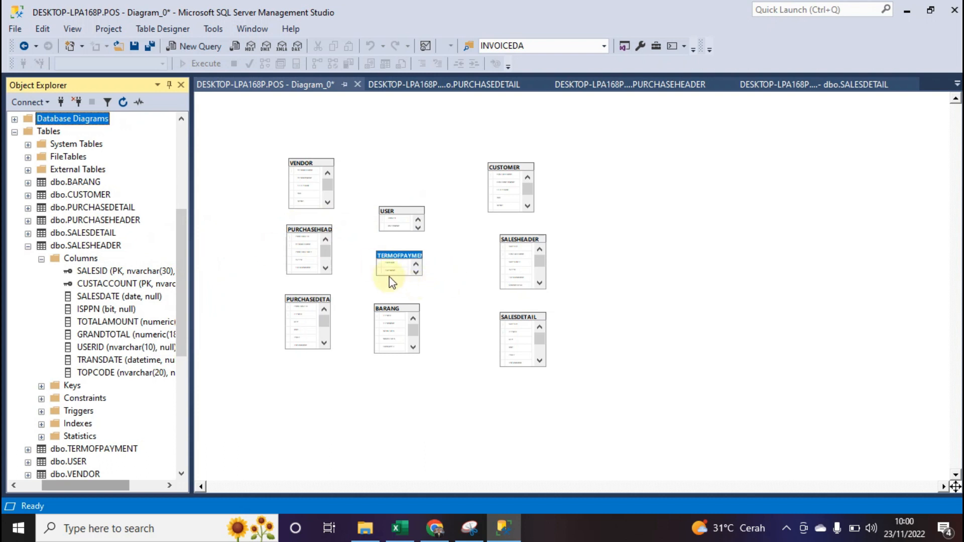
Try to draw a relationship from the USER table's IDUSER key towards SALESHEADER.
scroll(389, 274, "up", 3)
left_click_drag(483, 487, 309, 456)
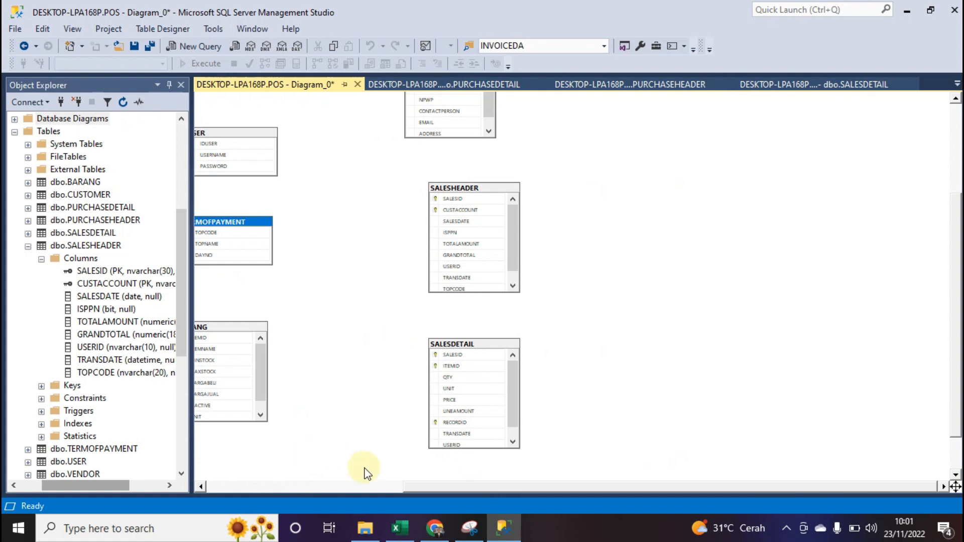
left_click_drag(426, 487, 271, 469)
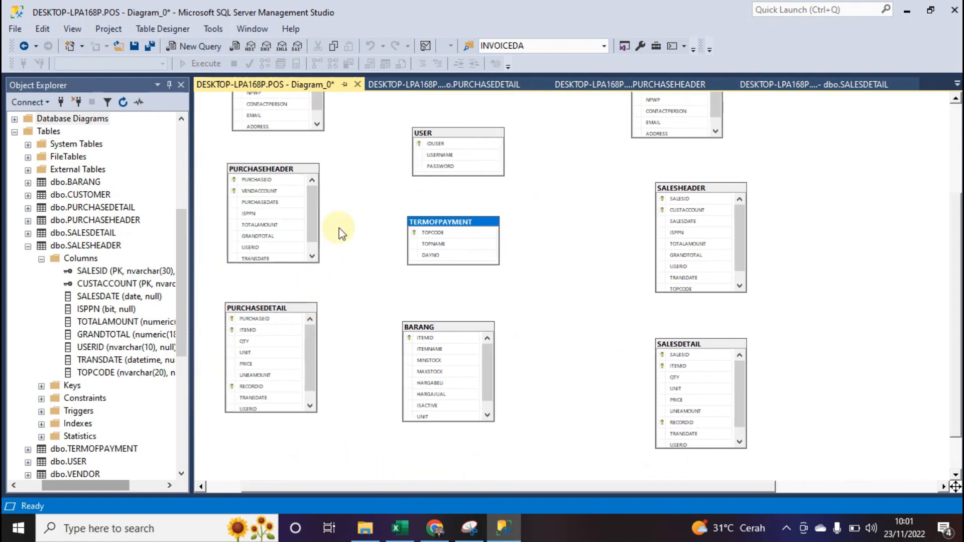
scroll(339, 228, "up", 2)
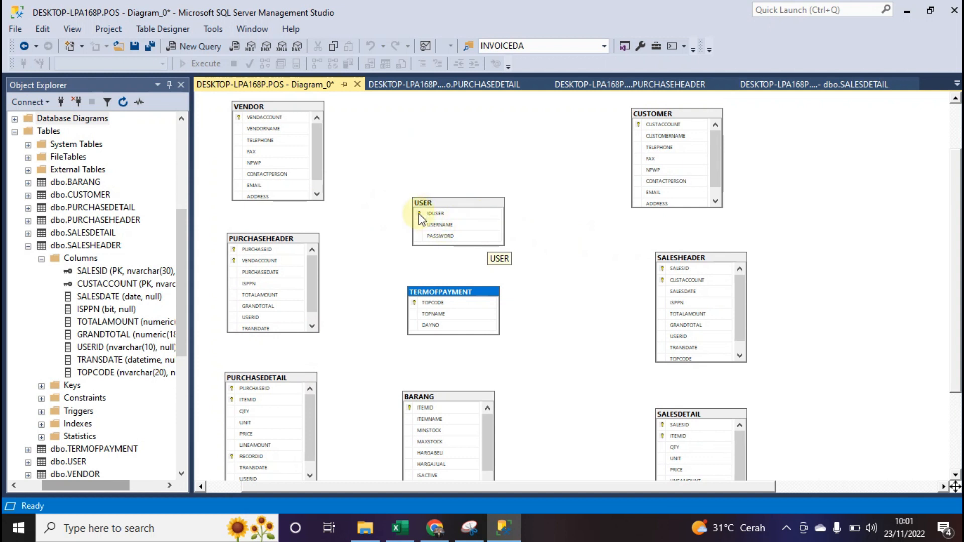
left_click(423, 211)
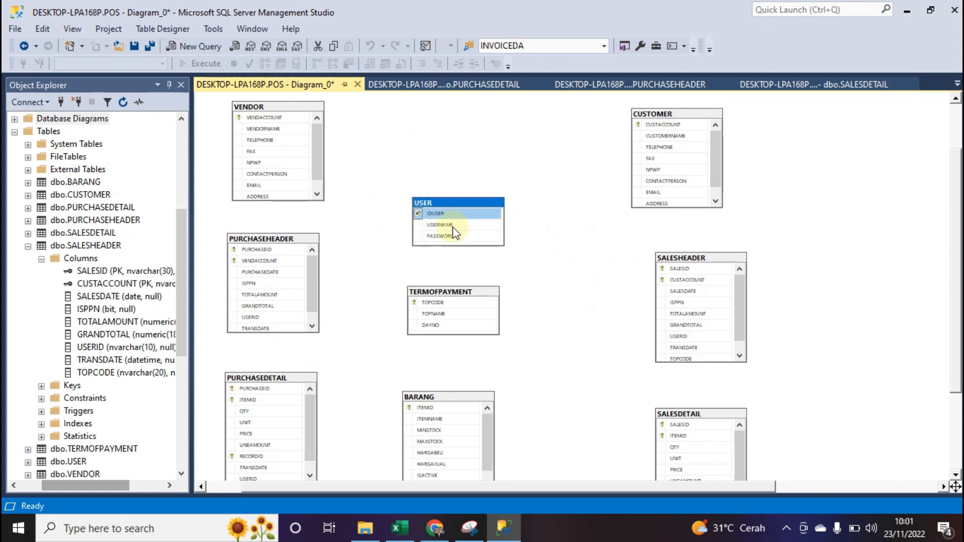
left_click(479, 214)
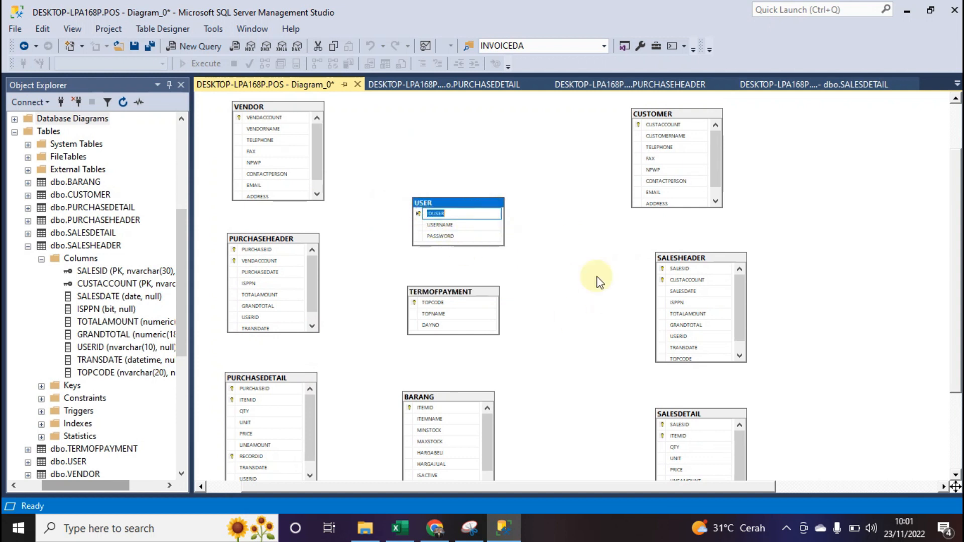
left_click(418, 213)
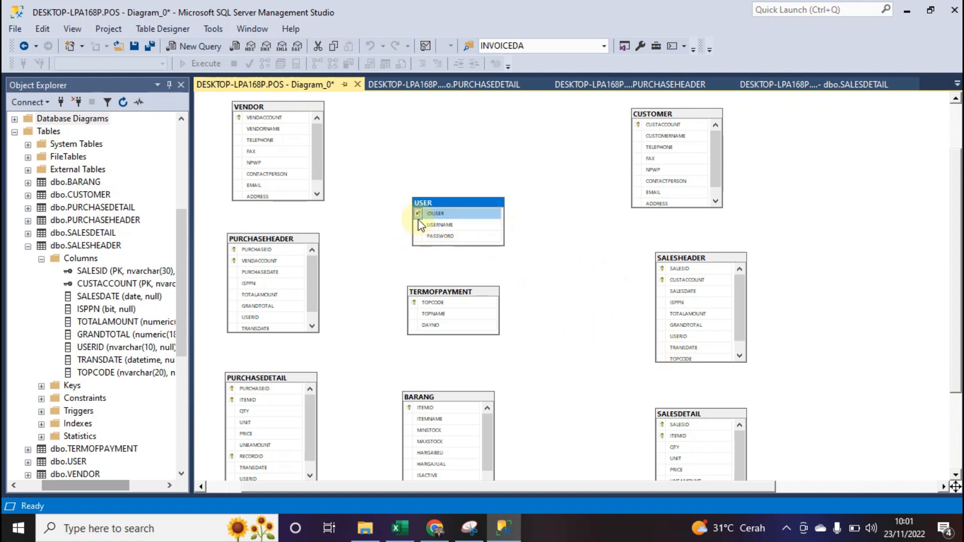
left_click_drag(425, 219, 596, 322)
Raise SALESHEADER beneath CUSTOMER and create the foreign key FK_SALESHEADER_CUSTOMER linking CUSTACCOUNT in both tables.
left_click_drag(708, 251, 726, 235)
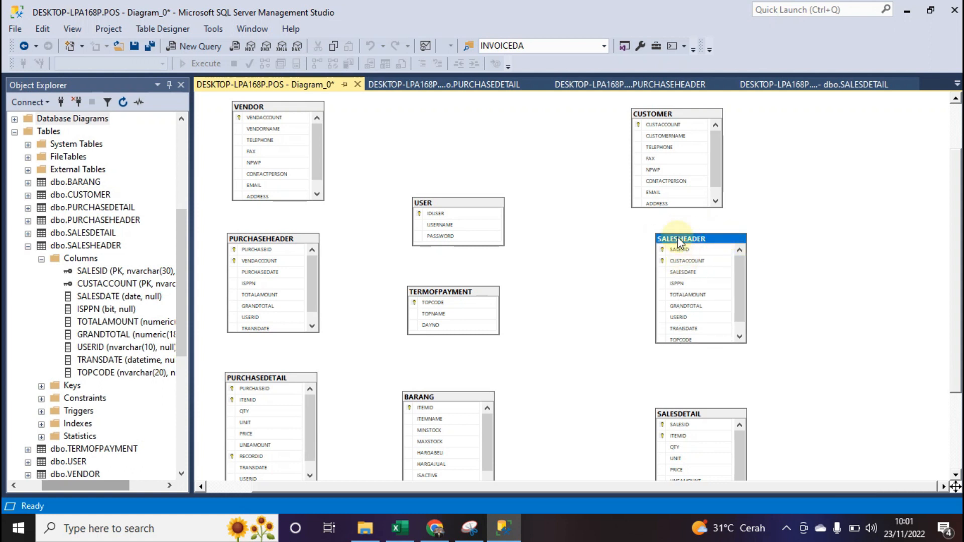
left_click(637, 125)
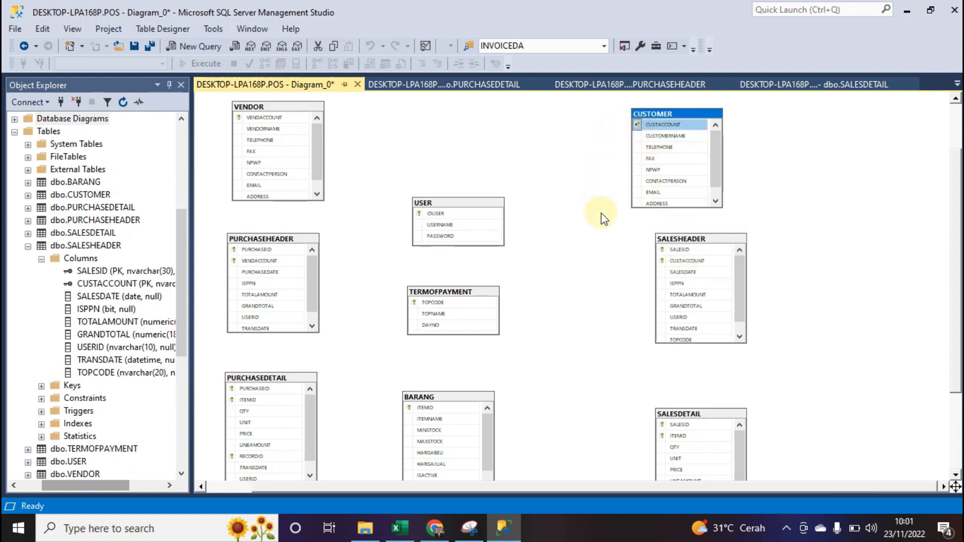
left_click_drag(635, 126, 660, 261)
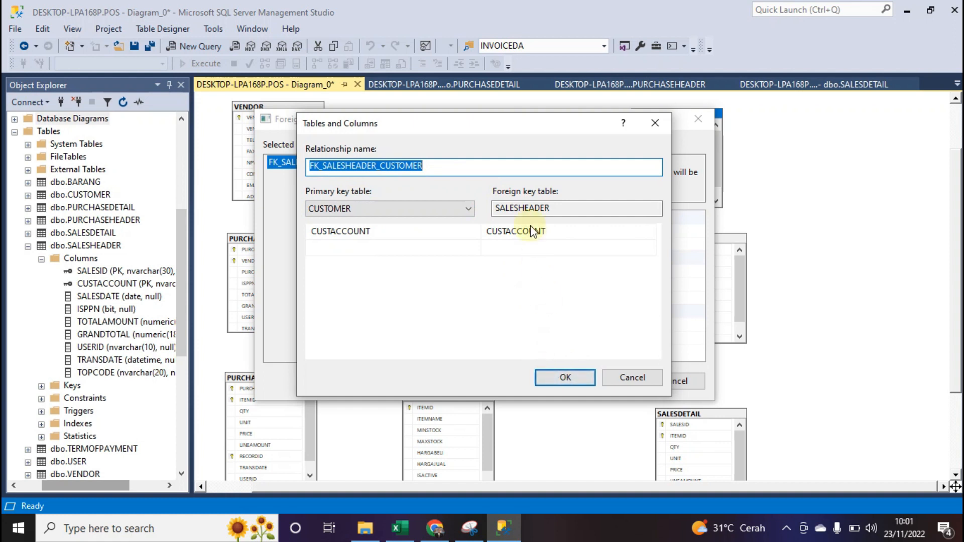
left_click(564, 378)
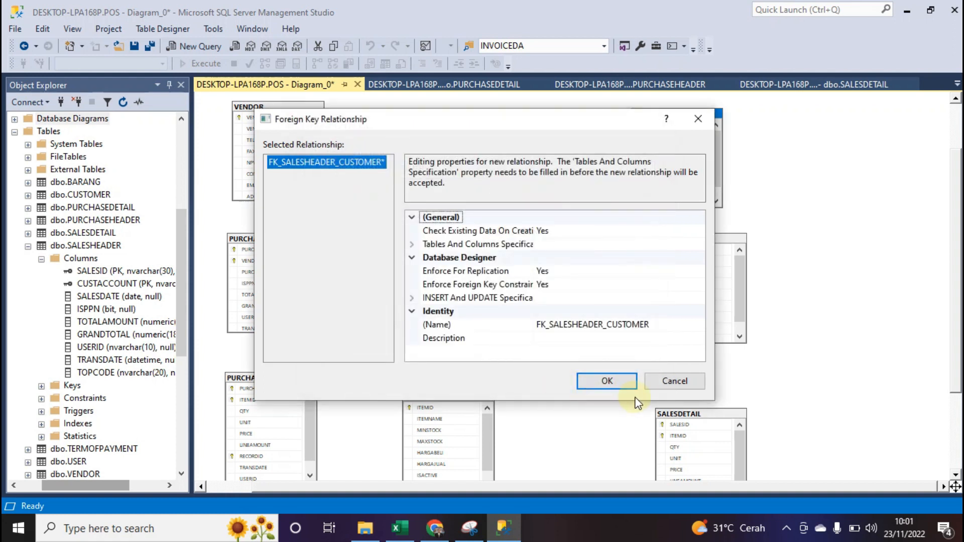
left_click(608, 381)
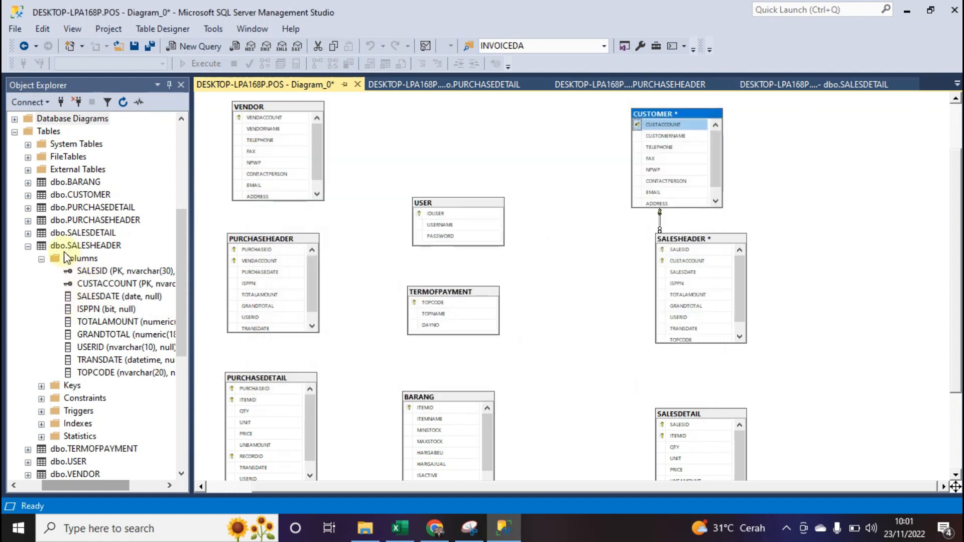
Check SALESHEADER's CUSTACCOUNT column and its list of keys in the Object Explorer.
left_click(84, 248)
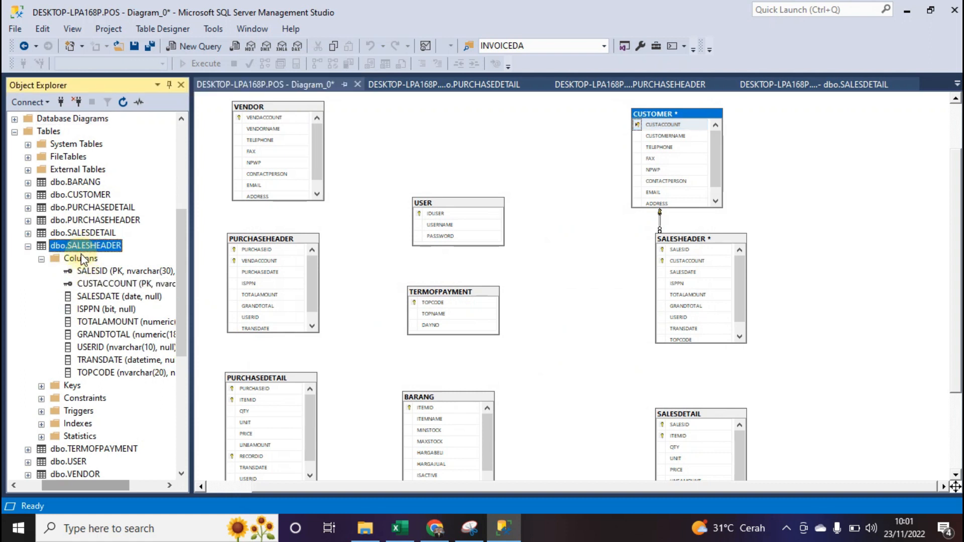
left_click(82, 259)
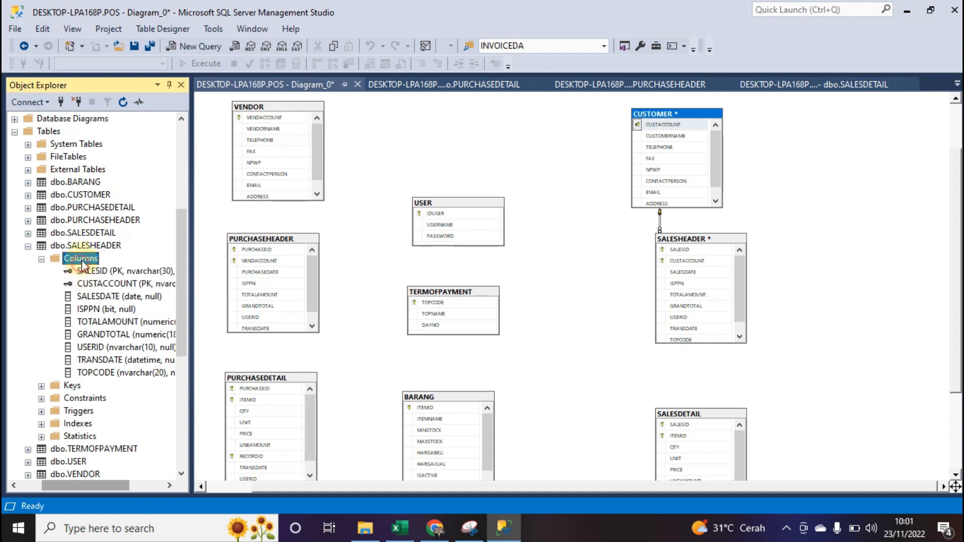
left_click(85, 248)
left_click(96, 283)
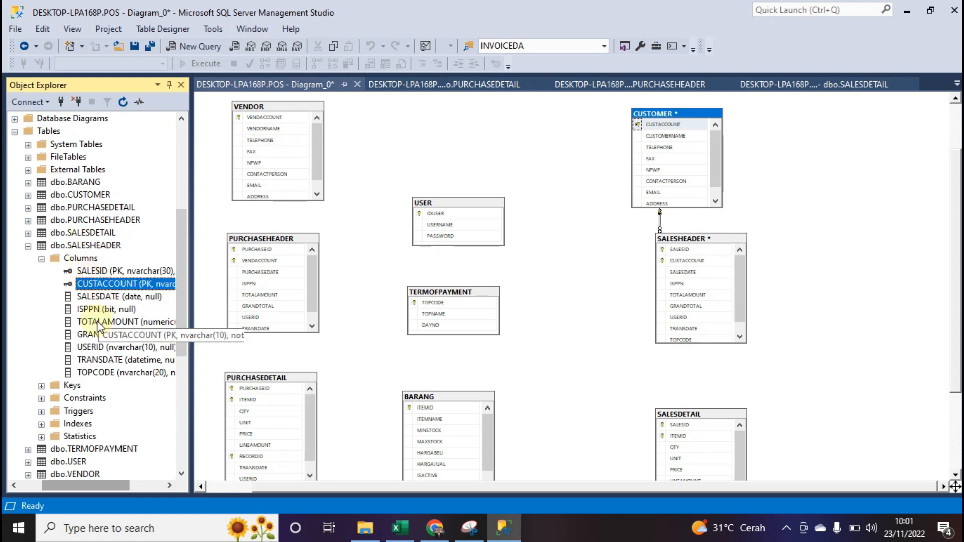
left_click(41, 385)
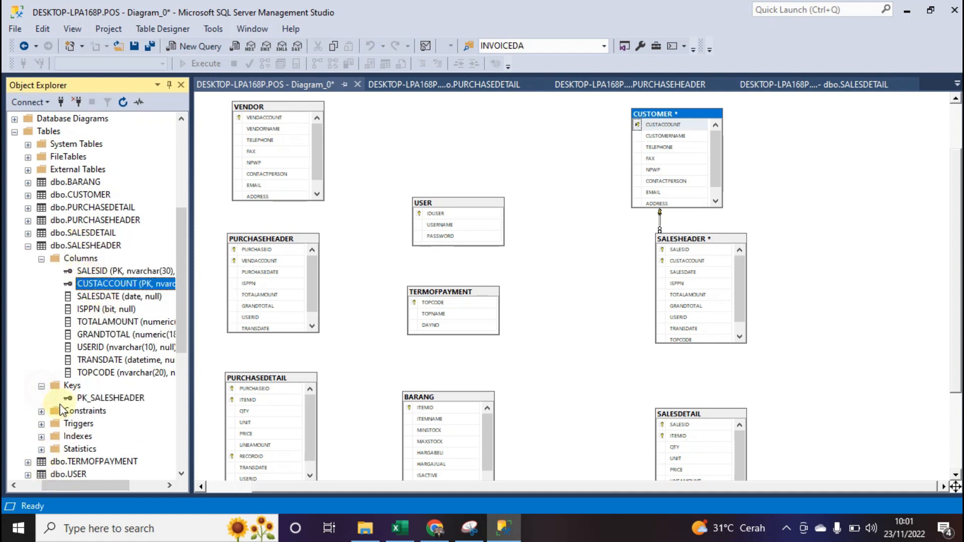
left_click(58, 387)
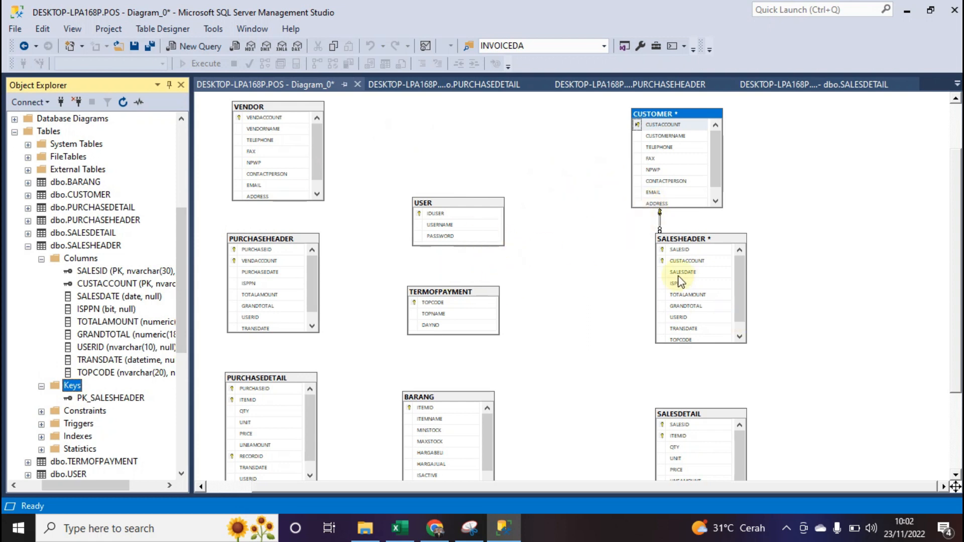
Move the SALESDETAIL table up closer beneath SALESHEADER in the diagram.
left_click_drag(685, 415, 686, 378)
scroll(487, 383, "down", 3)
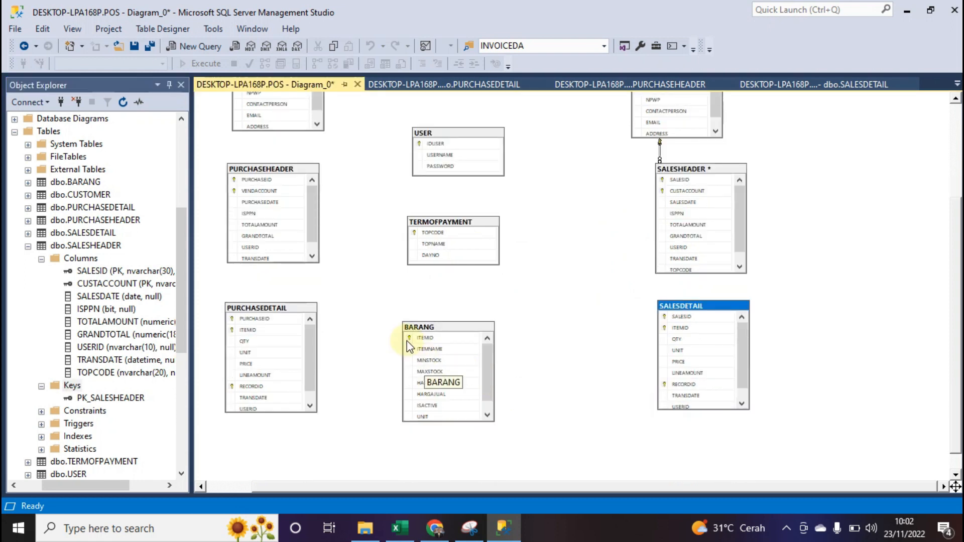
Try to create the foreign key FK_SALESDETAIL_BARANG linking ITEMID in BARANG to ITEMID in SALESDETAIL.
left_click(409, 337)
left_click_drag(409, 337, 663, 328)
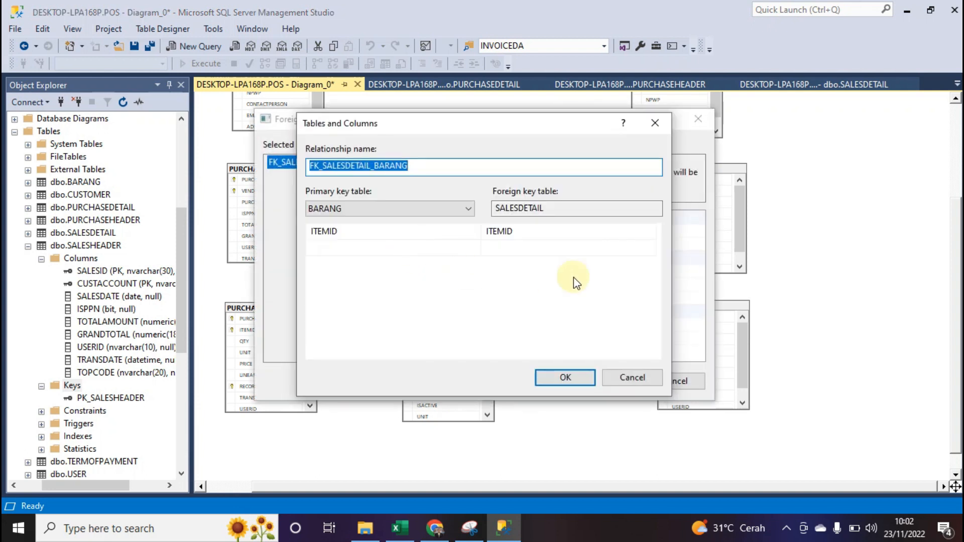
left_click(563, 379)
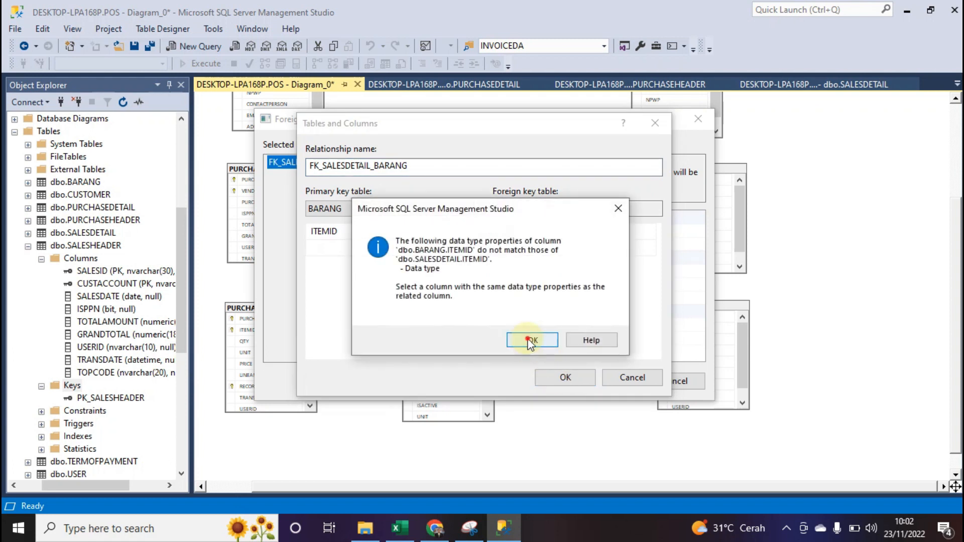
left_click(529, 339)
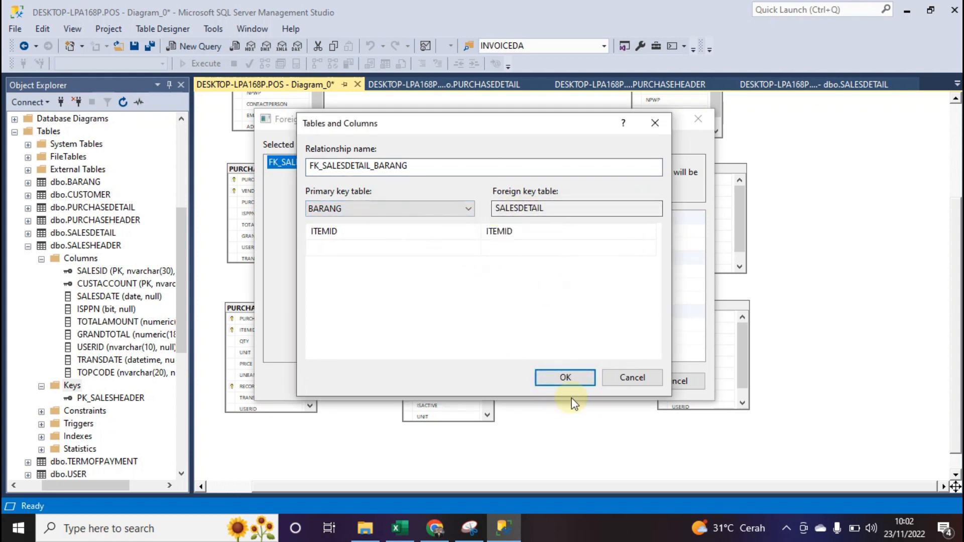
left_click(577, 380)
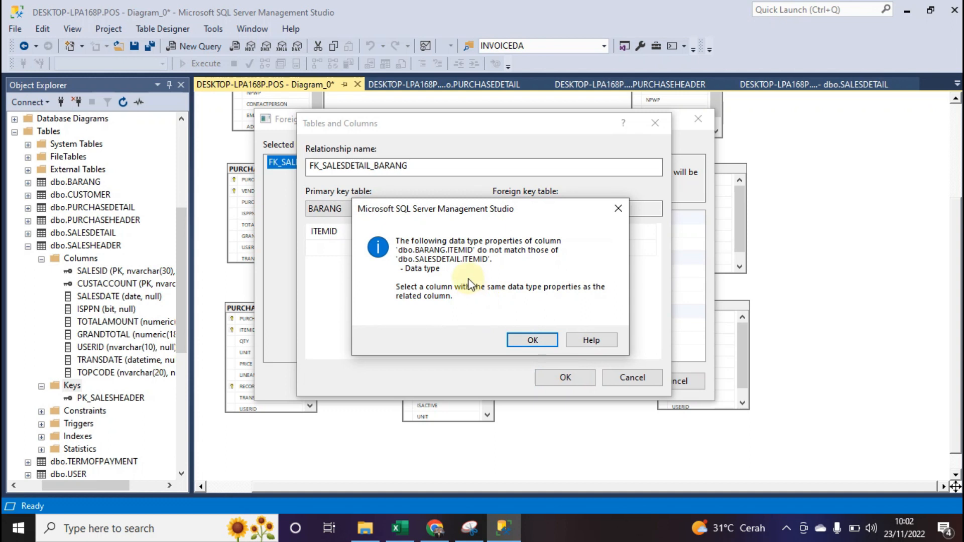
left_click(533, 340)
left_click(566, 378)
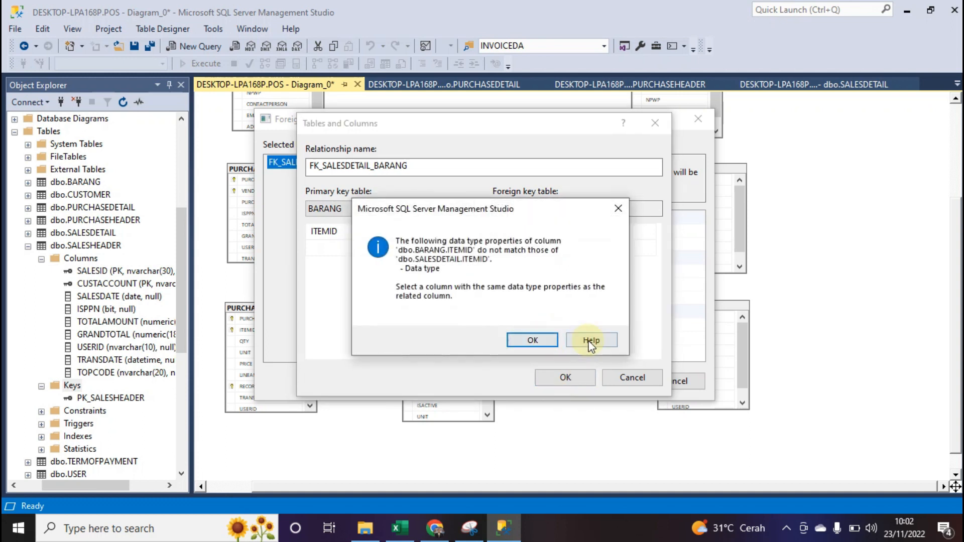
left_click(531, 341)
left_click(655, 123)
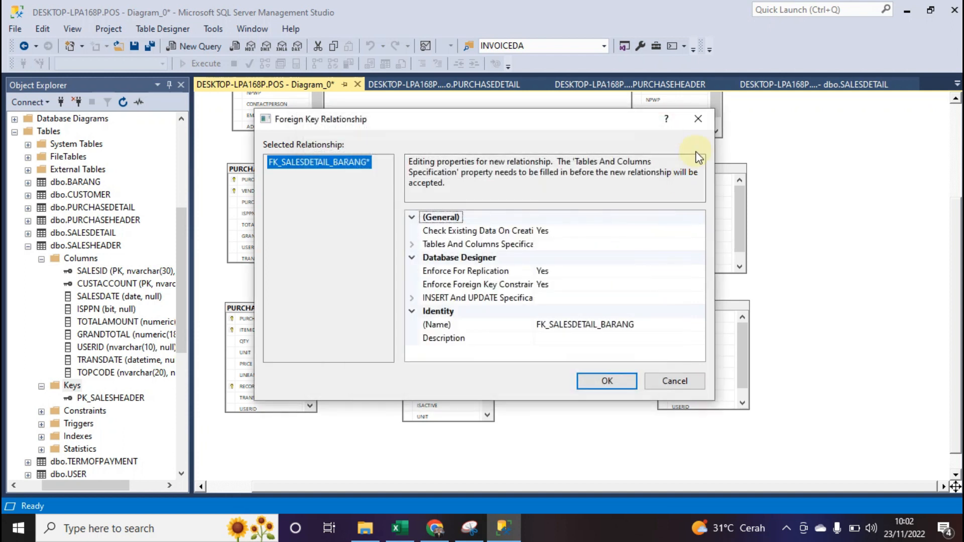
left_click(699, 120)
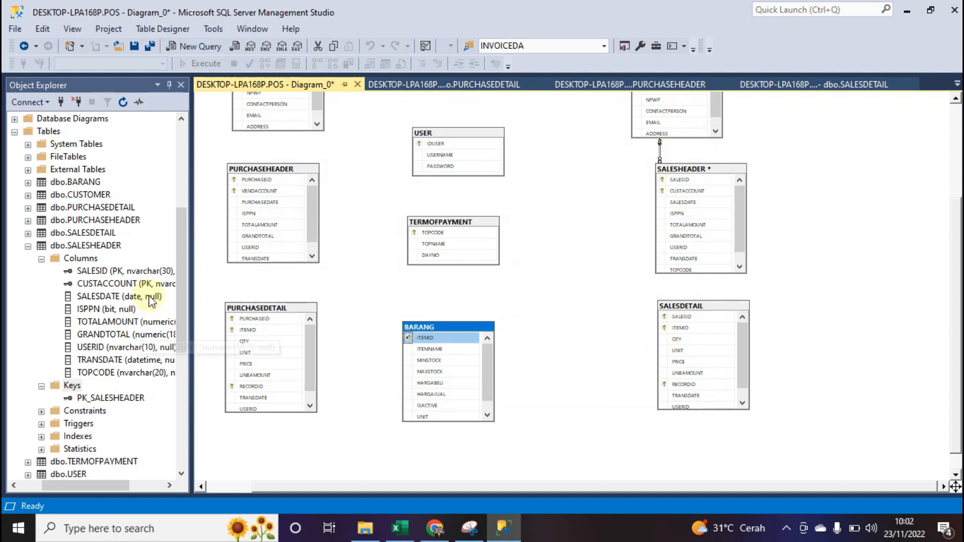
Check the data type of SALESDETAIL's ITEMID column in the Object Explorer.
left_click(28, 246)
left_click(28, 233)
left_click(41, 245)
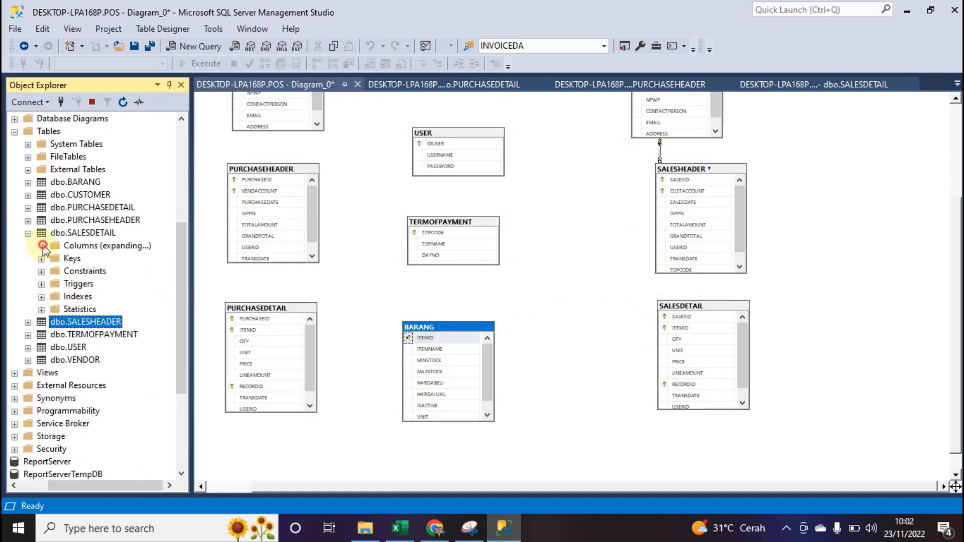
left_click_drag(73, 488, 88, 489)
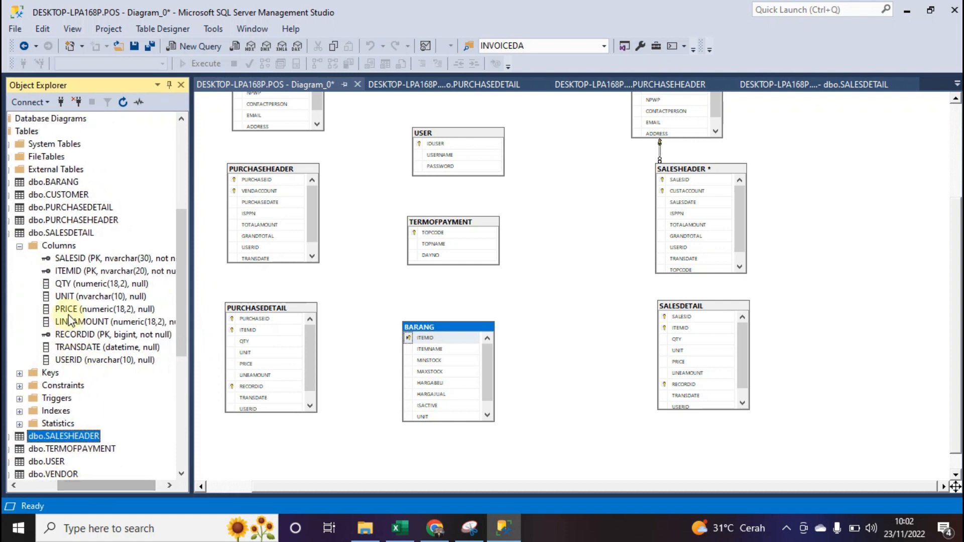
left_click(65, 273)
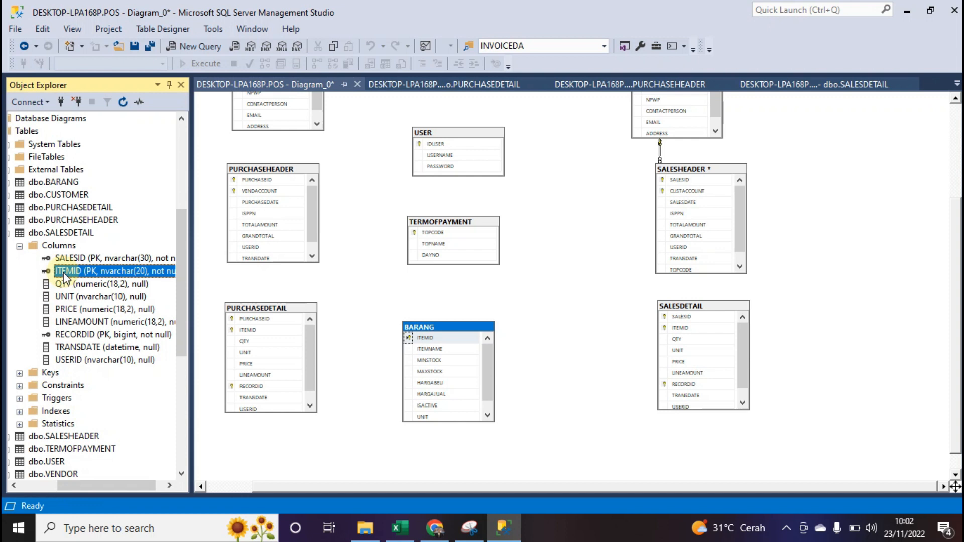
left_click_drag(84, 483, 71, 483)
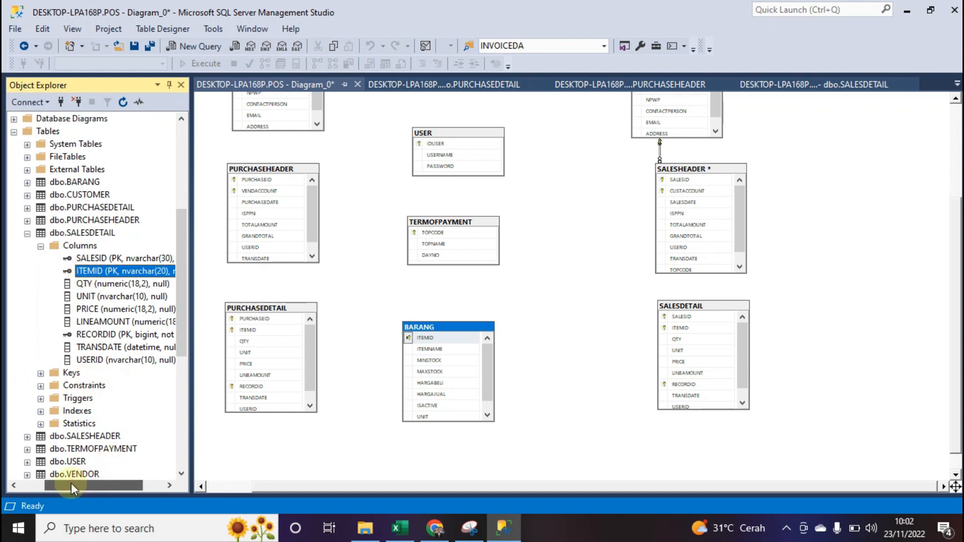
Check the data type of BARANG's ITEMID column and compare it with SALESDETAIL's ITEMID.
left_click(27, 183)
left_click(41, 195)
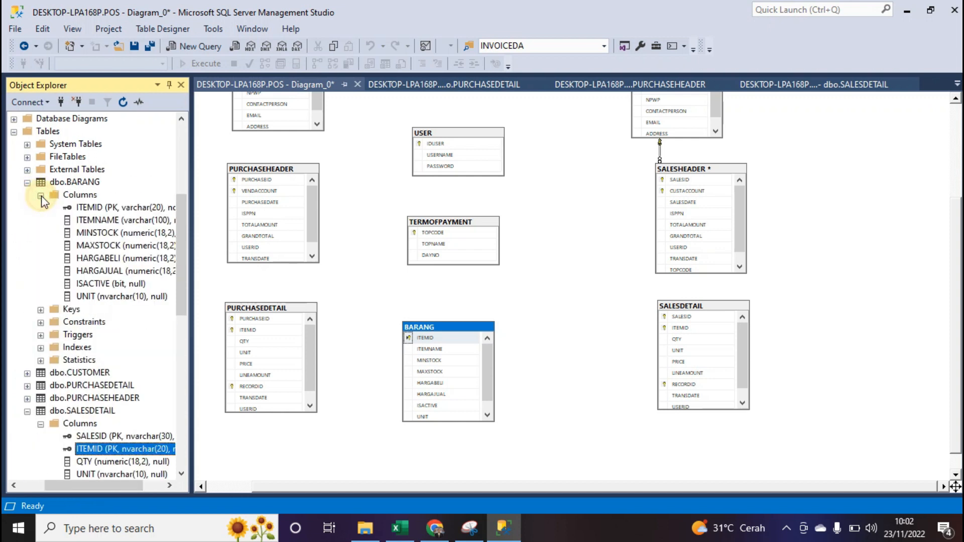
left_click_drag(73, 490, 101, 490)
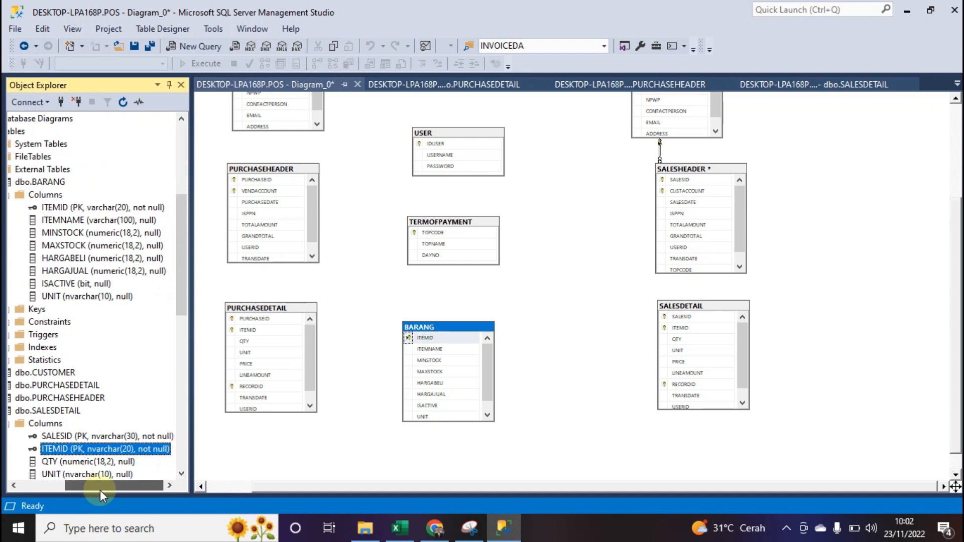
left_click(97, 208)
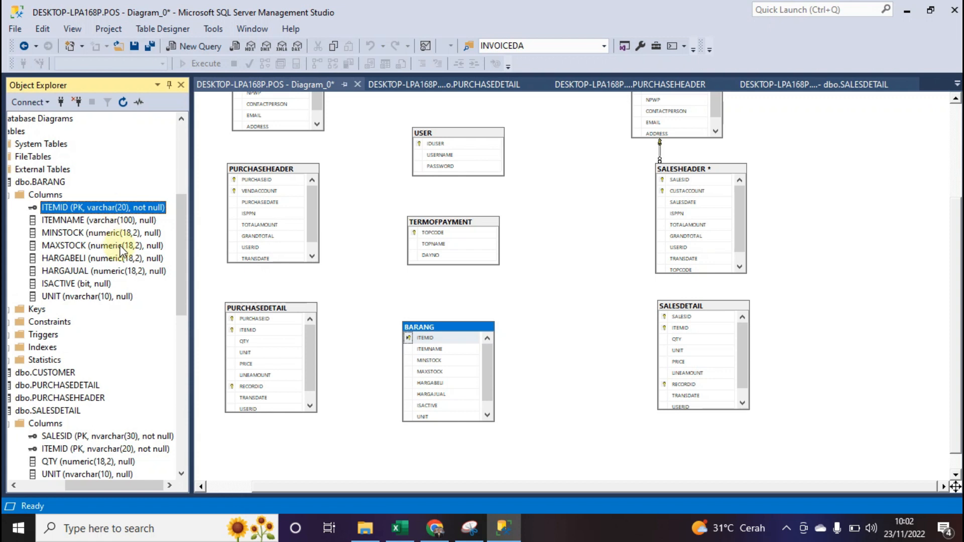
left_click_drag(184, 229, 183, 233)
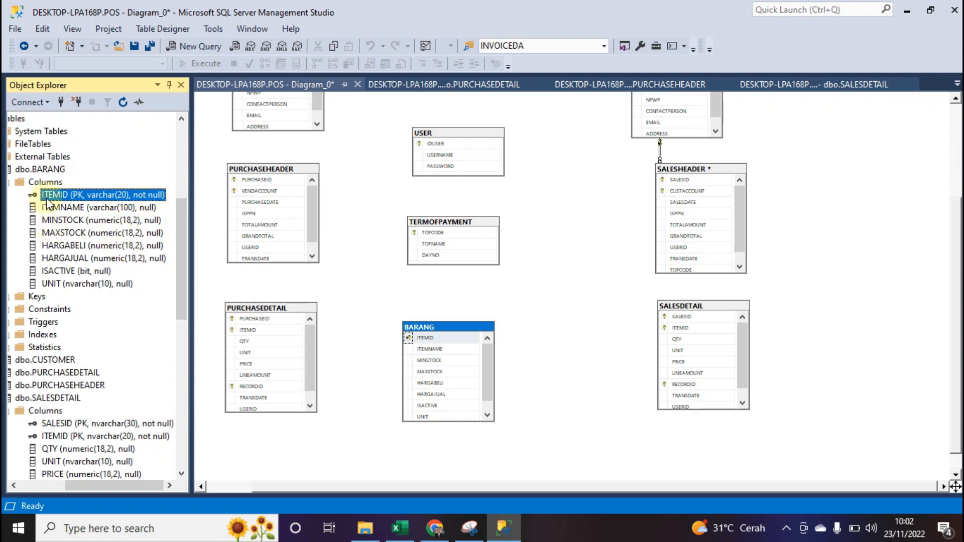
right_click(35, 171)
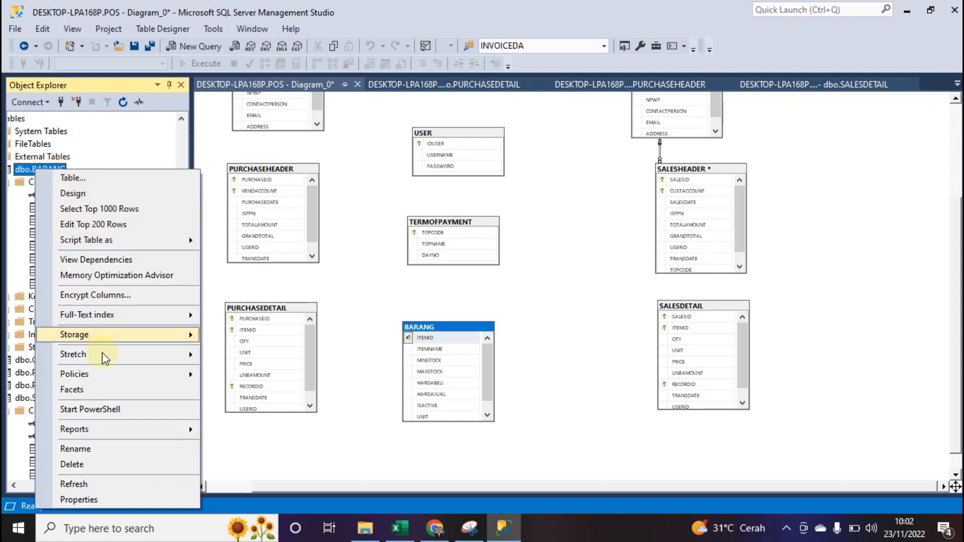
left_click(98, 454)
left_click(45, 181)
left_click(44, 171)
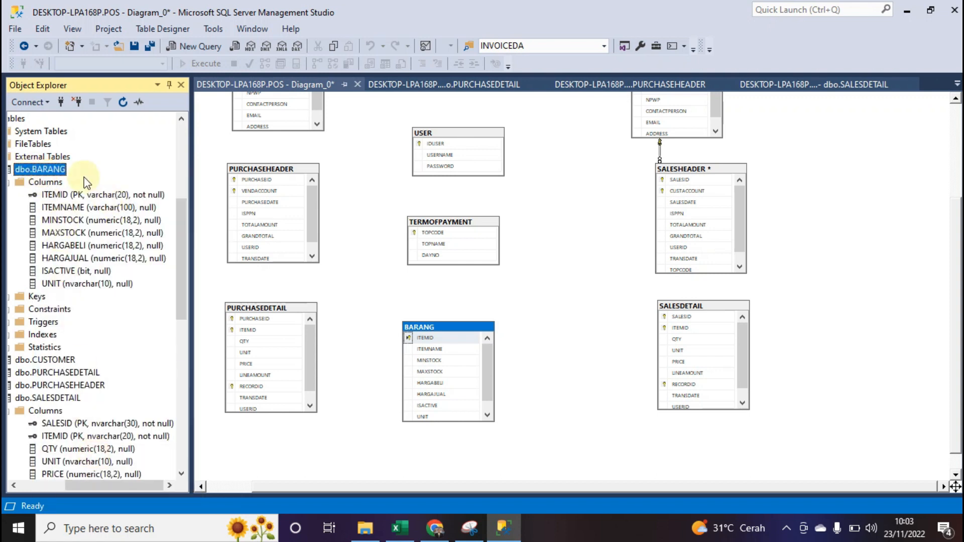
Write the statement "alter table BARANG ALTER COLUMN ITEMID NVARCHAR (20)" in a new query.
left_click(195, 47)
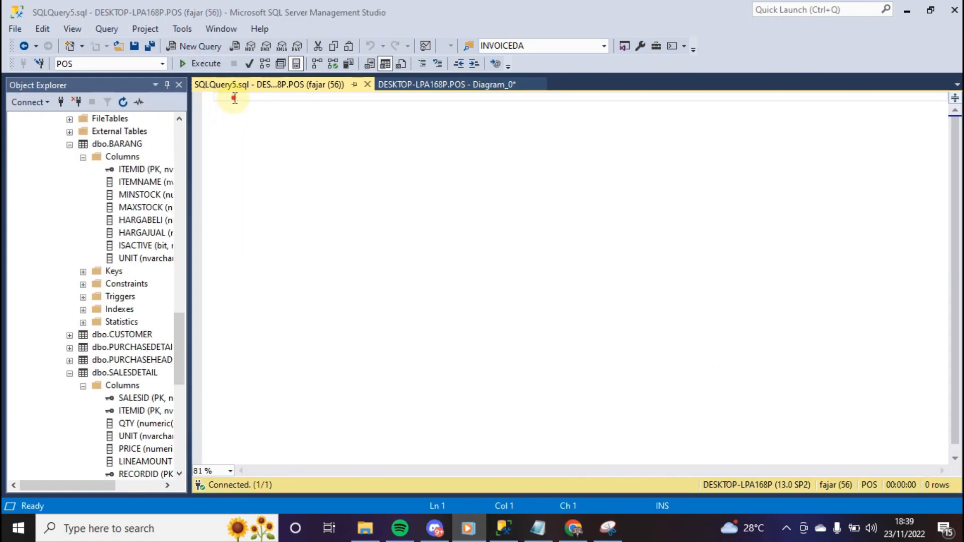
left_click(234, 98)
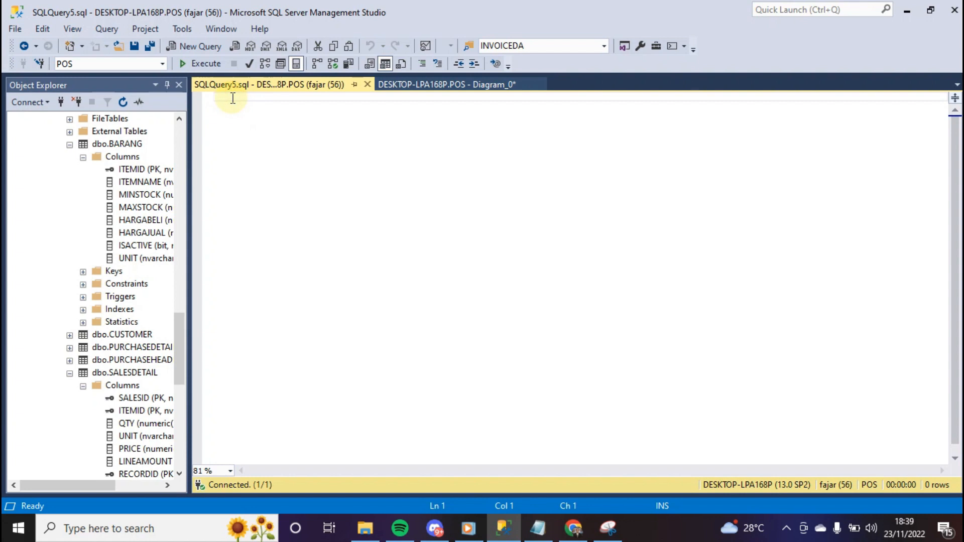
type("a")
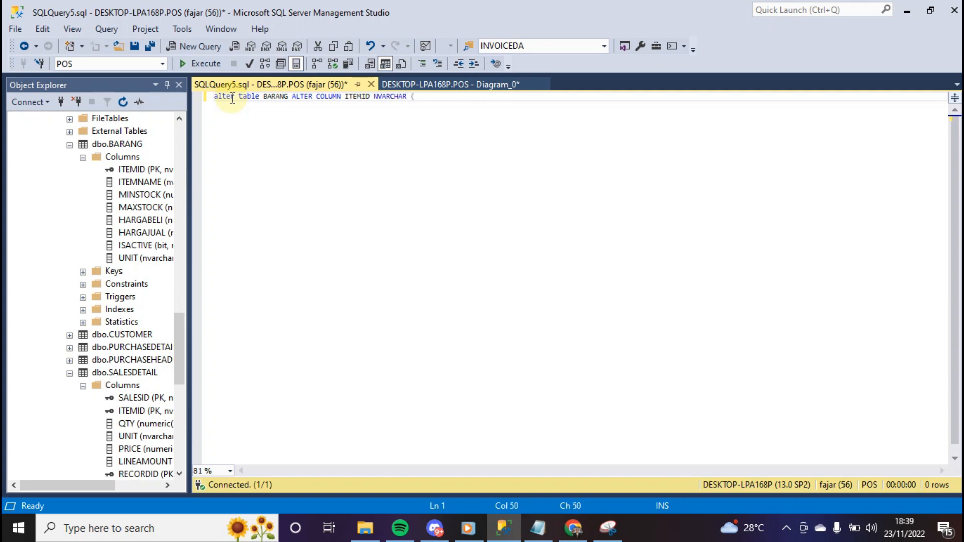
mouse_move(98, 486)
left_mouse_down()
mouse_move(126, 486)
mouse_move(101, 487)
left_mouse_up()
left_click(424, 96)
type("20")
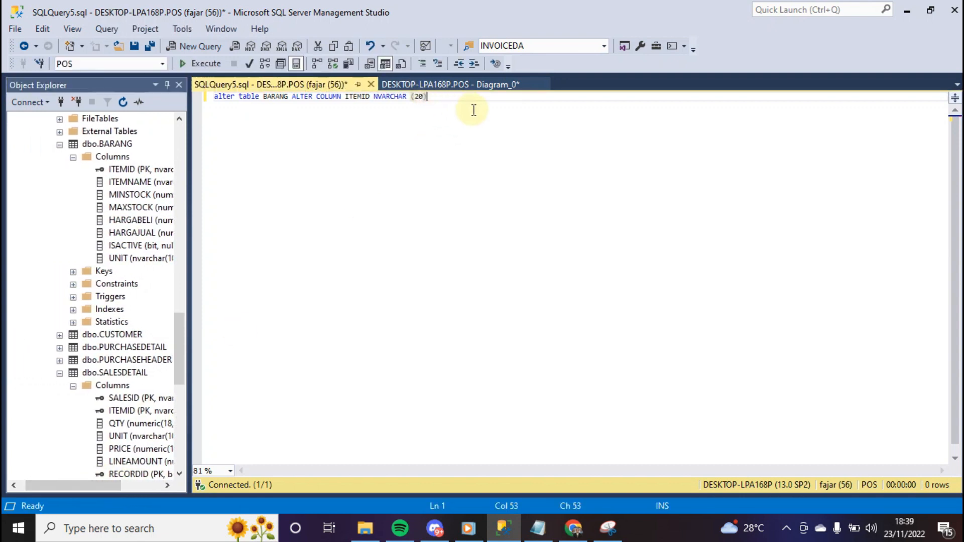
Try to run the whole ALTER TABLE statement on BARANG's ITEMID column.
left_click_drag(471, 107, 215, 97)
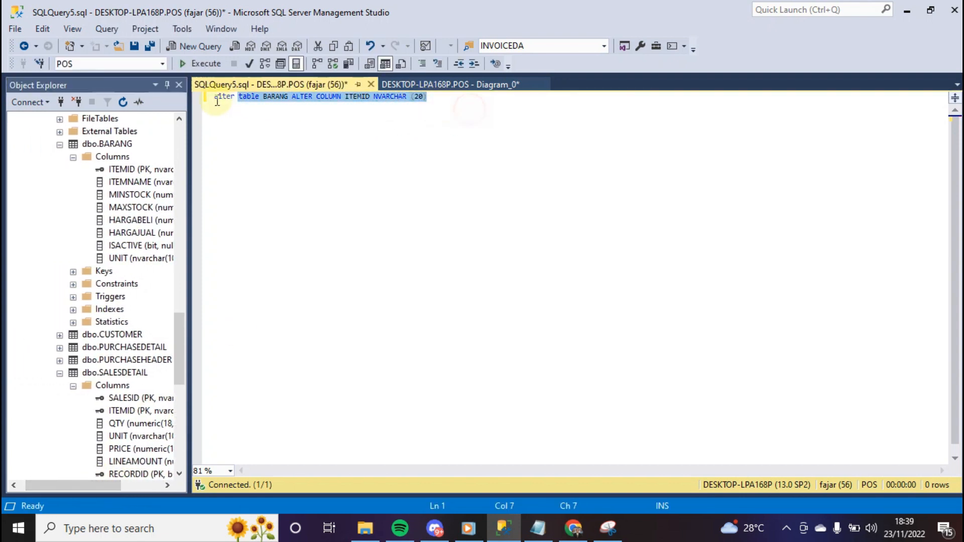
right_click(255, 106)
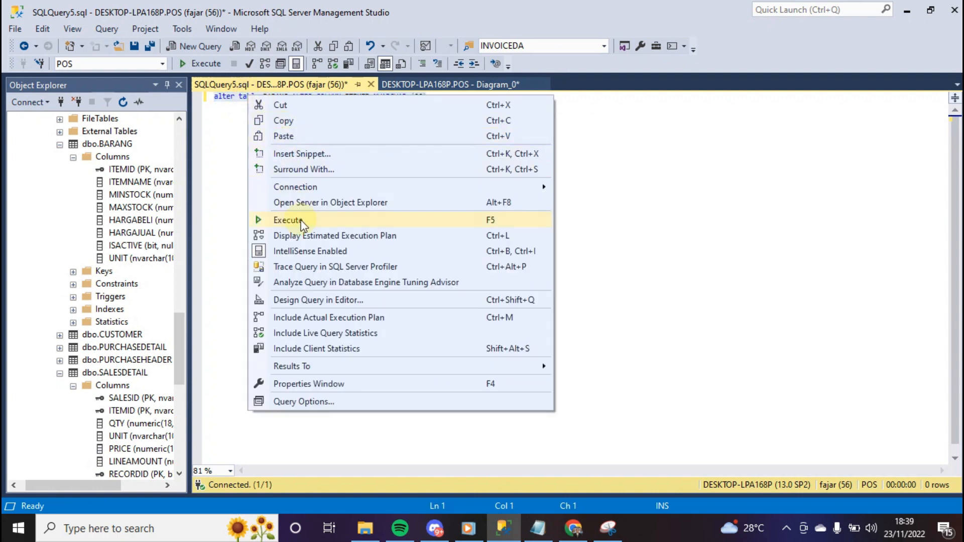
left_click(303, 221)
left_click(434, 239)
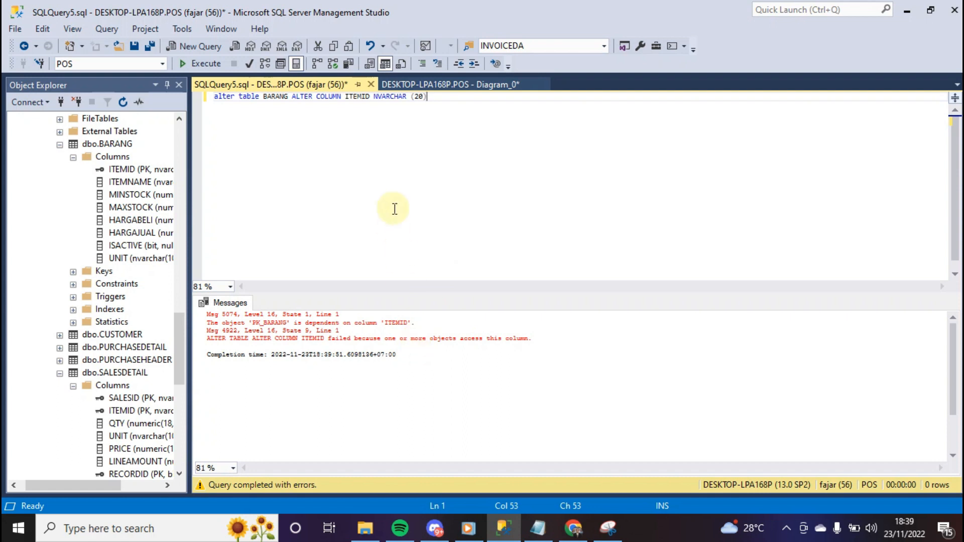
Widen the Object Explorer and capture the BARANG table's column list with the Snipping Tool.
left_click_drag(192, 160, 225, 174)
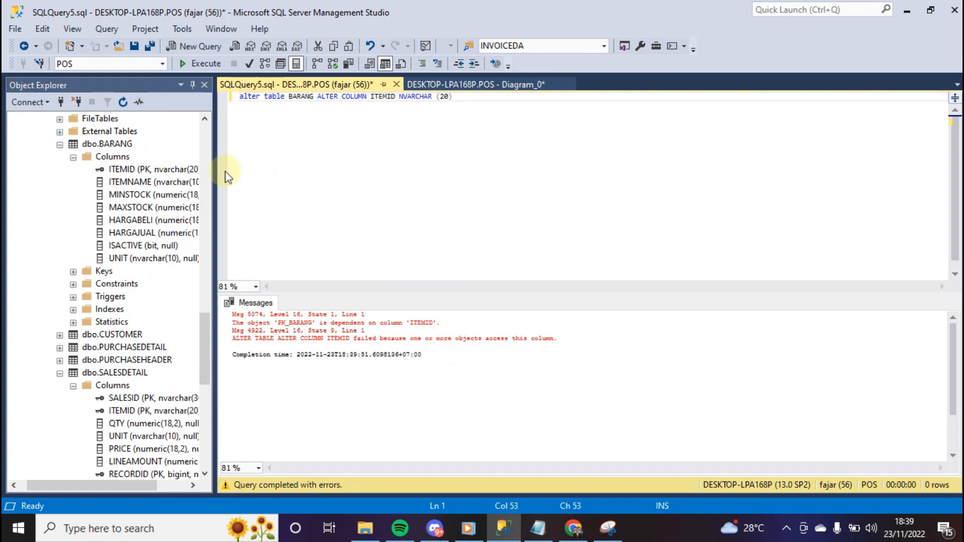
left_click(107, 143)
scroll(121, 168, "up", 2)
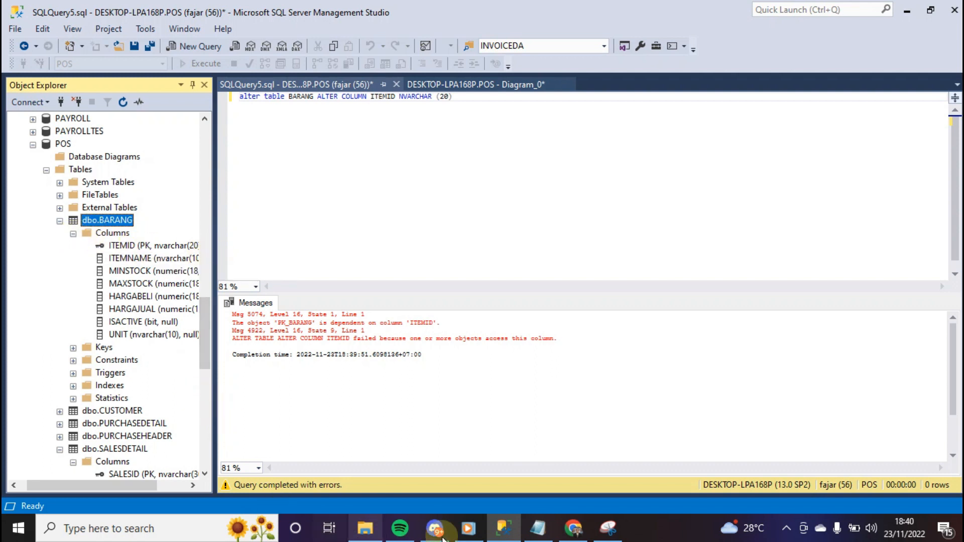
left_click(608, 527)
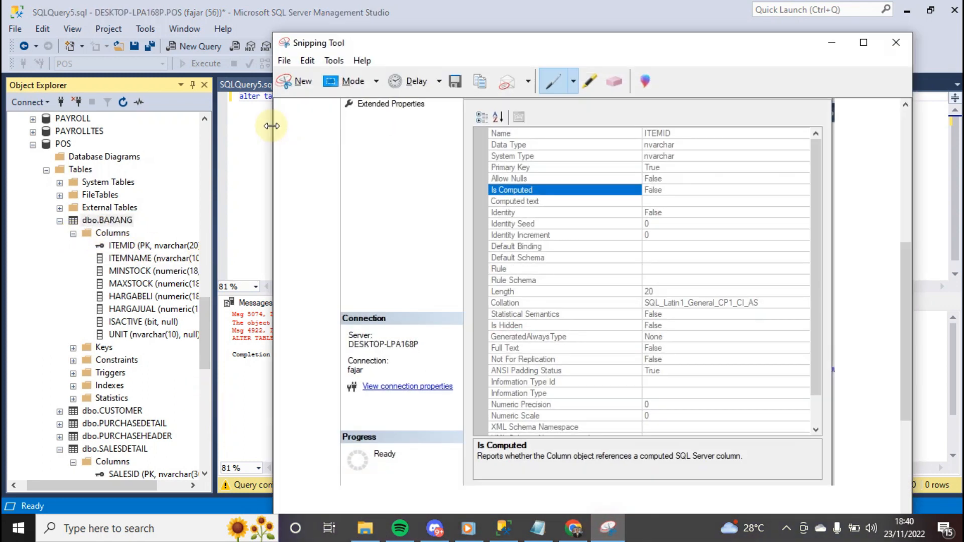
left_click(298, 81)
left_click_drag(43, 211, 166, 370)
left_click(318, 89)
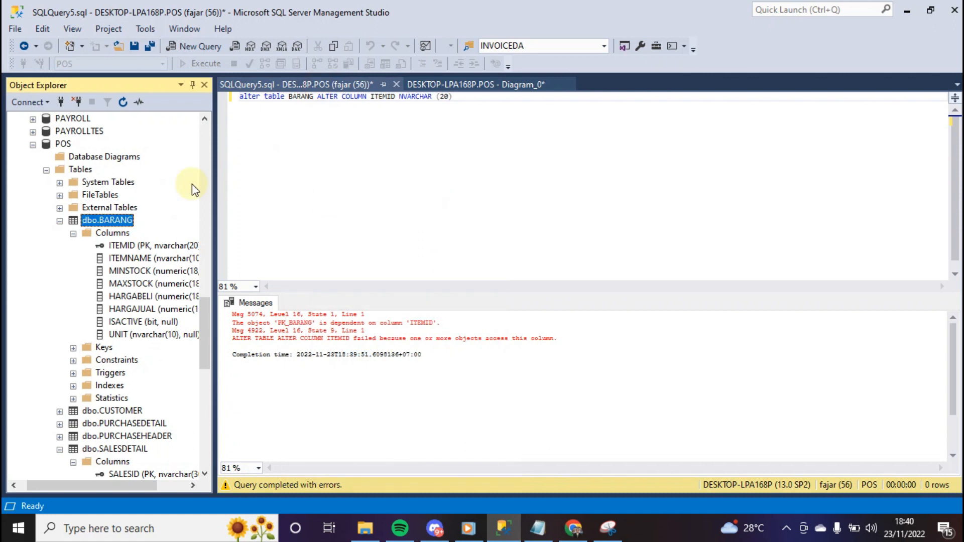
Collapse the first server connection's tree in the Object Explorer.
scroll(176, 215, "up", 6)
scroll(177, 215, "up", 9)
scroll(176, 215, "down", 9)
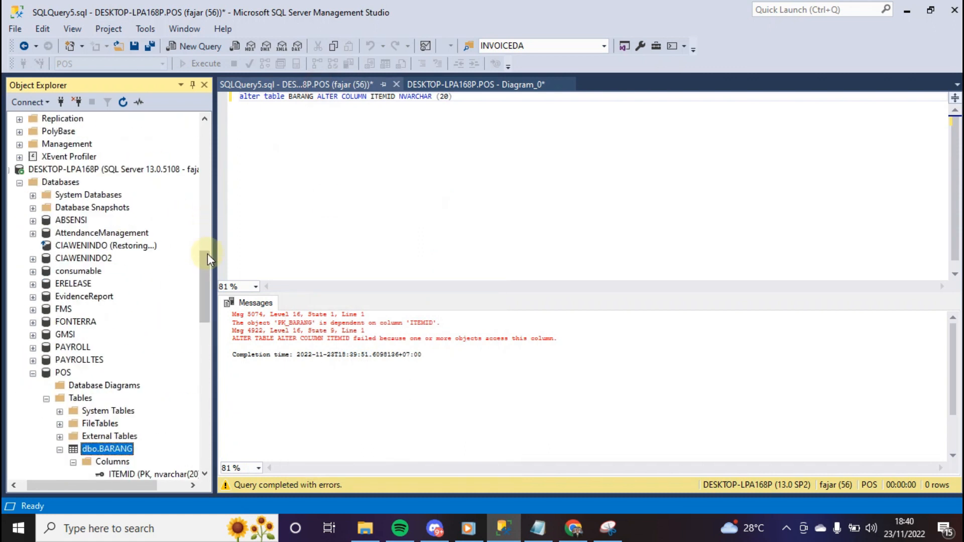
left_click_drag(206, 254, 205, 124)
left_click(9, 119)
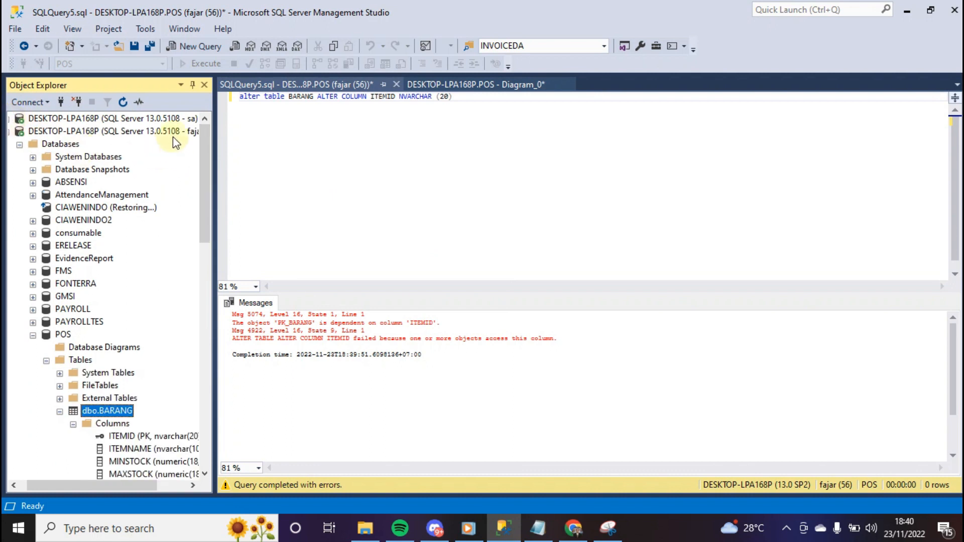
Delete the BARANG table from the POS database and select the Tables folder.
scroll(135, 326, "down", 3)
left_click(118, 297)
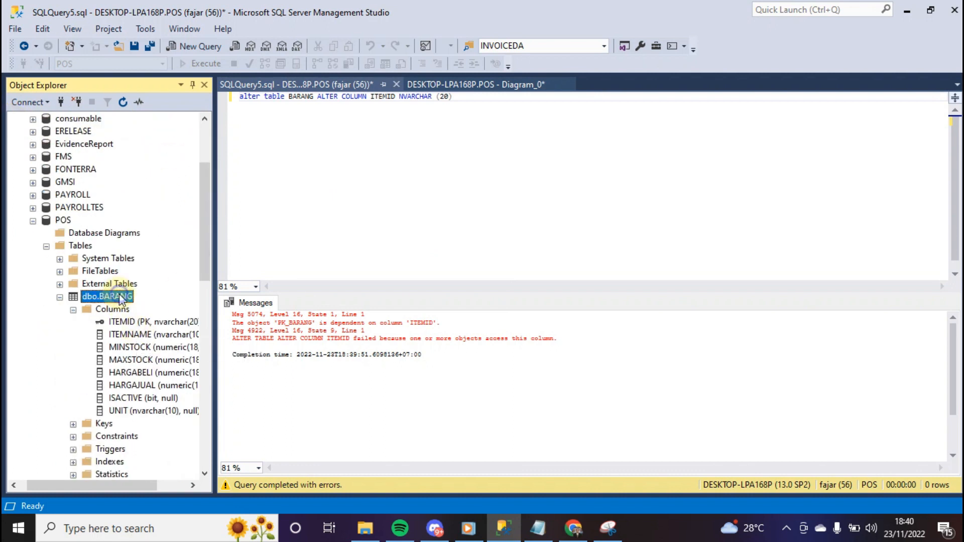
right_click(118, 296)
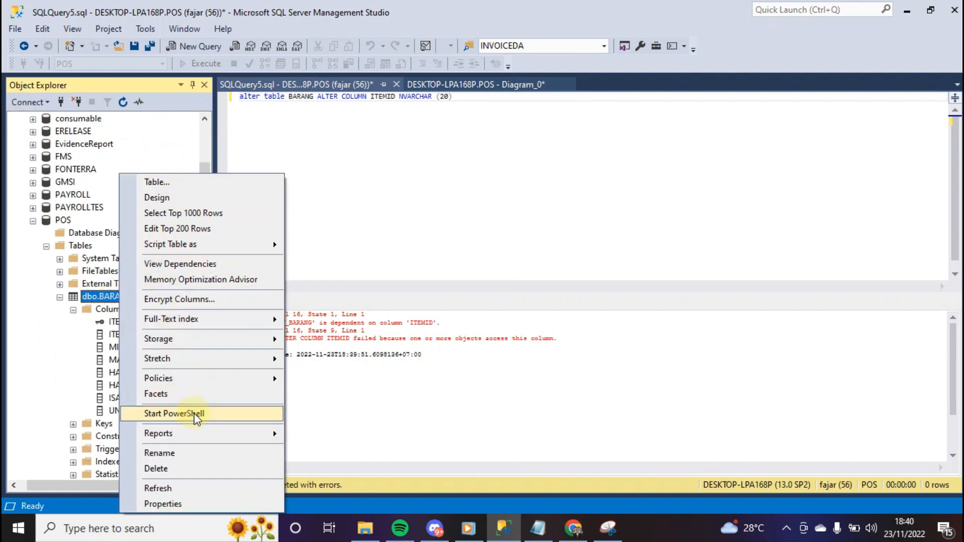
left_click(190, 469)
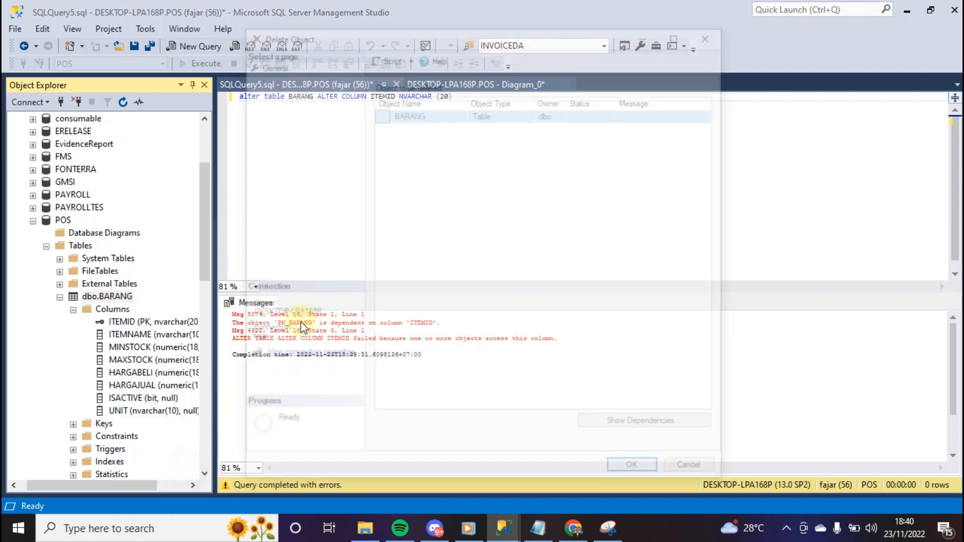
left_click(651, 480)
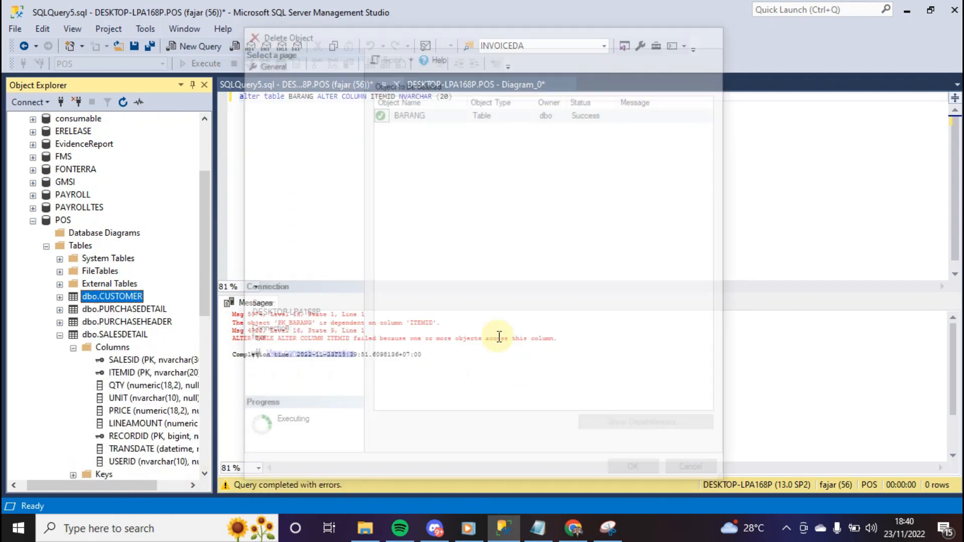
left_click(80, 245)
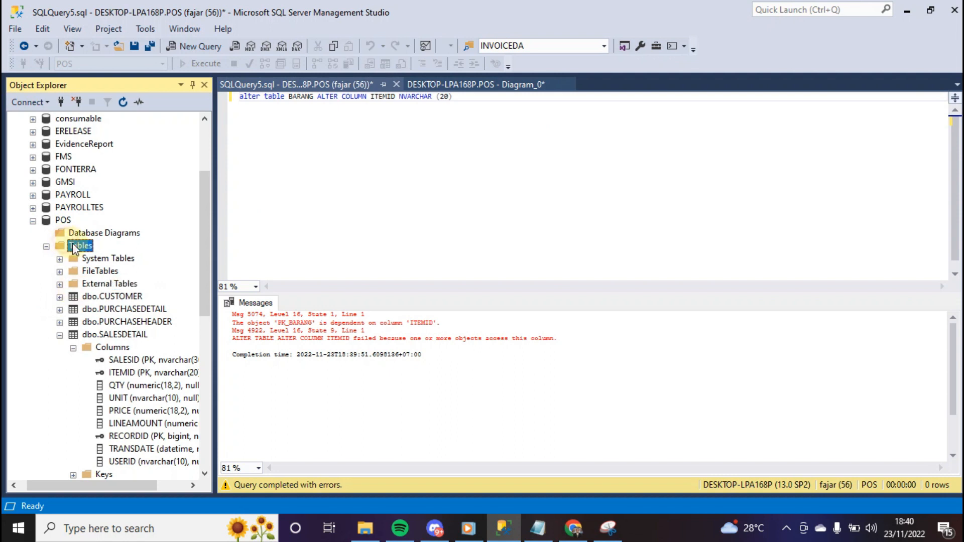
Start a new table in the POS database and add an ITEMID column of type nvarchar(20).
right_click(79, 246)
left_click(102, 257)
left_click(296, 257)
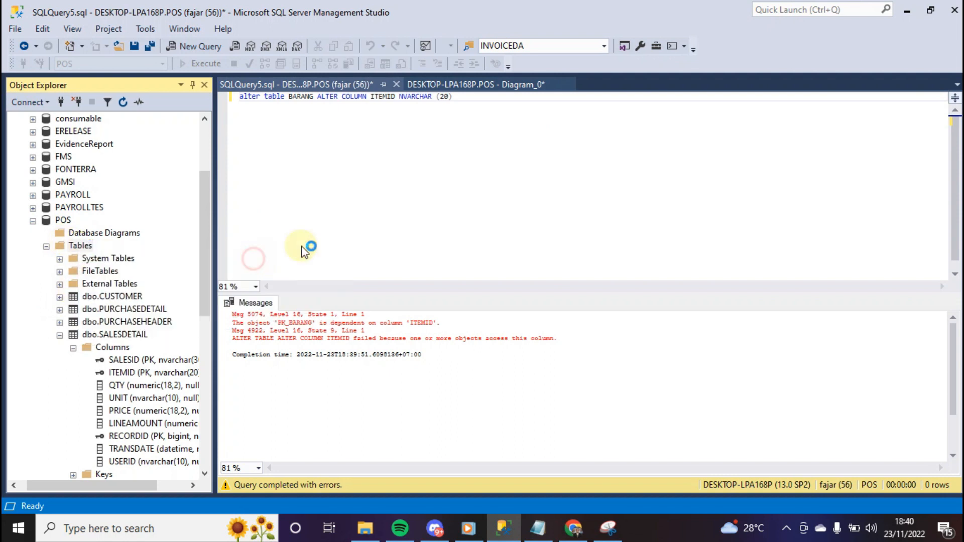
left_click(286, 114)
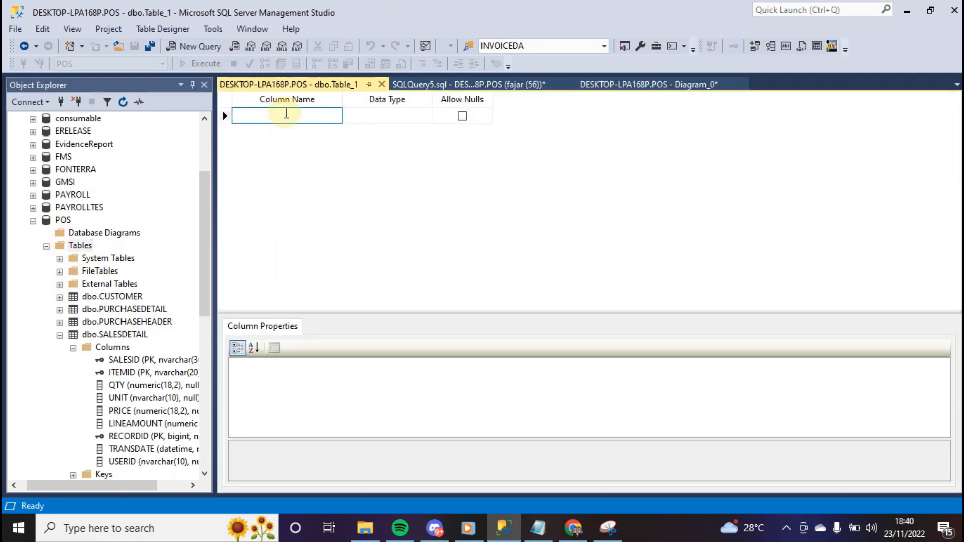
type("ITEMID")
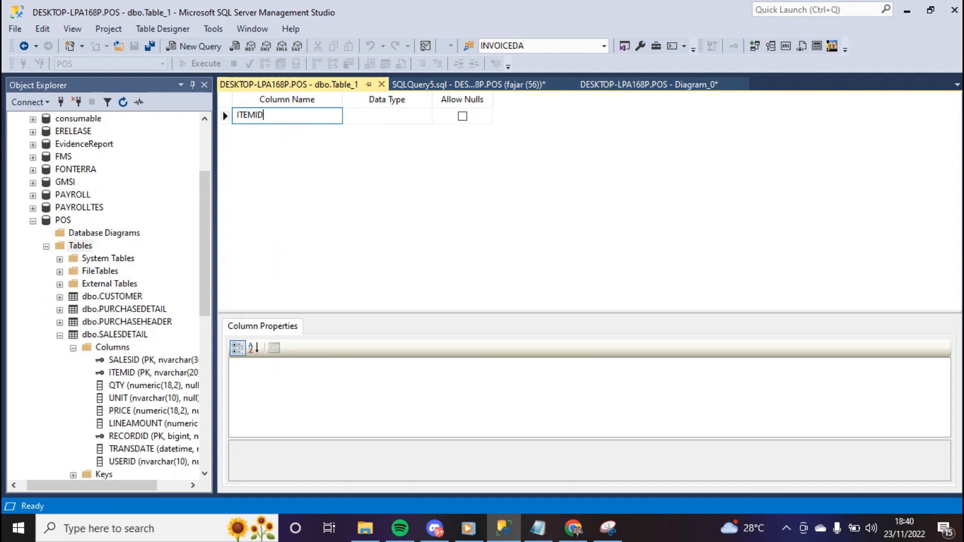
key("alt+Tab")
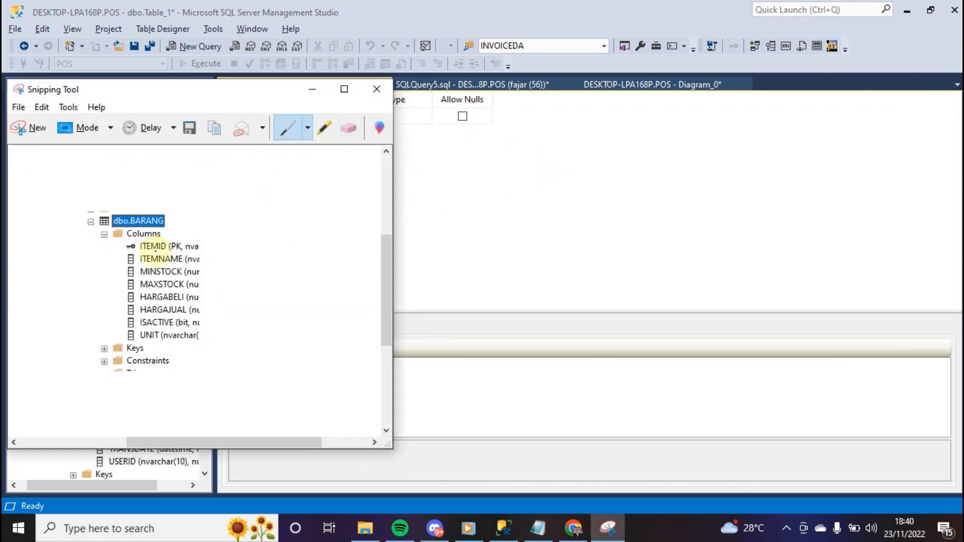
key("alt+Tab")
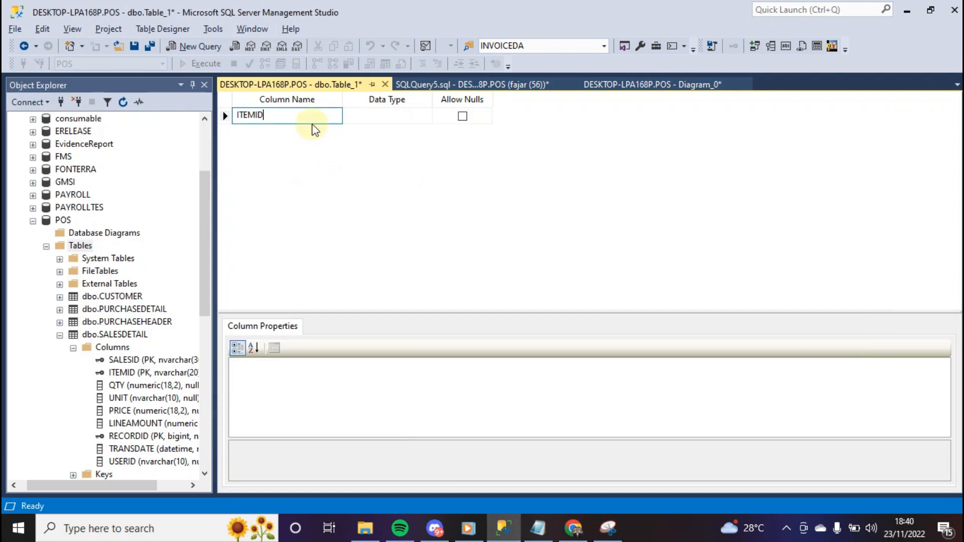
left_click(384, 117)
type("NVARchar(50")
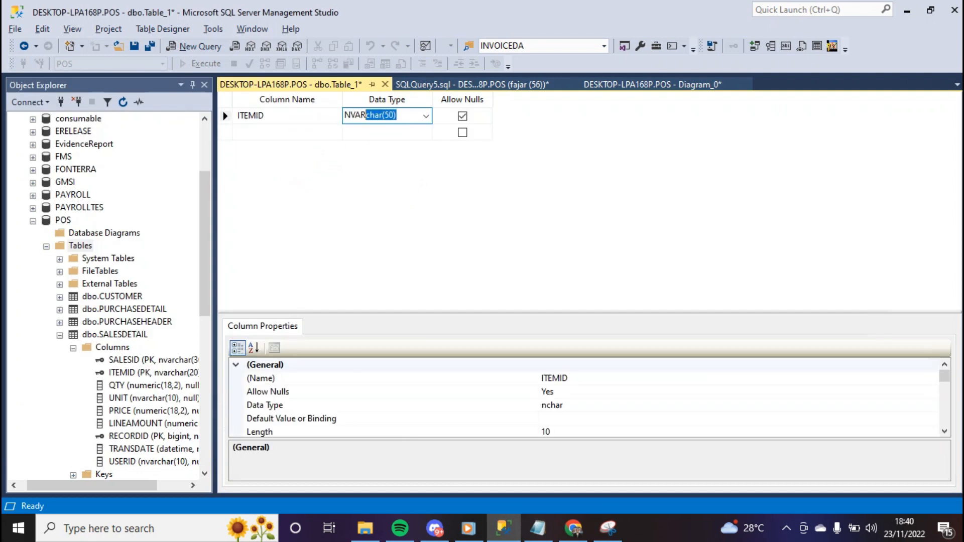
left_click(389, 117)
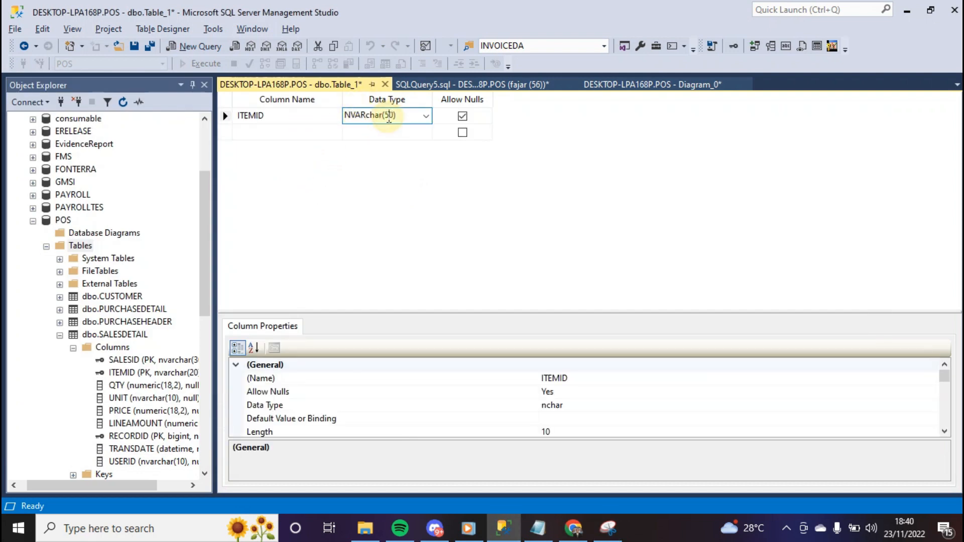
type("20)")
Add an ITEMNAME column of type nvarchar(80) to the new table, consulting the captured BARANG column list.
left_click(260, 133)
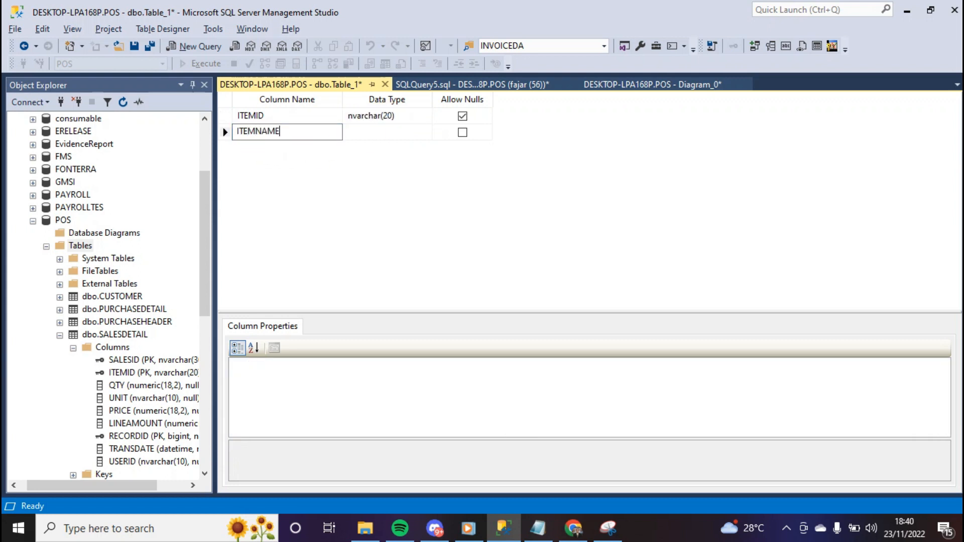
left_click(382, 131)
type("NVAR")
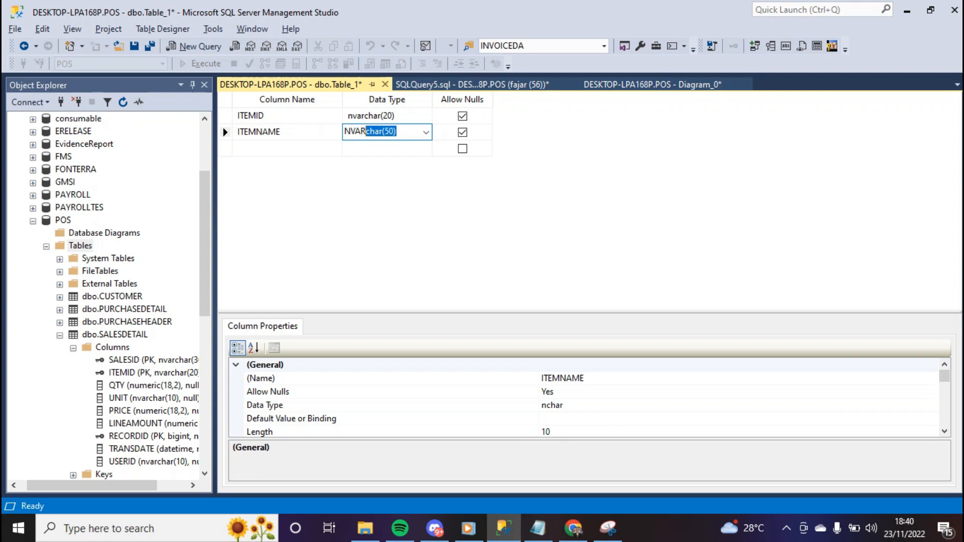
type("CHA")
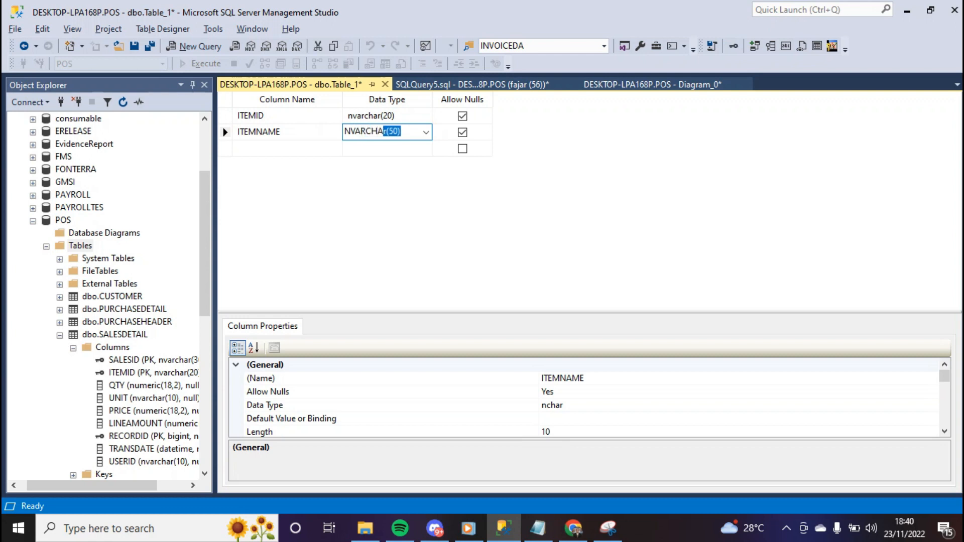
left_click(394, 132)
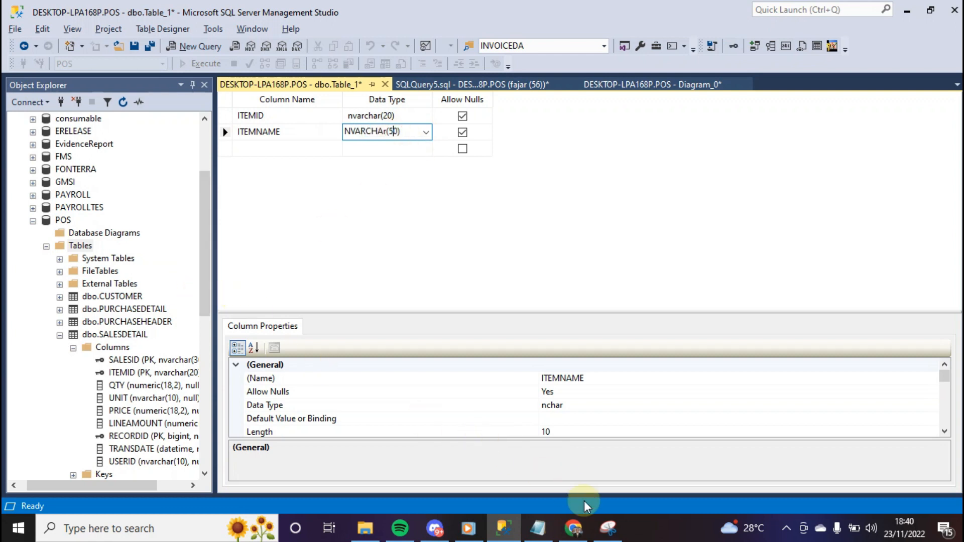
left_click(608, 528)
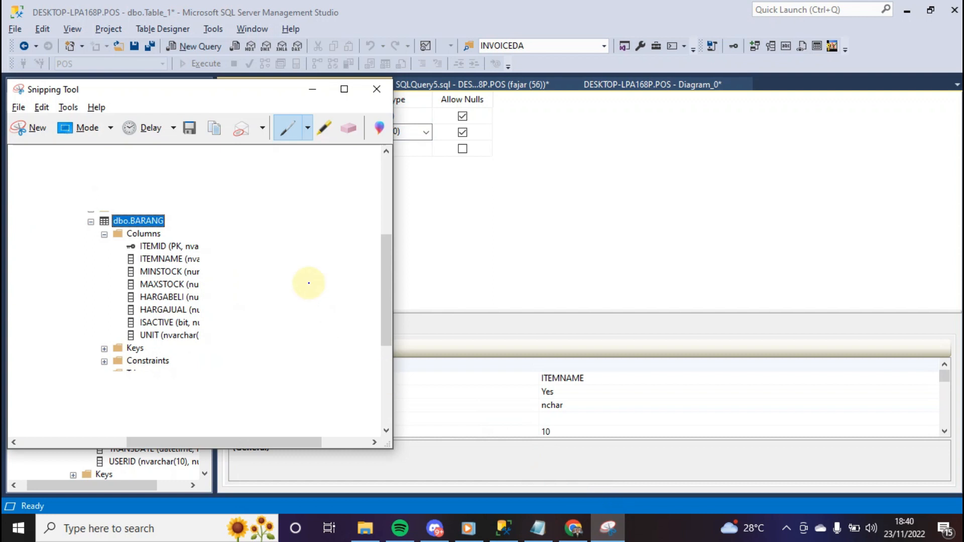
left_click(311, 94)
left_click(395, 132)
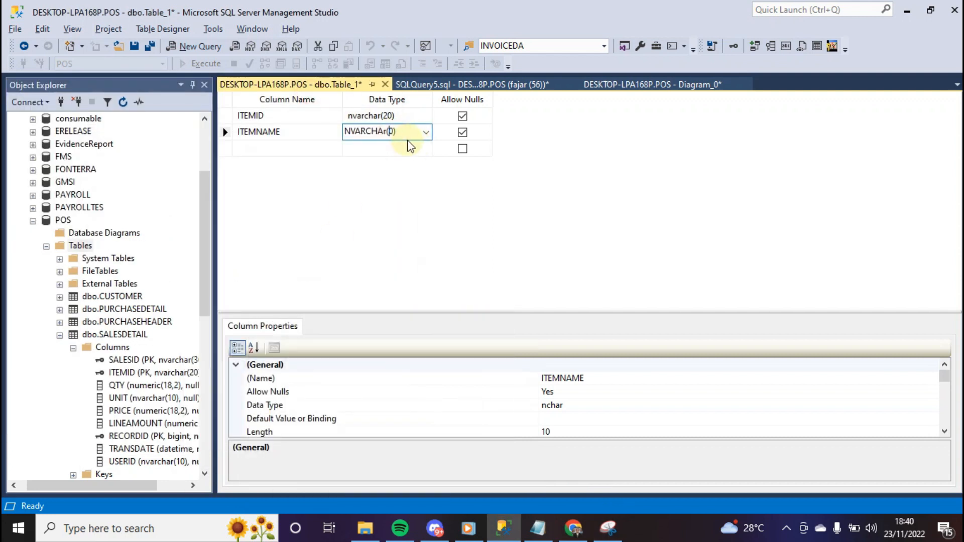
type("8")
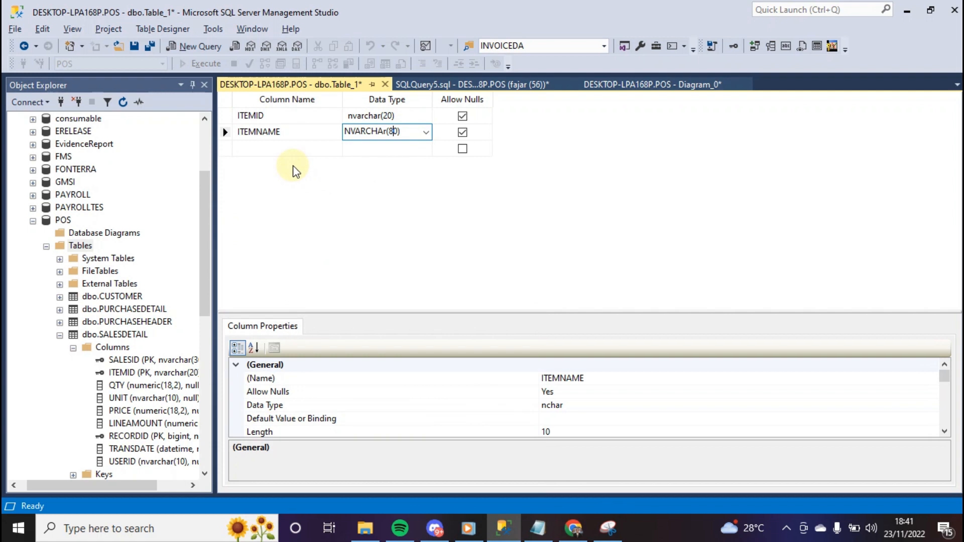
Check the captured column list and add a MINSTOCK column of type numeric(18, 2).
left_click(293, 147)
key("alt+Tab")
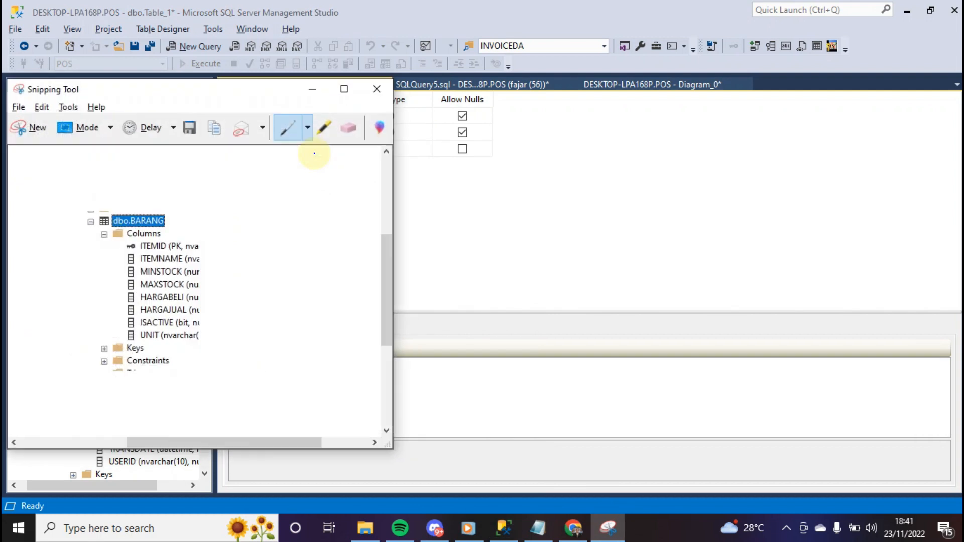
key("alt+Tab")
type("MI")
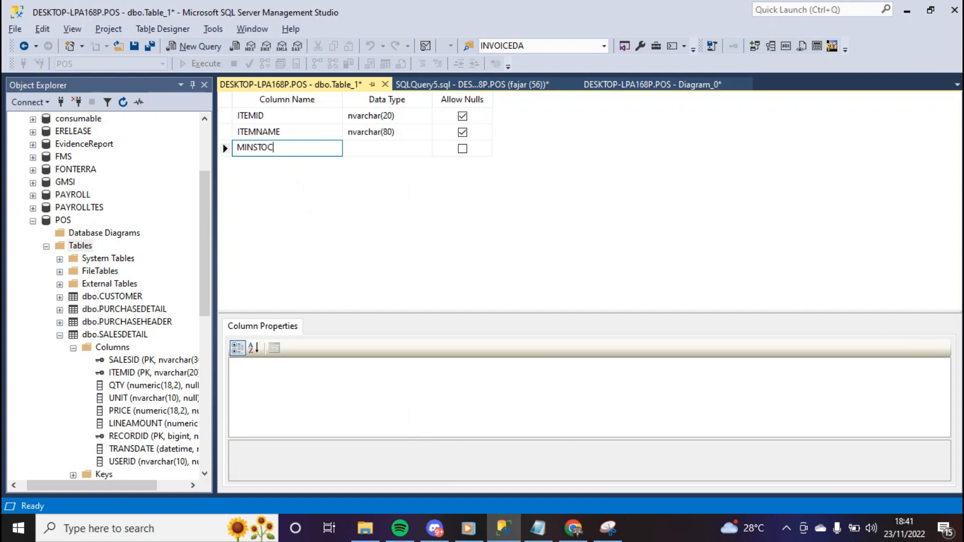
left_click(384, 148)
type("NU")
left_click(397, 148)
key("BackSpace")
type("2")
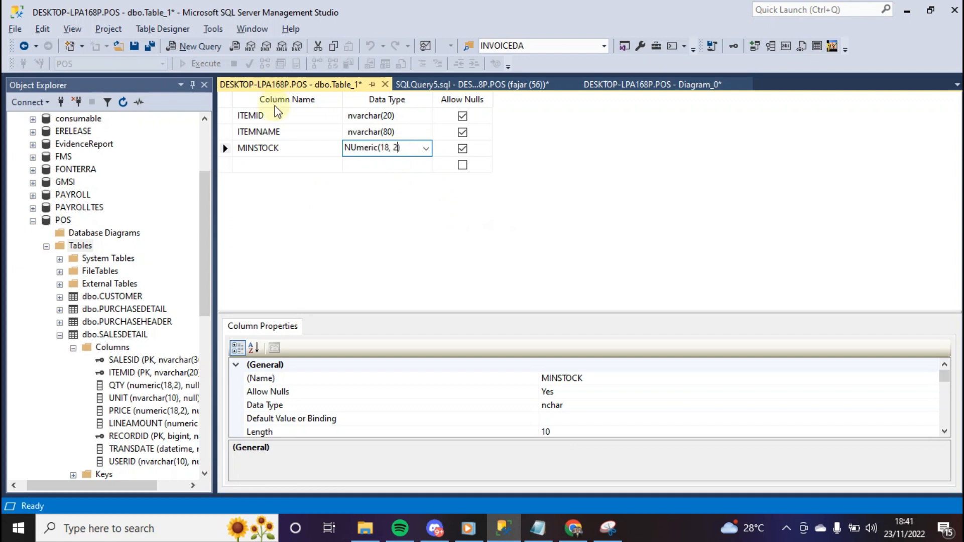
Add a MAXSTOCK column of type numeric(18, 2) below MINSTOCK.
left_click(270, 167)
type("MAX")
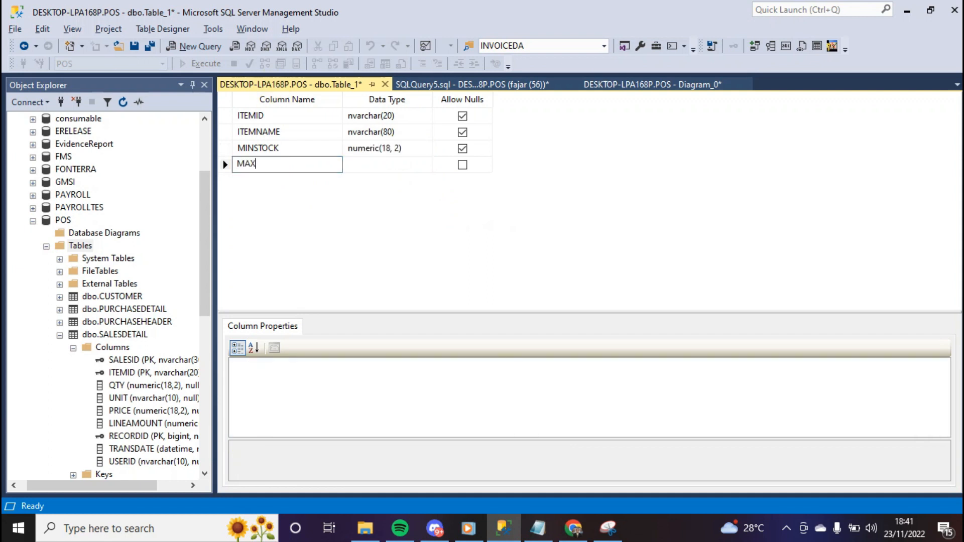
type("STOCK")
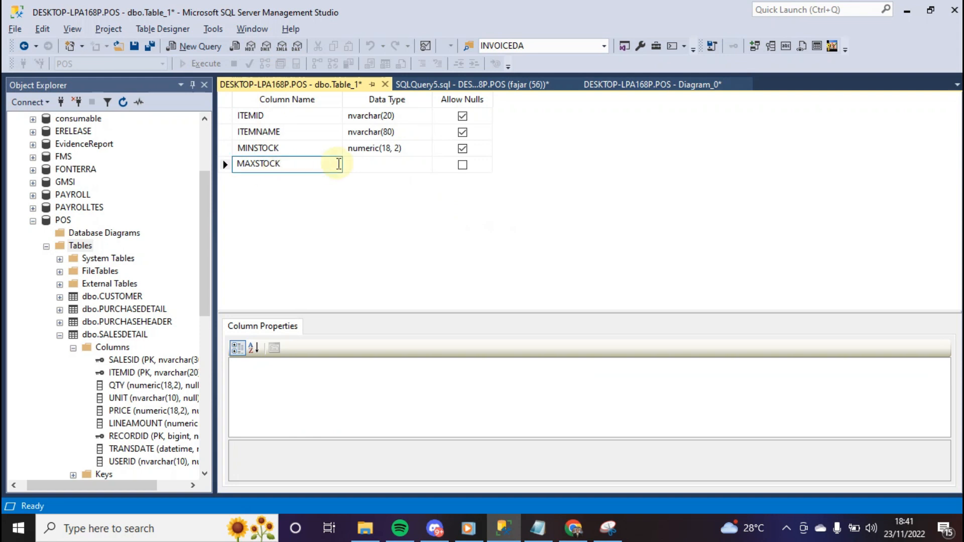
left_click(369, 165)
type("NUMeric(18, 0")
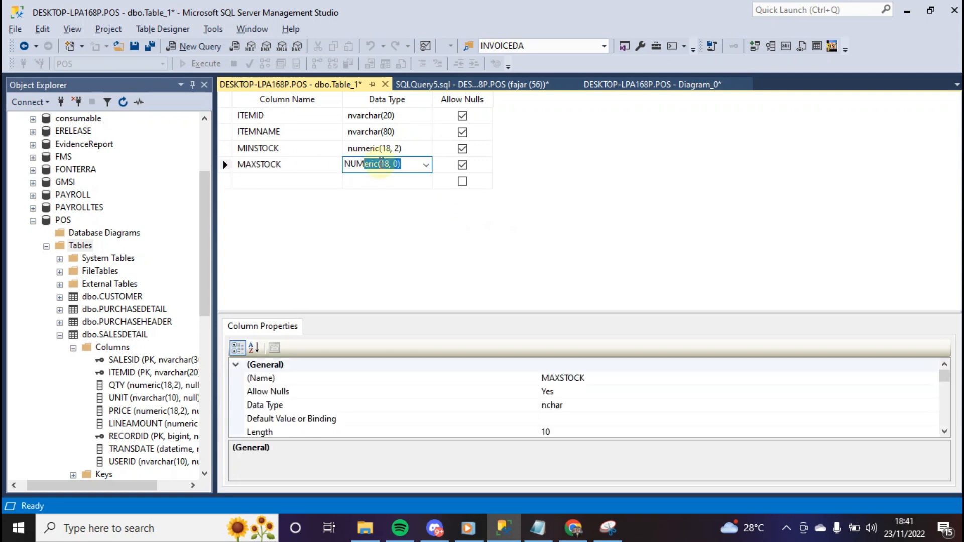
left_click(401, 164)
key("BackSpace")
key("BackSpace")
type("2)")
Check the captured column list and add a HARGABELI column, copying the numeric(18, 2) data type from MAXSTOCK.
left_click(308, 179)
key("alt+Tab")
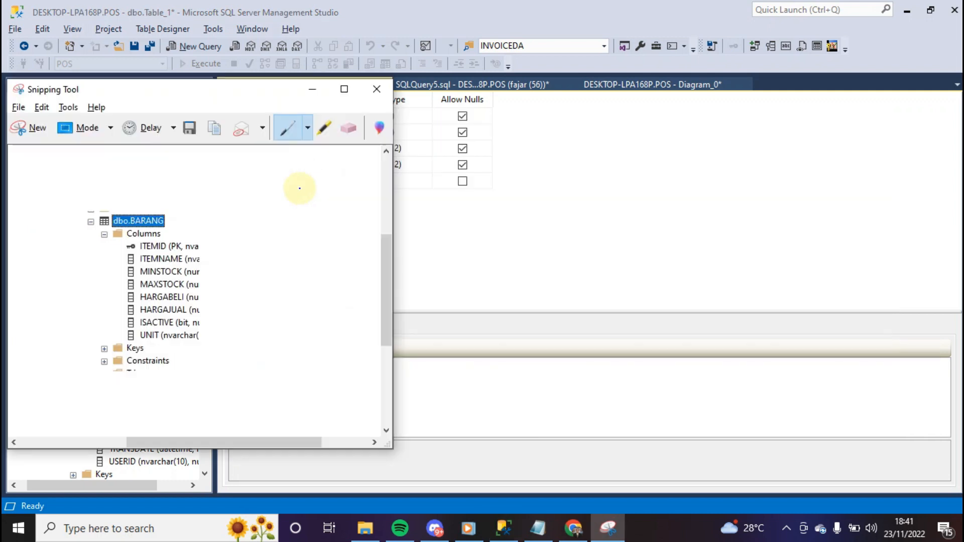
key("alt+Tab")
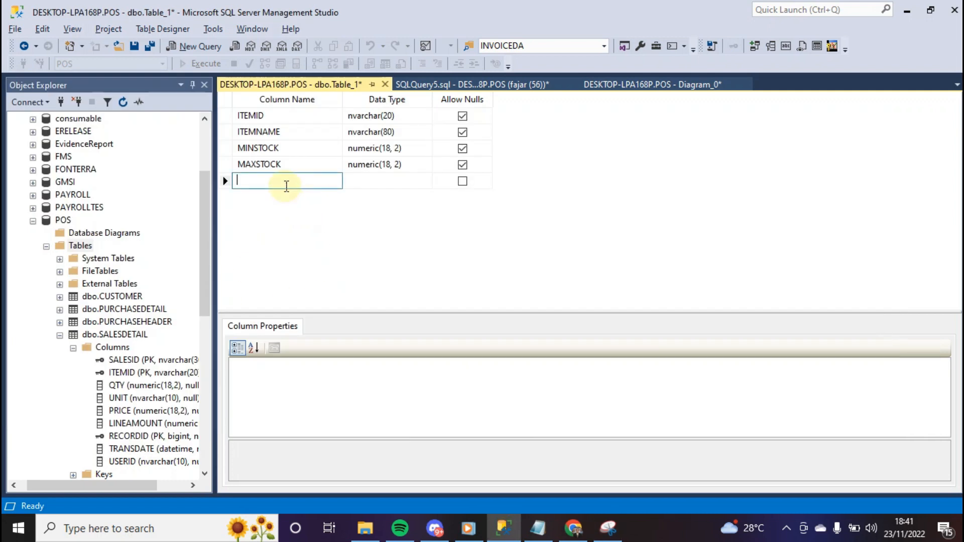
type("HAR")
left_click(372, 180)
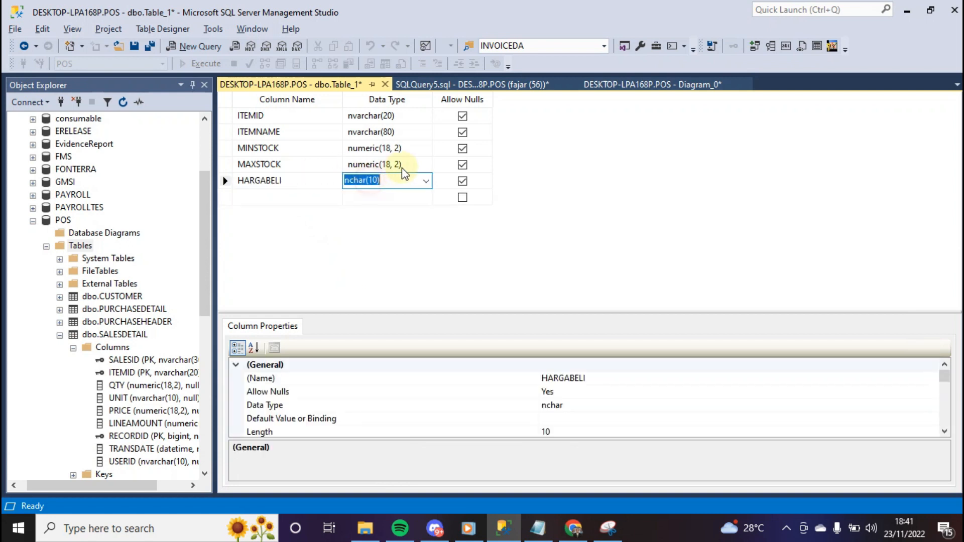
left_click(409, 163)
key("ctrl+c")
left_click(377, 182)
key("ctrl+v")
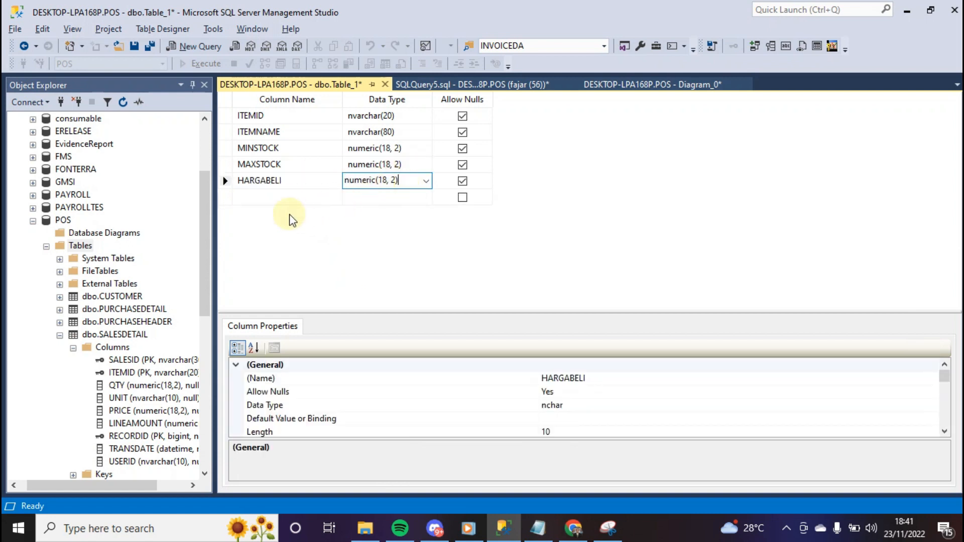
Add a HARGAJUAL column and paste the copied numeric(18, 2) data type into it.
left_click(275, 197)
type("HARGAJ")
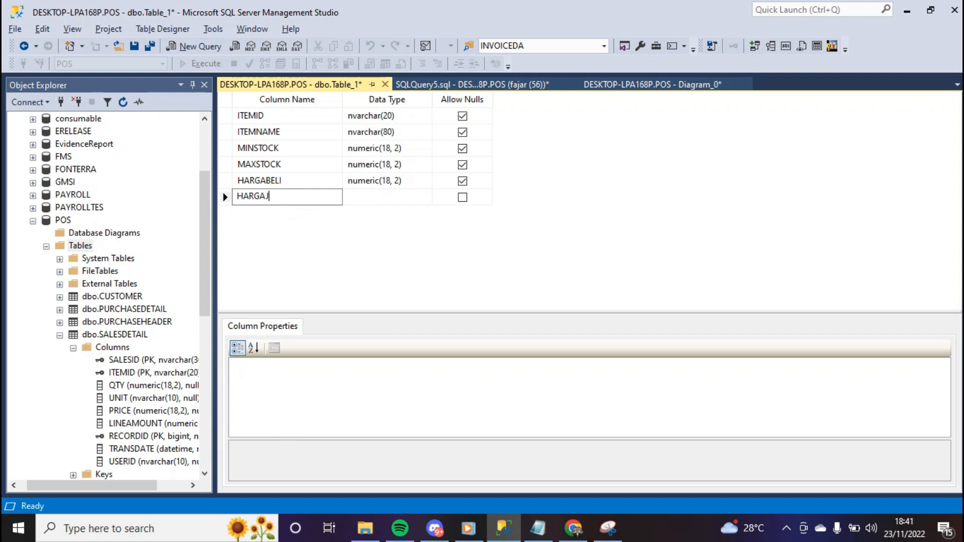
type("UAL")
left_click(376, 196)
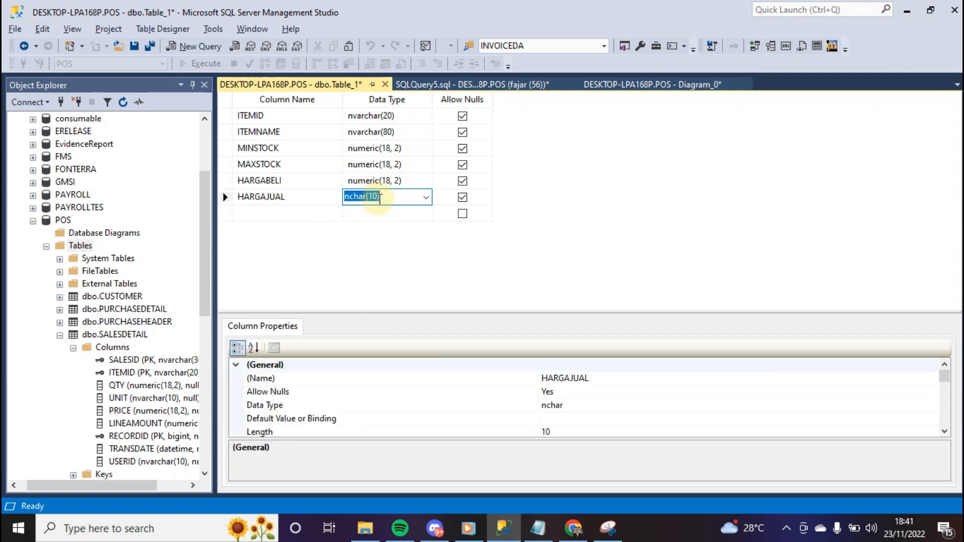
key("ctrl+v")
Check the captured column list and add an ISACTIVE column of type bit.
left_click(307, 215)
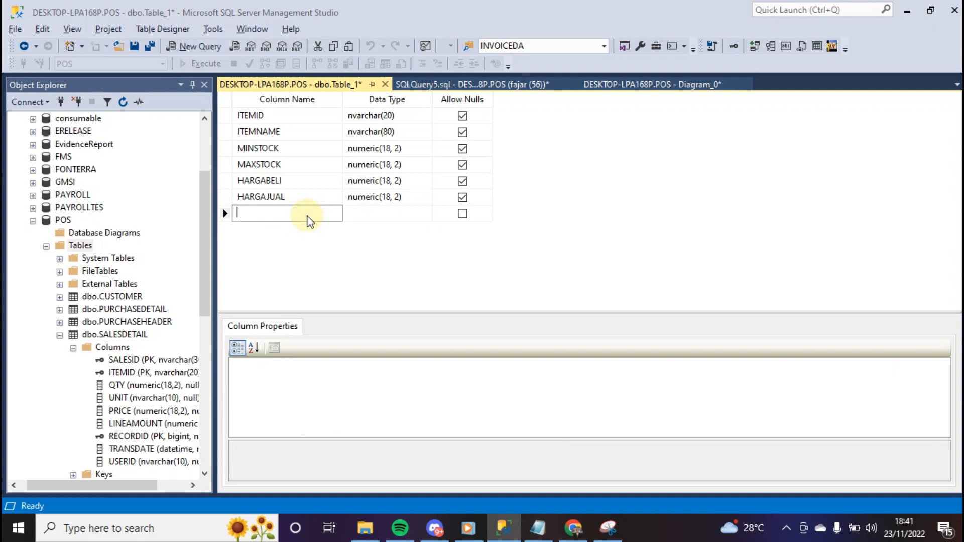
key("alt+Tab")
key("alt+Tab")
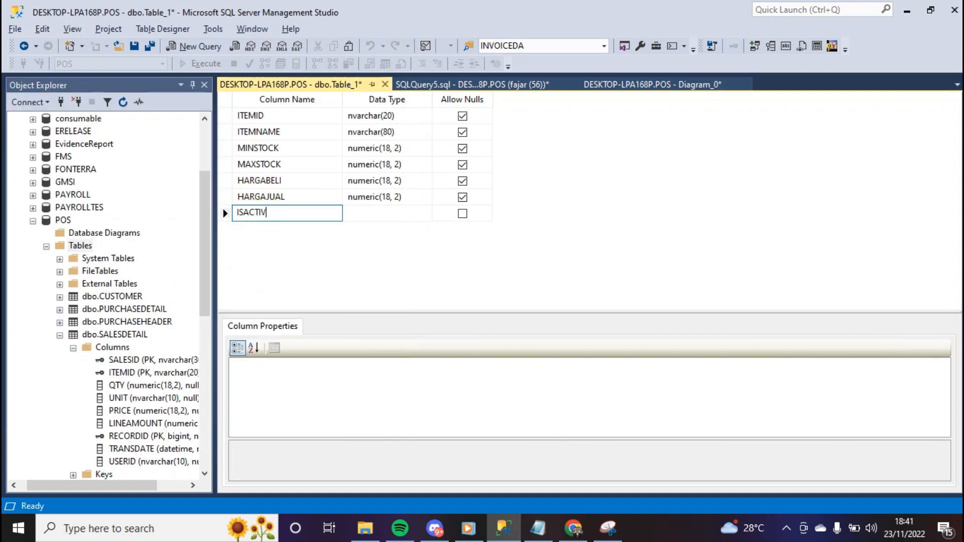
left_click(389, 214)
type("BIT")
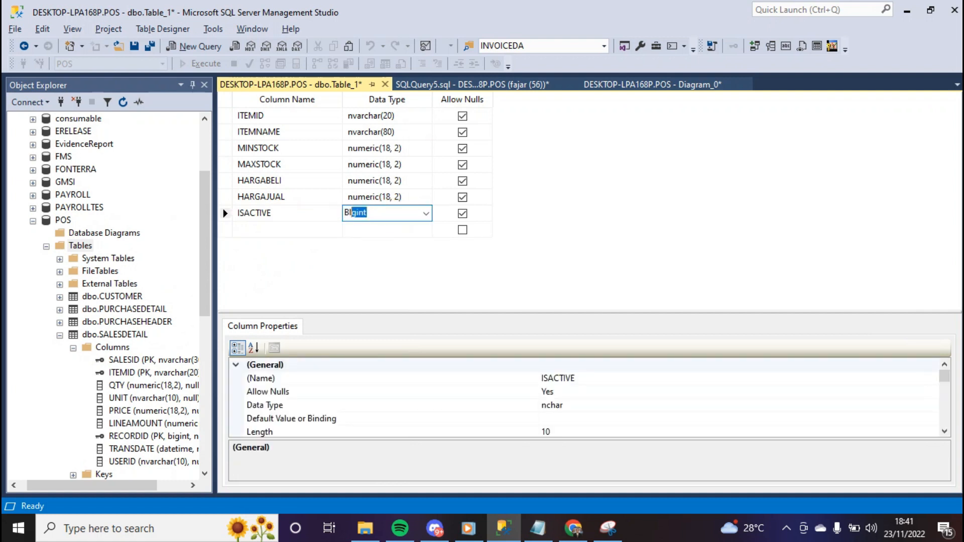
Add a UNIT column of type nvarchar(10) and compare it with the columns of the SALESDETAIL table.
left_click(308, 230)
key("alt+Tab")
key("alt+Tab")
type("UNIT")
left_click(372, 224)
type("NVARchar(50")
left_click(391, 228)
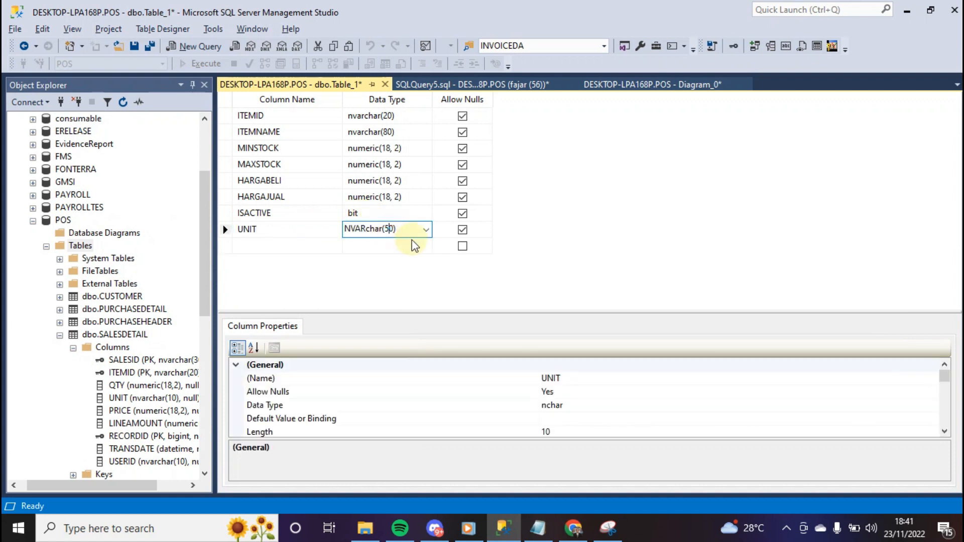
type("=")
left_click(60, 335)
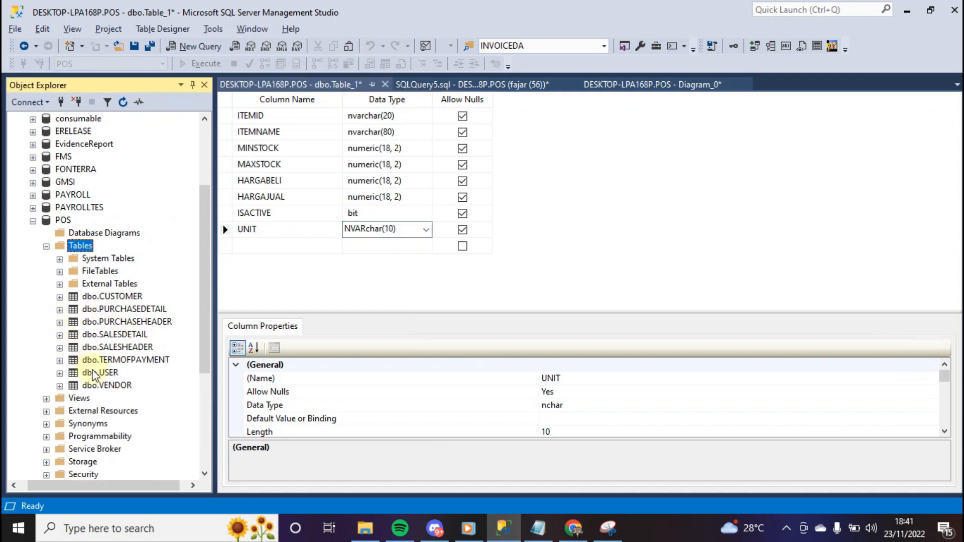
left_click(59, 335)
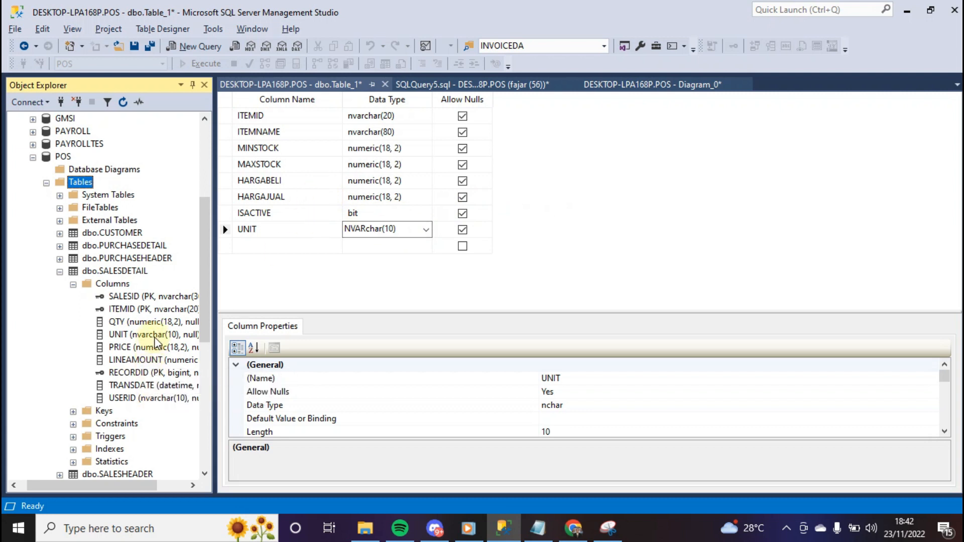
Set ITEMID as the primary key of the new table.
left_click(301, 197)
left_click(225, 115)
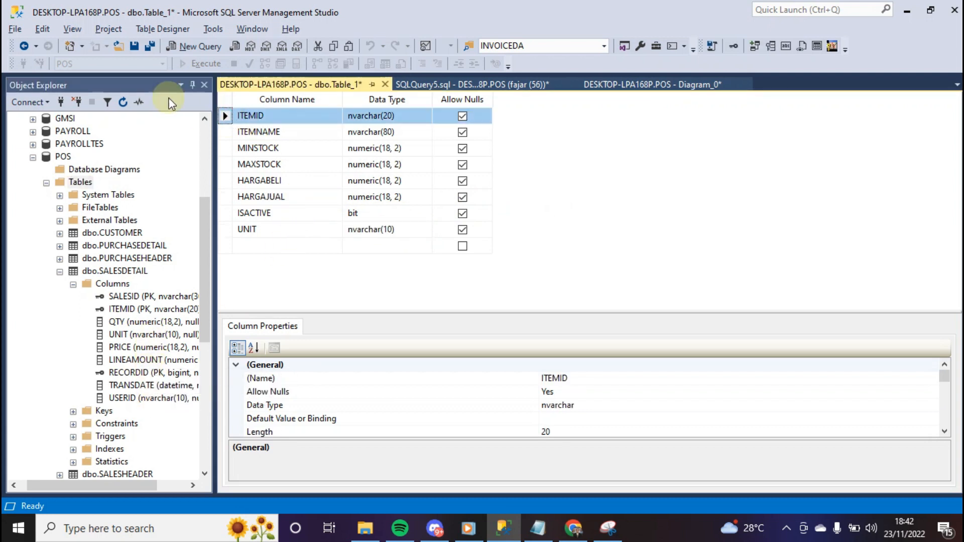
right_click(225, 117)
left_click(266, 123)
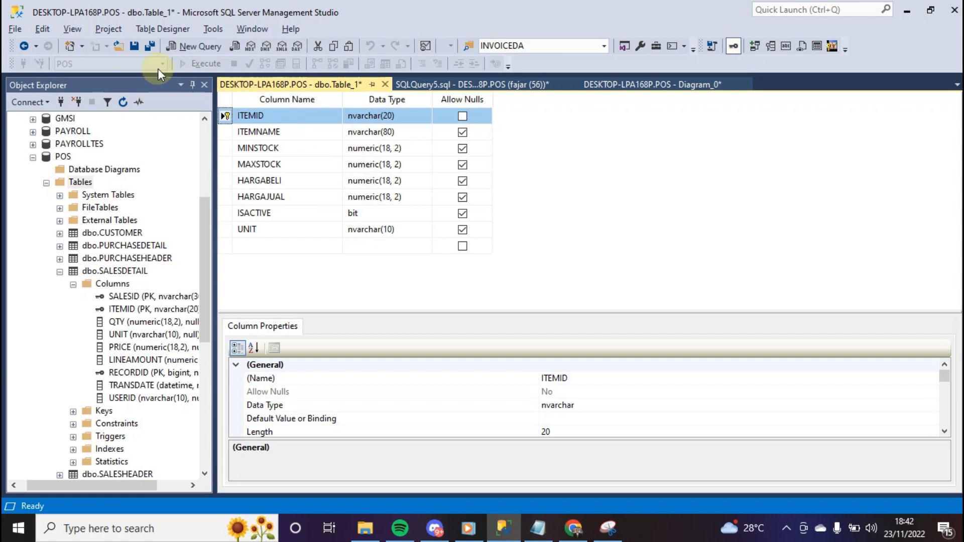
Try to save the new table under the name BARANG, and cancel the naming.
left_click(138, 47)
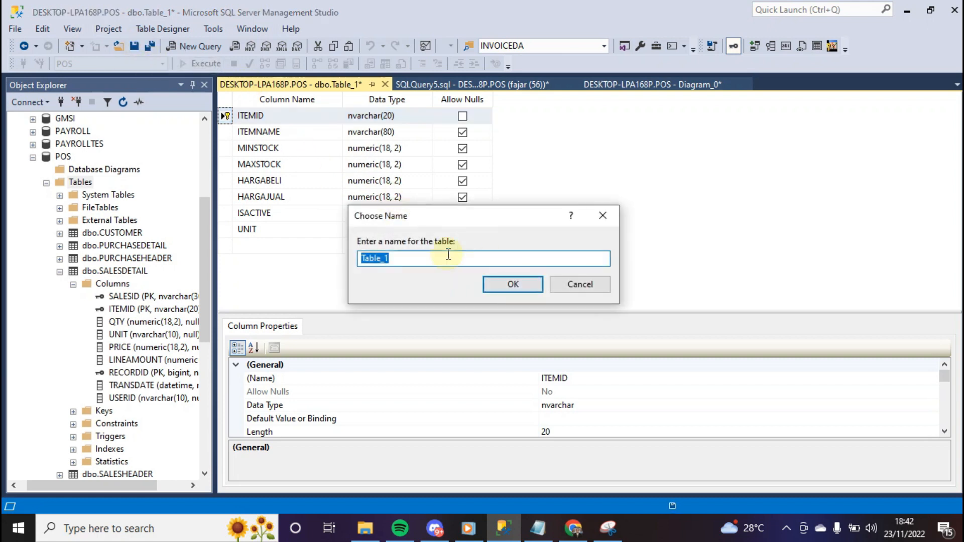
type("BARANG")
left_click(530, 287)
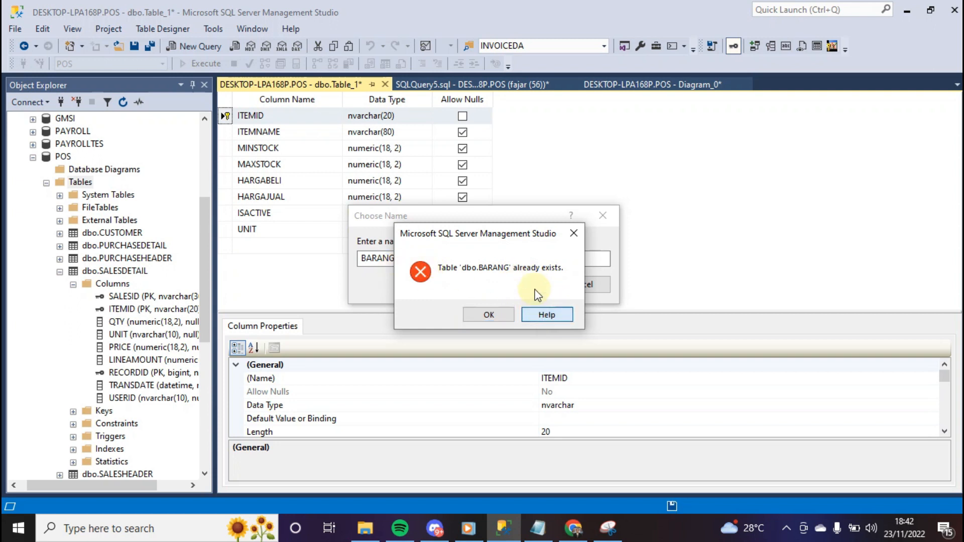
left_click(573, 233)
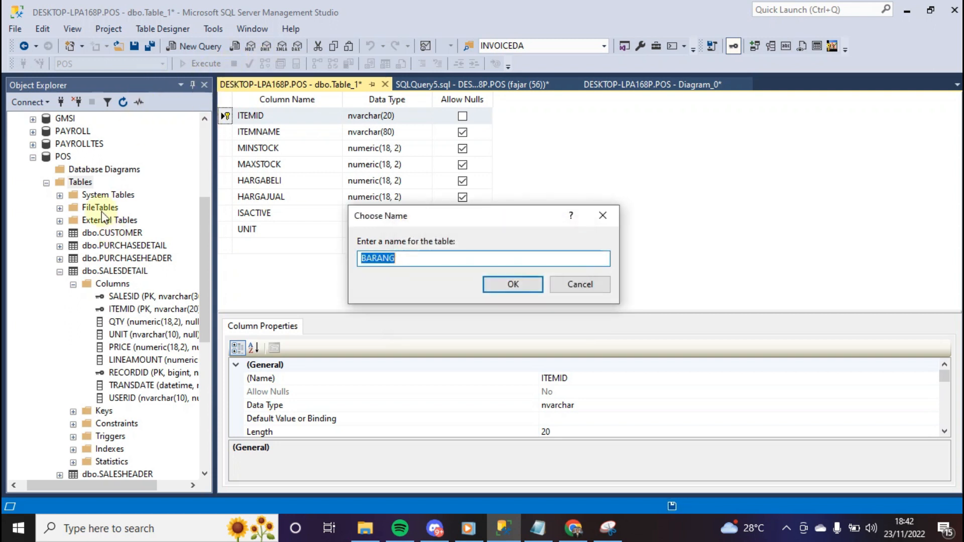
left_click(66, 155)
left_click(557, 293)
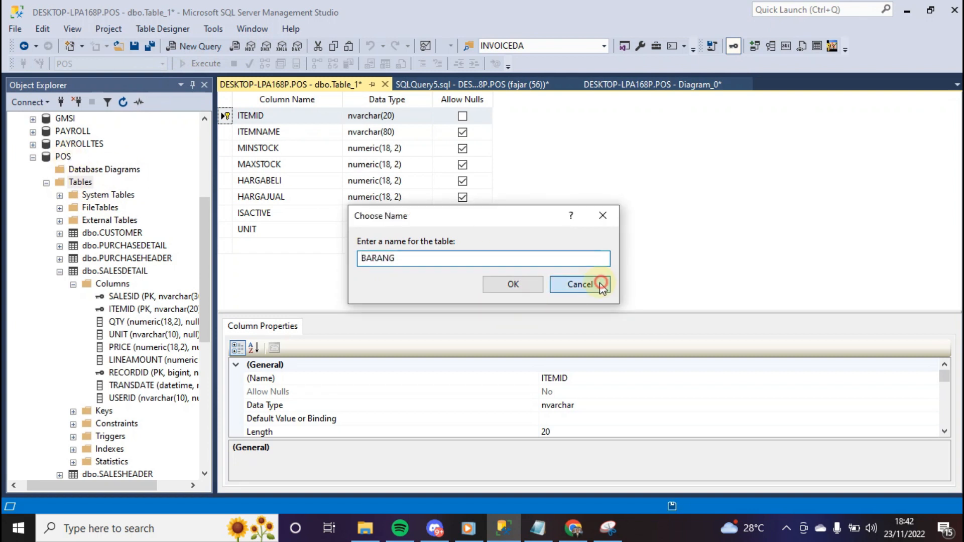
Try to drop the old table by running DROP TABLE BARANG in a new query on the POS database.
left_click(64, 156)
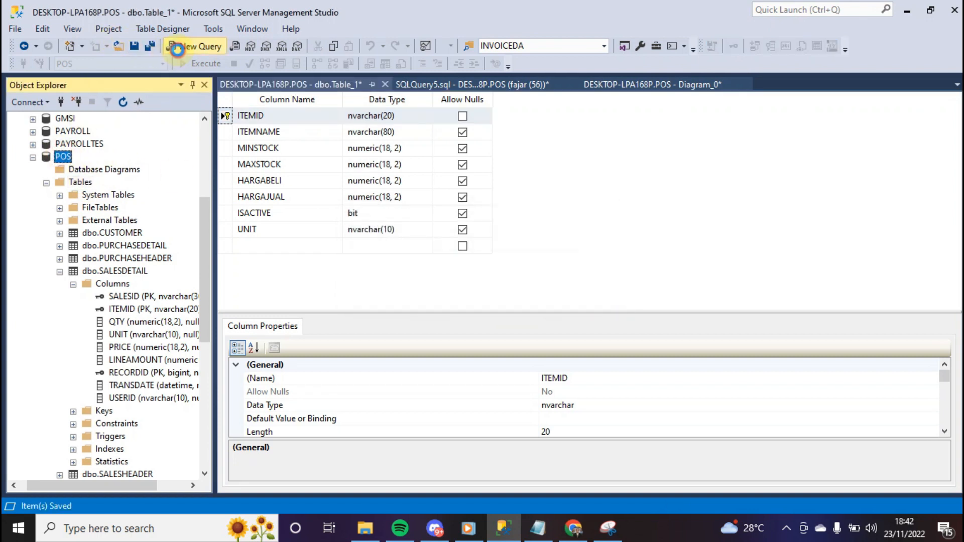
left_click(177, 46)
left_click(360, 146)
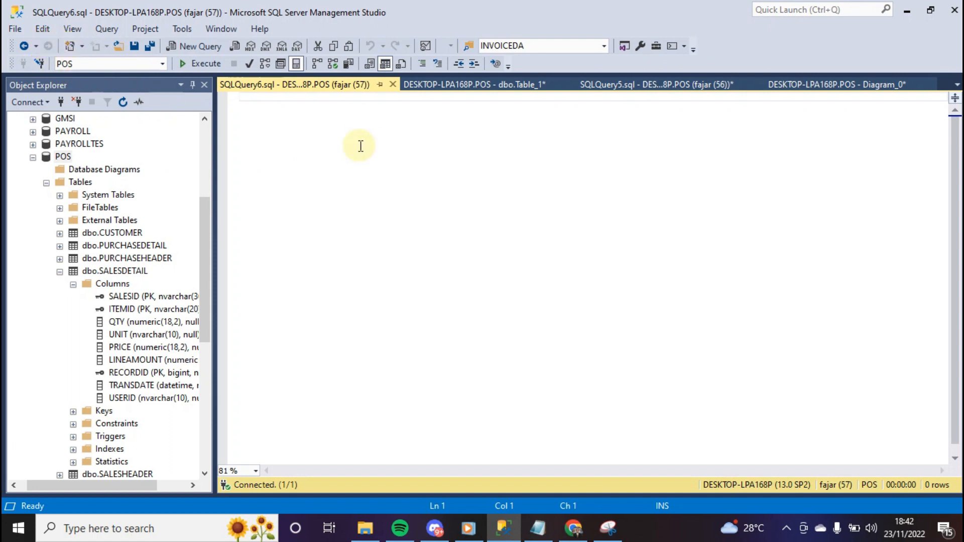
type("DROP TABLE BARANG")
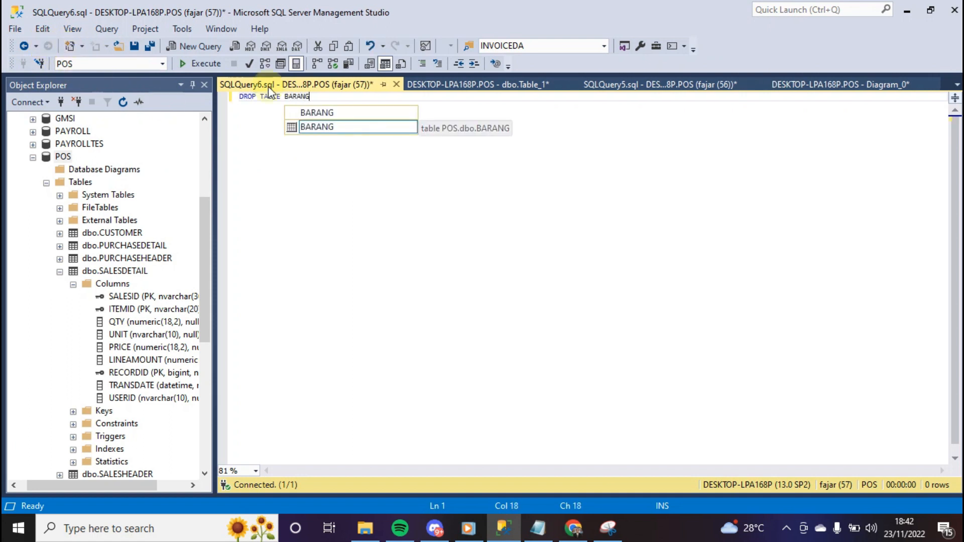
key("Down")
key("Return")
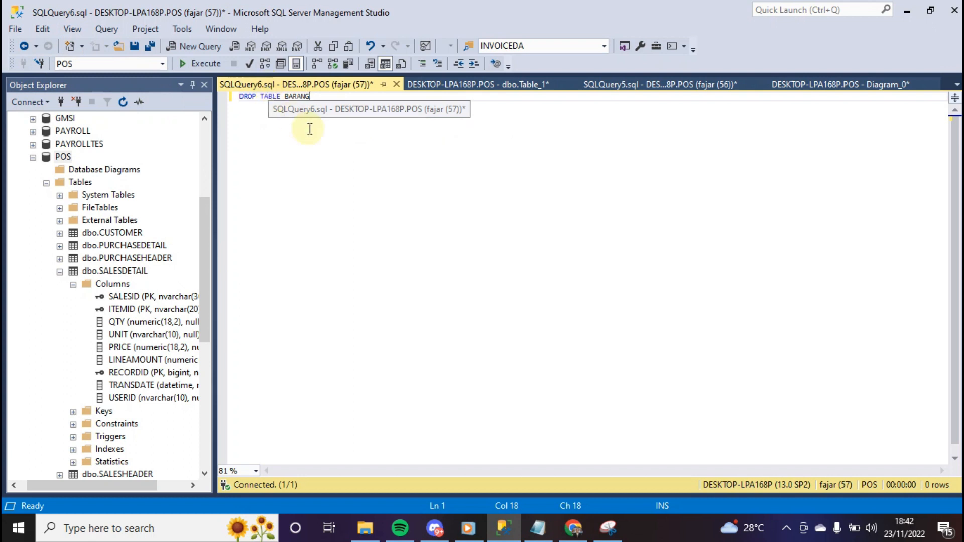
left_click(329, 147)
left_click(180, 64)
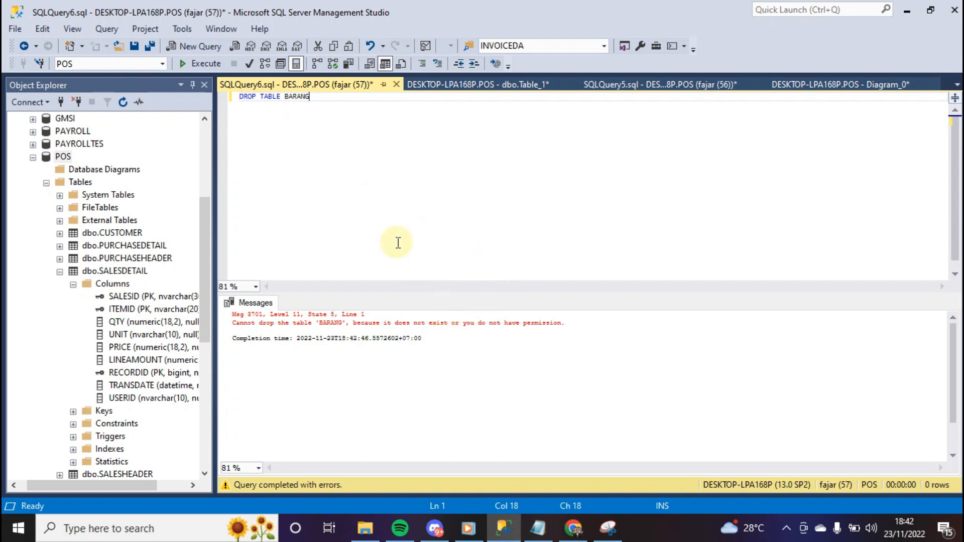
Return to the unsaved table design and try once more to save it as BARANG.
left_click(462, 85)
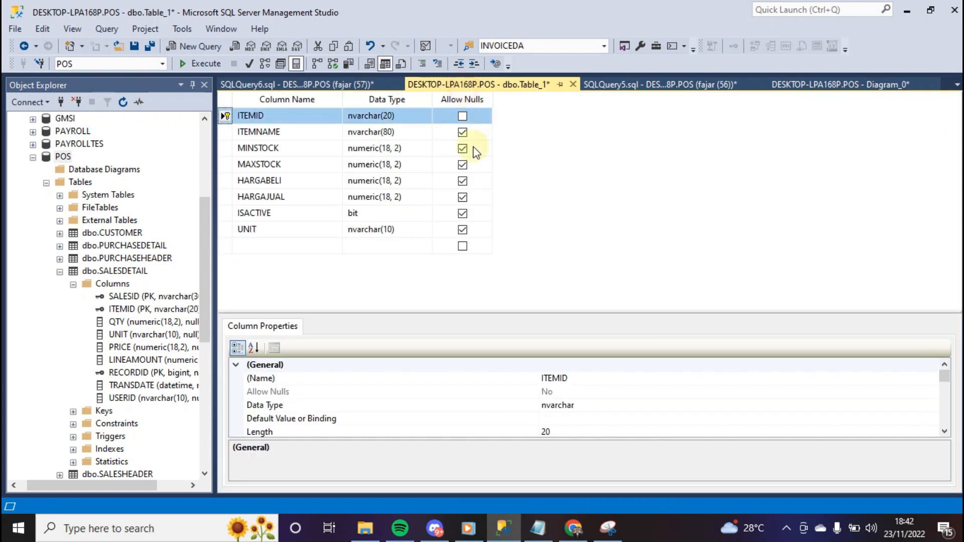
left_click(134, 46)
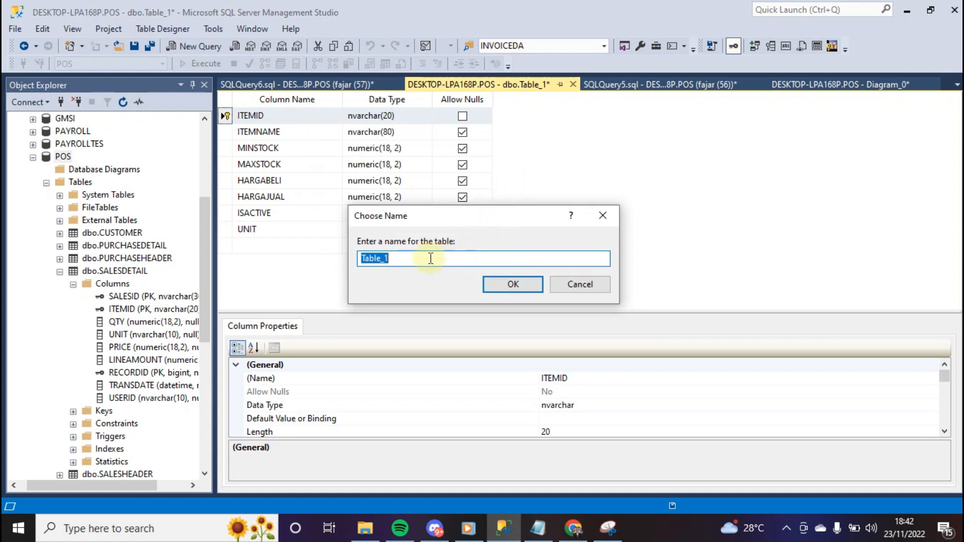
type("BARANG")
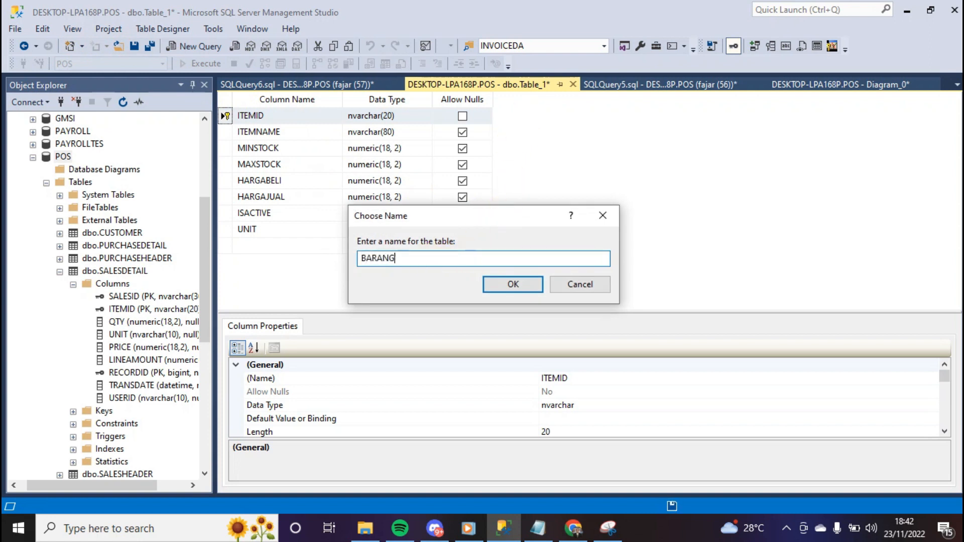
left_click(522, 287)
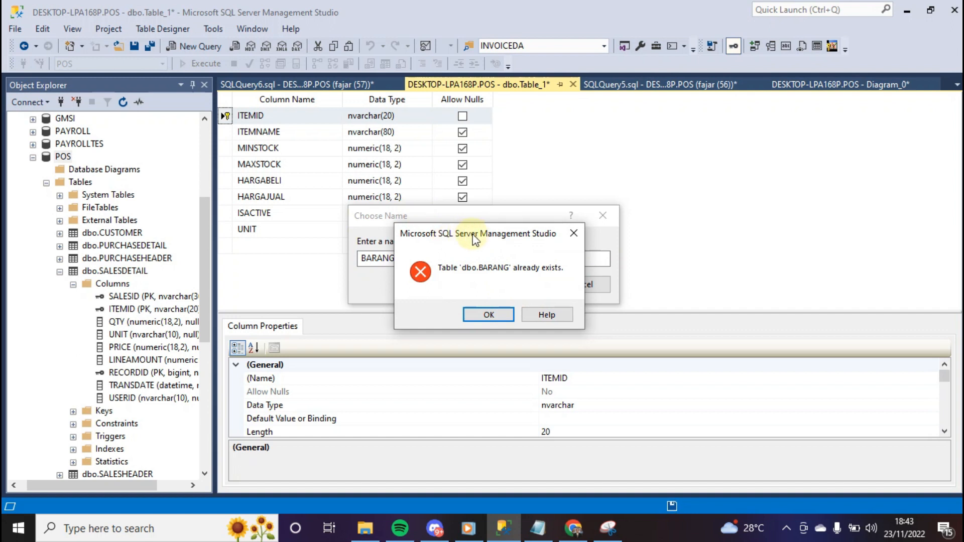
left_click_drag(474, 240, 461, 190)
left_click(475, 266)
left_click(423, 259)
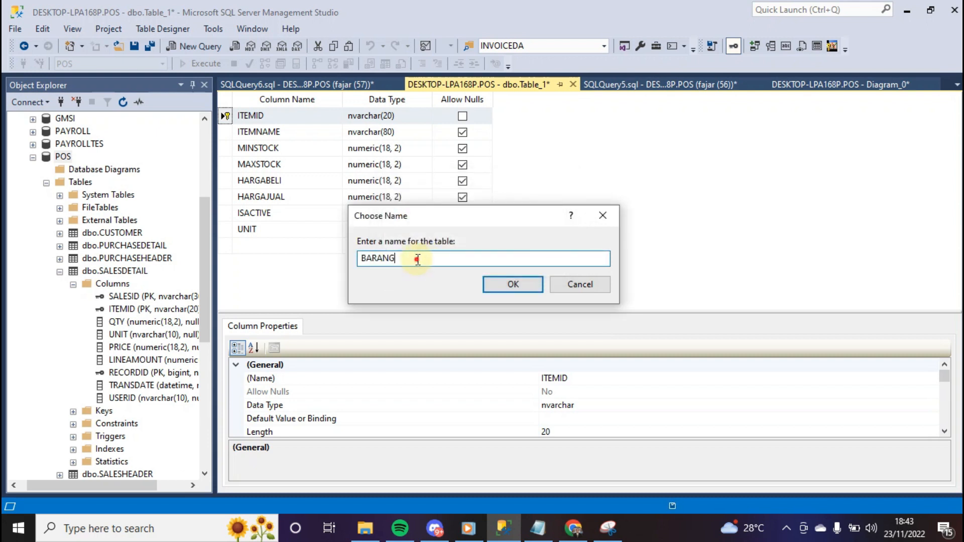
Replace the proposed table name with INVENTTABLE and save the table.
left_click_drag(417, 259, 346, 252)
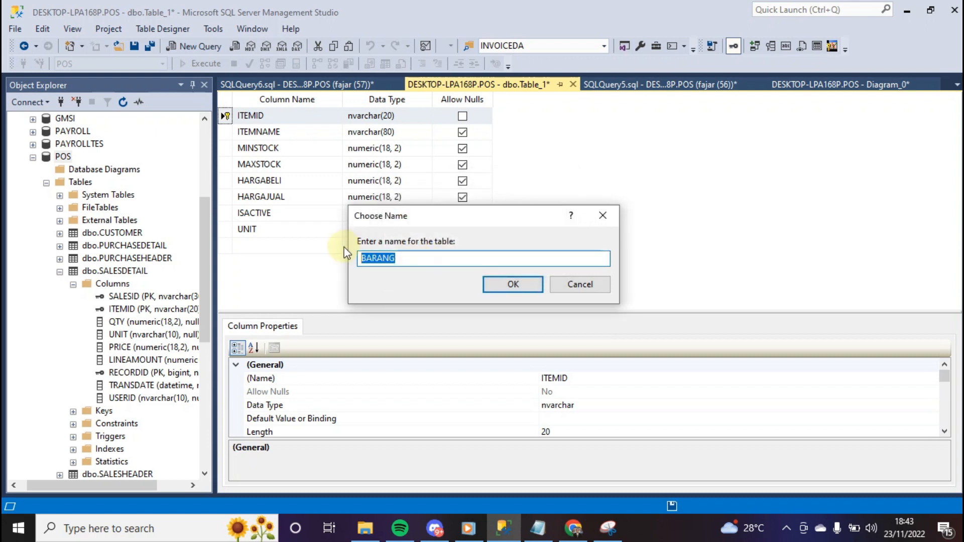
type("PROD")
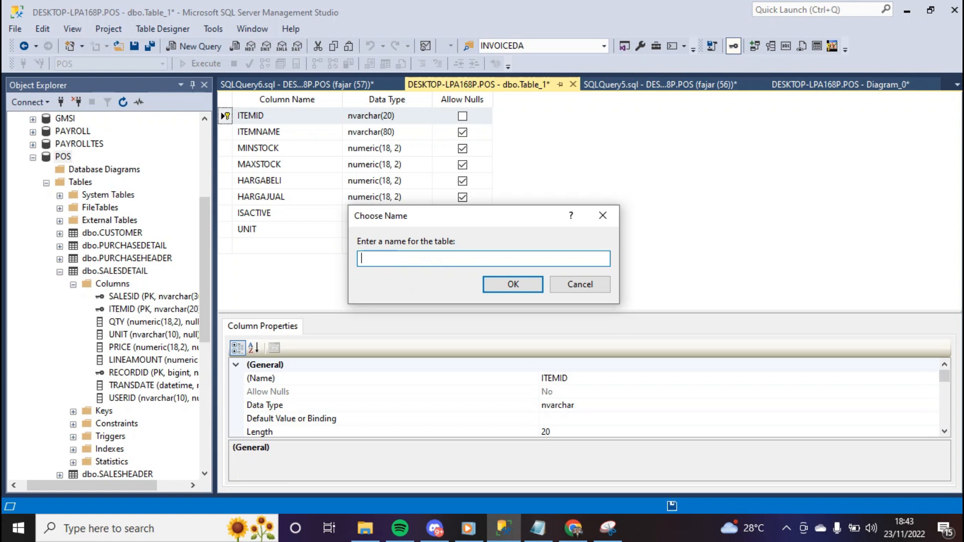
type("TA")
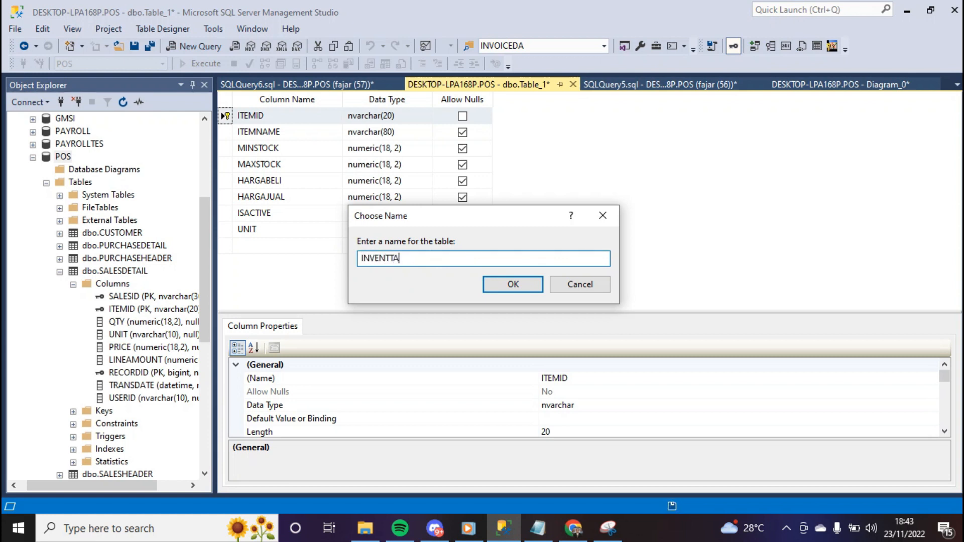
type("BLE")
double_click(433, 260)
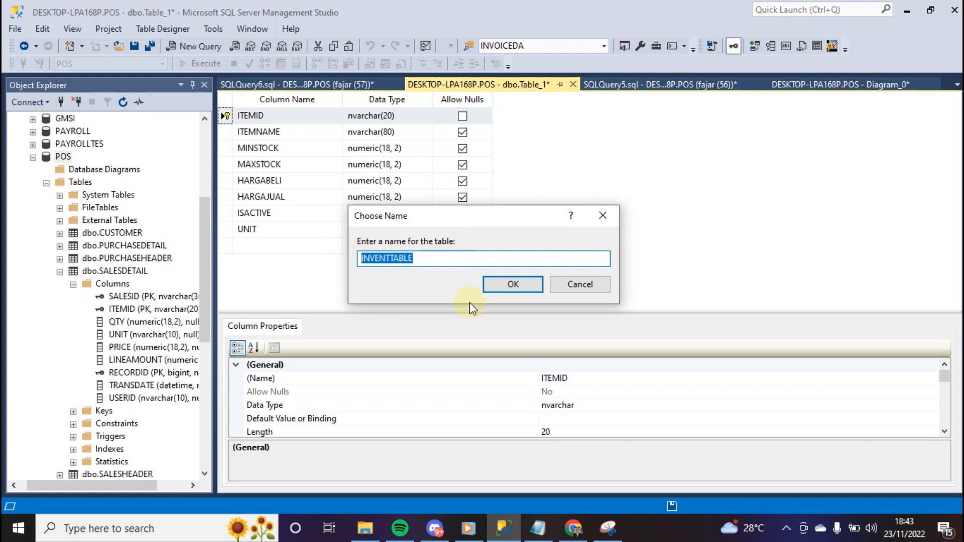
left_click(432, 259)
left_click_drag(431, 259, 361, 248)
left_click(426, 259)
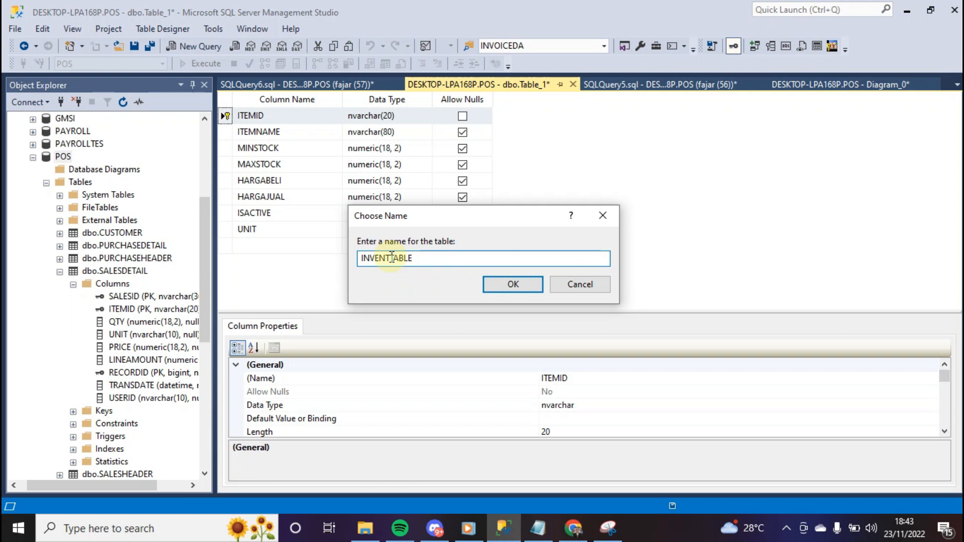
left_click_drag(430, 260, 364, 260)
left_click(514, 285)
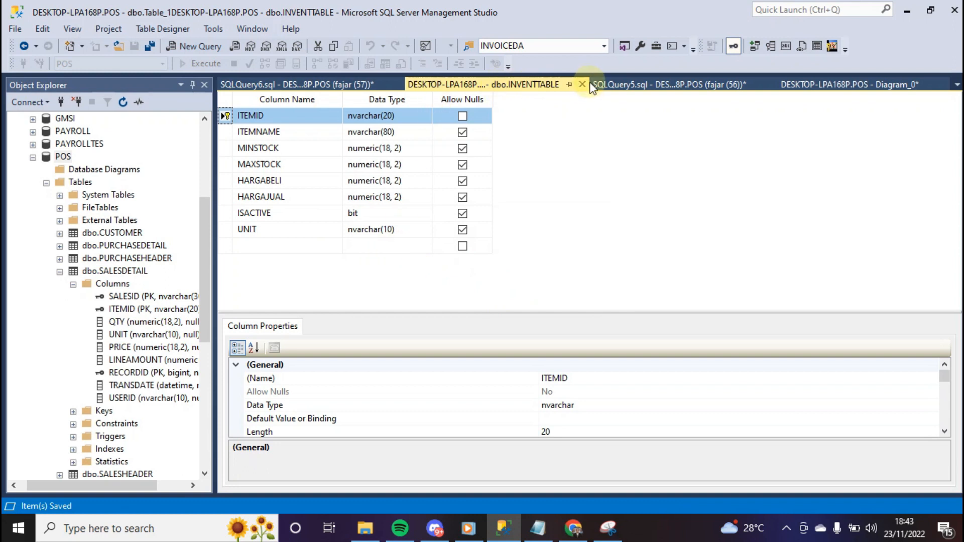
Close the DROP TABLE BARANG query without saving it.
left_click(391, 86)
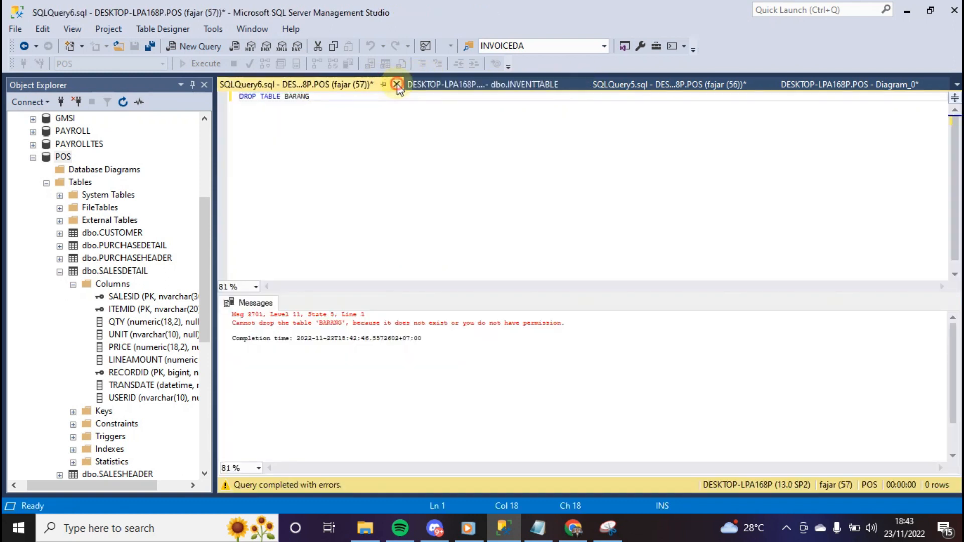
left_click(396, 87)
left_click(522, 352)
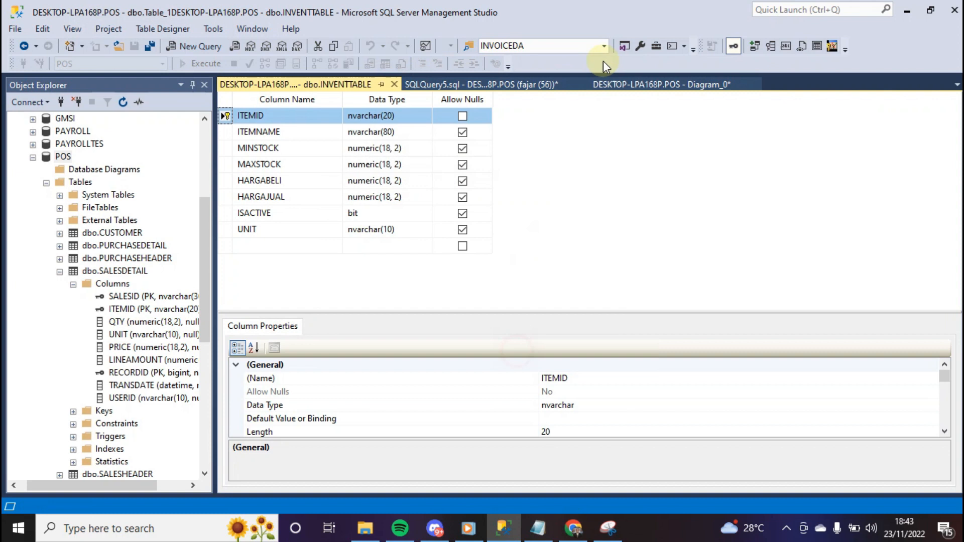
Return to the database diagram and remove the old BARANG table from it.
left_click(539, 85)
left_click(625, 84)
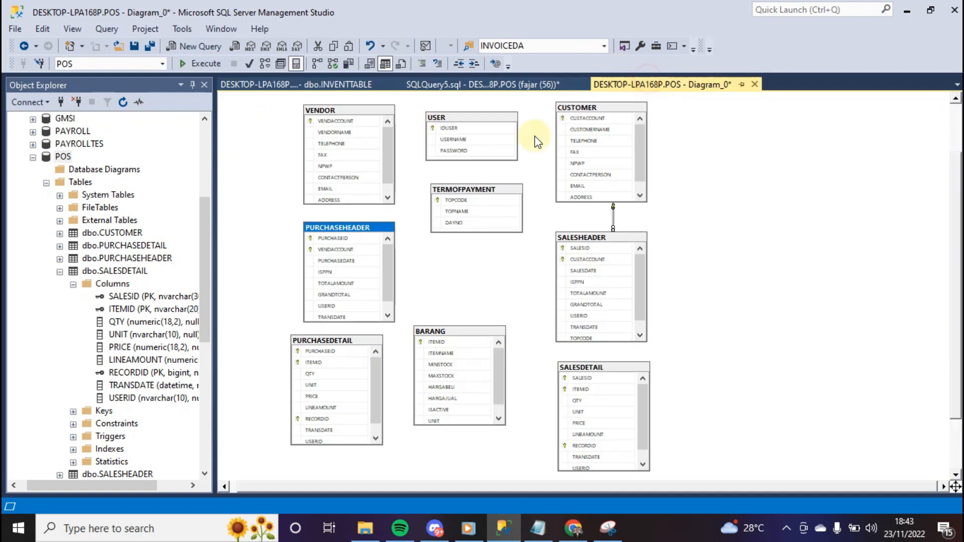
left_click(470, 331)
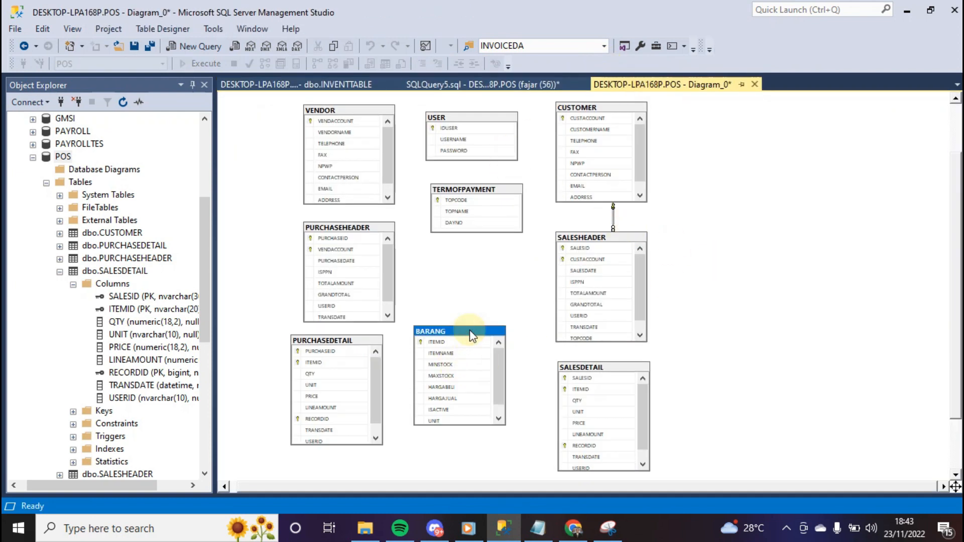
key("Delete")
Add INVENTTABLE to the diagram and place it below TERMOFPAYMENT, between the purchase and sales tables.
right_click(505, 297)
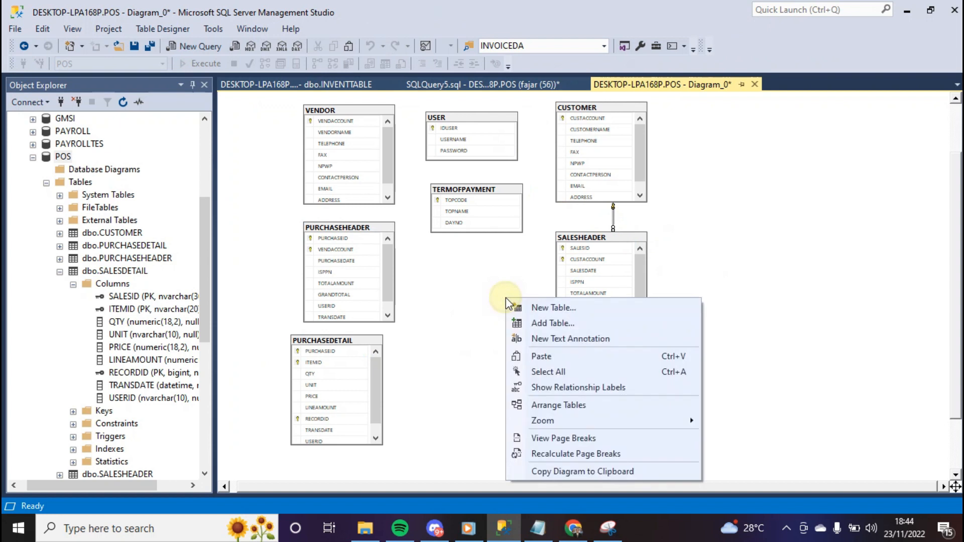
left_click(531, 323)
left_click(544, 368)
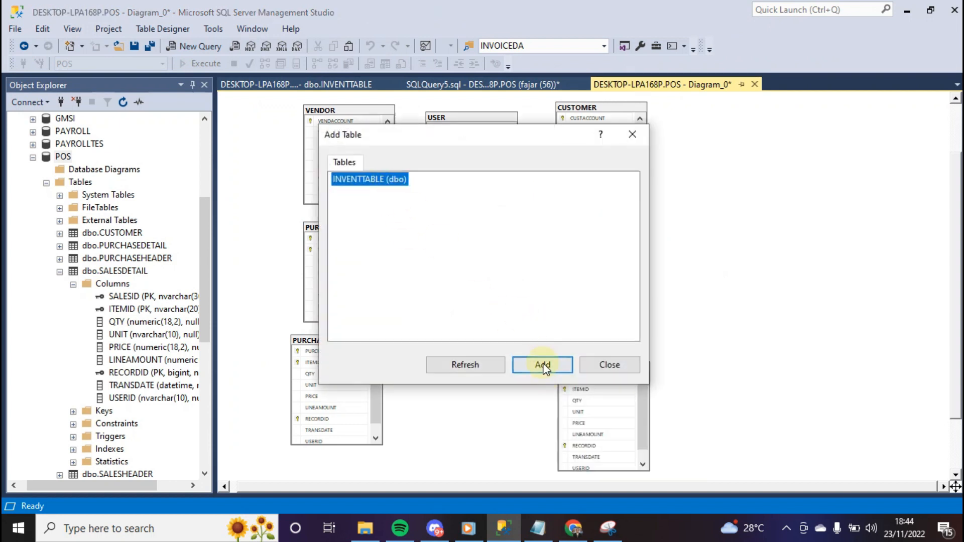
left_click(613, 365)
left_click_drag(261, 107, 470, 288)
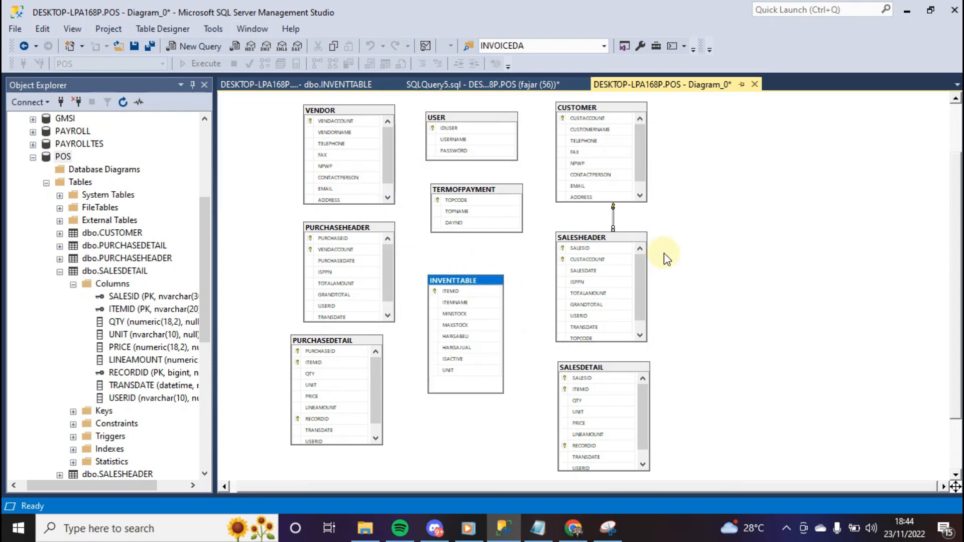
Create the foreign key FK_SALESDETAIL_INVENTTABLE linking ITEMID in INVENTTABLE to ITEMID in SALESDETAIL.
left_click(434, 292)
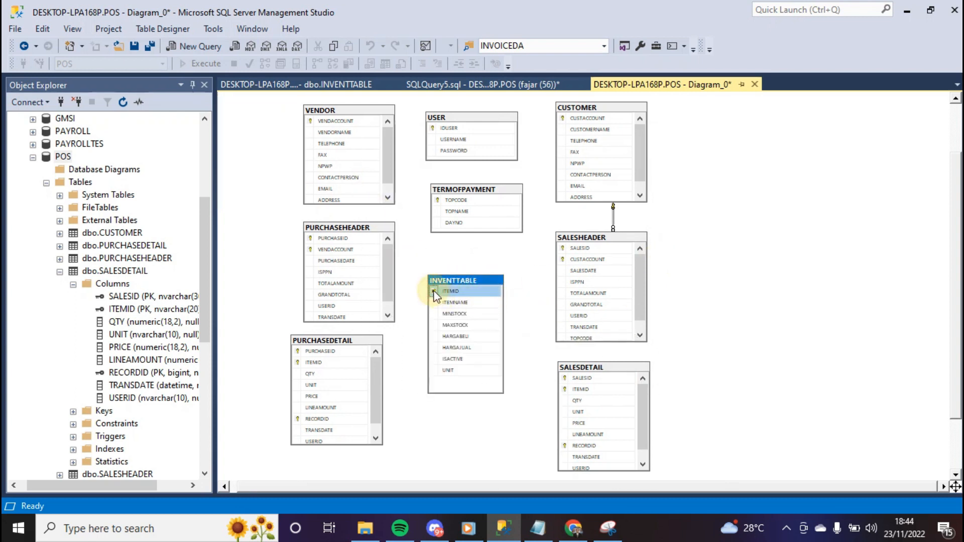
left_click_drag(434, 295, 523, 312)
left_click_drag(562, 391, 563, 390)
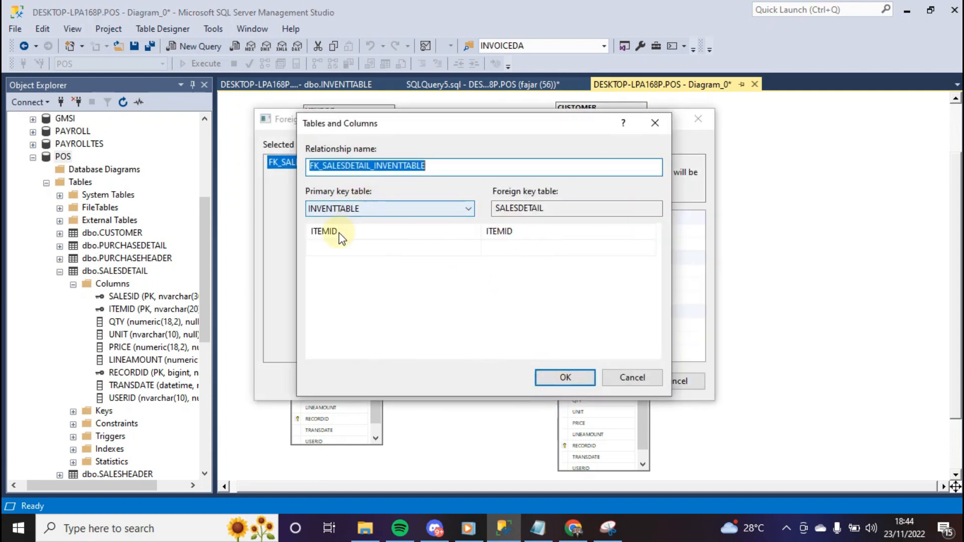
left_click(584, 379)
left_click(606, 380)
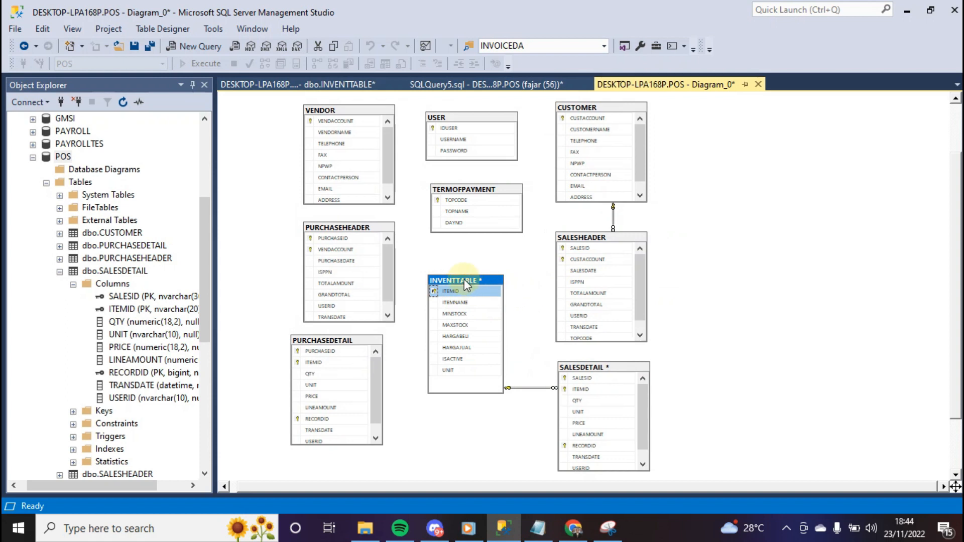
Create the foreign key FK_PURCHASEDETAIL_INVENTTABLE linking ITEMID in PURCHASEDETAIL to ITEMID in INVENTTABLE.
left_click(321, 362)
left_click(320, 363)
left_click_drag(297, 363, 433, 290)
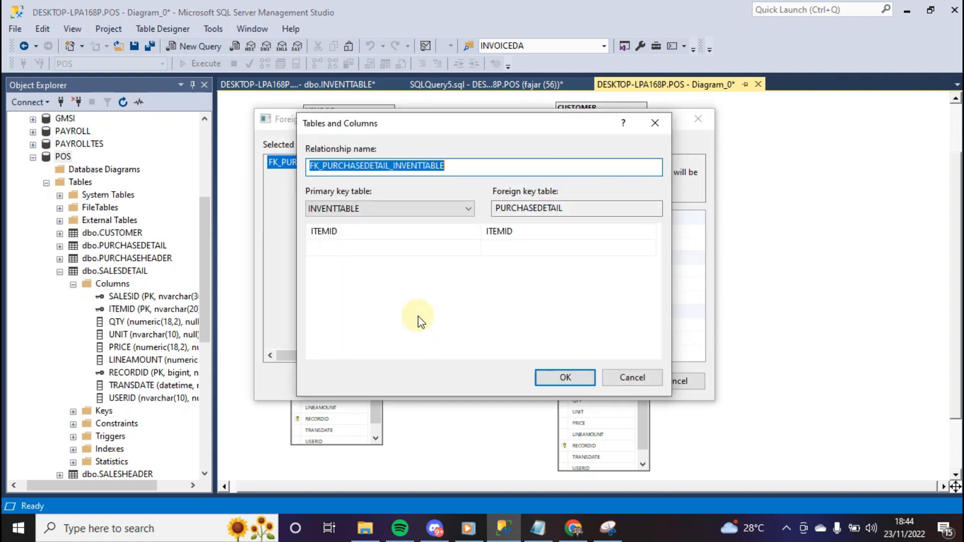
left_click(558, 377)
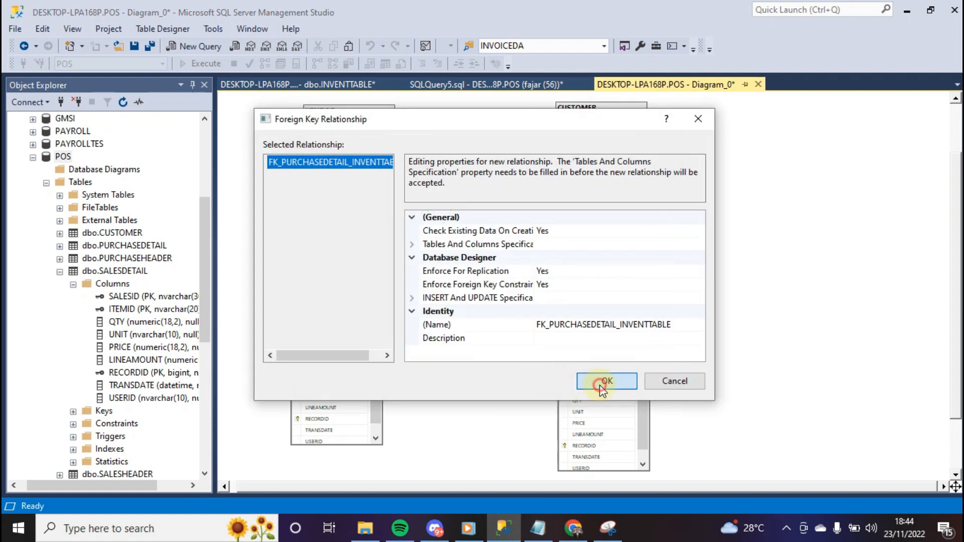
left_click(604, 382)
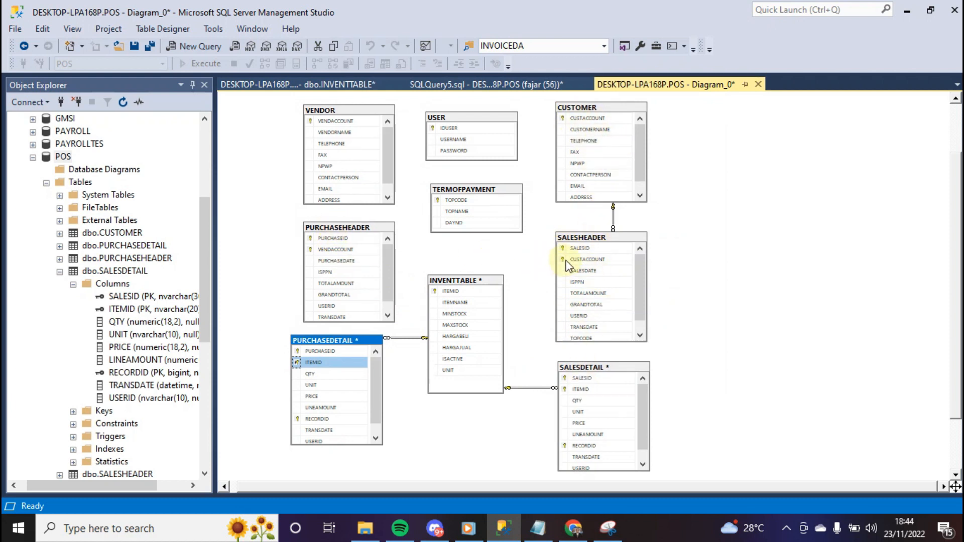
Start a relationship from SALESID in SALESHEADER to SALESDETAIL and set the ITEMID and RECORDID key columns to <None>.
left_click(563, 248)
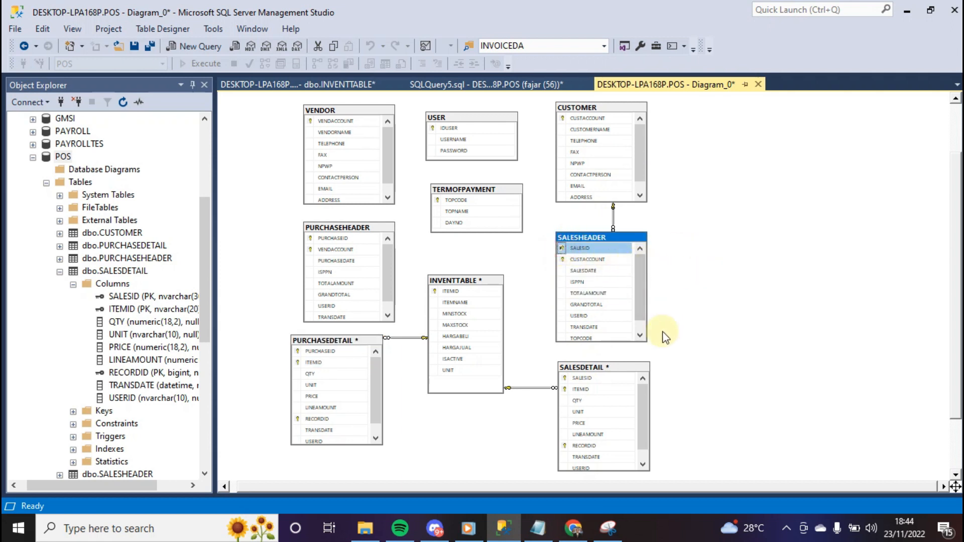
left_click(561, 246)
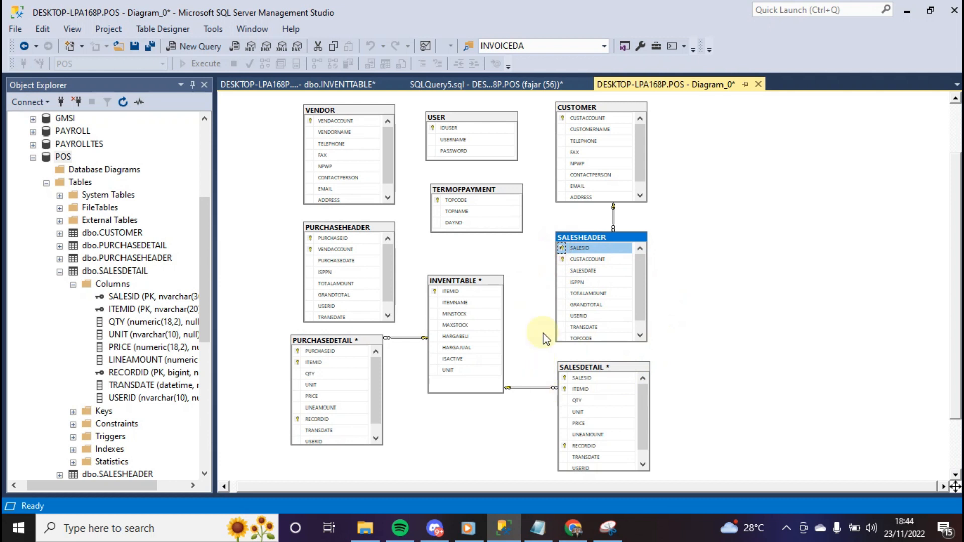
left_click_drag(522, 284, 564, 376)
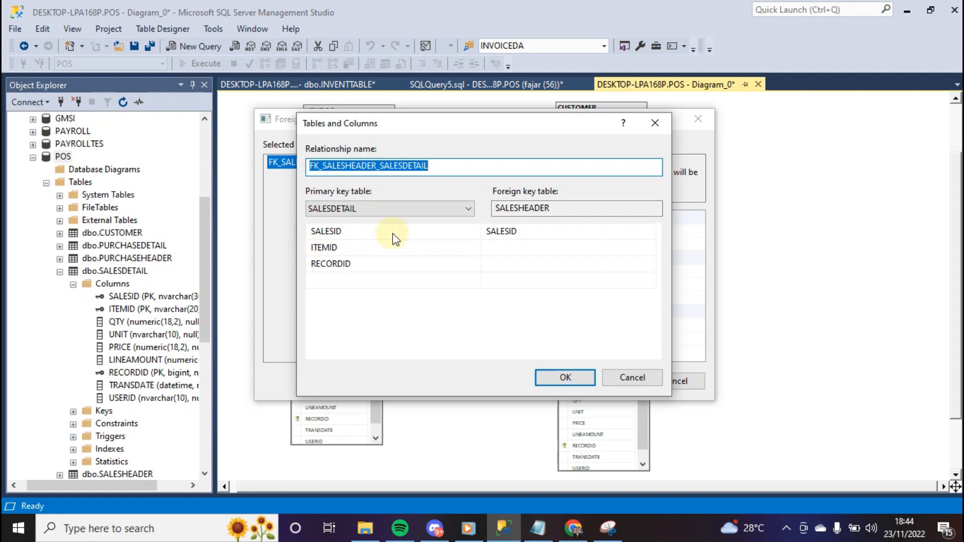
left_click(312, 247)
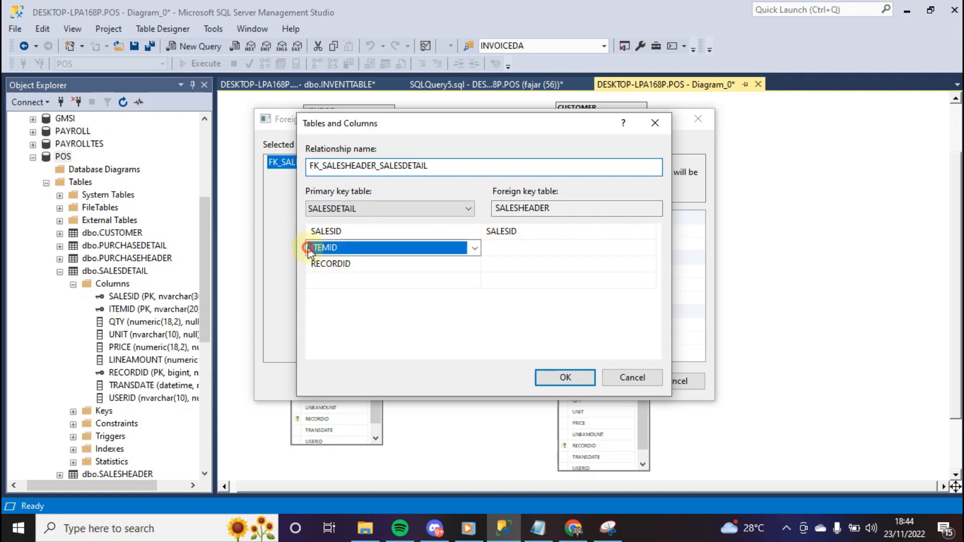
left_click(474, 248)
left_click(375, 267)
left_click(461, 274)
left_click(475, 266)
left_click(475, 264)
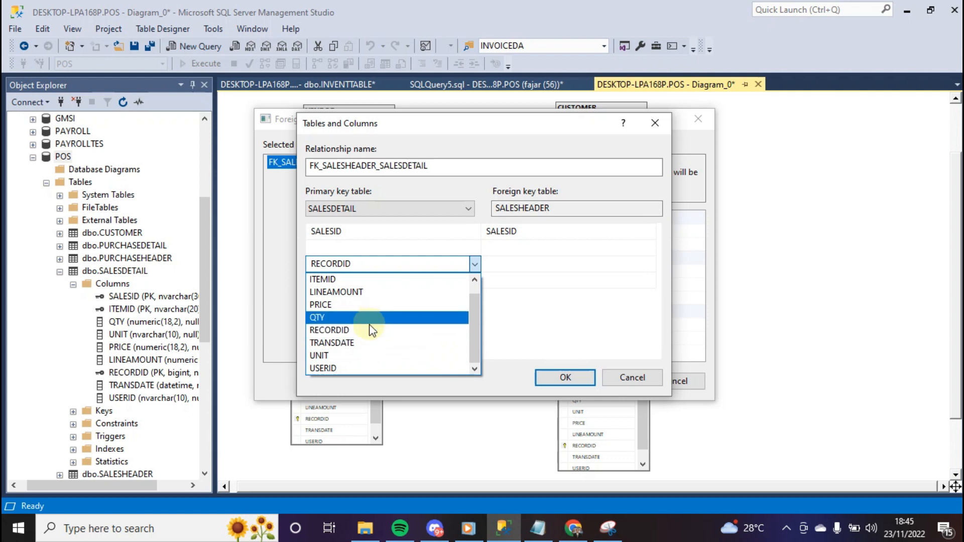
scroll(370, 321, "up", 1)
left_click(369, 280)
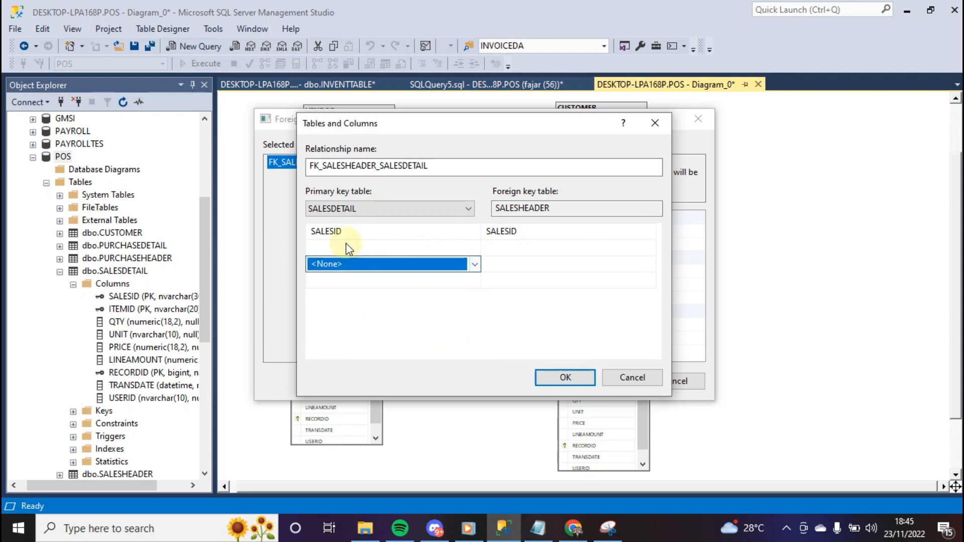
Try to accept FK_SALESHEADER_SALESDETAIL with only SALESID paired to SALESID, and cancel the new relationship.
left_click(354, 234)
left_click(514, 231)
left_click(564, 377)
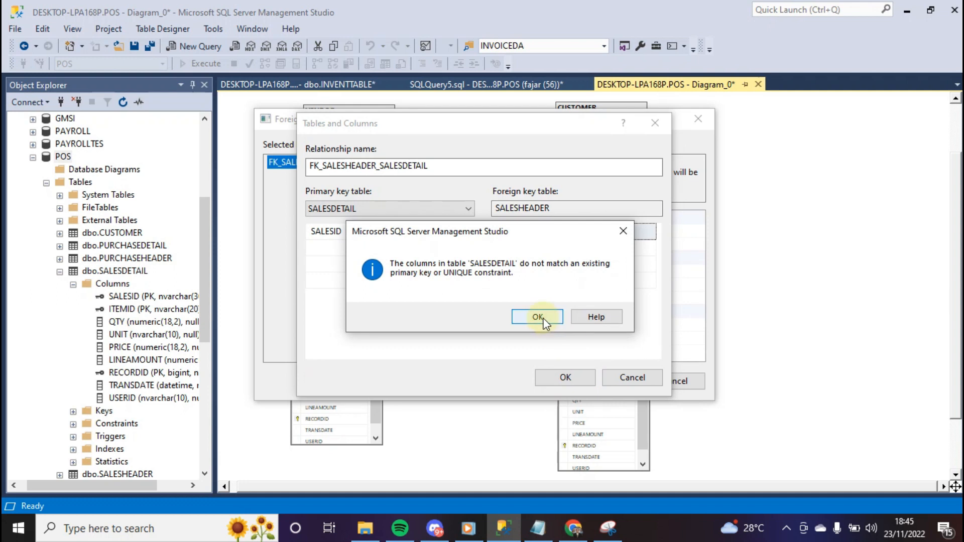
left_click(596, 317)
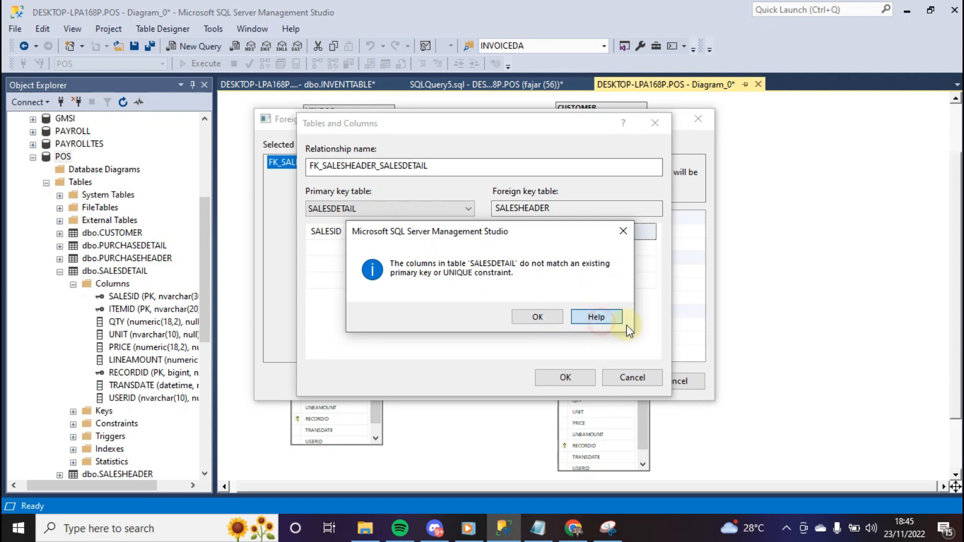
left_click(951, 6)
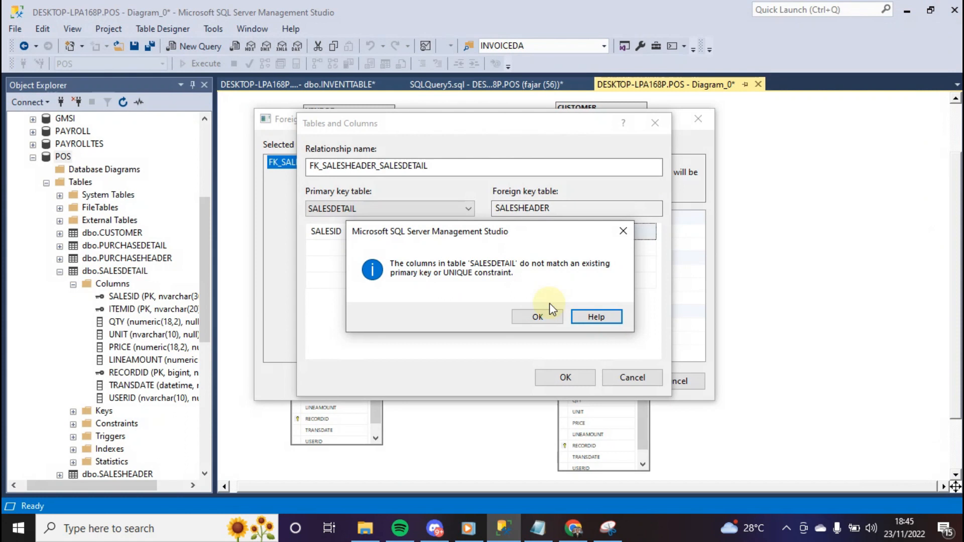
left_click(624, 235)
left_click(630, 377)
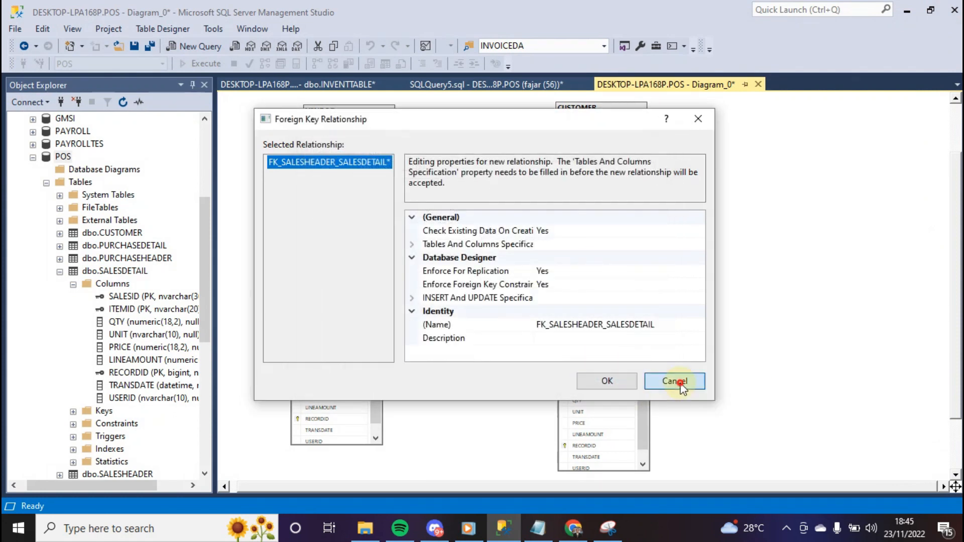
left_click(681, 382)
left_click(716, 370)
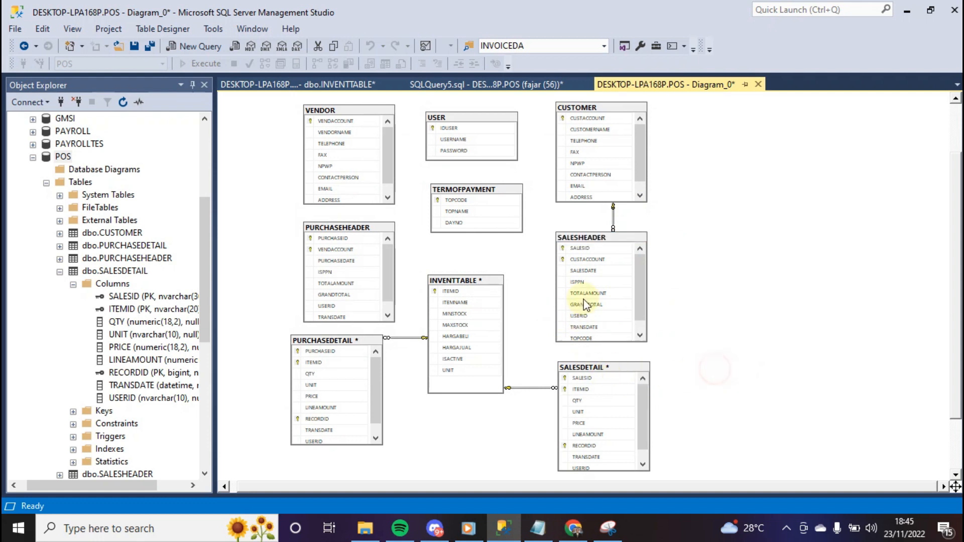
Start the reverse relationship from SALESID in SALESDETAIL to SALESHEADER and set the CUSTACCOUNT key column to <None>.
left_click(558, 240)
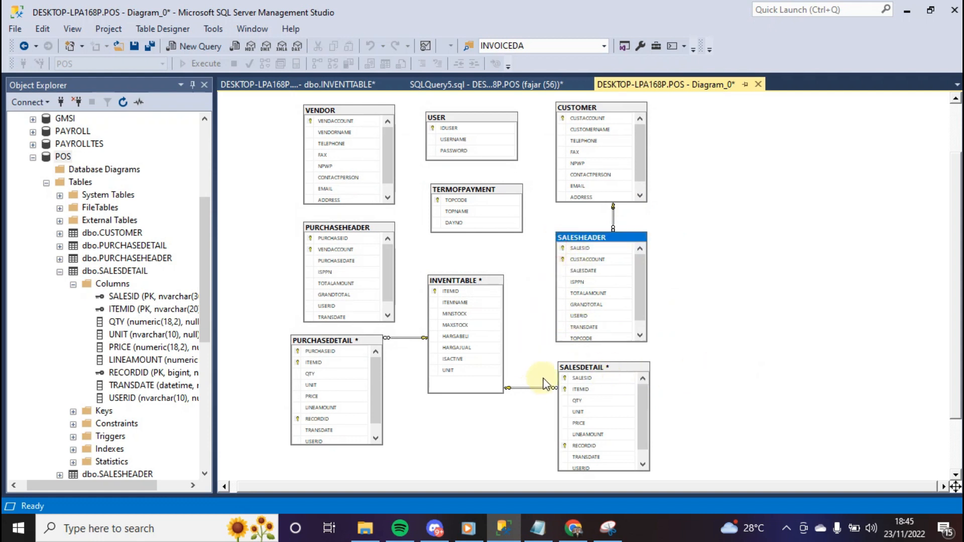
left_click(565, 379)
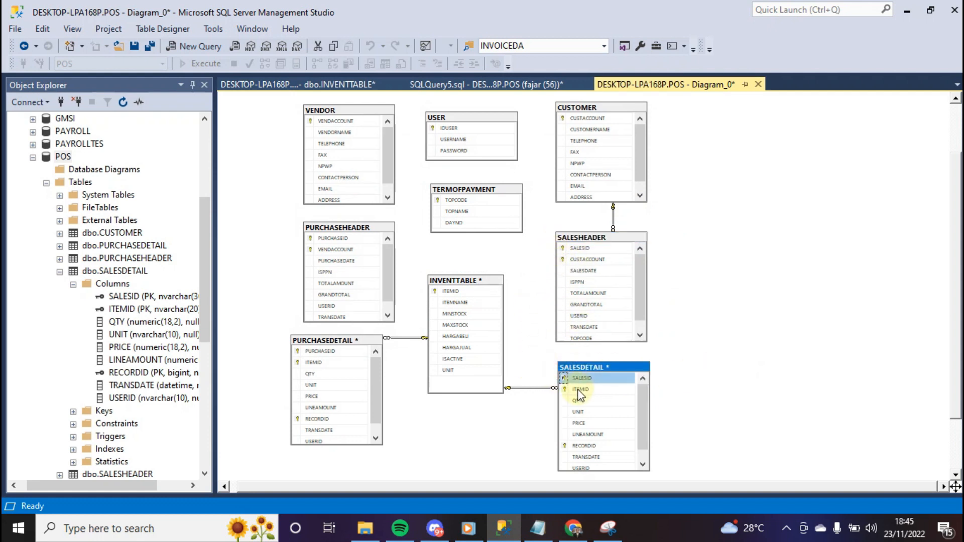
left_click_drag(567, 384, 562, 245)
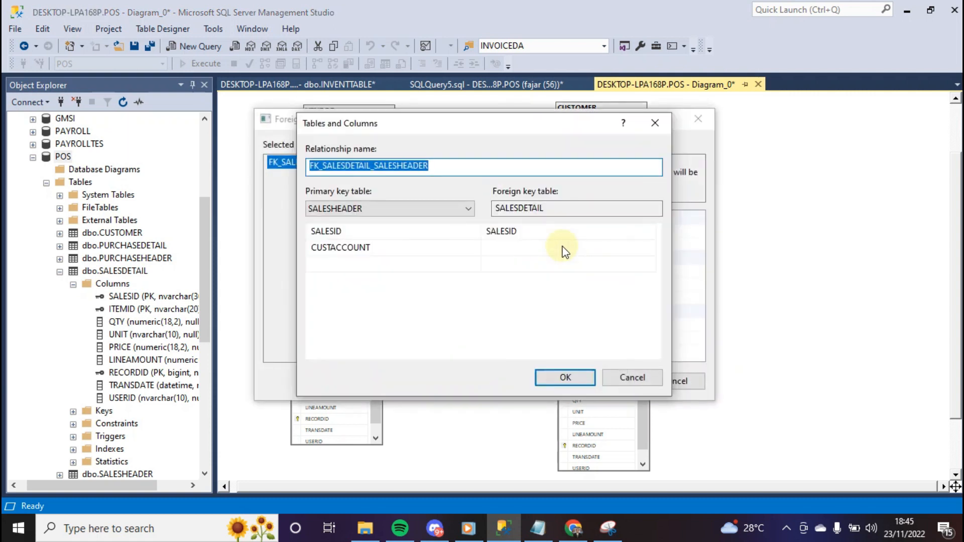
left_click(447, 229)
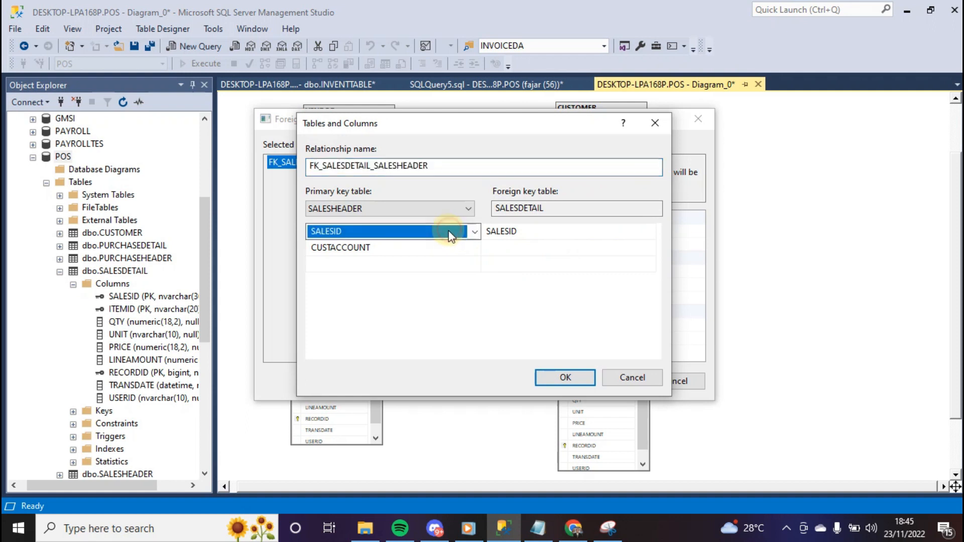
left_click(387, 248)
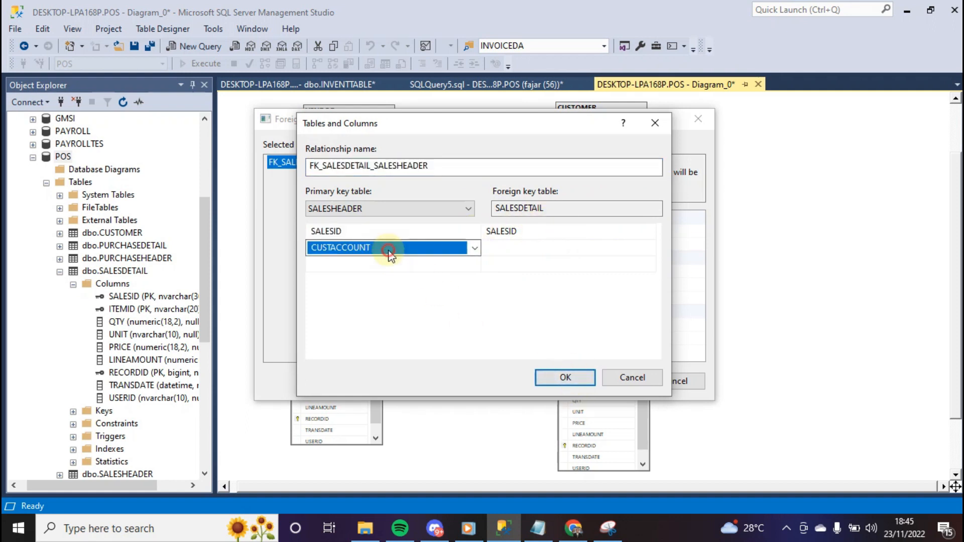
left_click(475, 247)
scroll(380, 282, "up", 1)
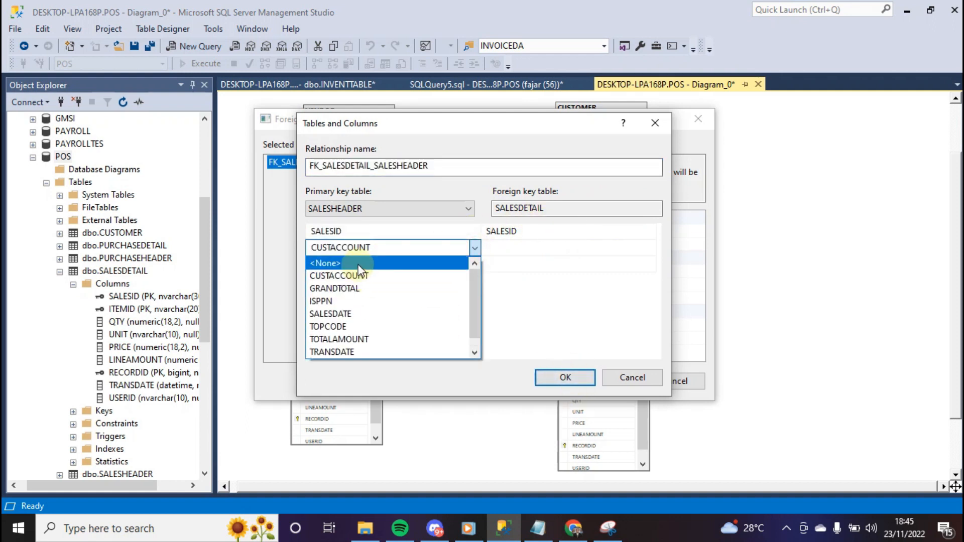
left_click(357, 261)
Try to accept FK_SALESDETAIL_SALESHEADER with only SALESID paired to SALESID, and cancel the new relationship.
left_click(565, 377)
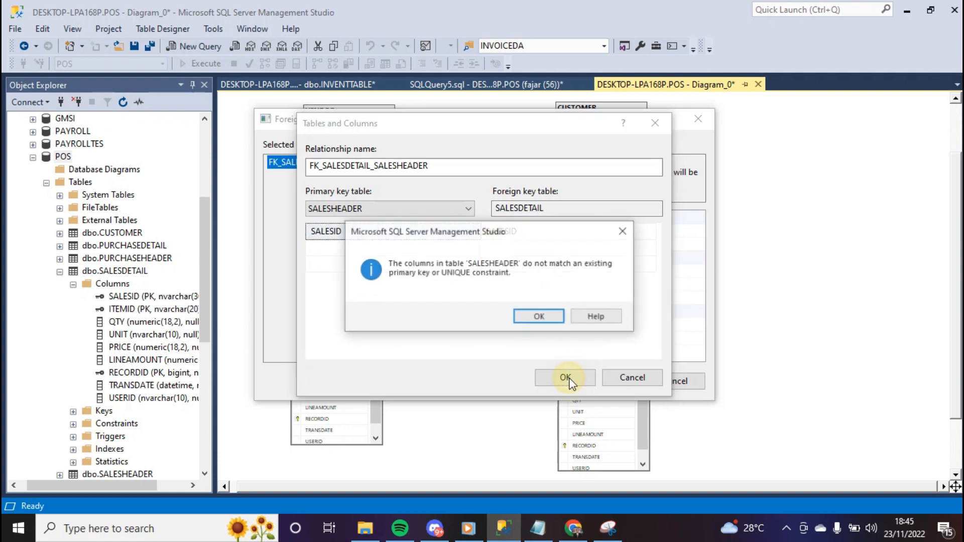
left_click(549, 318)
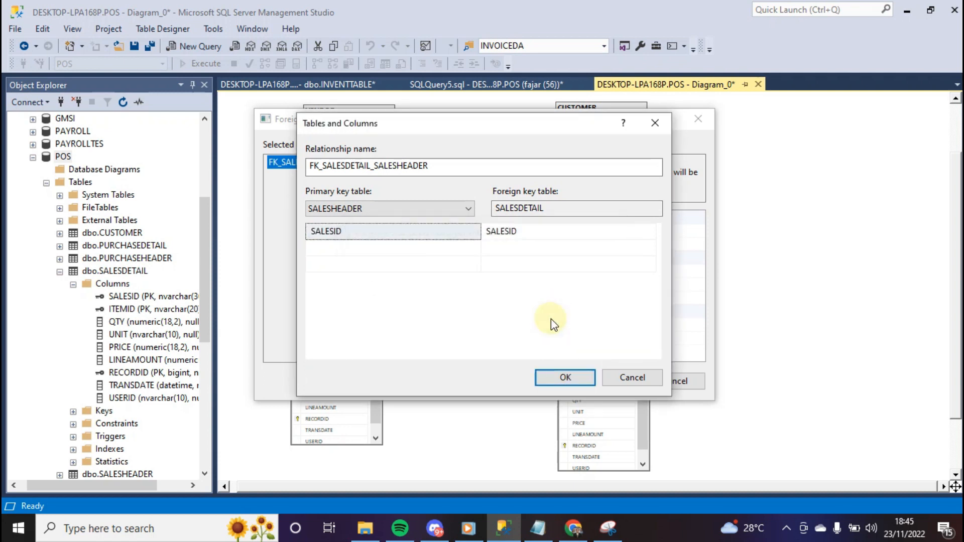
left_click(569, 378)
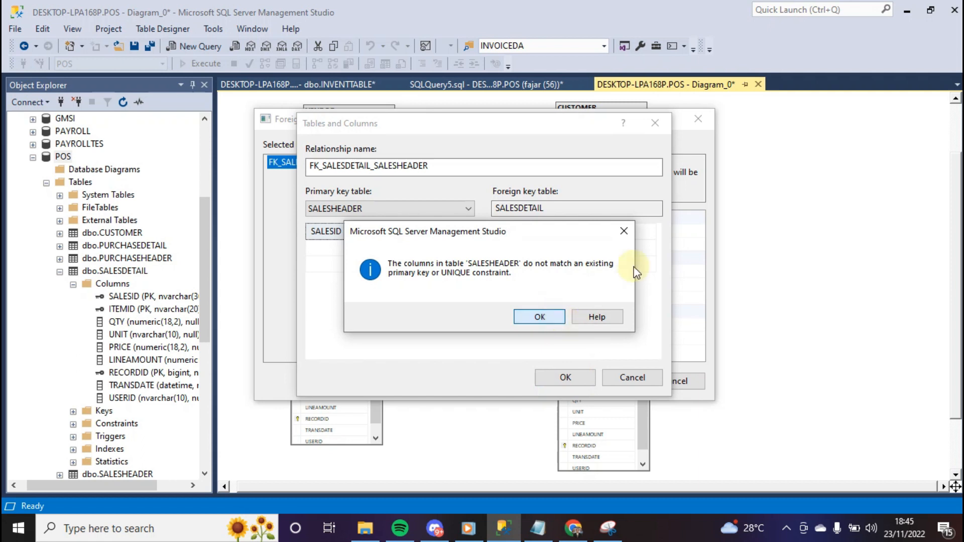
left_click(623, 231)
left_click(655, 129)
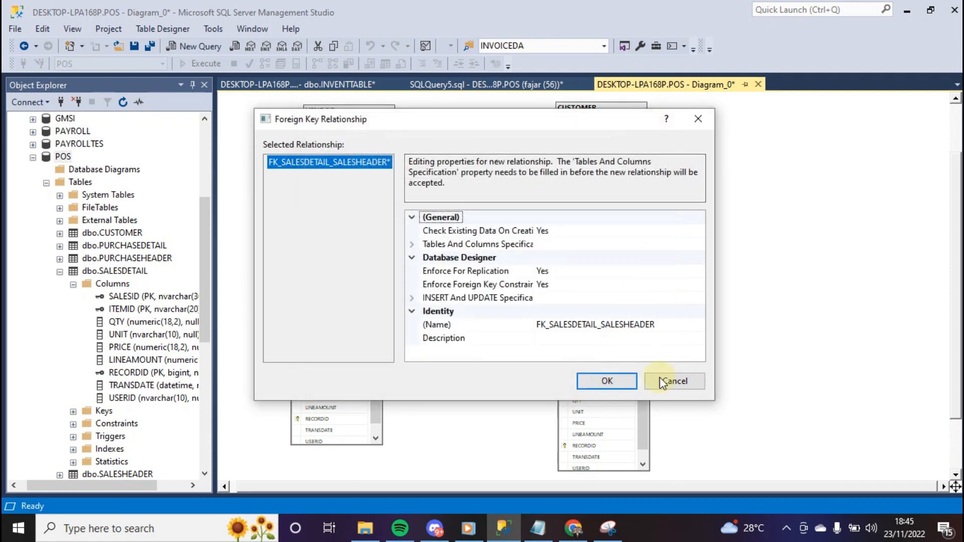
left_click(699, 383)
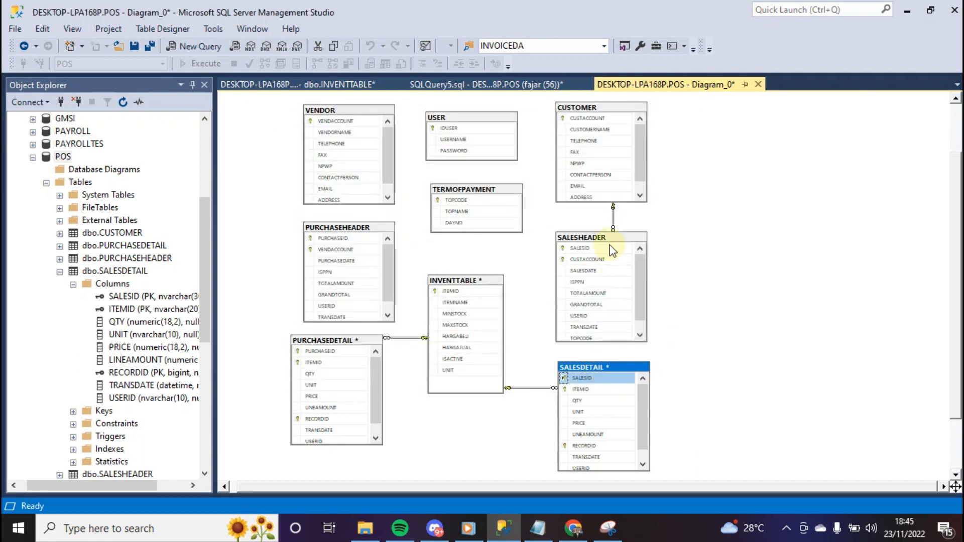
Relate SALESID in SALESHEADER to SALESDETAIL again and try to accept the relationship with the default column list.
left_click(562, 247)
left_click_drag(562, 247, 675, 364)
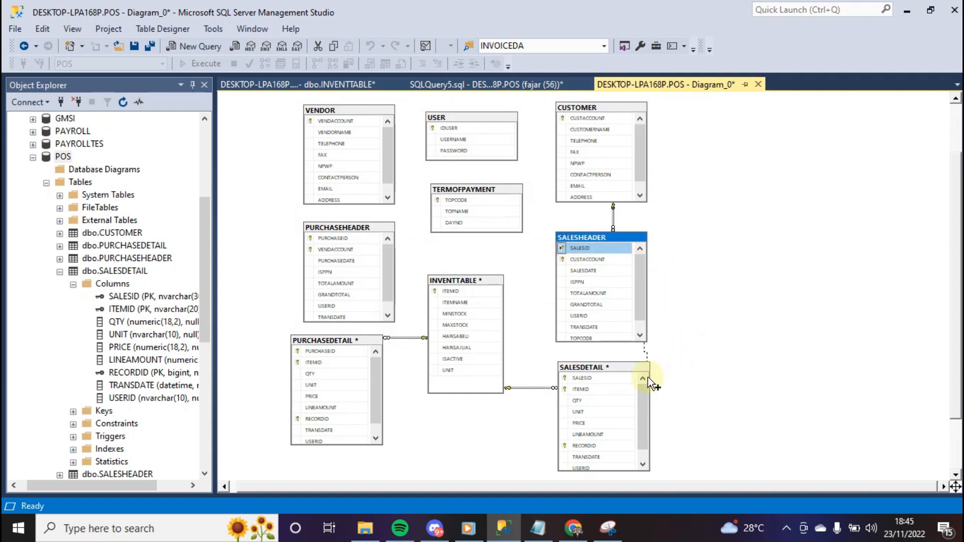
left_click_drag(637, 384, 626, 376)
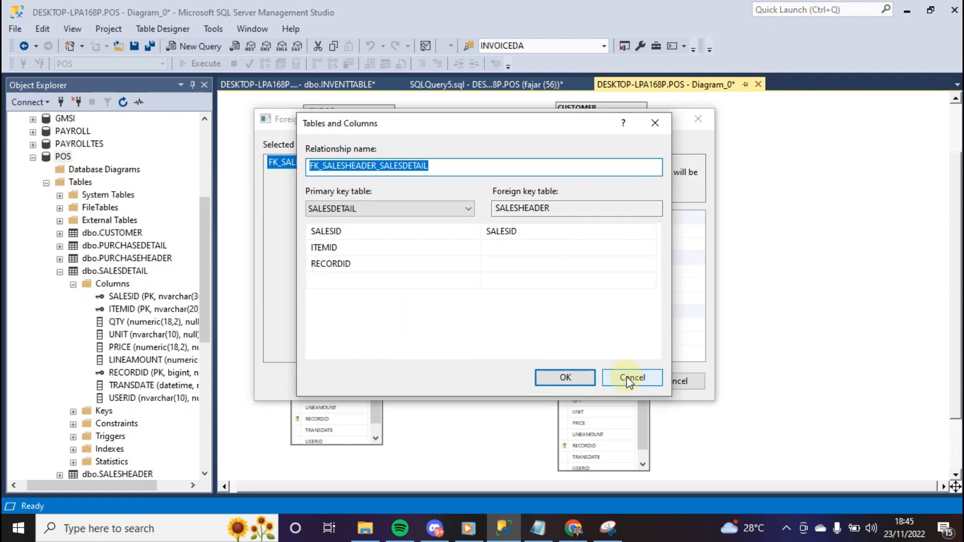
left_click(566, 376)
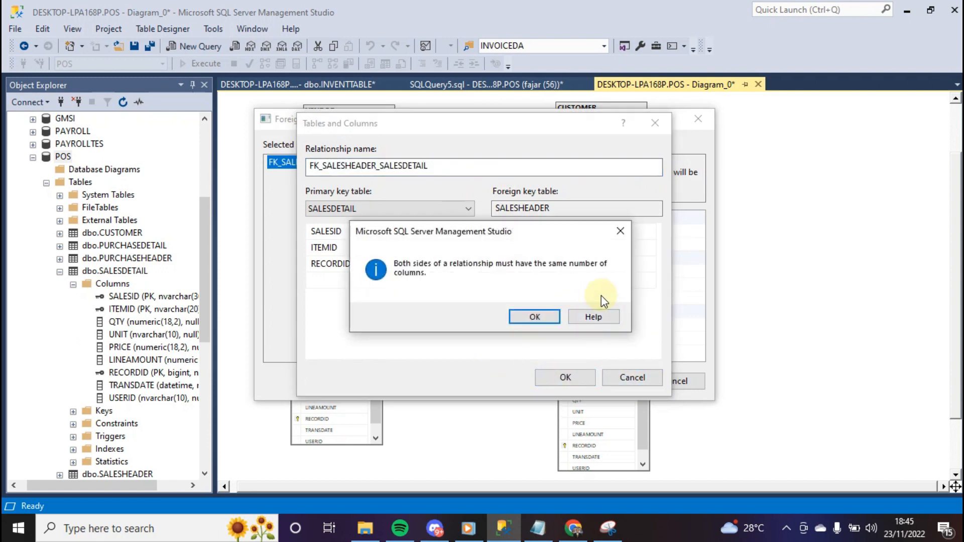
left_click(620, 231)
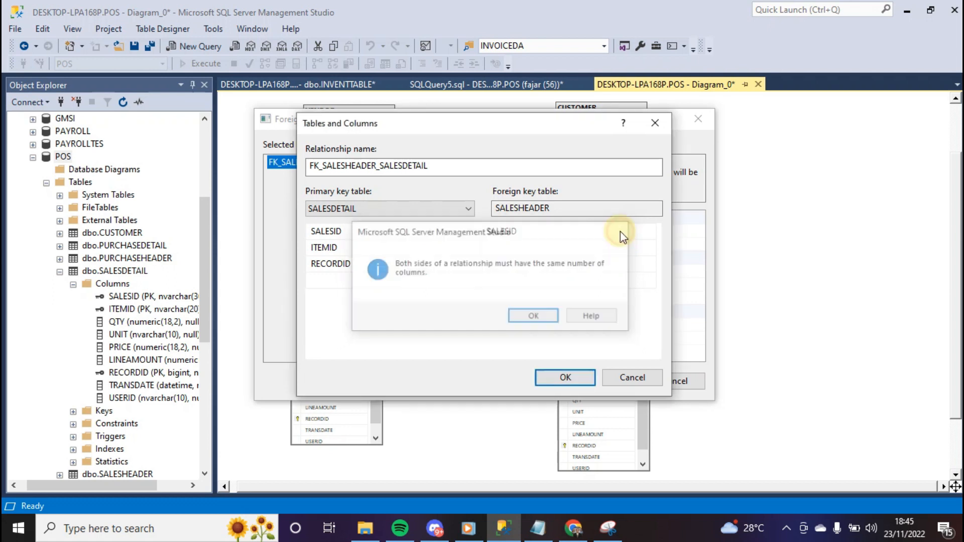
Set the ITEMID and RECORDID columns on the SALESDETAIL side of the relationship to <None>.
left_click(299, 247)
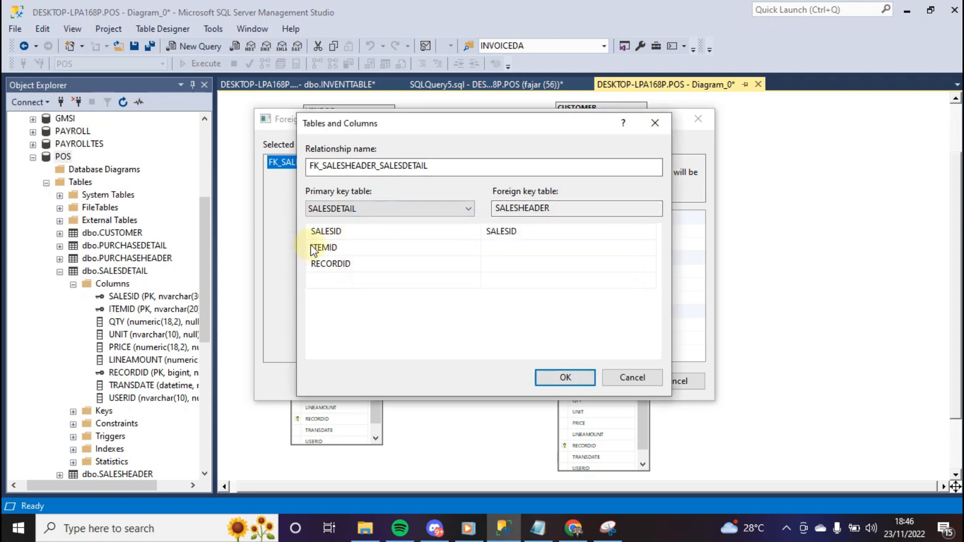
left_click(312, 247)
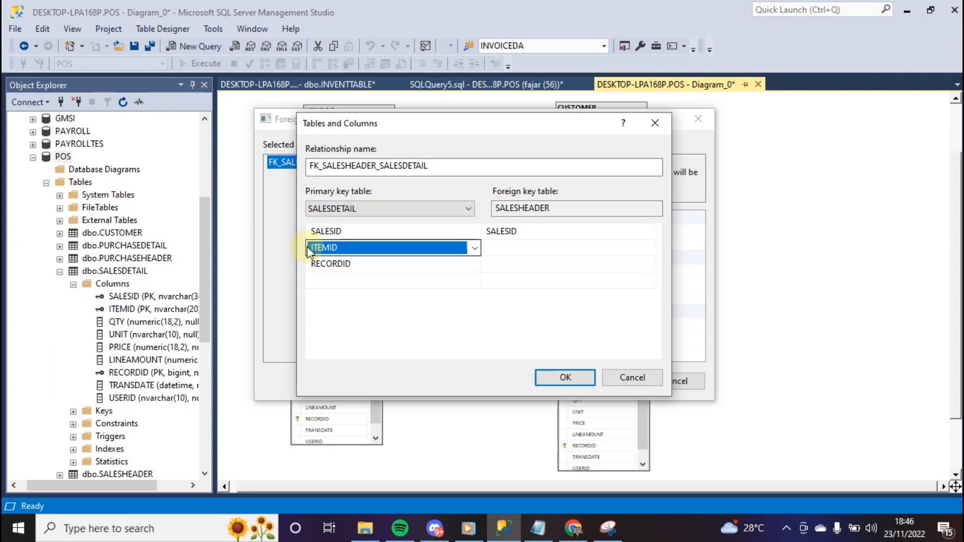
left_click(474, 247)
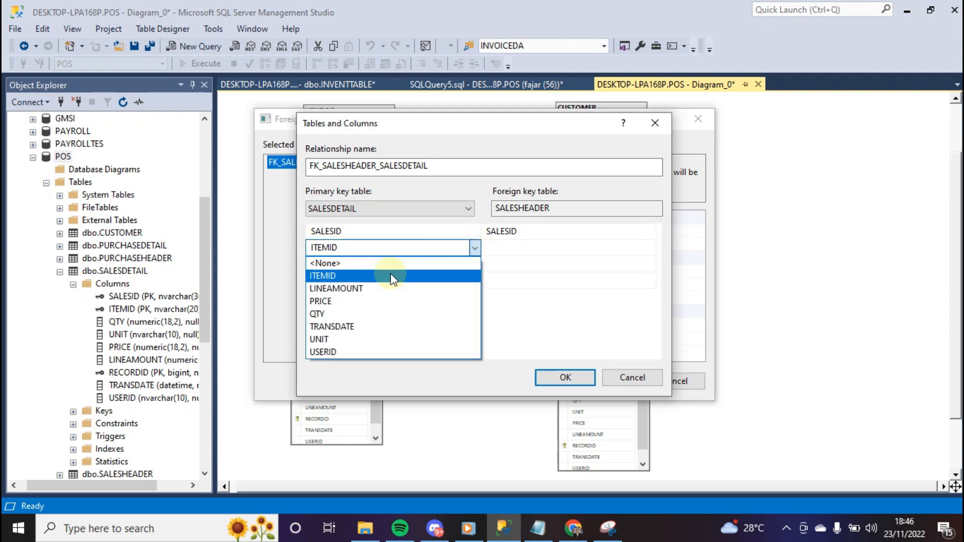
left_click(354, 264)
left_click(472, 263)
left_click(475, 264)
scroll(405, 353, "up", 1)
left_click(351, 279)
Reselect SALESID for both SALESDETAIL and SALESHEADER and try to accept the FK_SALESHEADER_SALESDETAIL relationship.
left_click(384, 246)
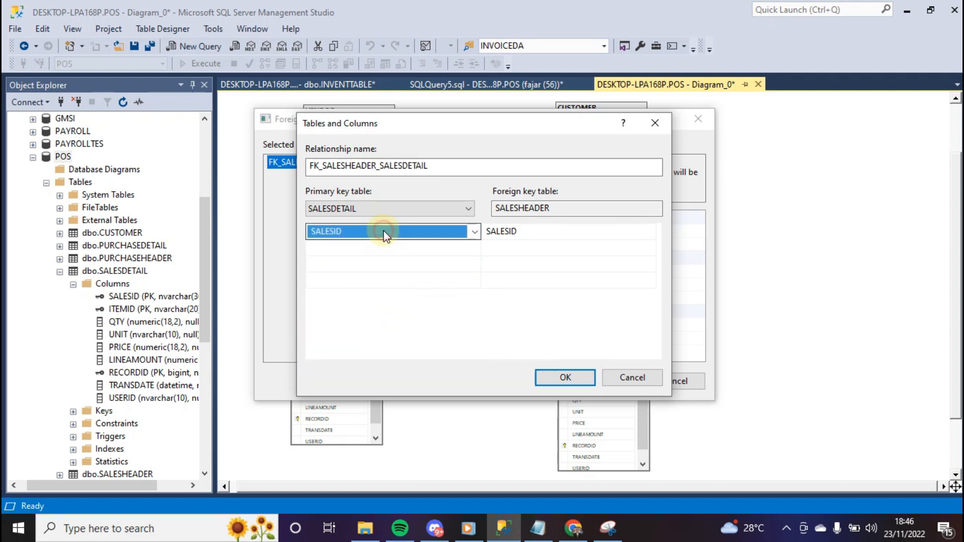
left_click(473, 232)
scroll(359, 271, "up", 1)
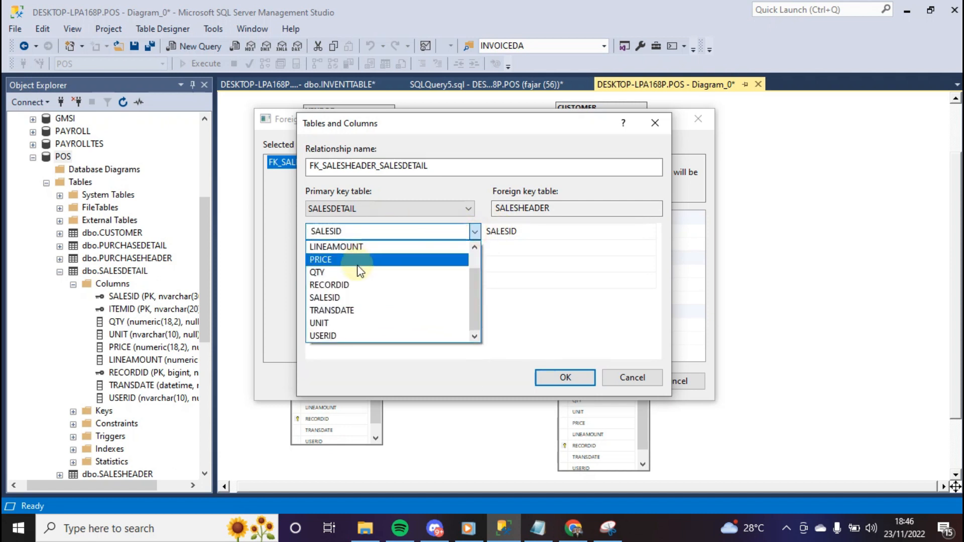
left_click(345, 296)
left_click(549, 232)
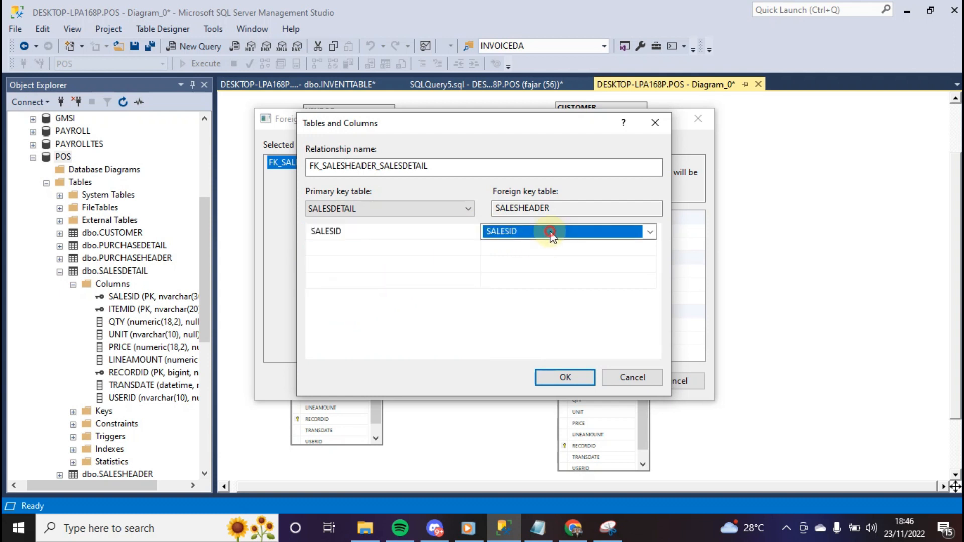
left_click(650, 231)
scroll(525, 271, "up", 1)
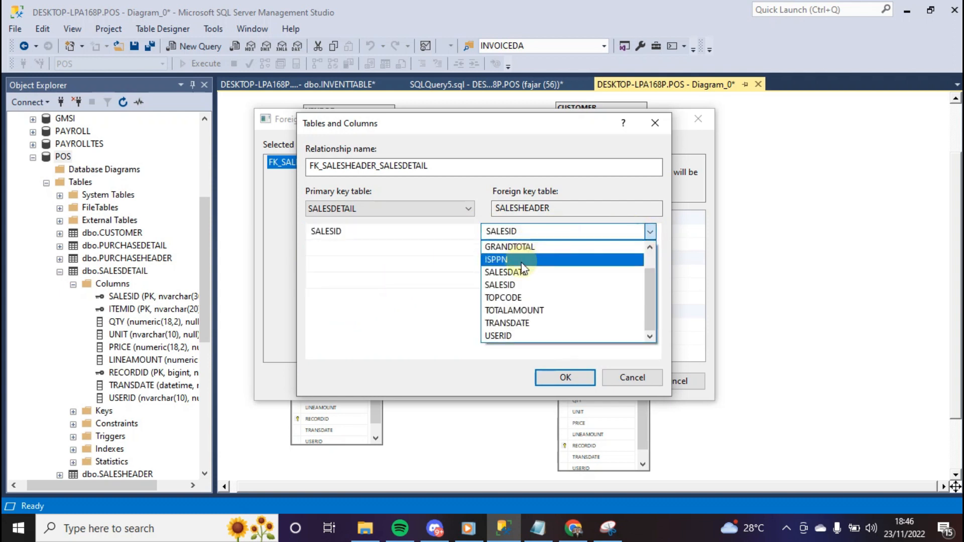
scroll(519, 281, "up", 2)
left_click(514, 308)
left_click(544, 383)
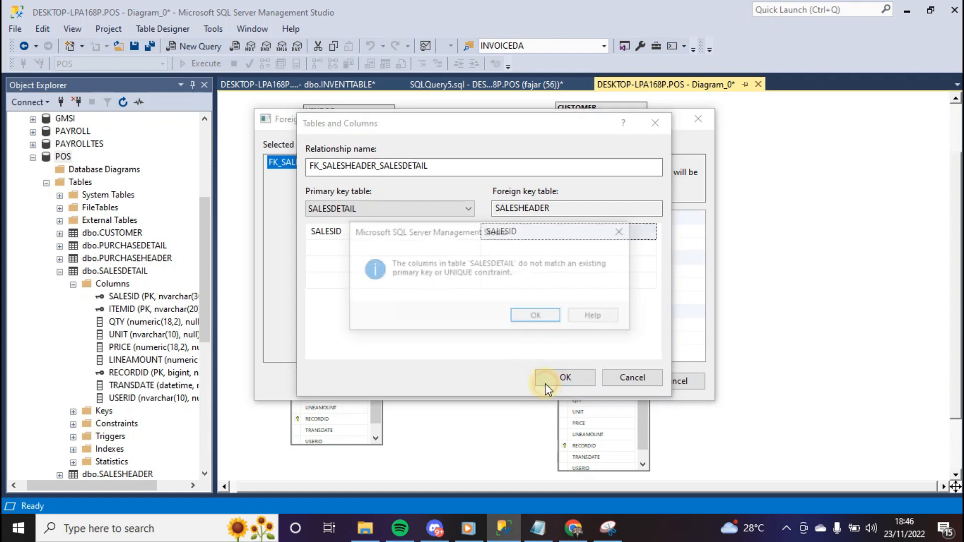
left_click(534, 318)
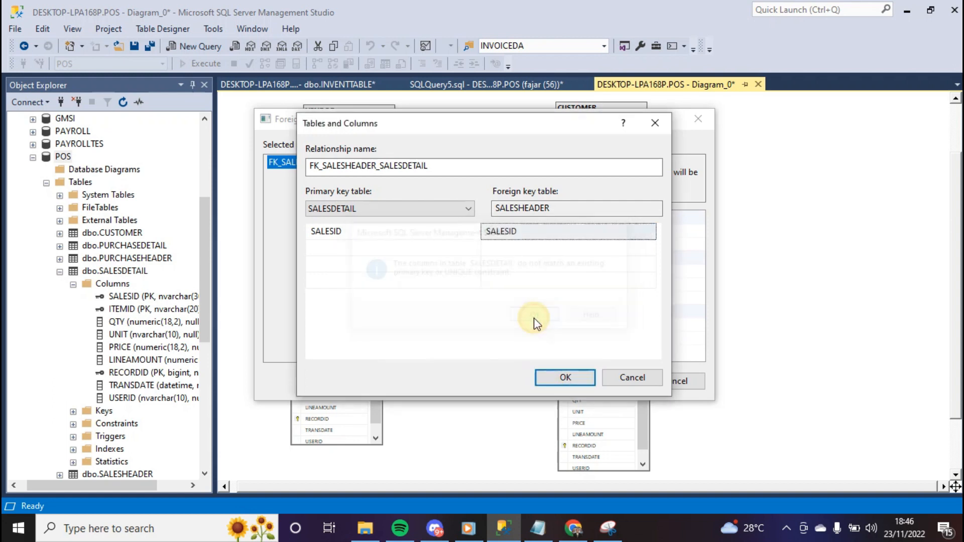
Retry accepting FK_SALESHEADER_SALESDETAIL with SALESID paired to SALESID, and discard the new relationship.
left_click(567, 379)
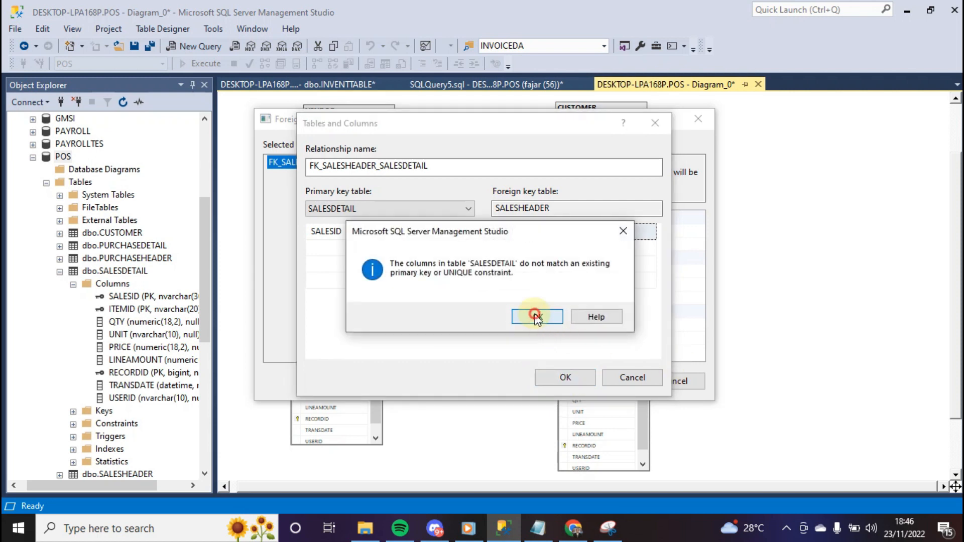
left_click(535, 317)
left_click(567, 377)
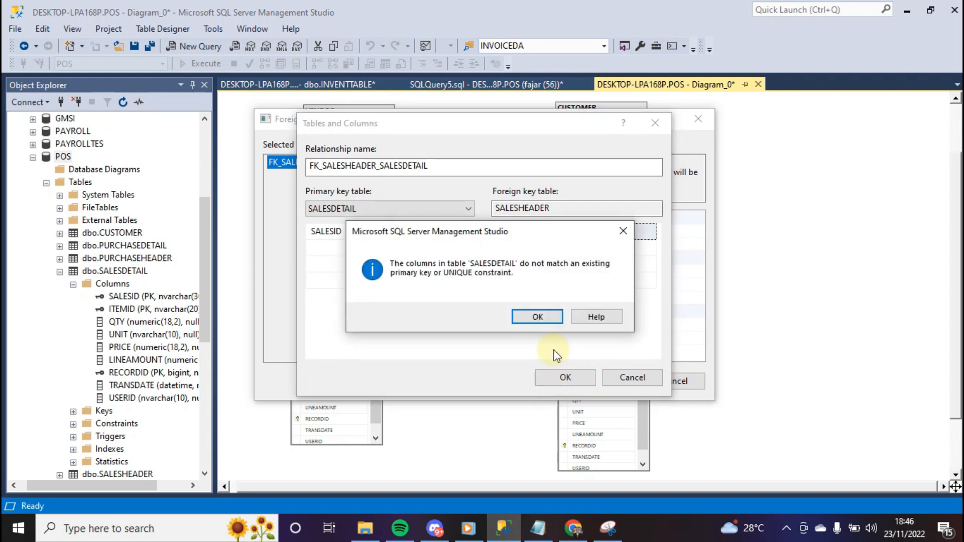
left_click(535, 317)
left_click(655, 123)
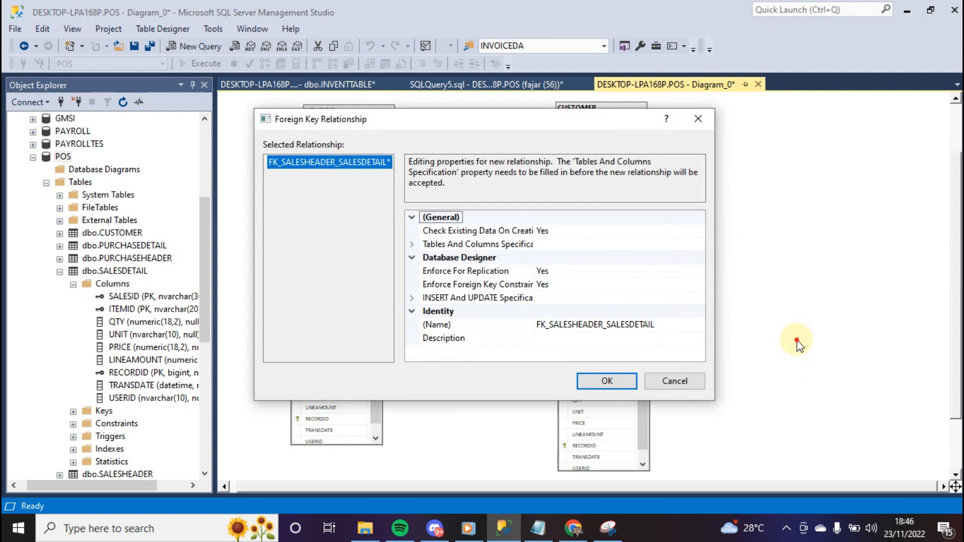
left_click(698, 120)
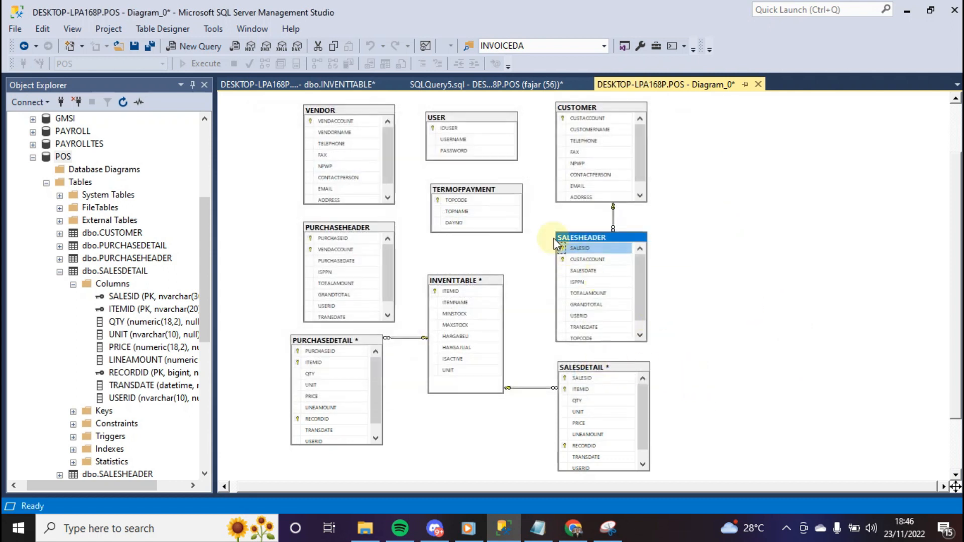
Relate SALESID in SALESHEADER to SALESDETAIL, set the CUSTACCOUNT key column to <None>, and try to accept the column pairing.
left_click(603, 367)
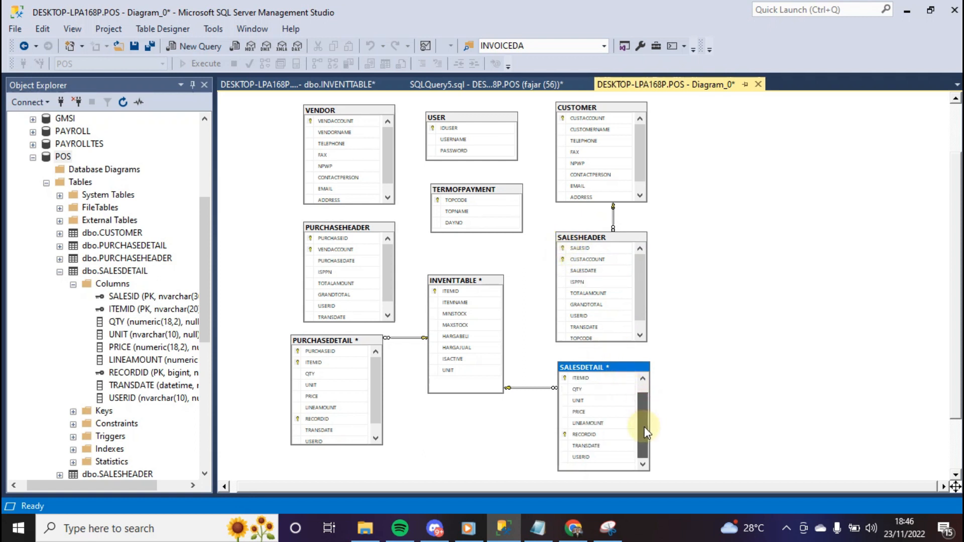
left_click(565, 381)
left_click_drag(561, 321, 563, 249)
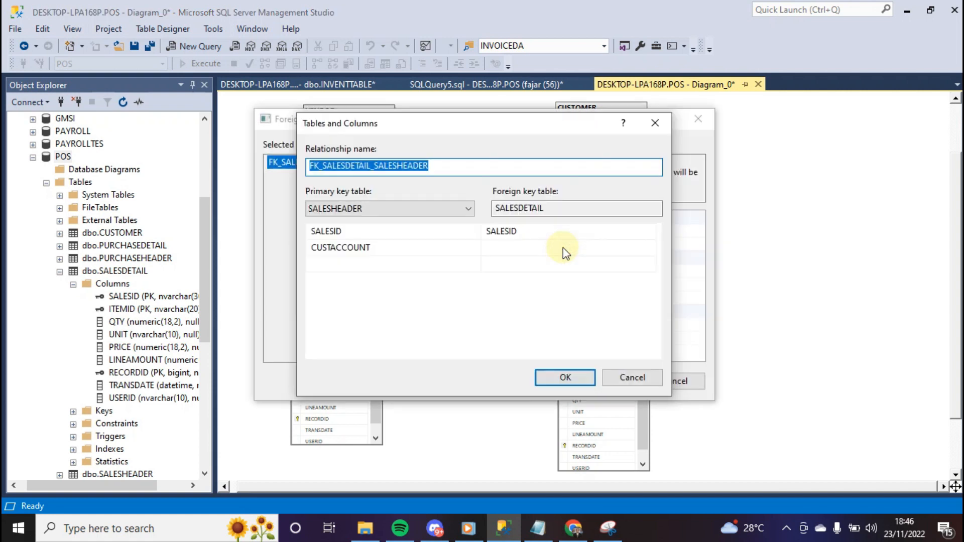
left_click(475, 248)
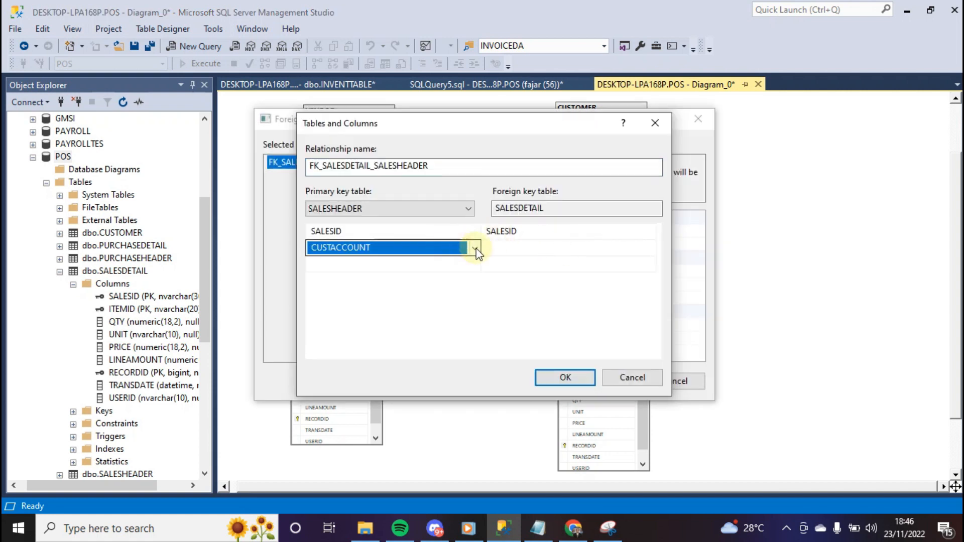
left_click(474, 248)
scroll(350, 312, "up", 1)
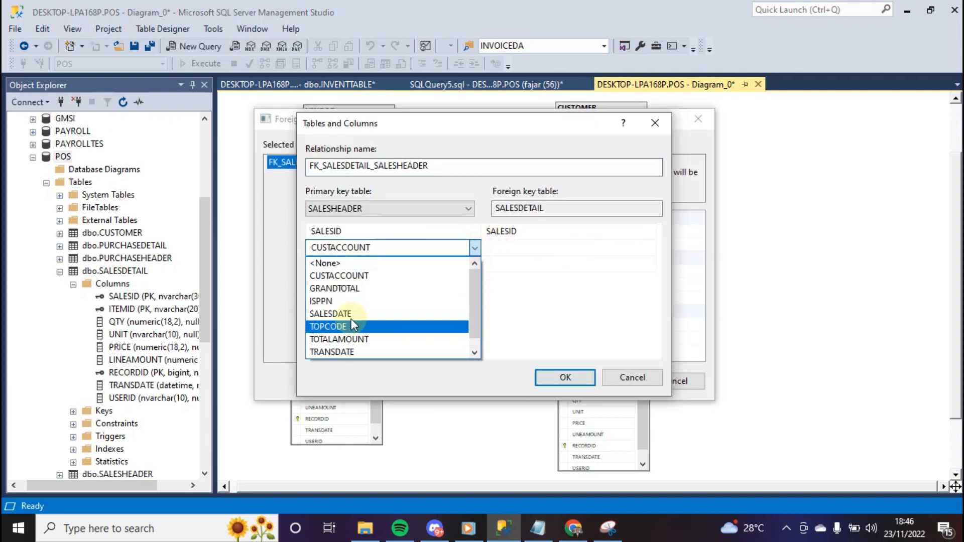
left_click(326, 269)
left_click(556, 380)
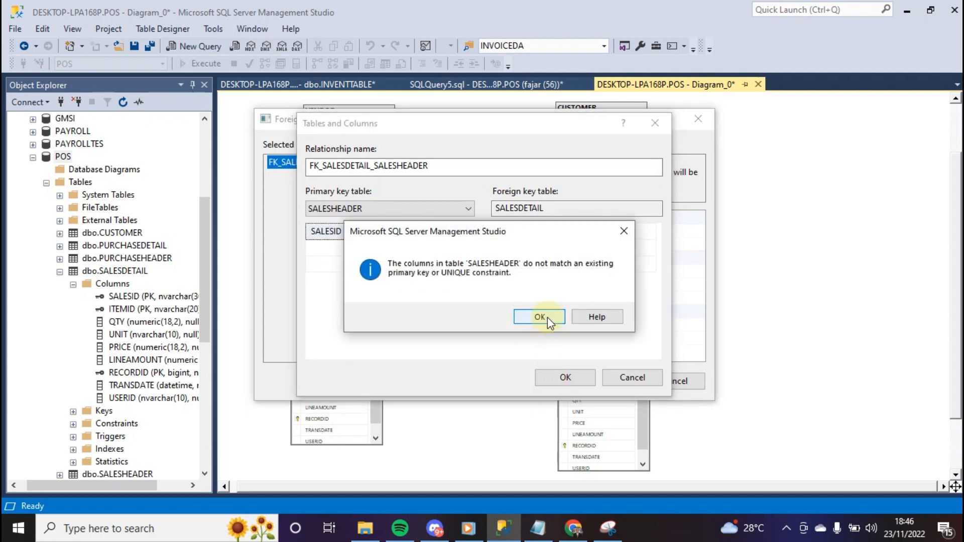
left_click(625, 232)
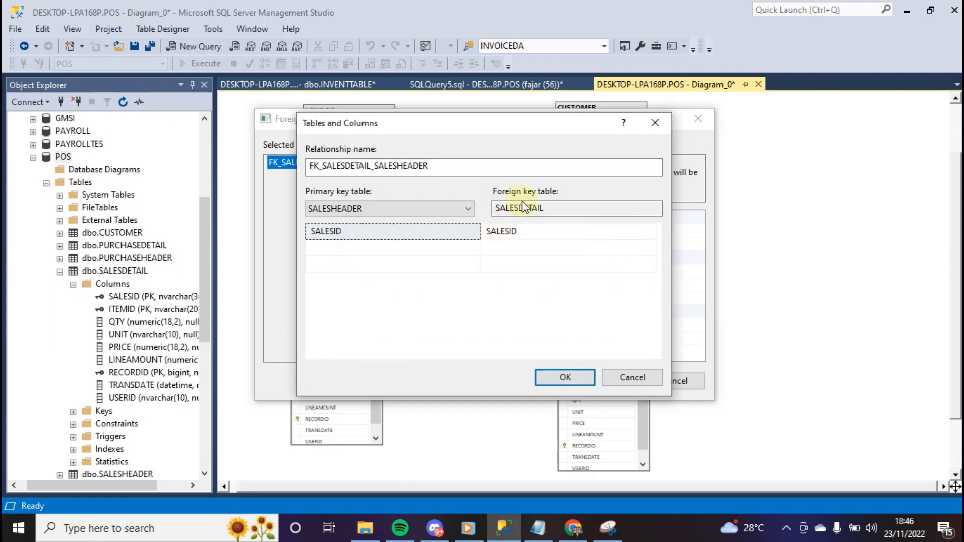
left_click(654, 123)
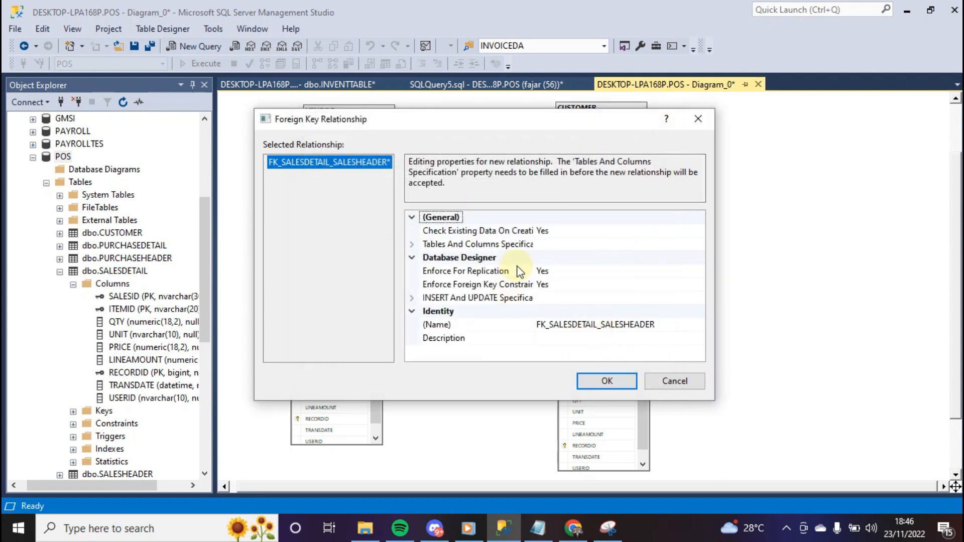
Examine the table, column, and INSERT and UPDATE specifications of FK_SALESDETAIL_SALESHEADER, and cancel the relationship.
left_click(411, 257)
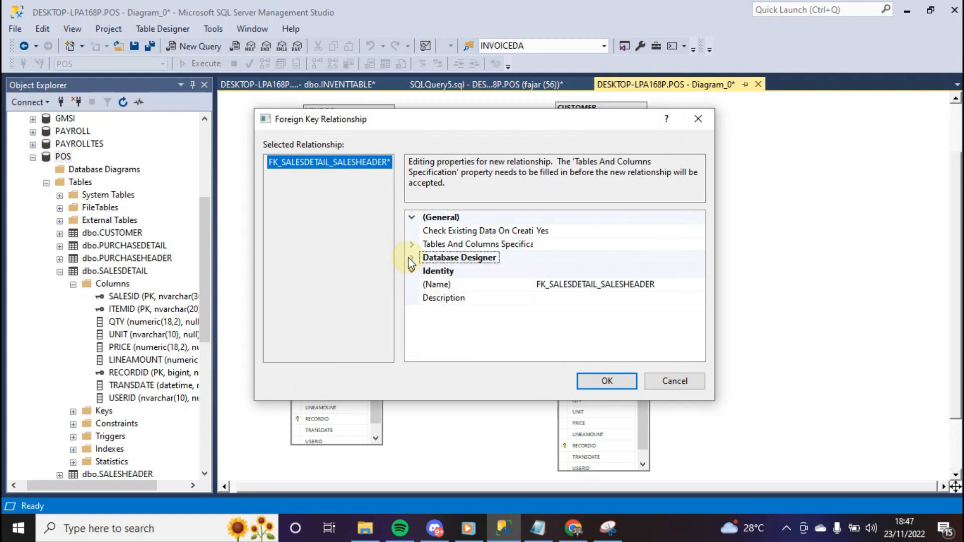
left_click(411, 257)
left_click(413, 243)
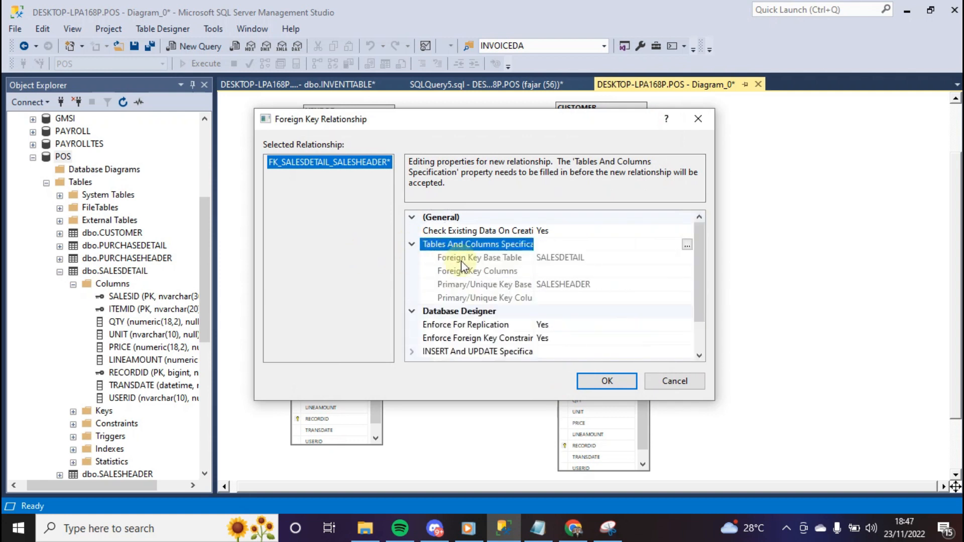
scroll(593, 270, "down", 1)
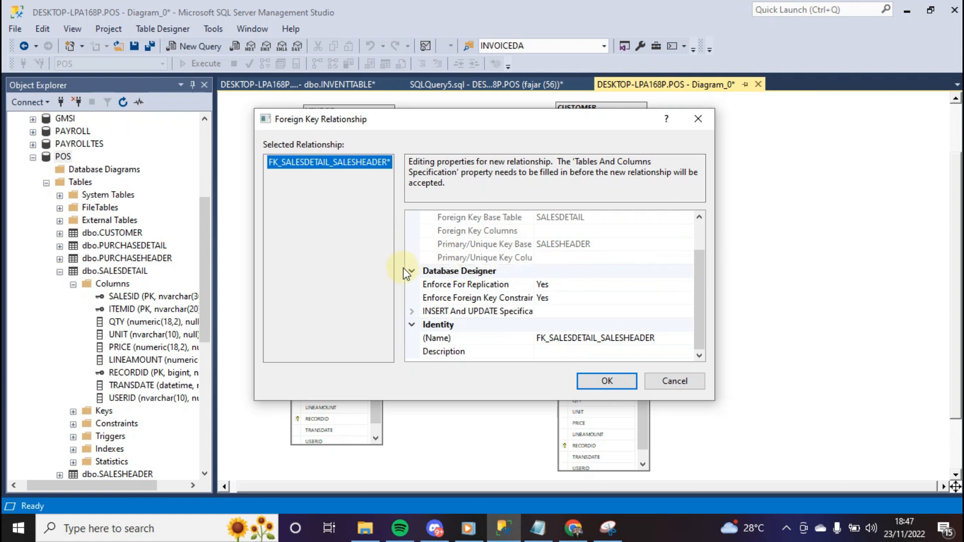
left_click(412, 311)
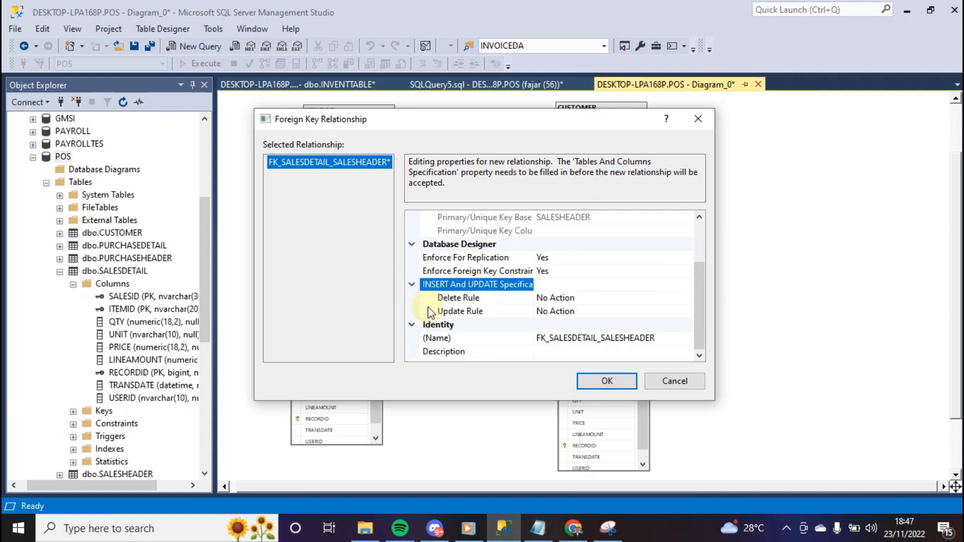
left_click(412, 244)
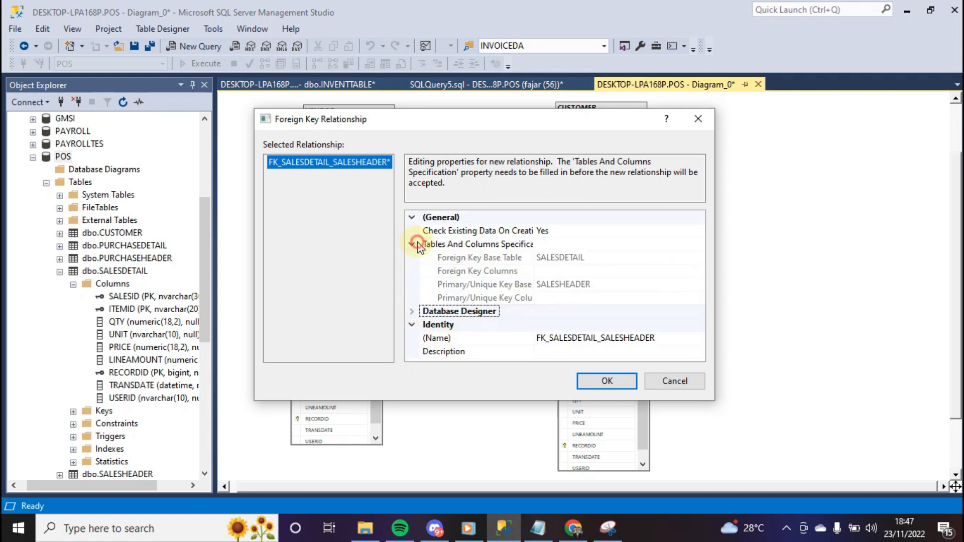
left_click(417, 244)
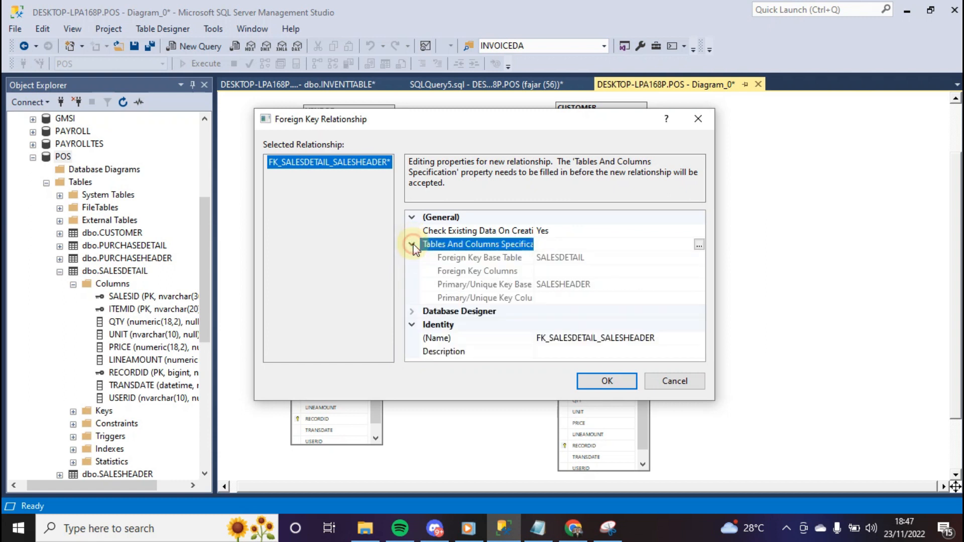
left_click(412, 217)
left_click(413, 217)
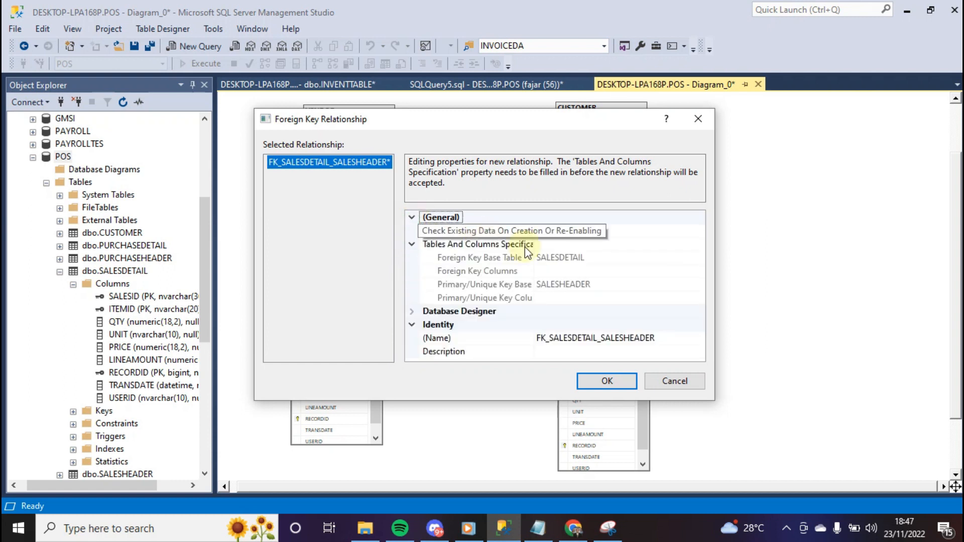
left_click(674, 381)
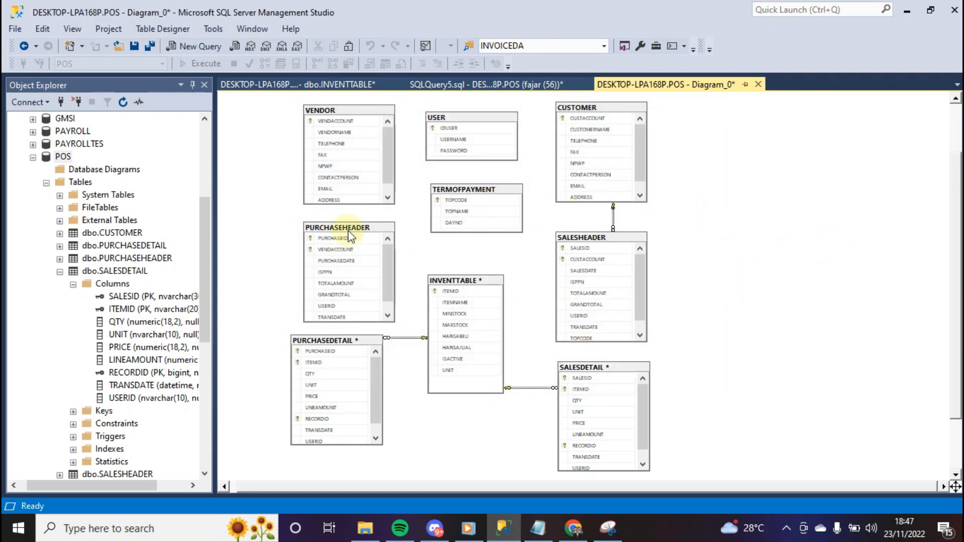
Create the FK_PURCHASEHEADER_VENDOR relationship from VENDACCOUNT in VENDOR to VENDACCOUNT in PURCHASEHEADER.
left_click(314, 122)
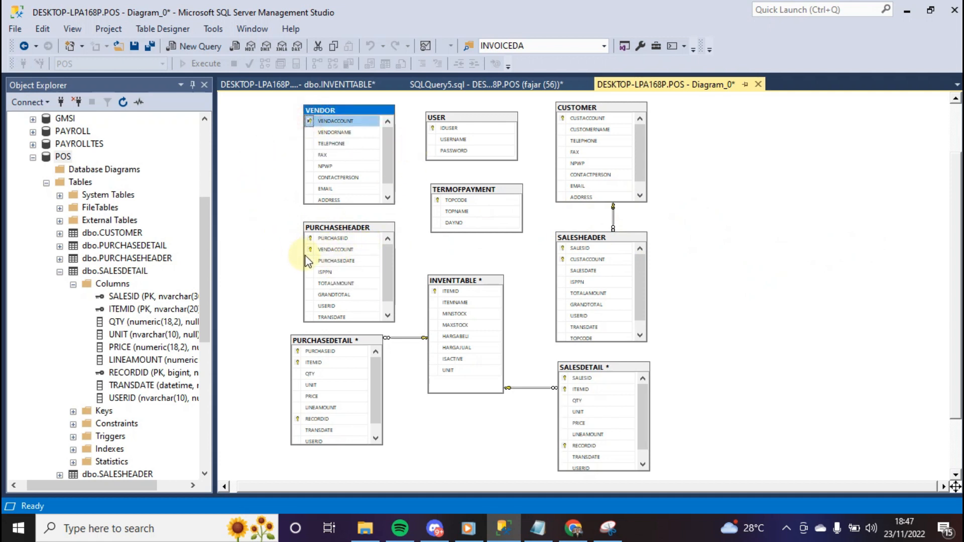
left_click_drag(308, 248, 276, 231)
mouse_move(303, 119)
left_mouse_down()
mouse_move(289, 129)
mouse_move(306, 120)
left_mouse_up()
left_click(566, 379)
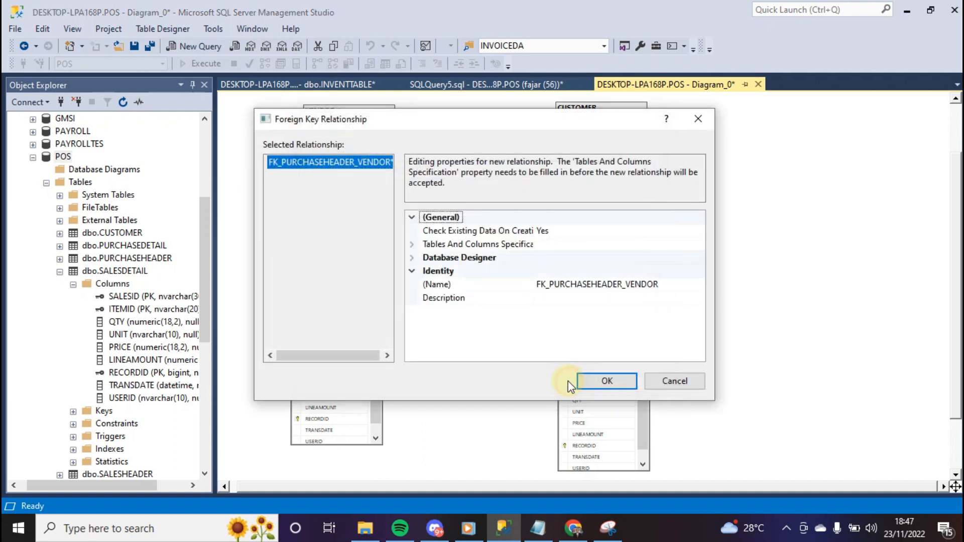
left_click(621, 382)
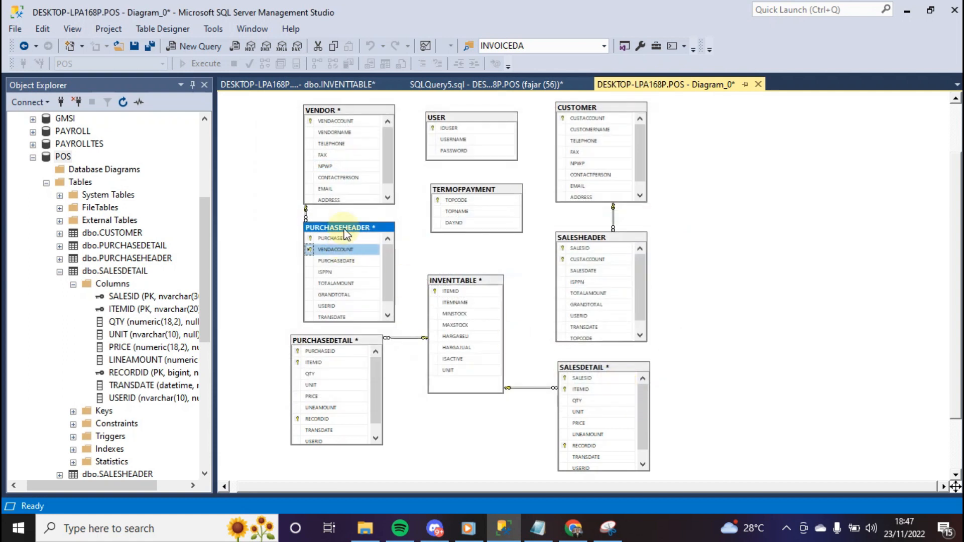
Create the FK_SALESHEADER_TERMOFPAYMENT relationship from TOPCODE in TERMOFPAYMENT to TOPCODE in SALESHEADER.
left_click(435, 200)
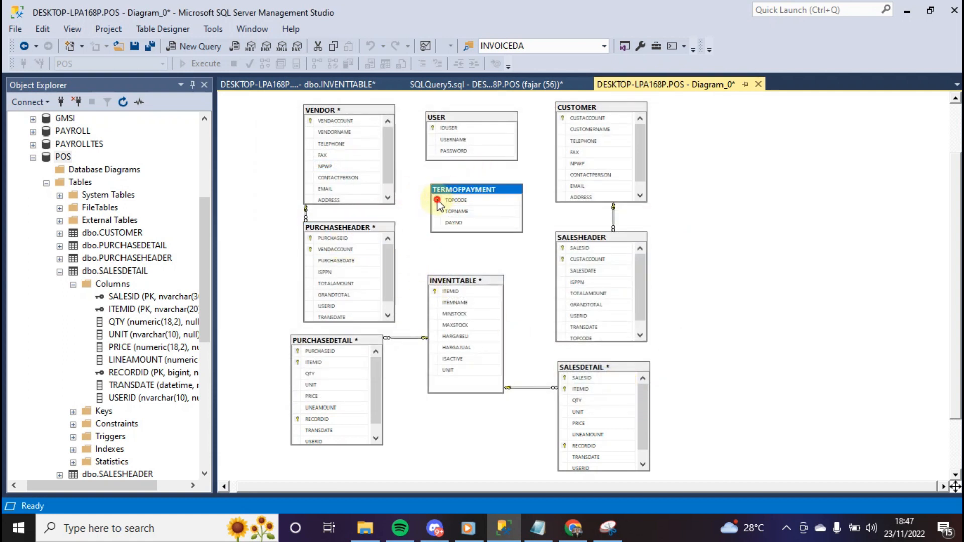
left_click(645, 276)
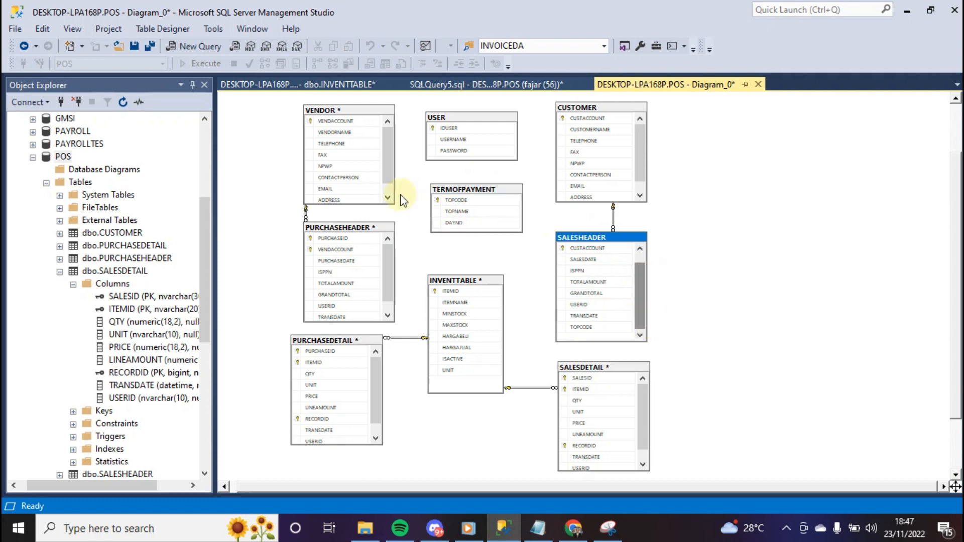
left_click(436, 199)
left_click_drag(436, 199, 574, 300)
left_click_drag(566, 333, 561, 328)
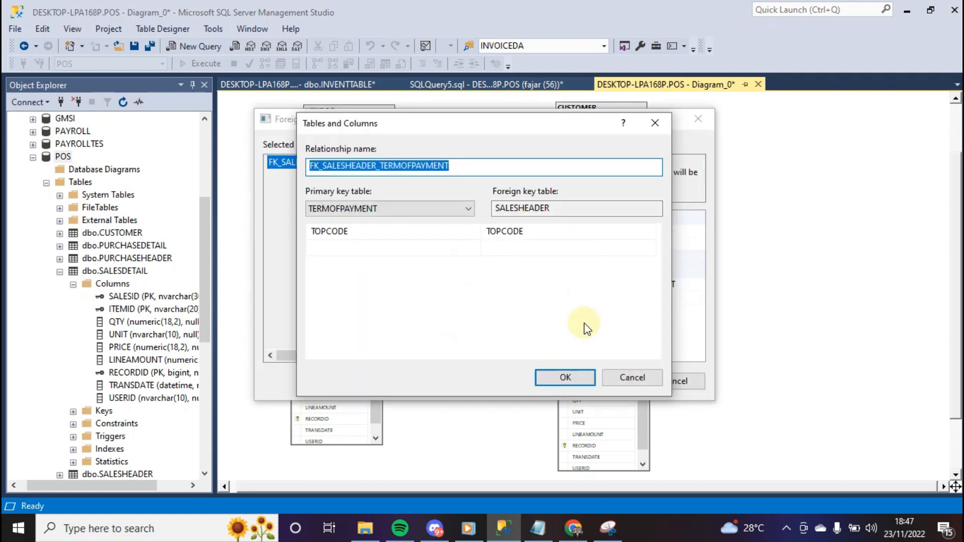
left_click(568, 378)
left_click(603, 380)
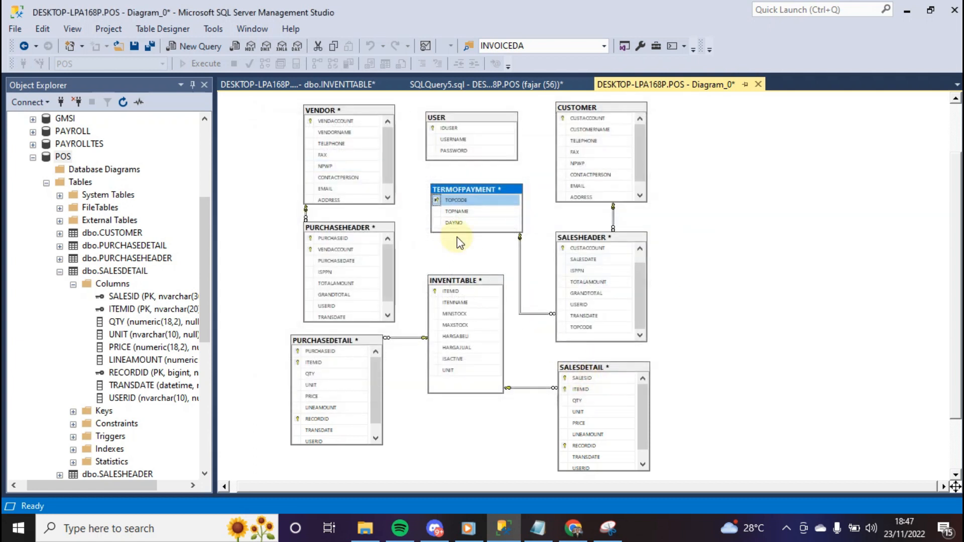
Shift the PURCHASEHEADER table slightly in the diagram and create a relationship from IDUSER in USER to its USERID column.
left_click(391, 252)
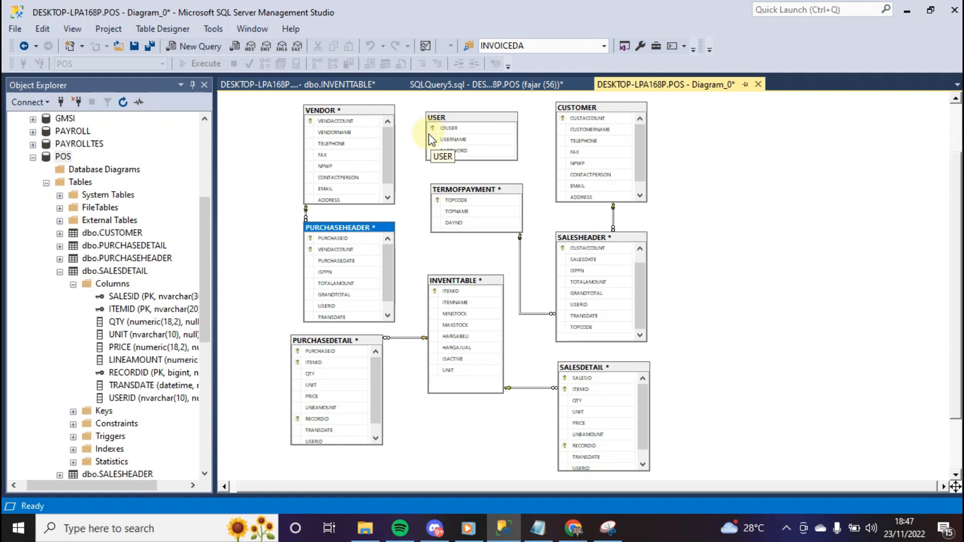
left_click_drag(367, 228, 429, 116)
left_click(429, 117)
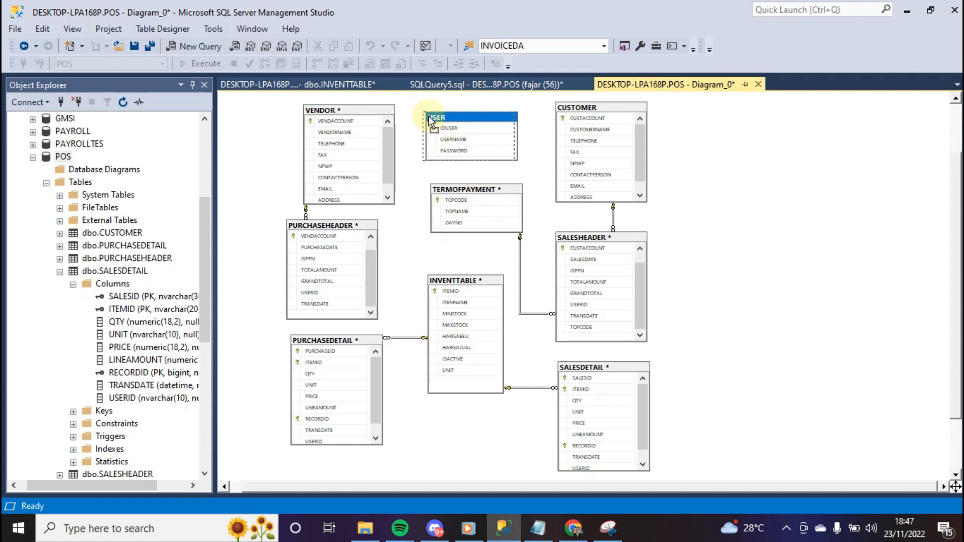
left_click(430, 128)
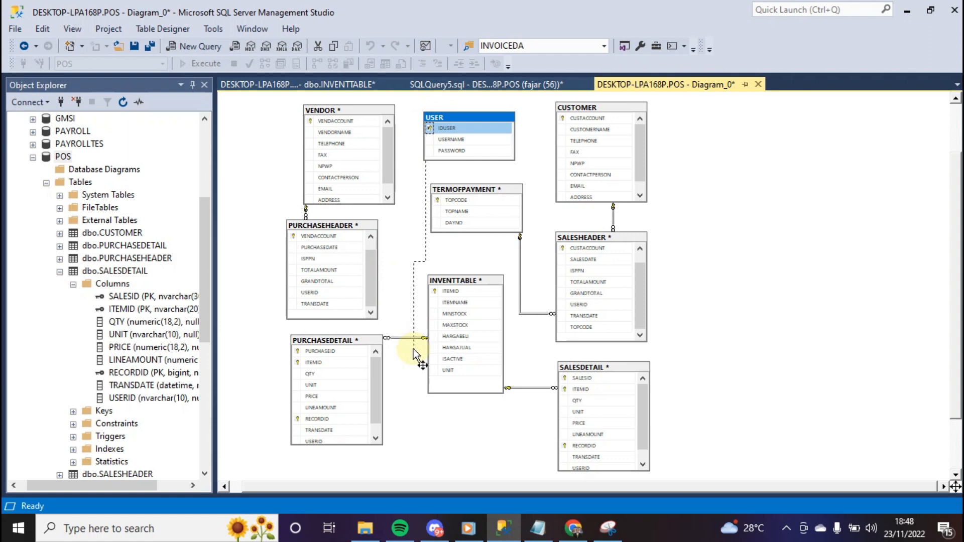
left_click_drag(379, 312, 356, 293)
left_click(580, 379)
left_click(602, 380)
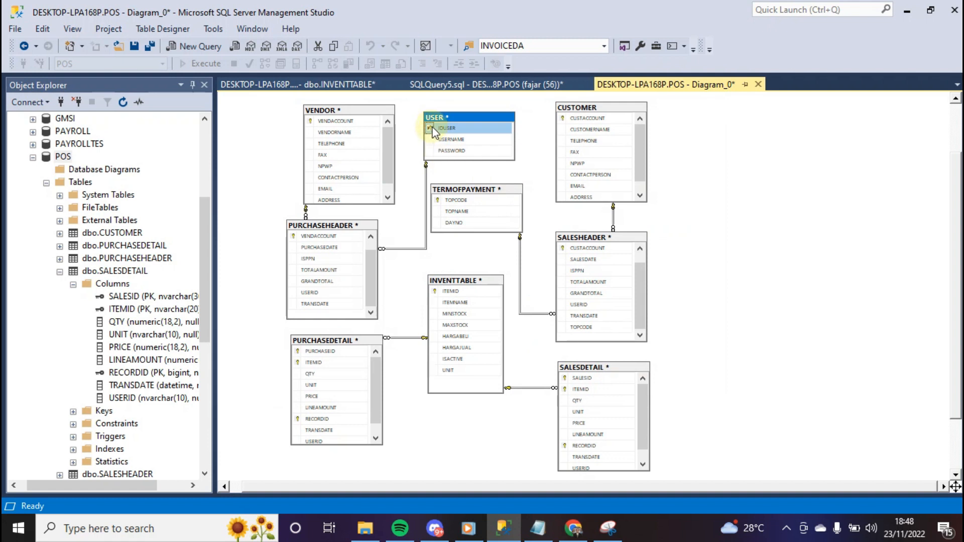
Create the FK_PURCHASEDETAIL_USER relationship from IDUSER in USER to USERID in PURCHASEDETAIL.
left_click_drag(418, 146, 389, 388)
left_click_drag(349, 414, 354, 437)
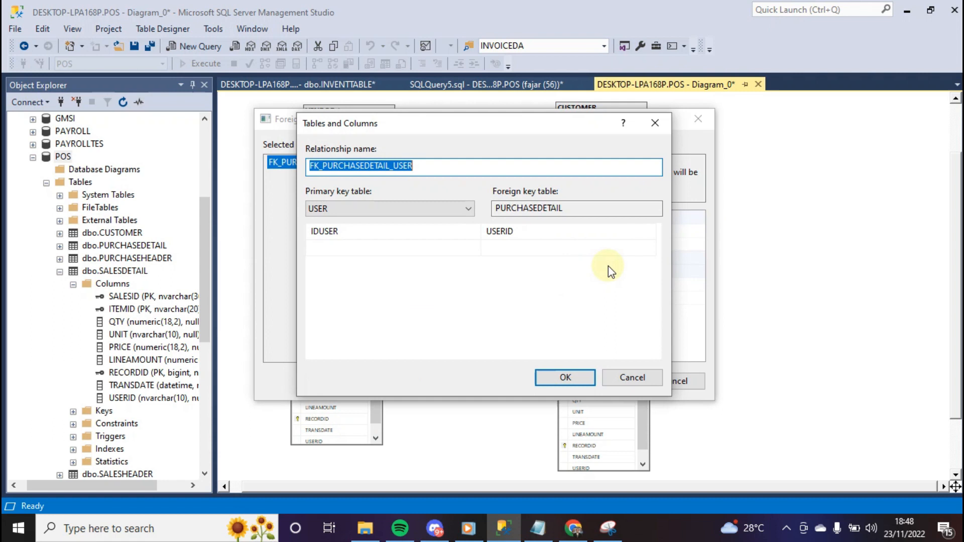
left_click(572, 377)
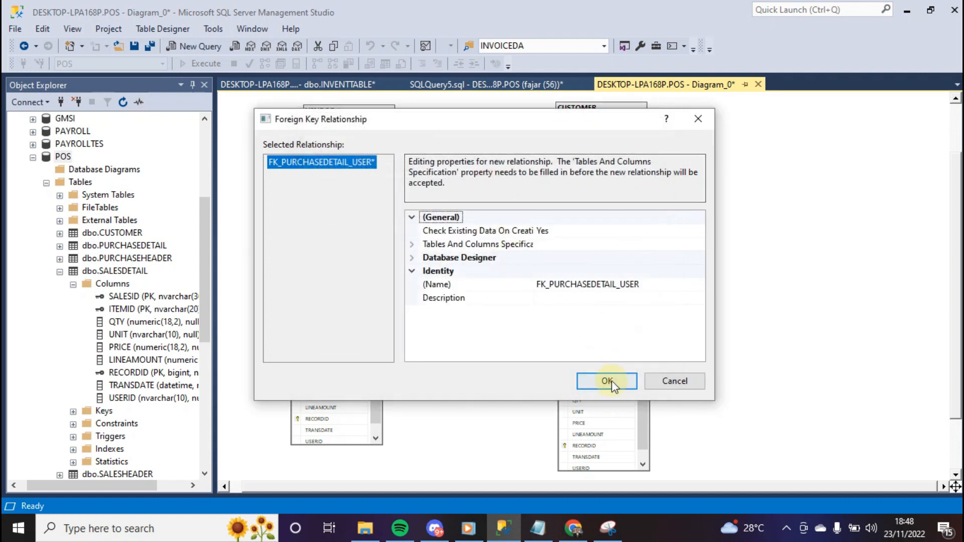
left_click(608, 381)
Create the FK_SALESHEADER_USER relationship from IDUSER in USER to USERID in SALESHEADER.
left_click_drag(437, 132, 456, 135)
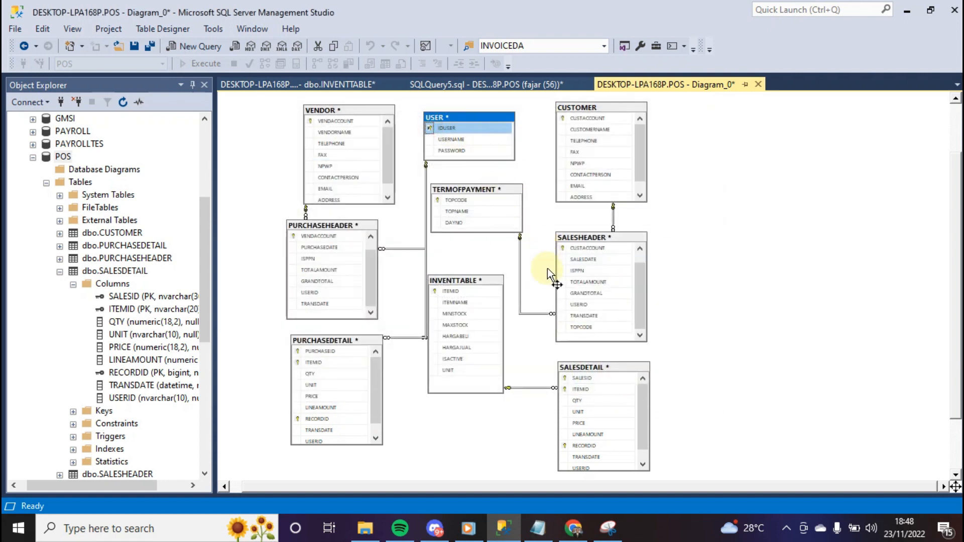
left_click_drag(552, 309, 544, 284)
left_click_drag(638, 275, 563, 309)
left_click(565, 376)
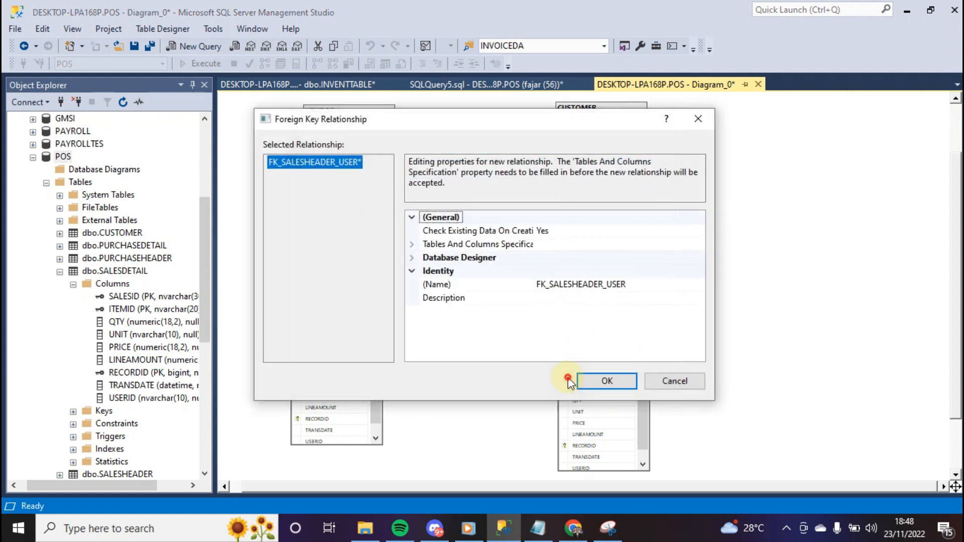
left_click(582, 380)
Create the FK_SALESDETAIL_USER relationship from IDUSER in USER to USERID in SALESDETAIL.
left_click(431, 129)
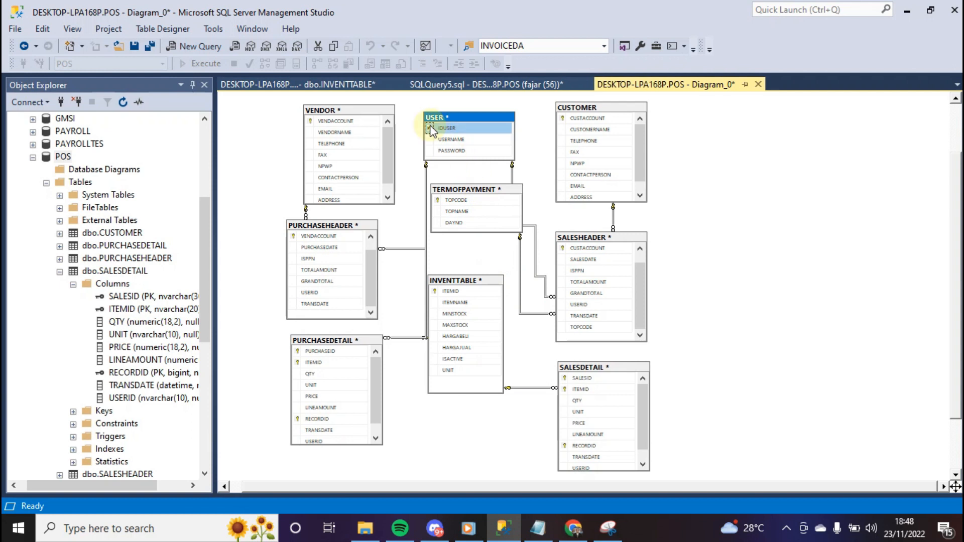
left_click_drag(481, 146, 547, 432)
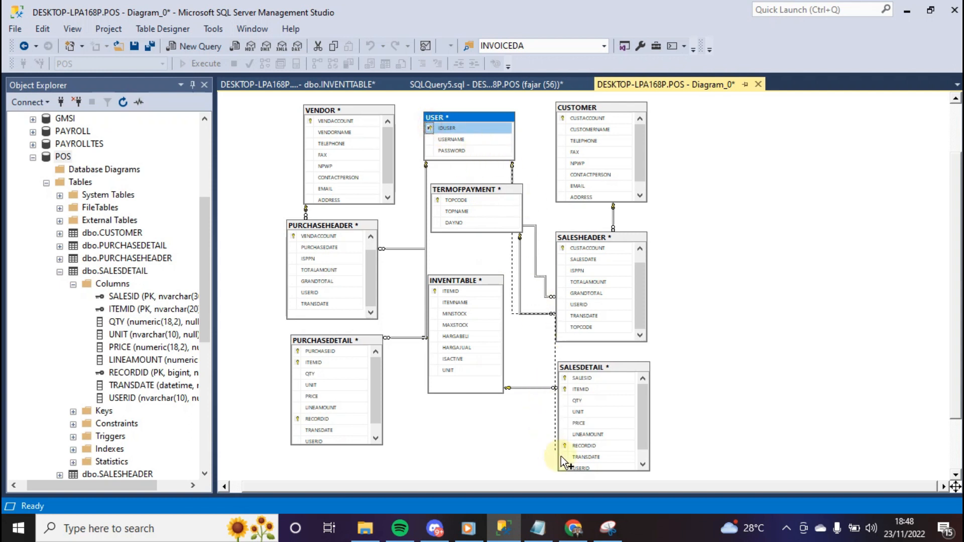
left_click_drag(567, 472, 567, 468)
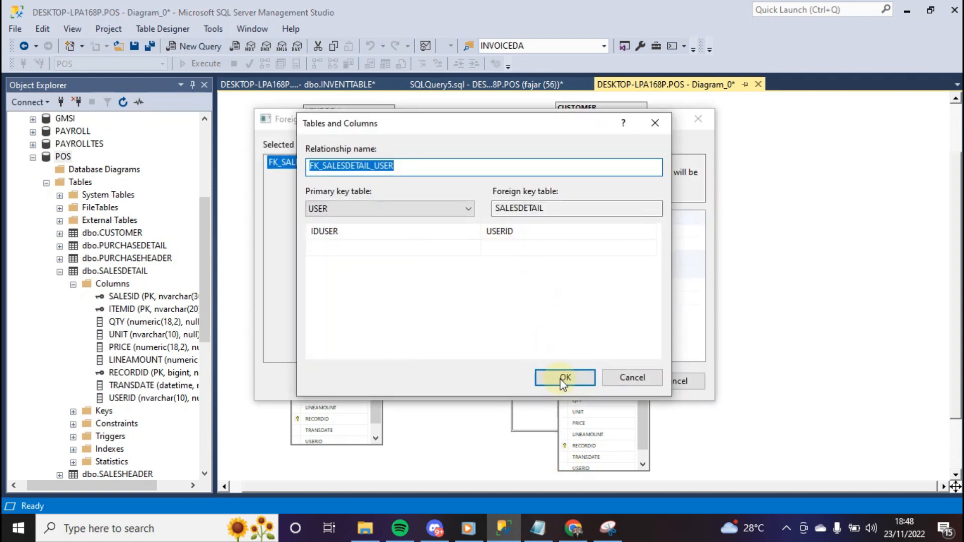
left_click(561, 380)
left_click(606, 380)
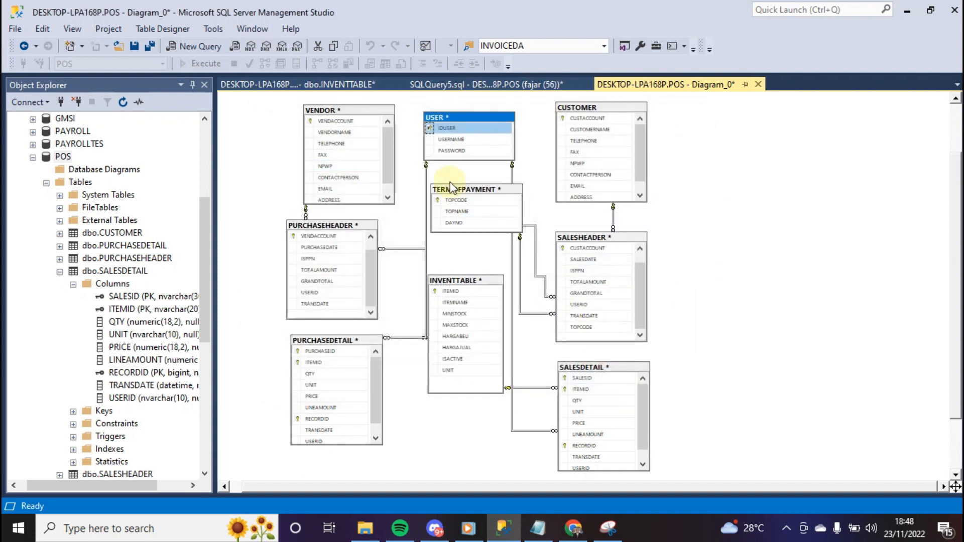
Shift the TERMOFPAYMENT table slightly in the diagram and close SQLQuery5.sql without saving its changes.
left_click_drag(493, 193, 506, 210)
left_click(594, 120)
left_click_drag(482, 84, 571, 270)
left_click_drag(859, 266, 621, 191)
left_click(873, 159)
left_click(577, 463)
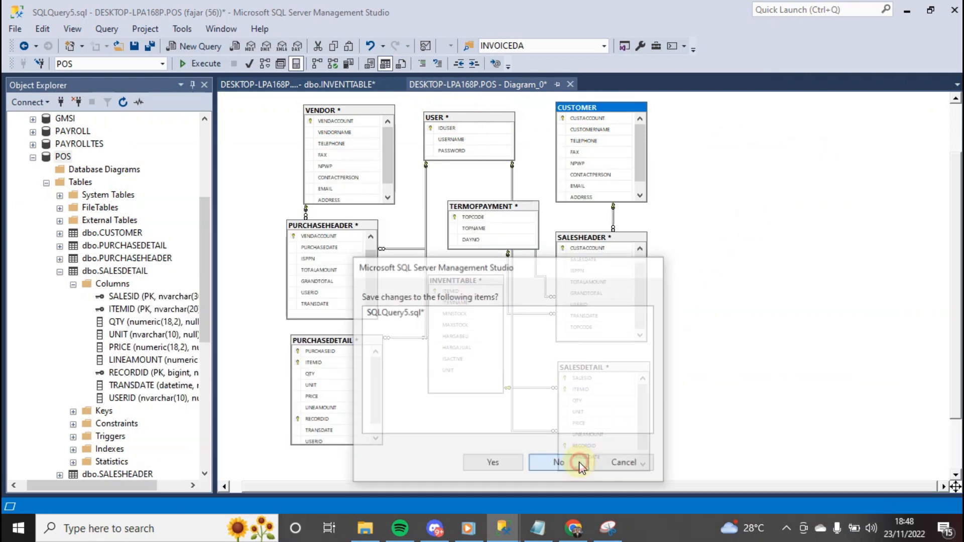
left_click_drag(266, 98, 755, 436)
left_click(834, 310)
left_click_drag(530, 104, 728, 427)
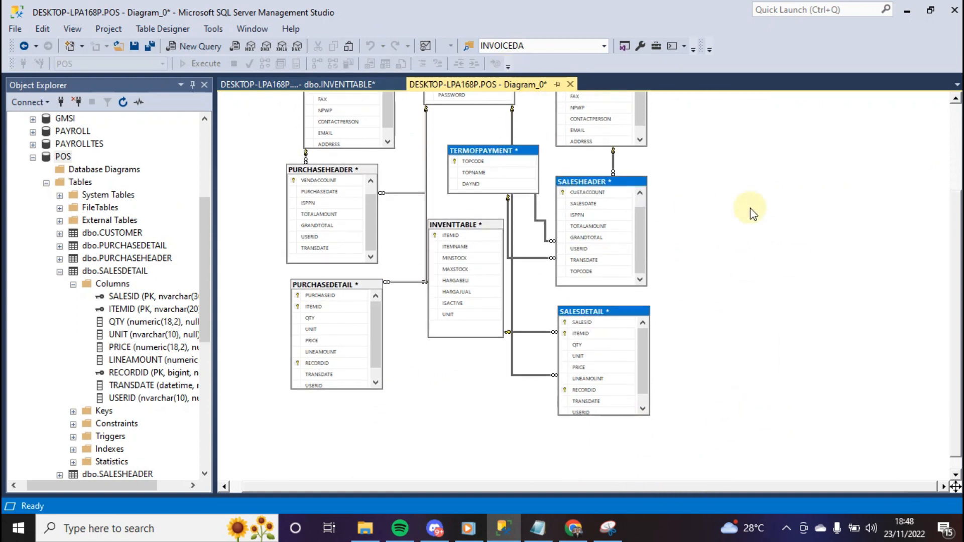
scroll(748, 209, "up", 3)
left_click(750, 236)
Move the SALESHEADER, SALESDETAIL and CUSTOMER tables farther right, away from the central tables of the diagram.
left_click_drag(562, 208, 713, 426)
left_click_drag(593, 225, 673, 246)
left_click_drag(605, 164, 744, 183)
left_click(600, 295)
left_click_drag(637, 346, 663, 355)
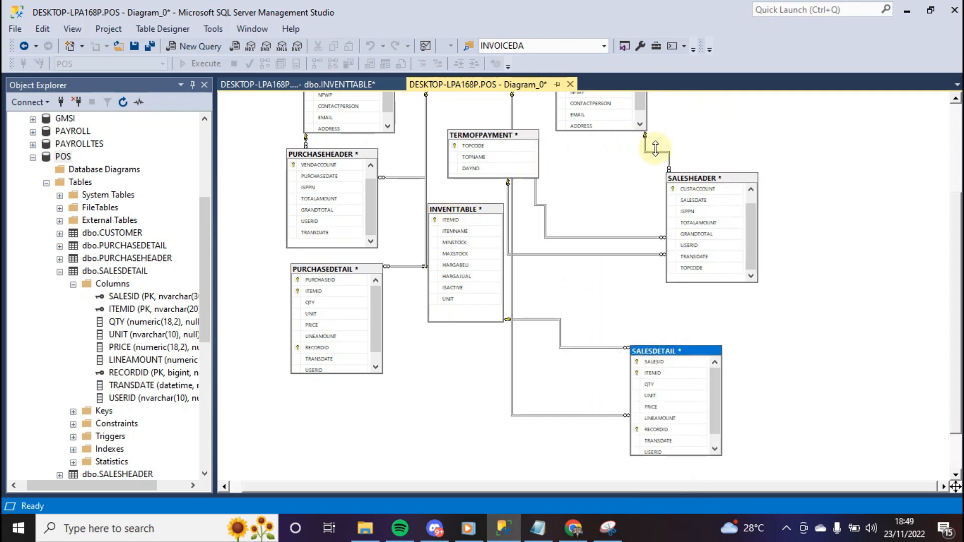
scroll(650, 149, "up", 3)
left_click_drag(578, 174, 692, 177)
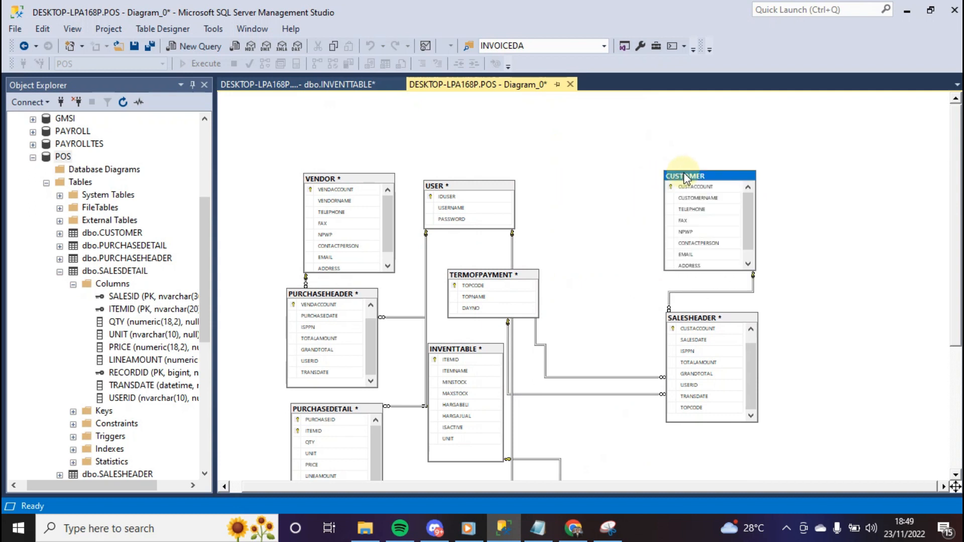
Spread out the USER, TERMOFPAYMENT and VENDOR tables in the upper part of the diagram.
left_click_drag(464, 190, 499, 145)
left_click_drag(510, 281, 505, 238)
left_click_drag(357, 175, 314, 154)
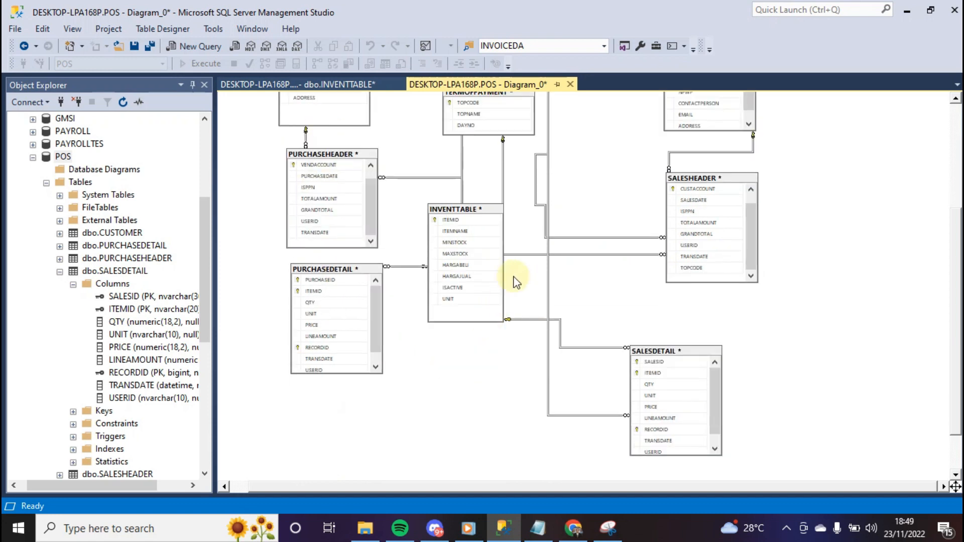
Align SALESDETAIL beneath SALESHEADER and move INVENTTABLE down between the two detail tables.
left_click(466, 209)
left_click_drag(689, 351, 728, 320)
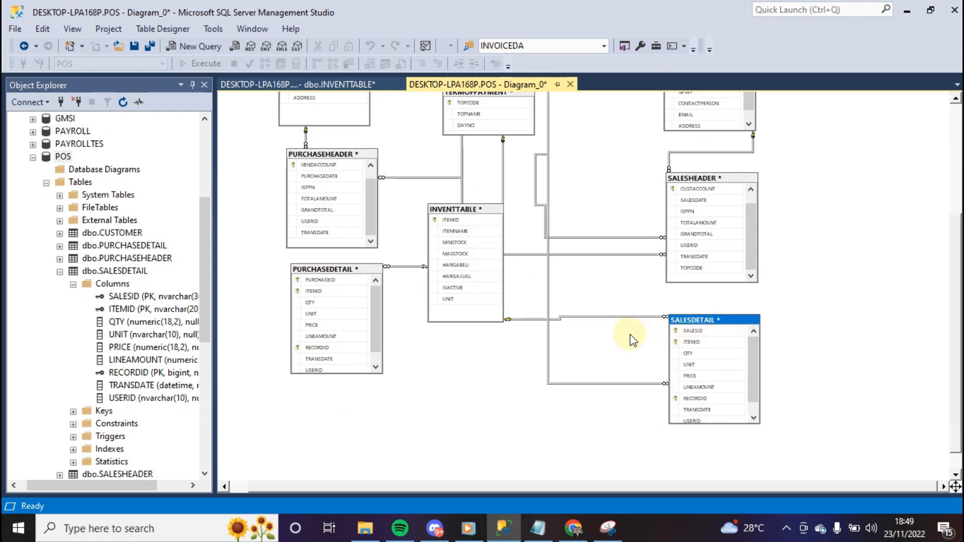
scroll(627, 253, "up", 5)
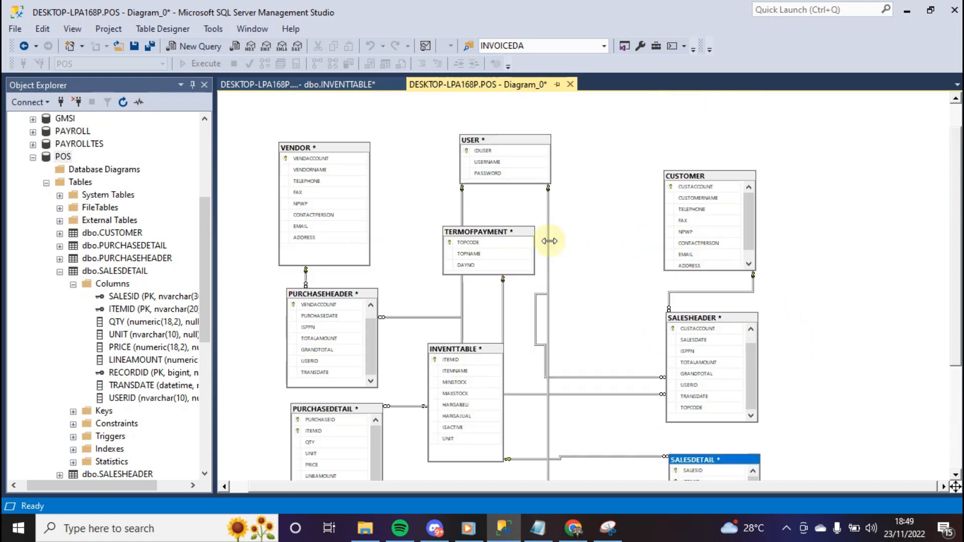
scroll(638, 299, "down", 3)
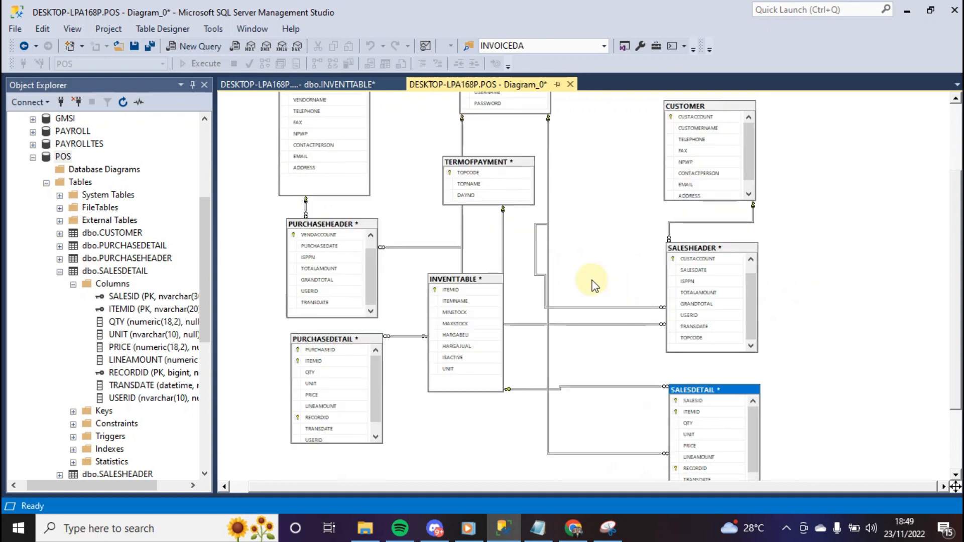
left_click_drag(473, 280, 507, 372)
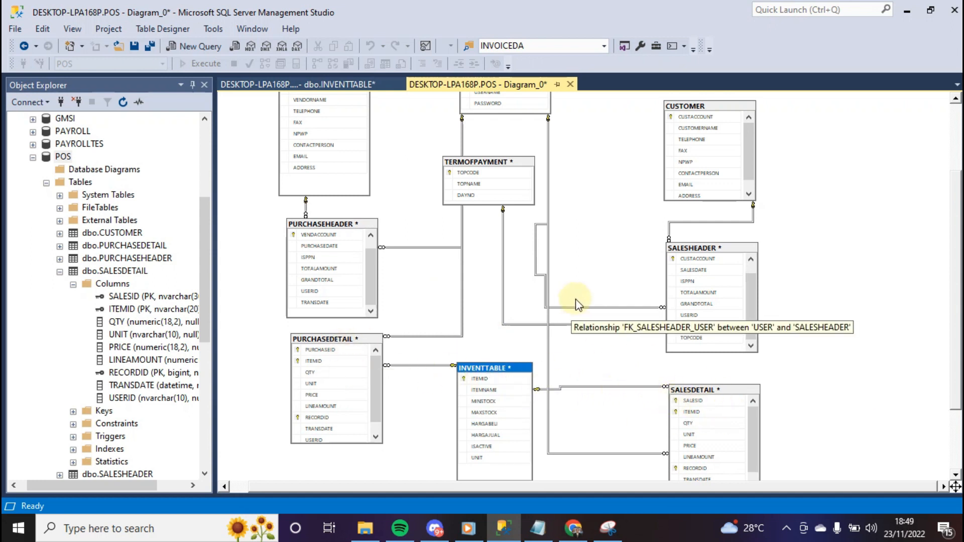
Move PURCHASEHEADER and PURCHASEDETAIL left so they line up beneath the VENDOR table.
scroll(580, 291, "up", 3)
left_click_drag(305, 298, 291, 298)
left_click_drag(316, 415, 281, 415)
scroll(280, 416, "down", 3)
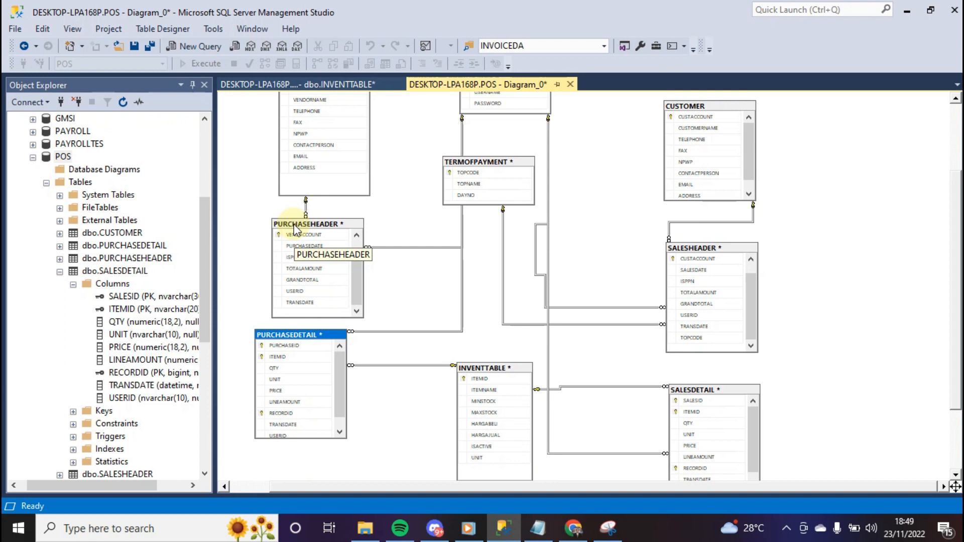
left_click_drag(295, 230, 278, 225)
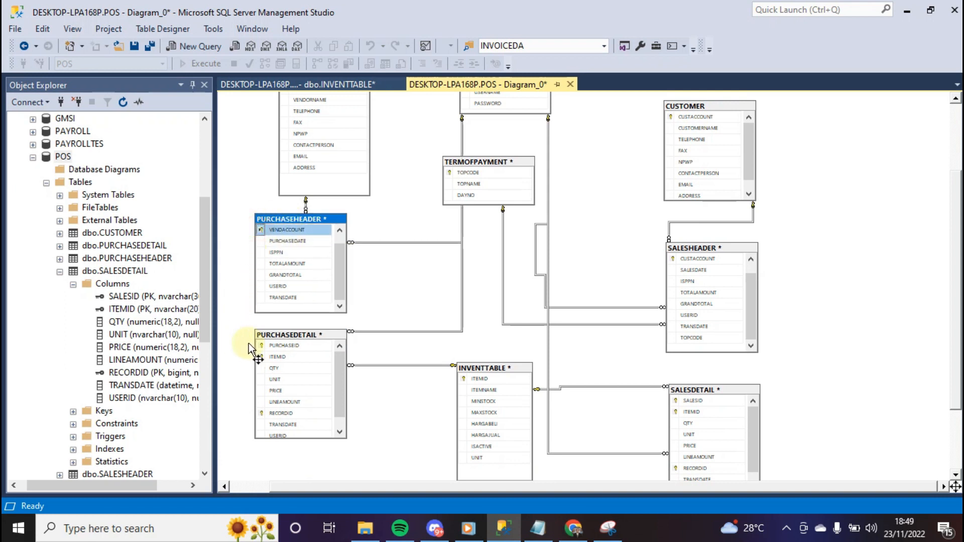
left_click_drag(259, 347, 259, 347)
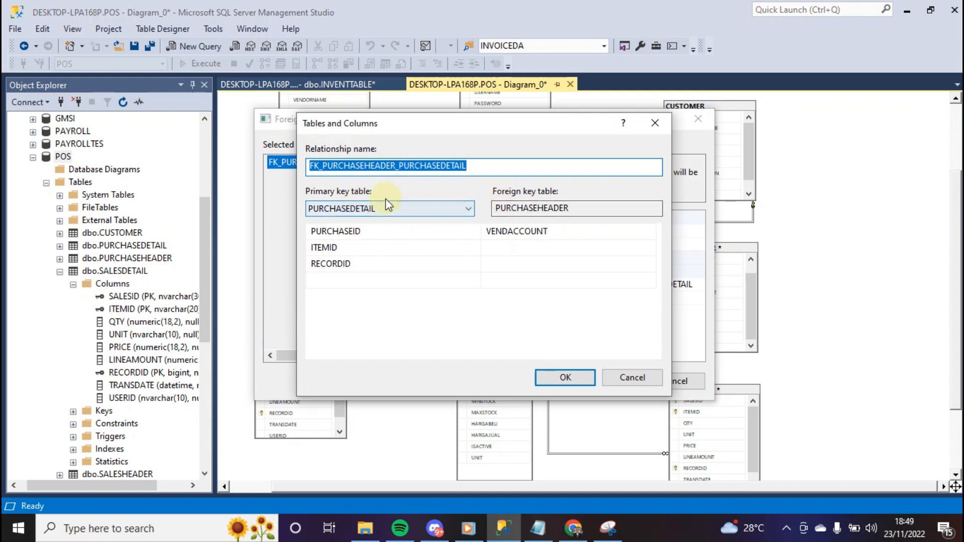
left_click(655, 123)
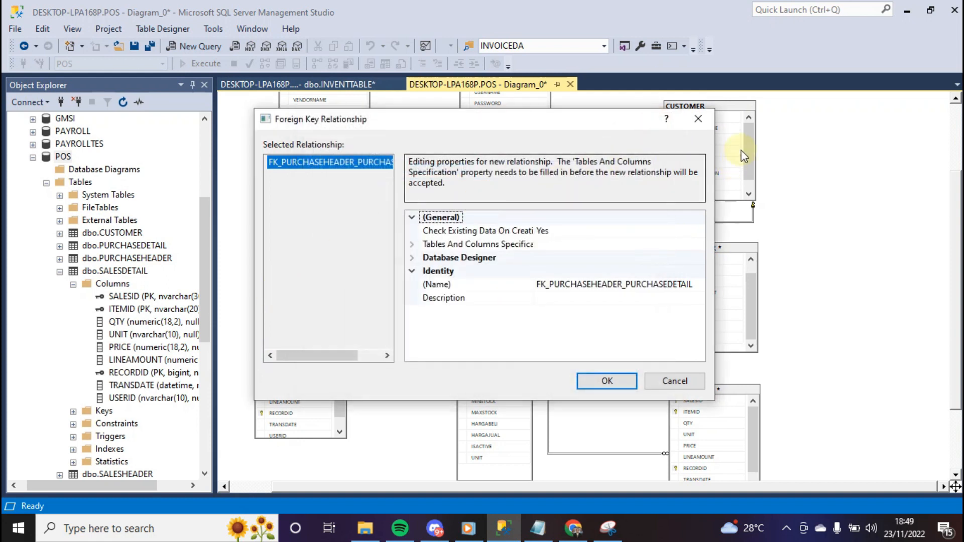
left_click(698, 119)
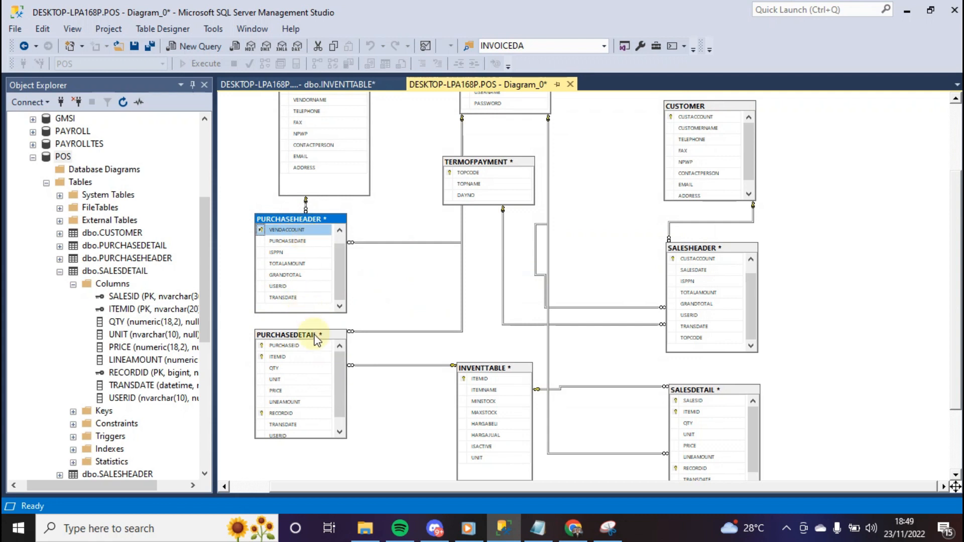
Shift INVENTTABLE slightly closer to PURCHASEDETAIL and check the overall diagram layout.
scroll(346, 272, "up", 1)
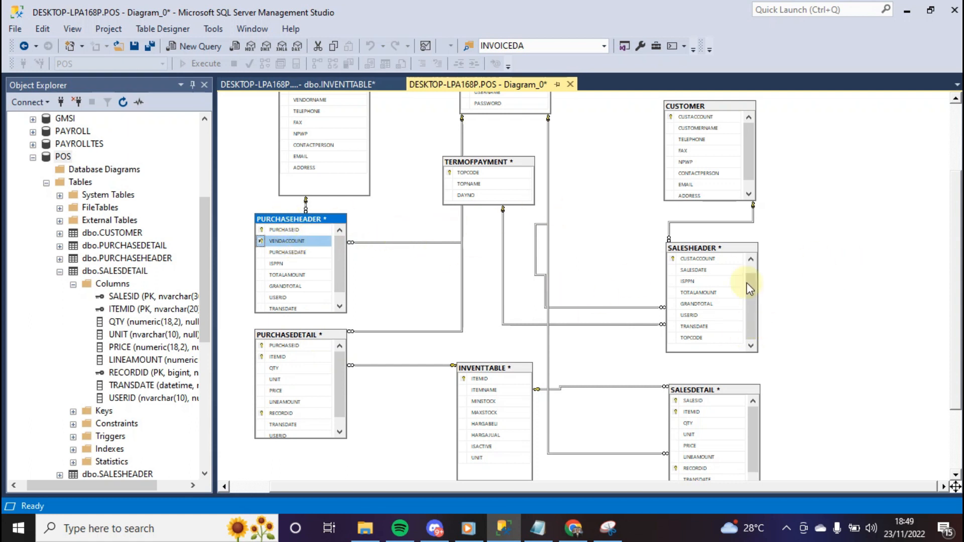
left_click_drag(506, 367, 485, 367)
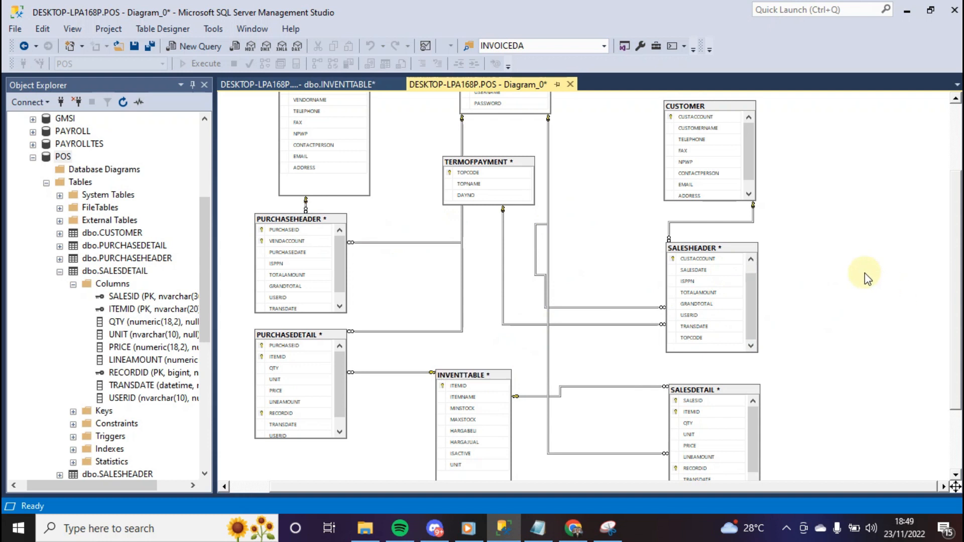
scroll(864, 273, "up", 3)
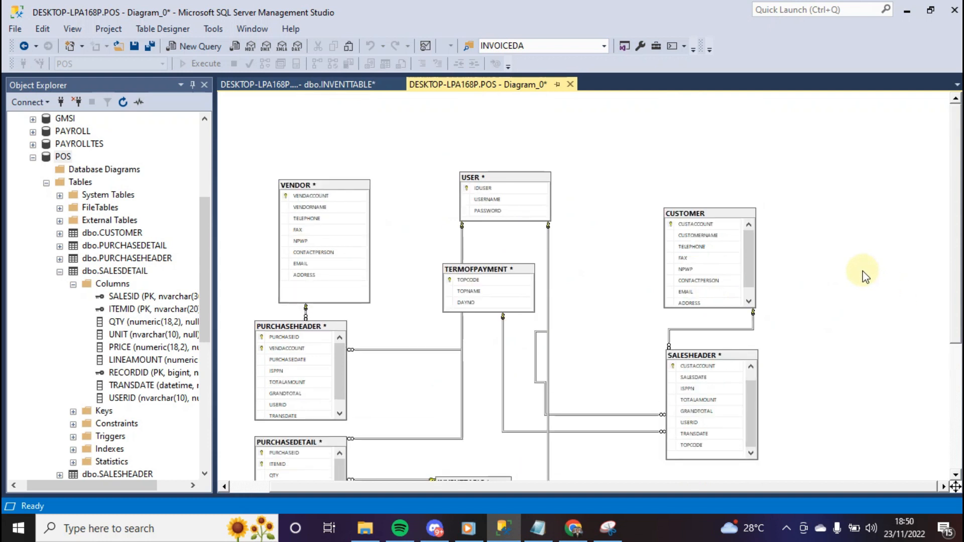
scroll(860, 273, "down", 3)
scroll(799, 273, "up", 3)
Save the database diagram as Diagram_POS together with the changed tables.
left_click(134, 46)
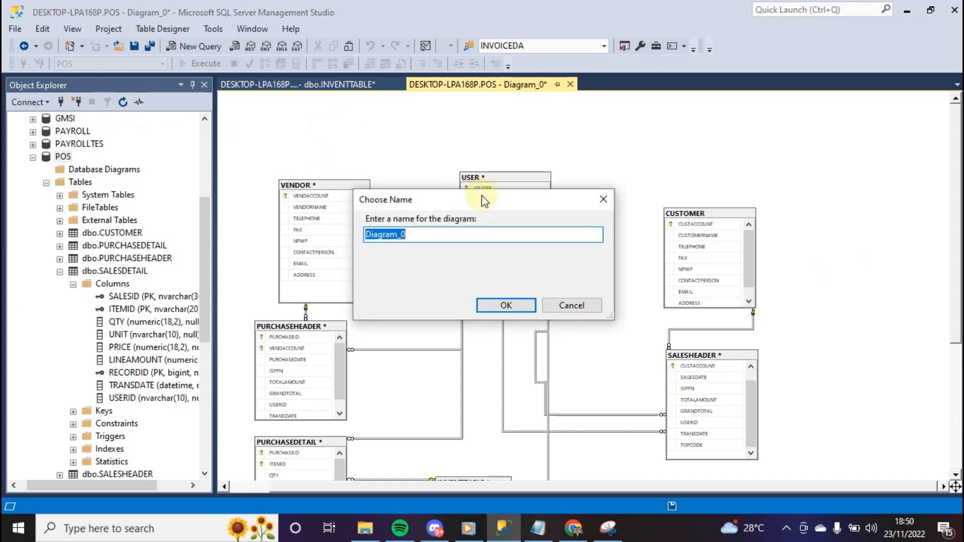
left_click(440, 234)
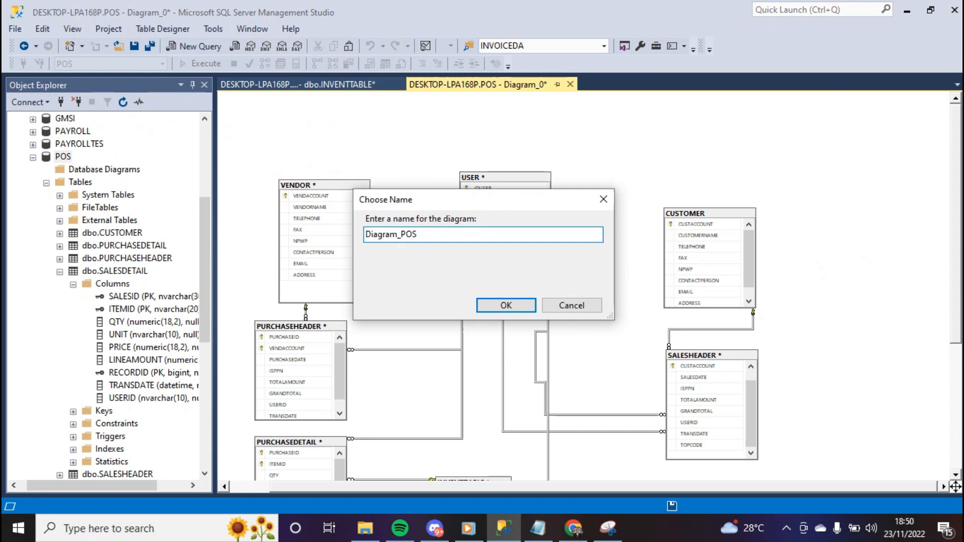
left_click(505, 304)
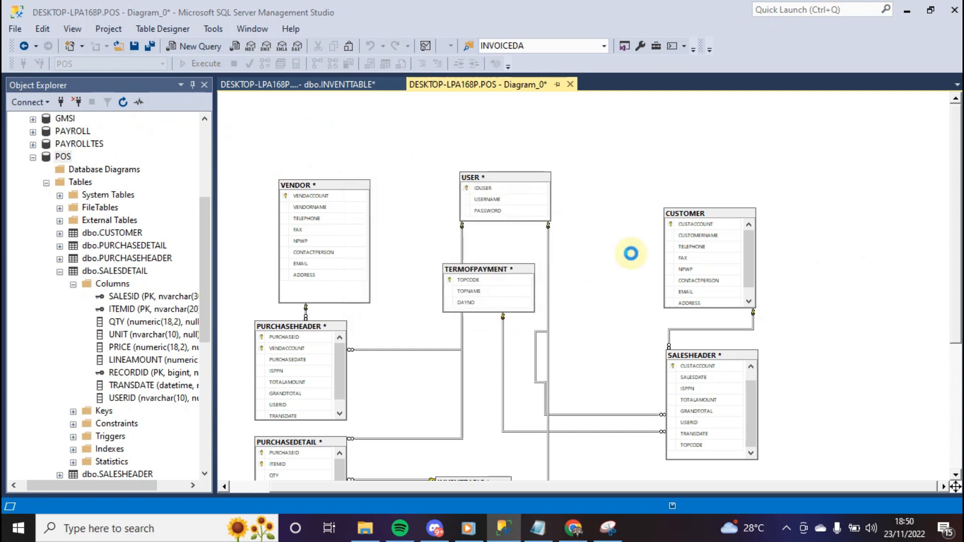
left_click(464, 384)
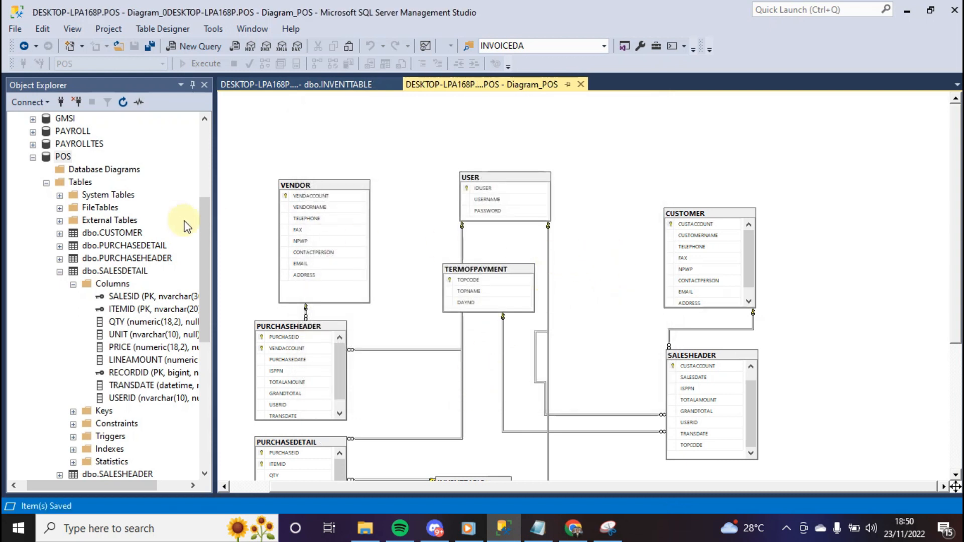
Widen Object Explorer, collapse the SALESDETAIL table and refresh the Tables folder of the POS database.
left_click_drag(215, 209, 291, 272)
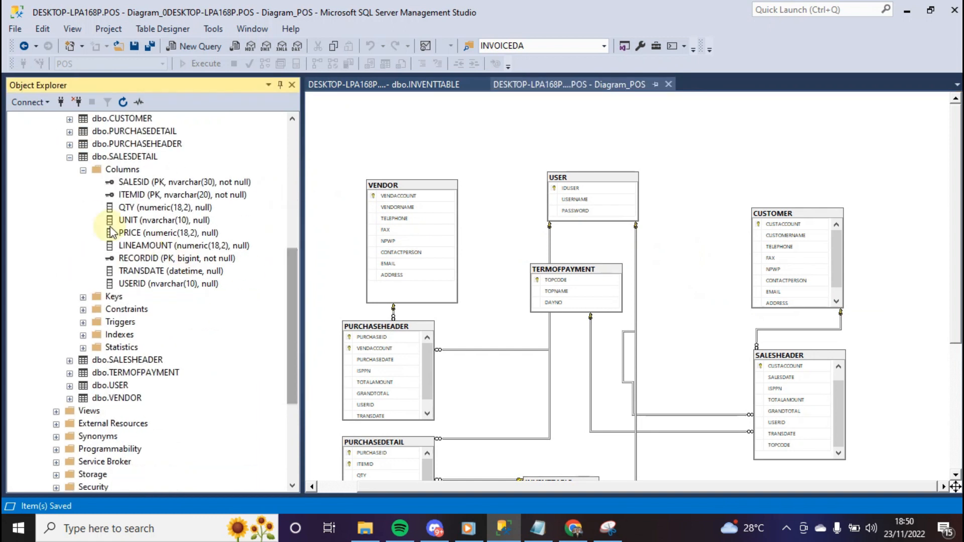
left_click(70, 157)
scroll(83, 229, "up", 3)
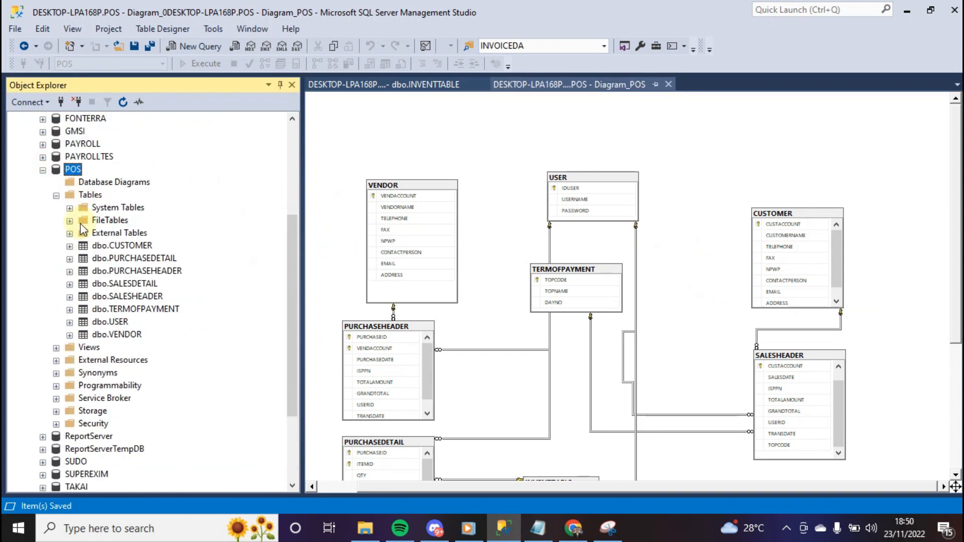
left_click(84, 197)
key("F5")
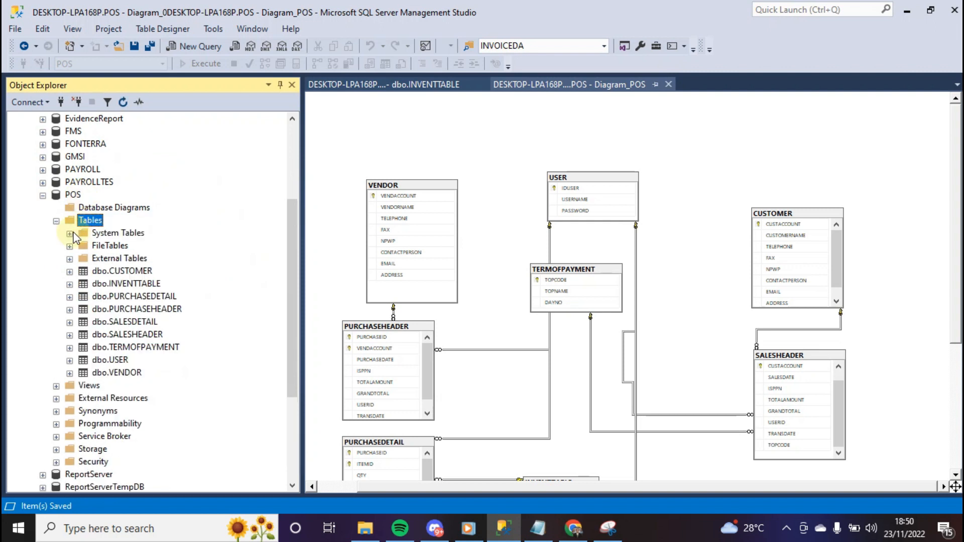
Expand the CUSTOMER table's columns in the POS database to view their keys and data types.
left_click(69, 271)
left_click(83, 285)
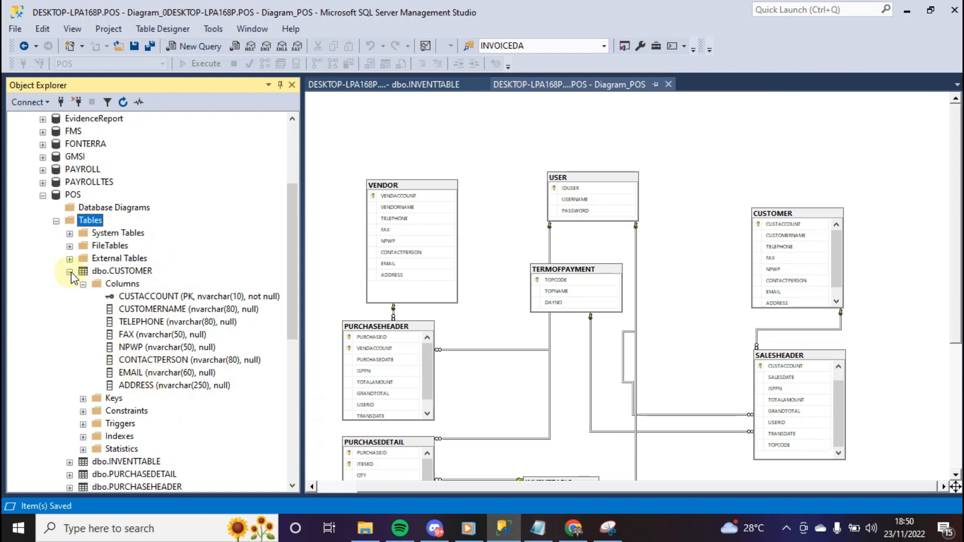
scroll(71, 278, "down", 4)
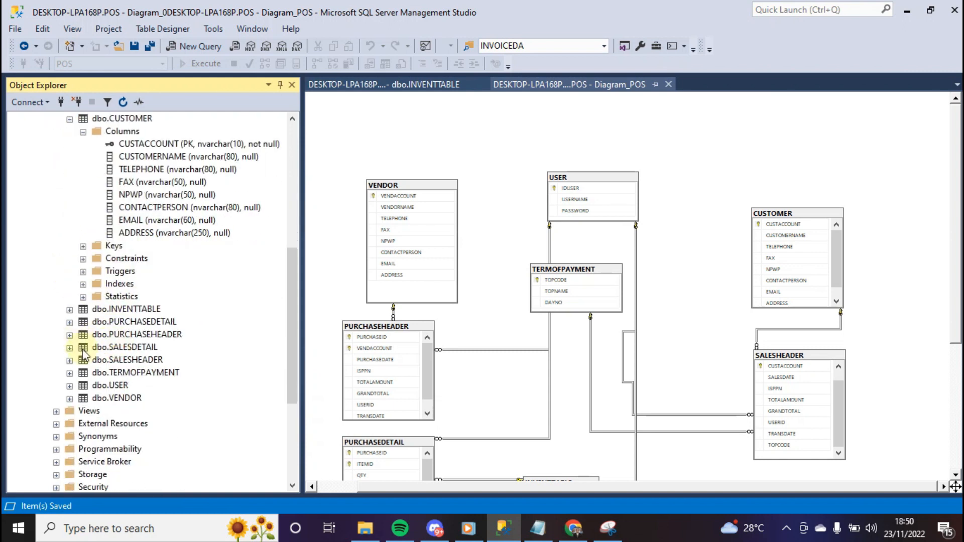
Expand the SALESDETAIL table's columns and examine the key markings of SALESID, ITEMID, RECORDID and USERID.
left_click(69, 347)
left_click(83, 360)
scroll(100, 371, "down", 1)
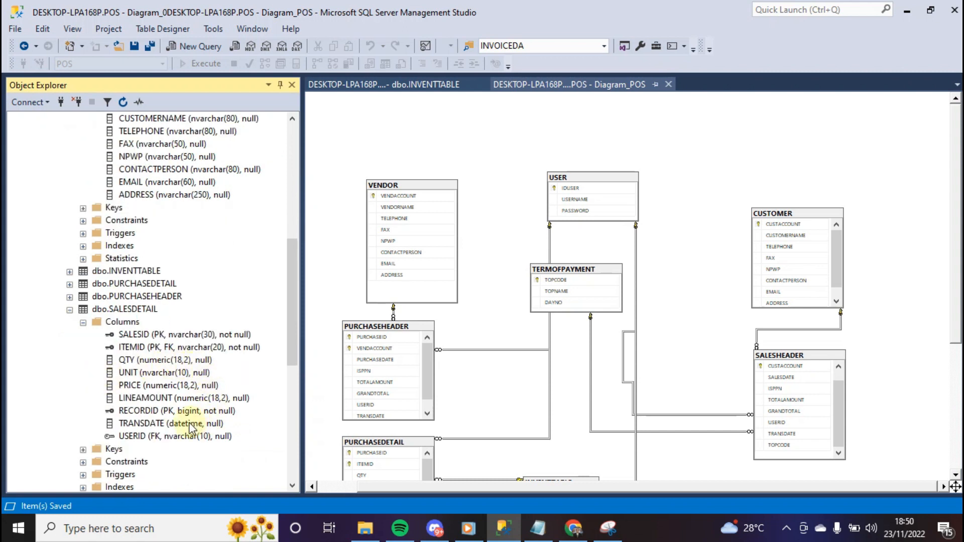
scroll(192, 428, "down", 1)
left_click(149, 399)
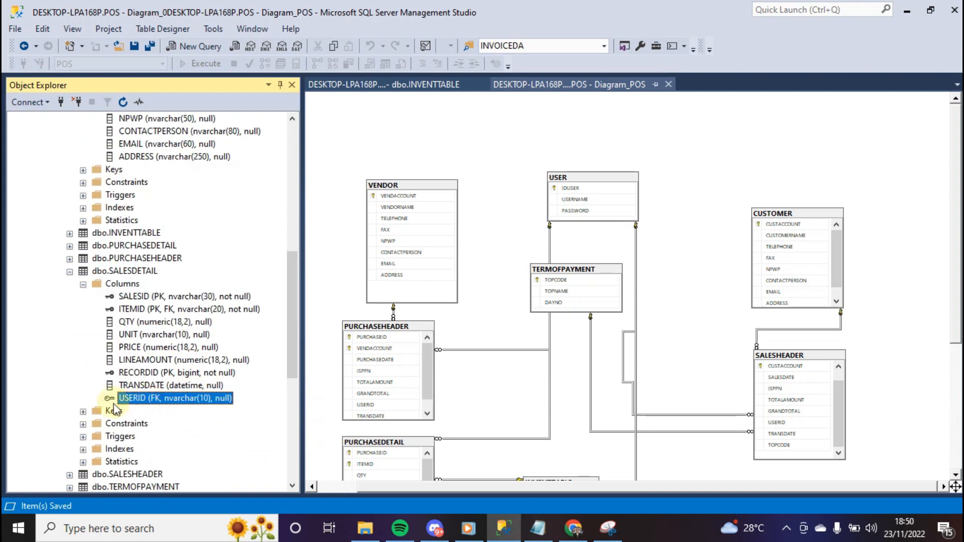
left_click(106, 298)
left_click(112, 310)
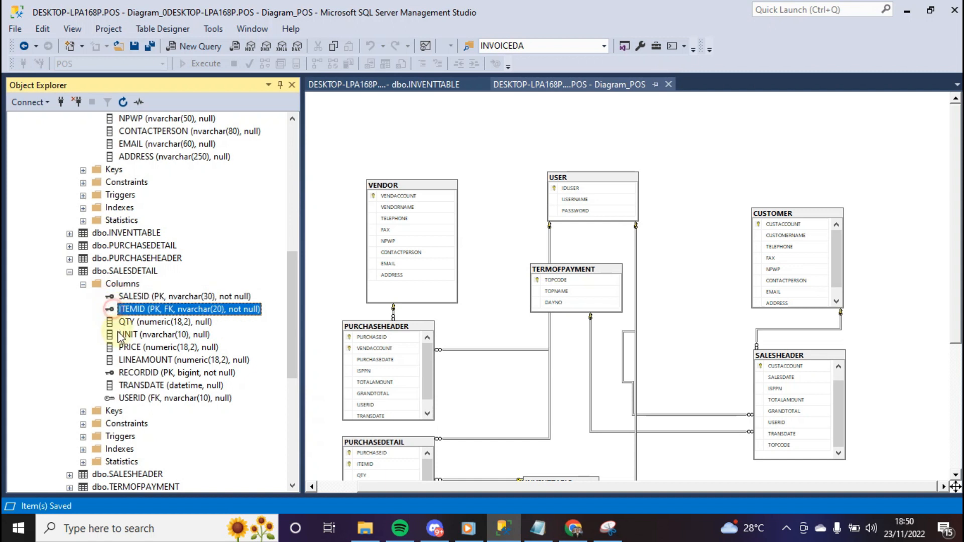
left_click(119, 373)
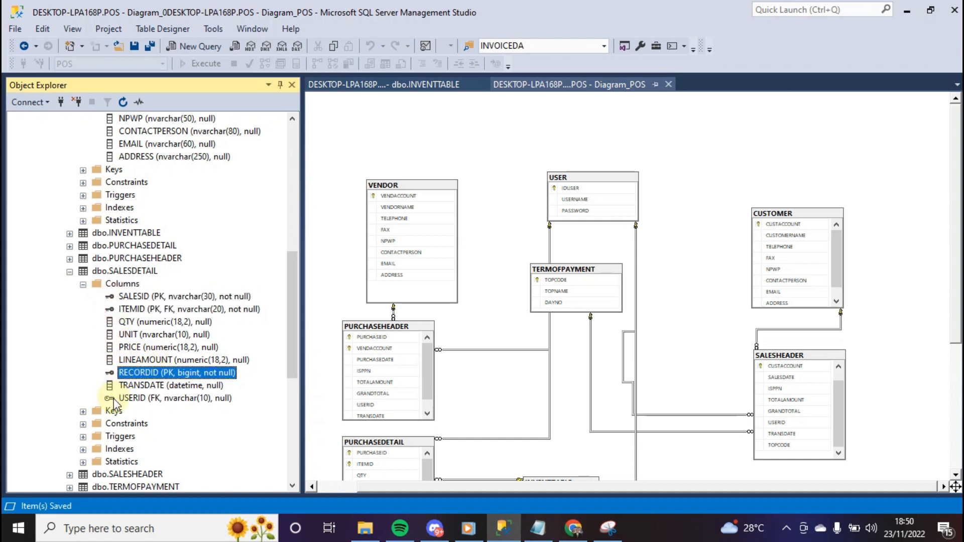
left_click(117, 398)
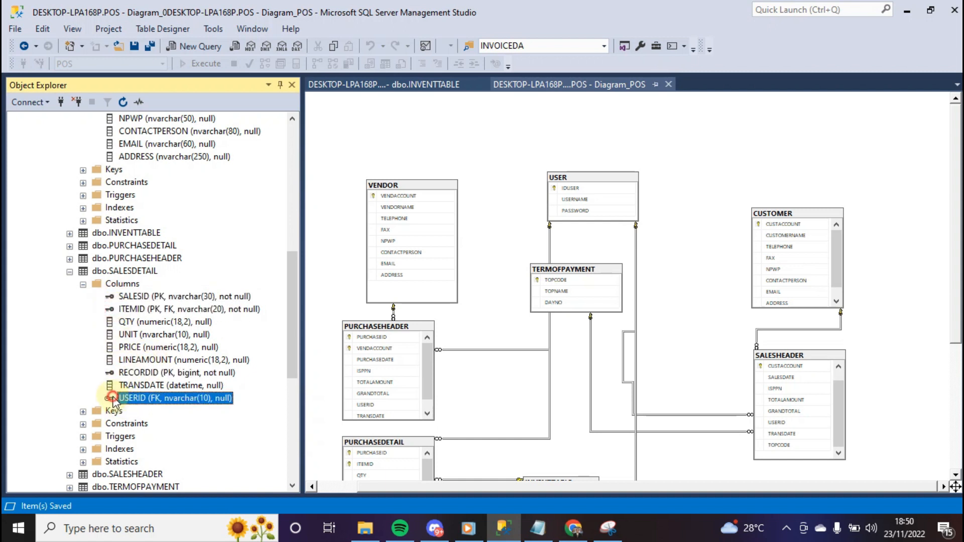
Review the SALESDETAIL columns again, comparing the primary keys SALESID, ITEMID and RECORDID with the foreign key USERID.
left_click(110, 373)
left_click(116, 399)
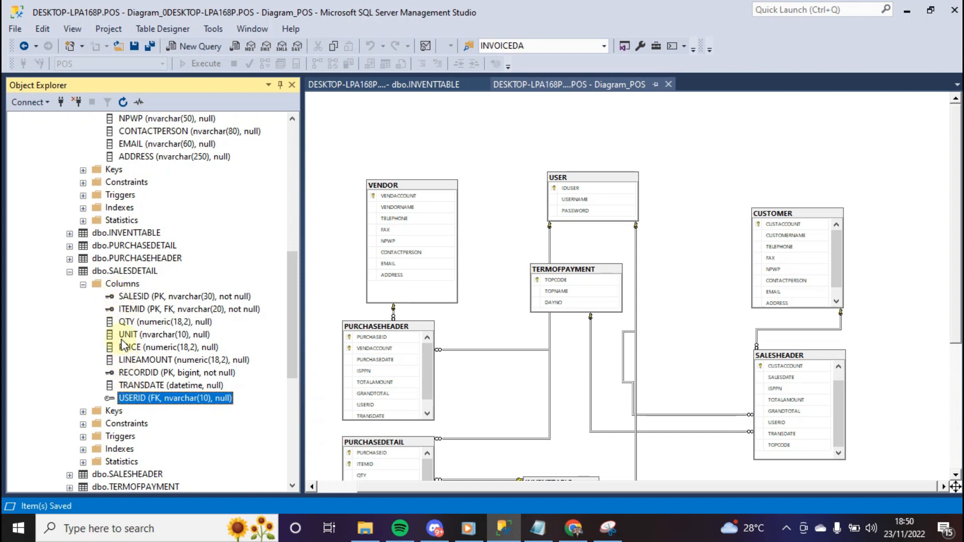
left_click(133, 274)
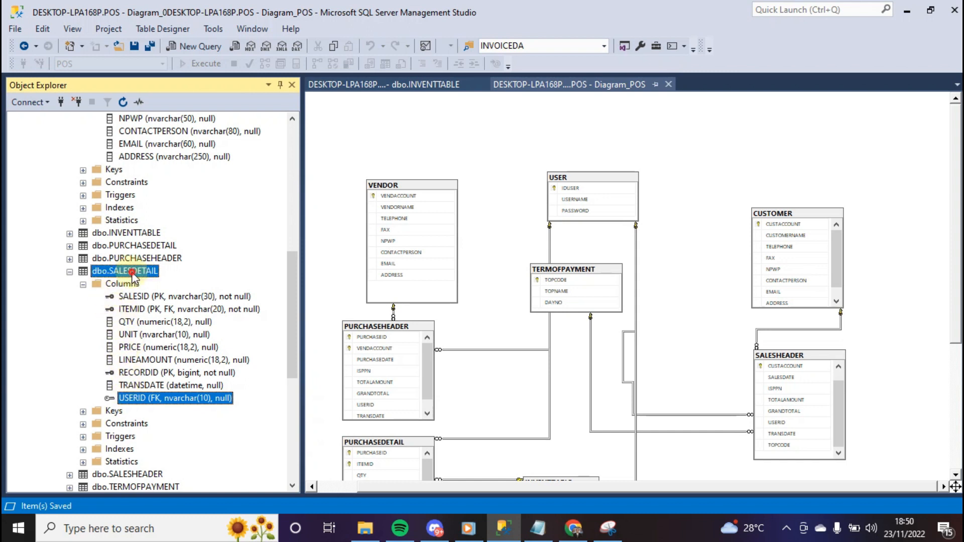
left_click(145, 300)
left_click(143, 309)
left_click(135, 373)
scroll(145, 392, "down", 3)
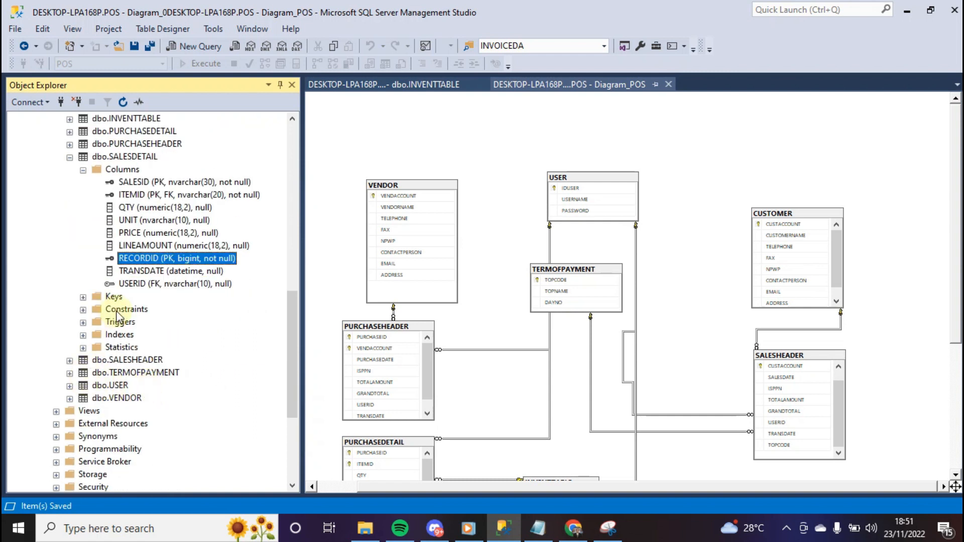
scroll(118, 317, "up", 3)
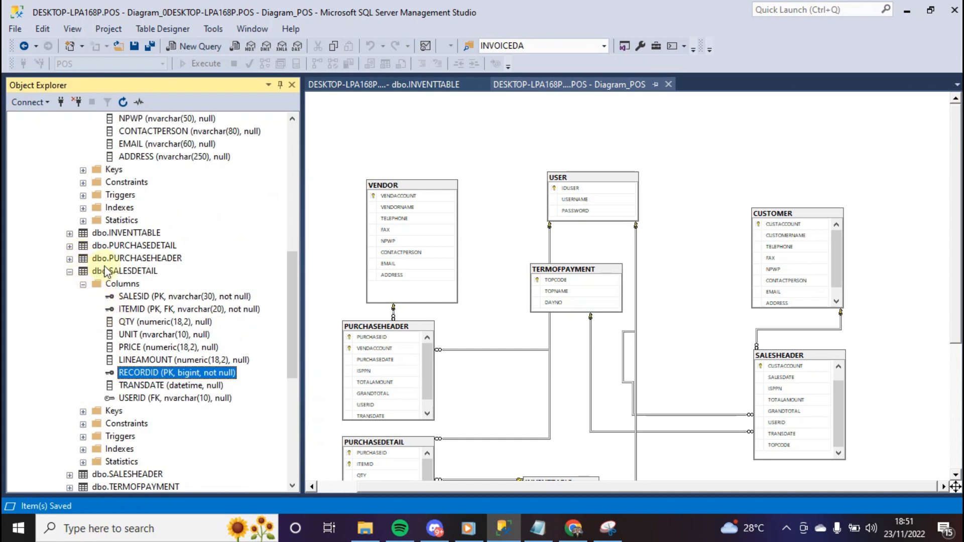
scroll(108, 271, "up", 3)
scroll(109, 271, "down", 3)
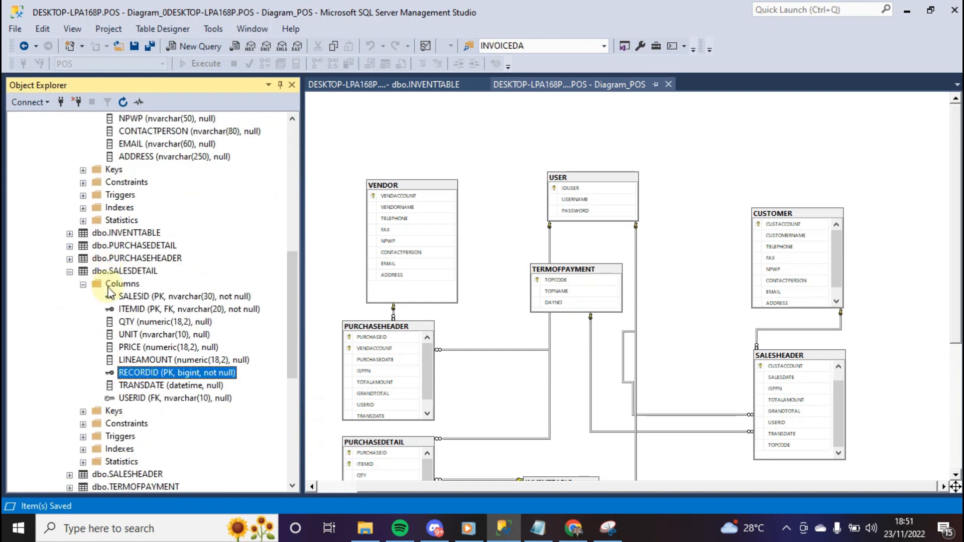
Expand the PURCHASEDETAIL table's columns and examine the key markings of PURCHASEID, ITEMID, RECORDID and USERID.
left_click(70, 246)
left_click(83, 259)
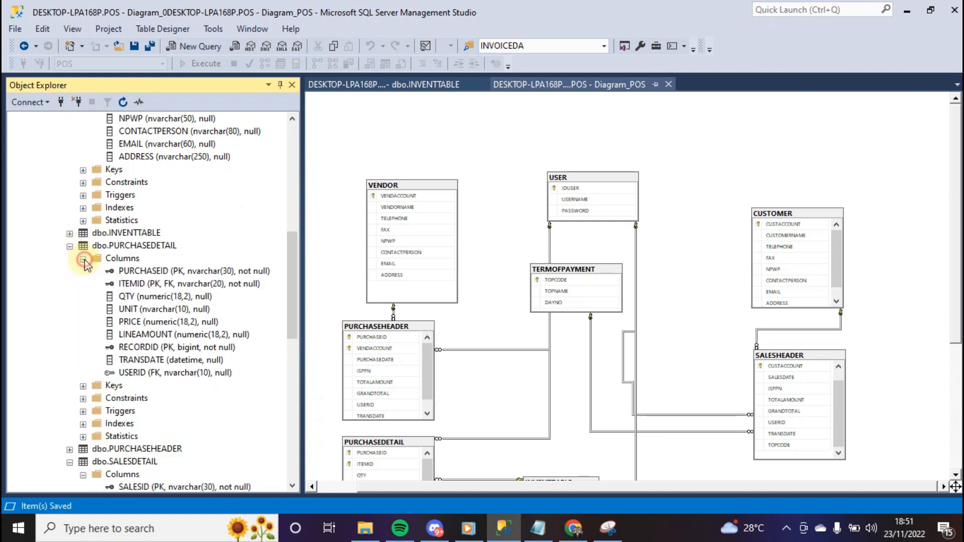
left_click(148, 274)
left_click(146, 284)
left_click(144, 347)
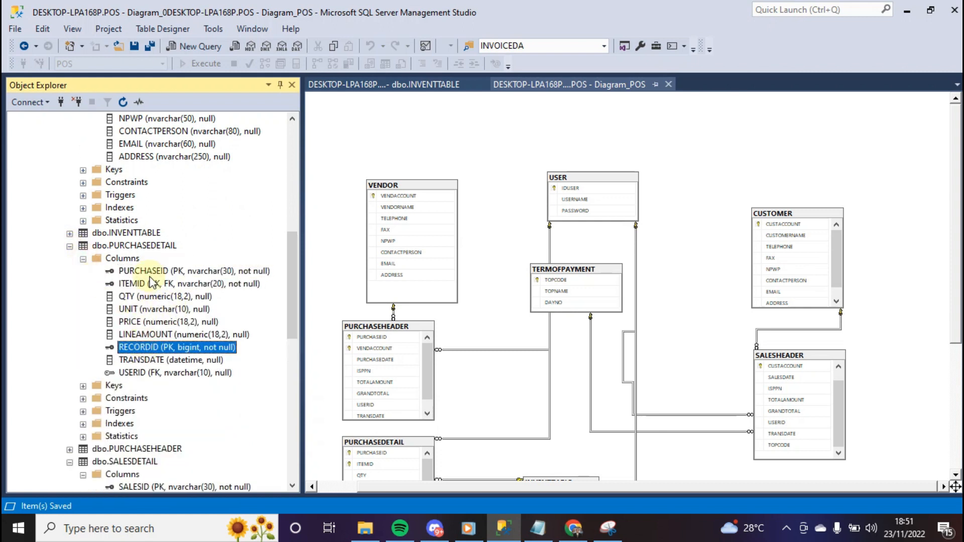
left_click(138, 374)
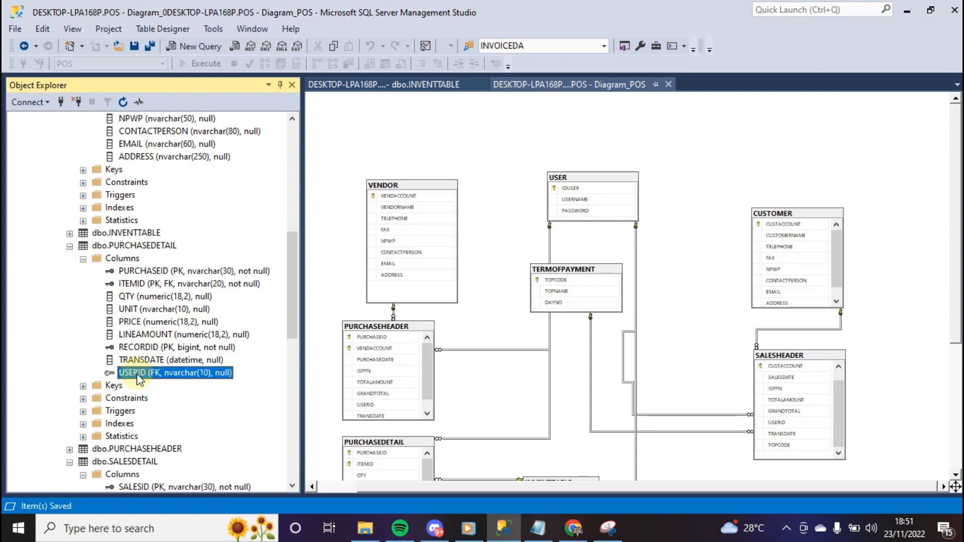
Compare the key markings of PURCHASEDETAIL's ITEMID and PURCHASEID columns with the table's relationships in the diagram.
left_click(143, 283)
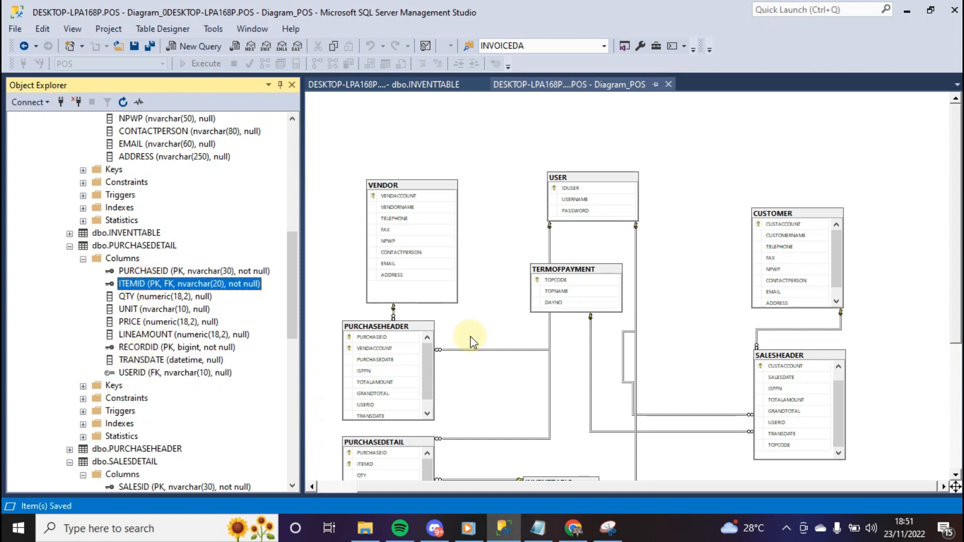
scroll(470, 342, "down", 3)
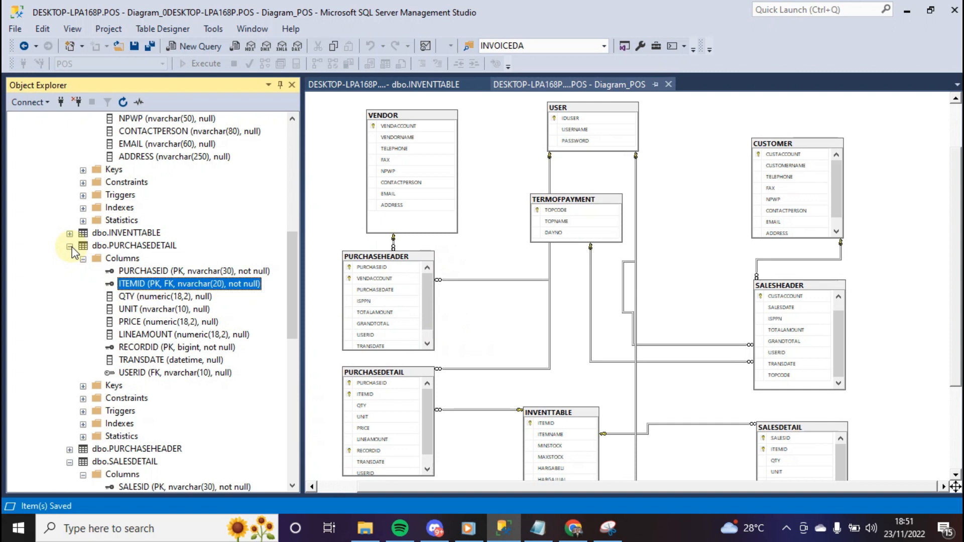
left_click(174, 296)
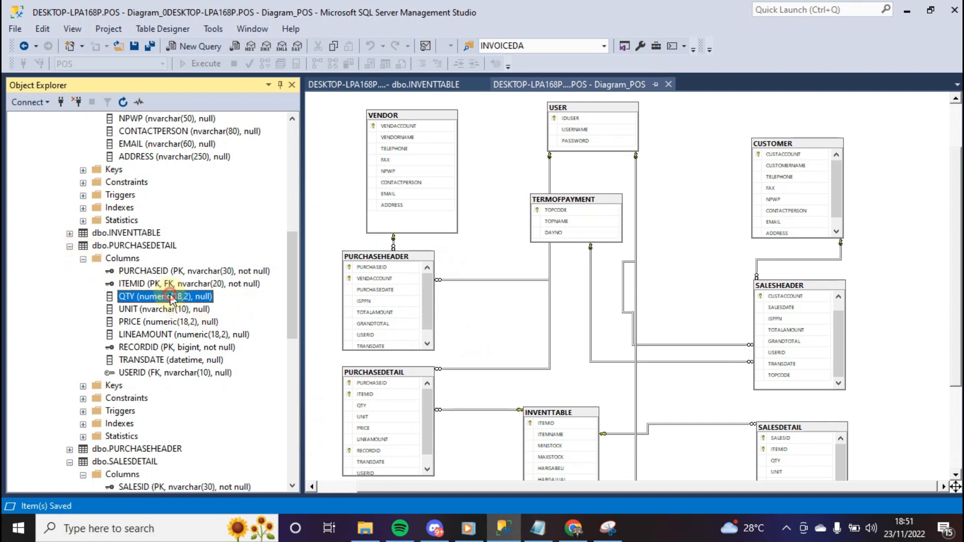
left_click(151, 273)
left_click(140, 284)
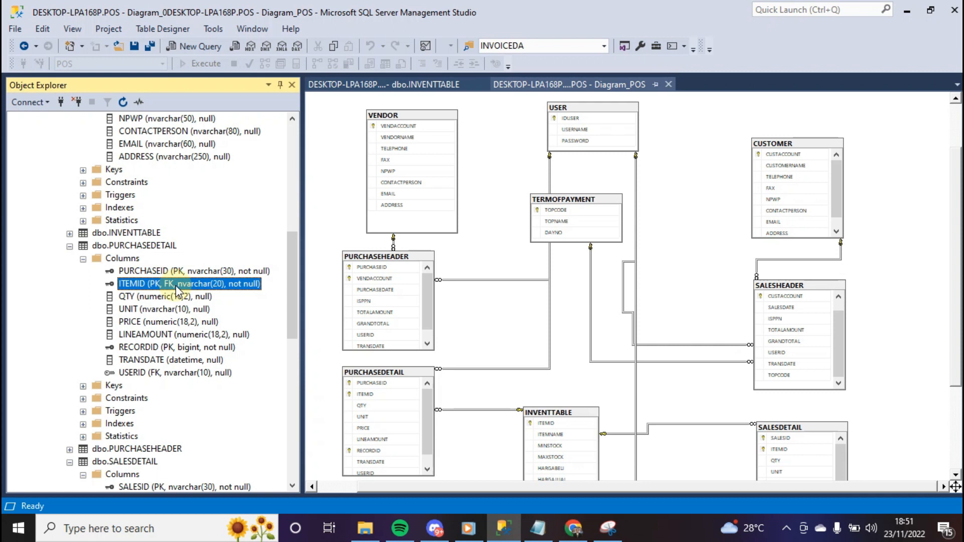
Narrow Object Explorer and zoom out Diagram_POS to examine the relationships between all the POS tables.
left_click(499, 243)
scroll(192, 258, "up", 5)
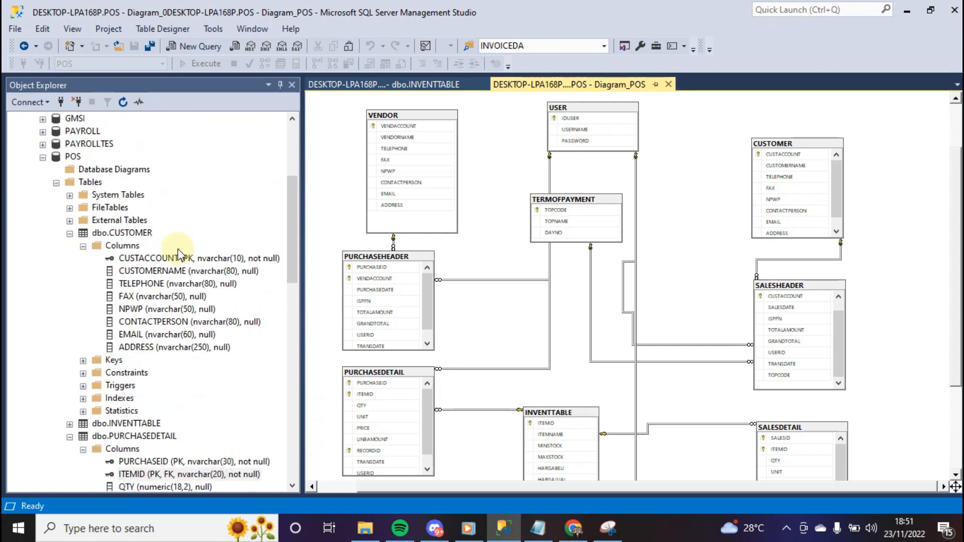
left_click_drag(304, 200, 68, 201)
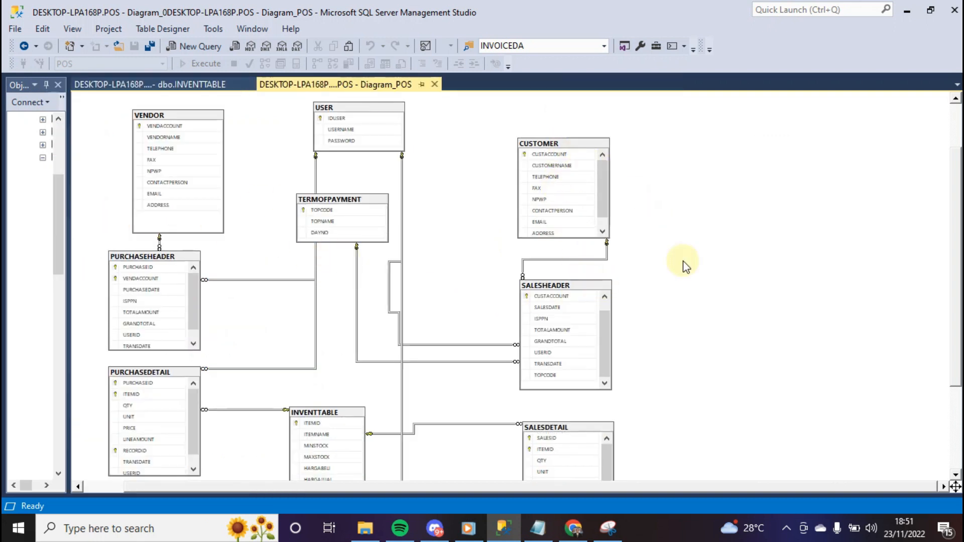
scroll(685, 264, "down", 3)
scroll(670, 263, "up", 1)
scroll(670, 263, "down", 2, "ctrl")
scroll(670, 264, "down", 1, "ctrl")
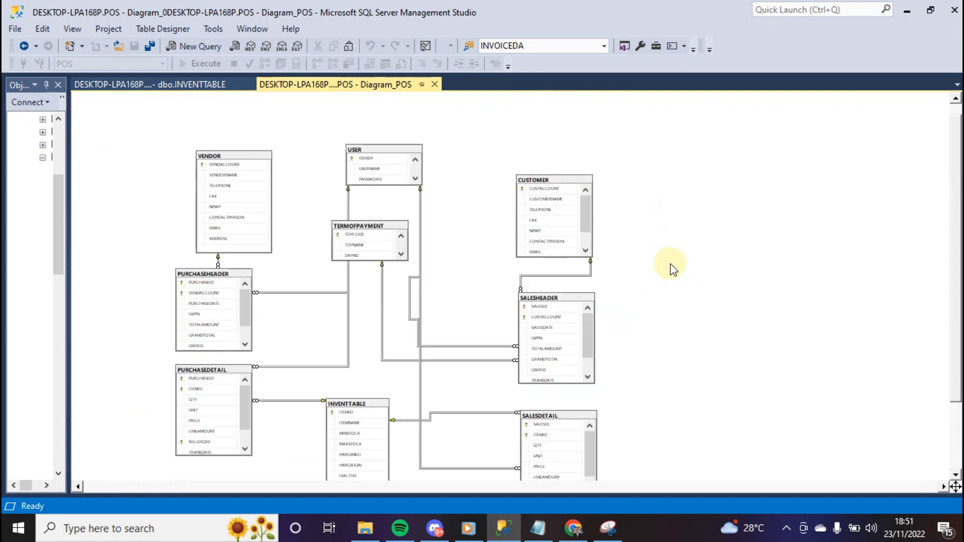
scroll(671, 264, "down", 1, "ctrl")
scroll(670, 263, "up", 1, "ctrl")
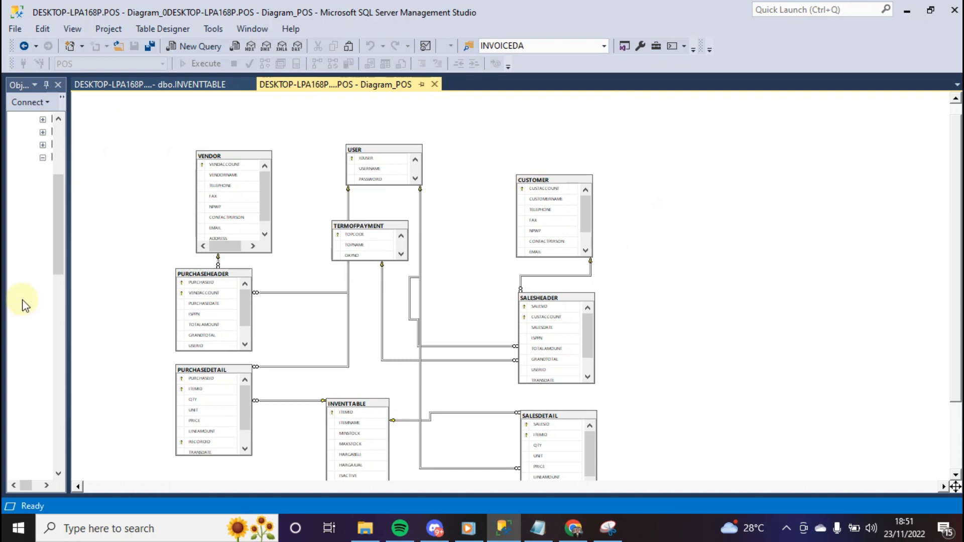
Widen Object Explorer and look over the complete diagram alongside the POS database's table tree.
left_click_drag(71, 290, 163, 281)
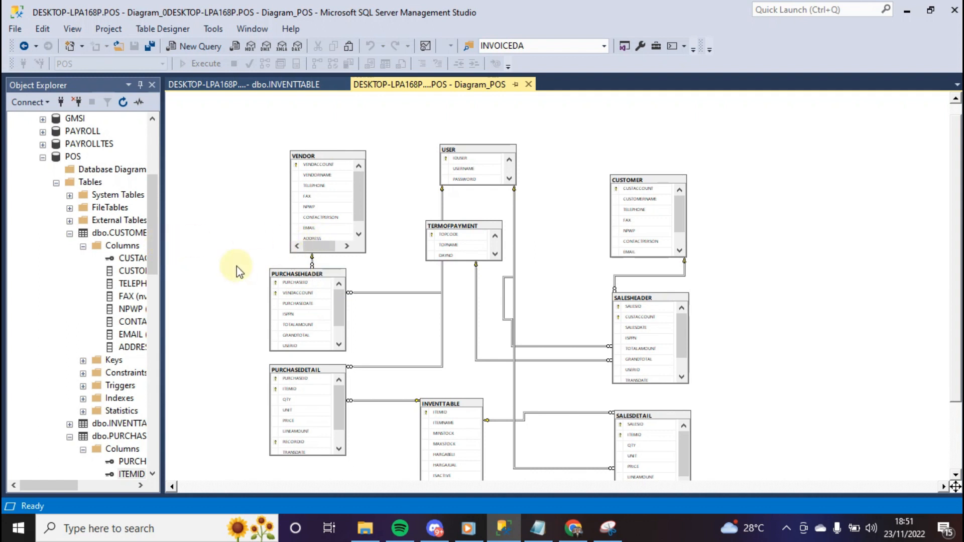
scroll(790, 248, "down", 3)
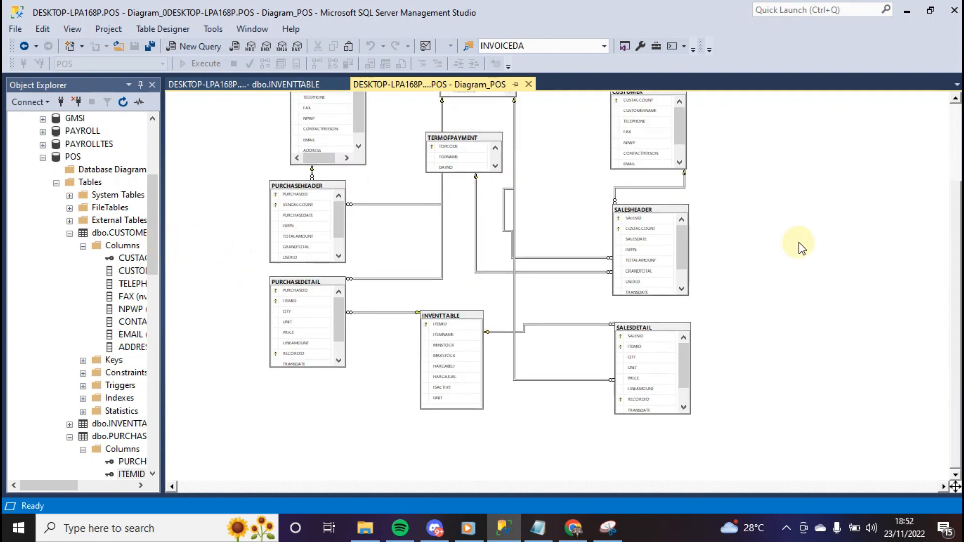
scroll(799, 242, "up", 3)
left_click_drag(166, 224, 217, 238)
scroll(213, 242, "up", 1)
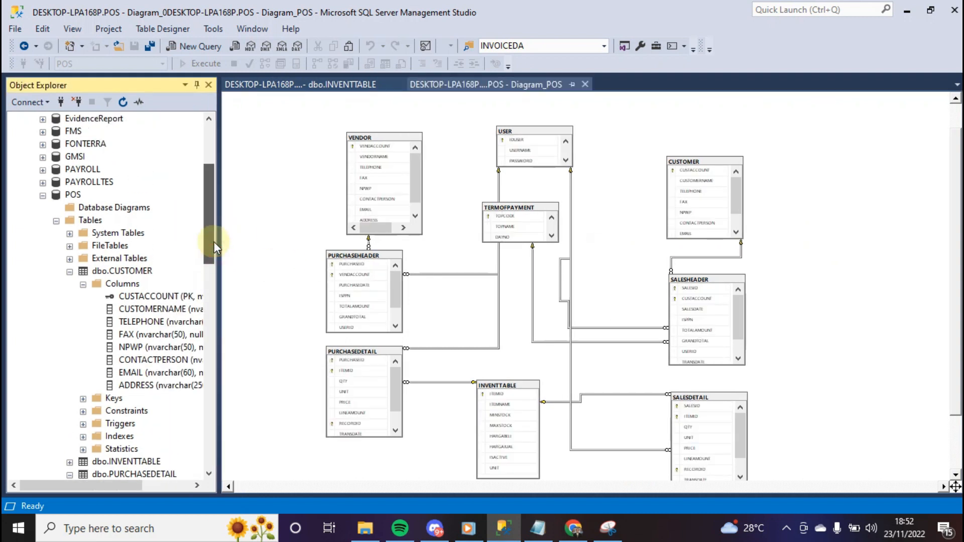
scroll(212, 242, "down", 1)
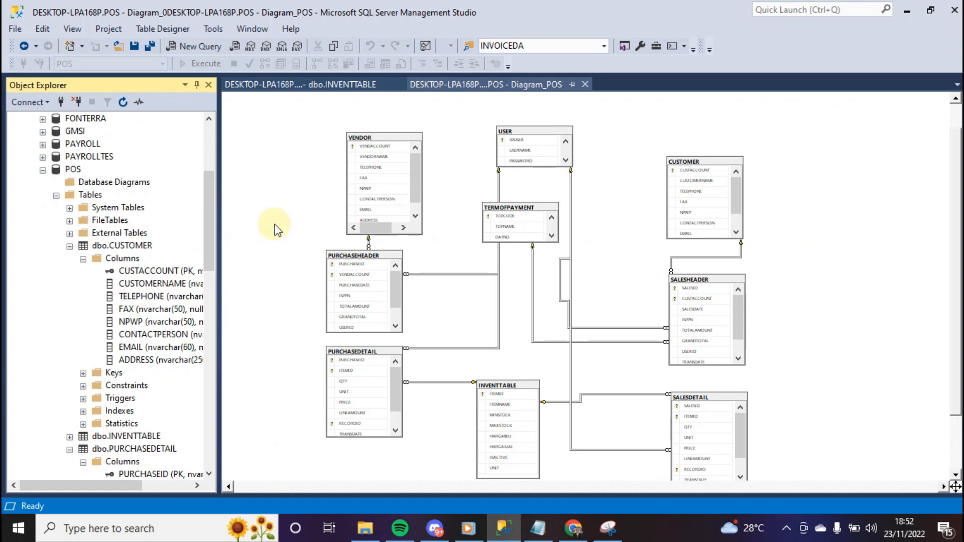
left_click(791, 527)
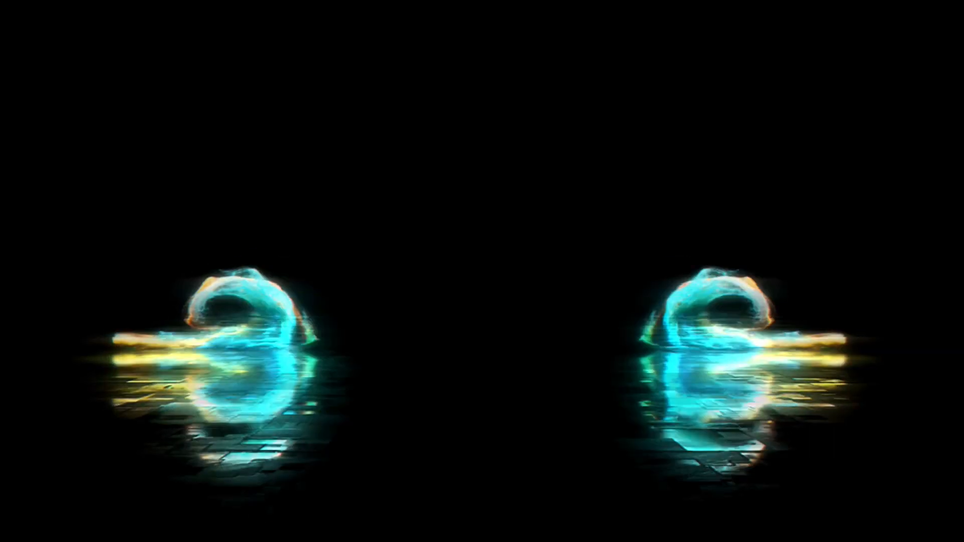